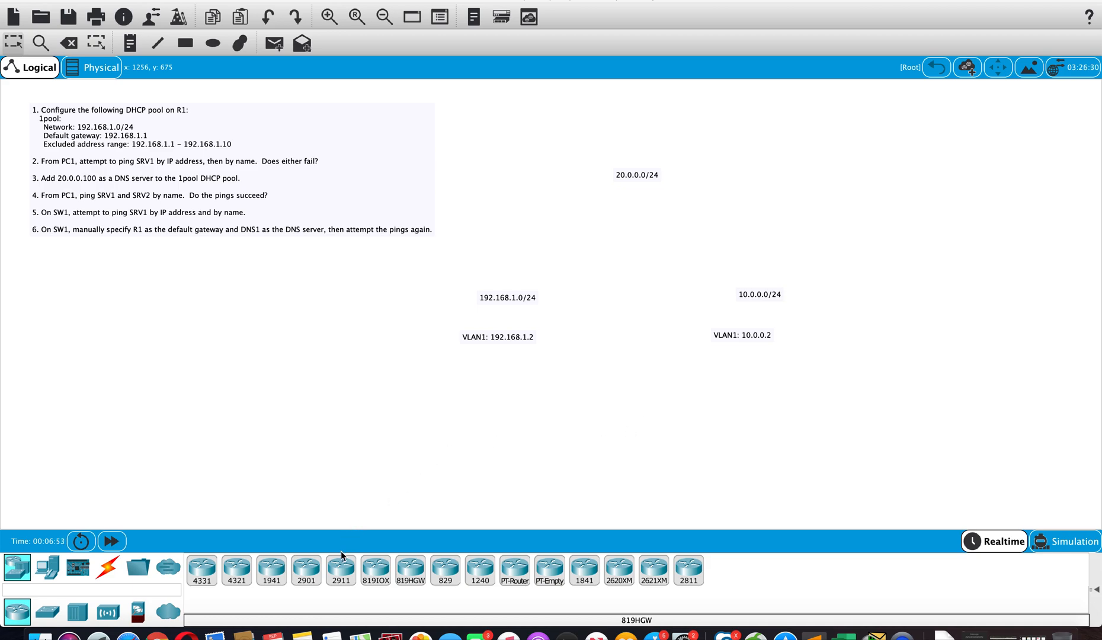
Step: Place a 2911 router between the network labels and a 2960 switch beside each VLAN1 label, shifting the 192.168.1.2 label clear
left_click_drag(339, 580, 458, 431)
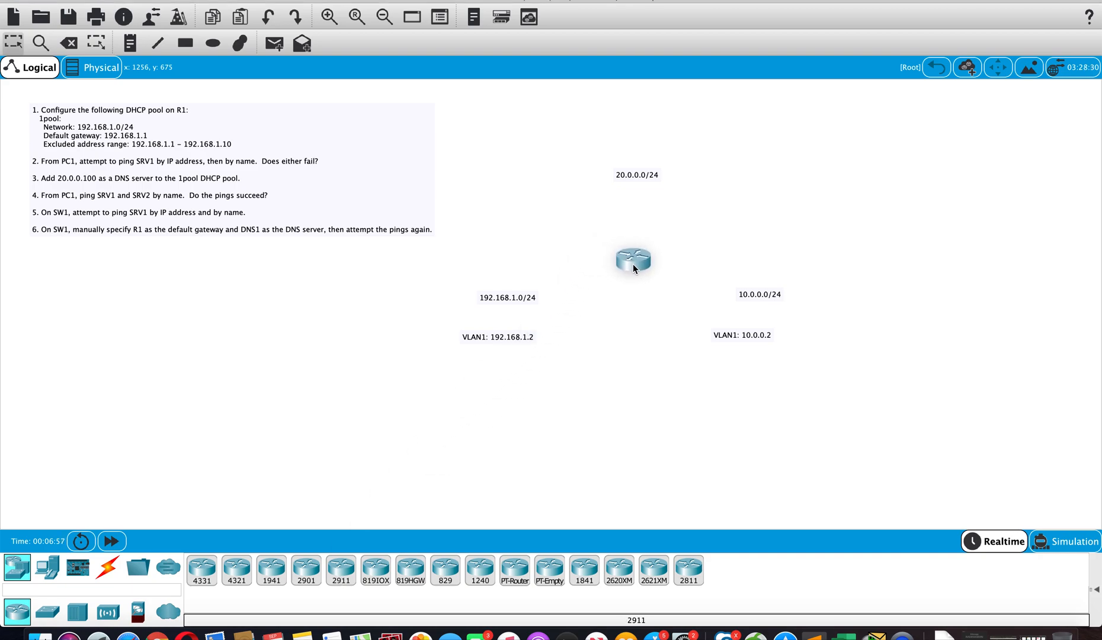
left_click_drag(639, 262, 637, 259)
left_click(46, 614)
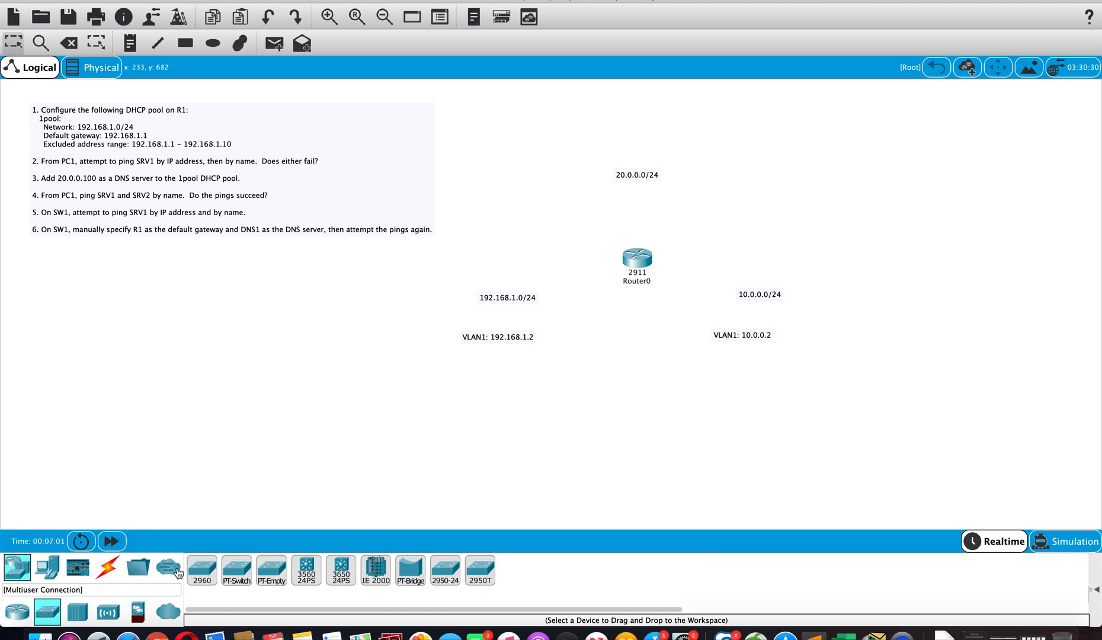
left_click_drag(362, 378, 504, 314)
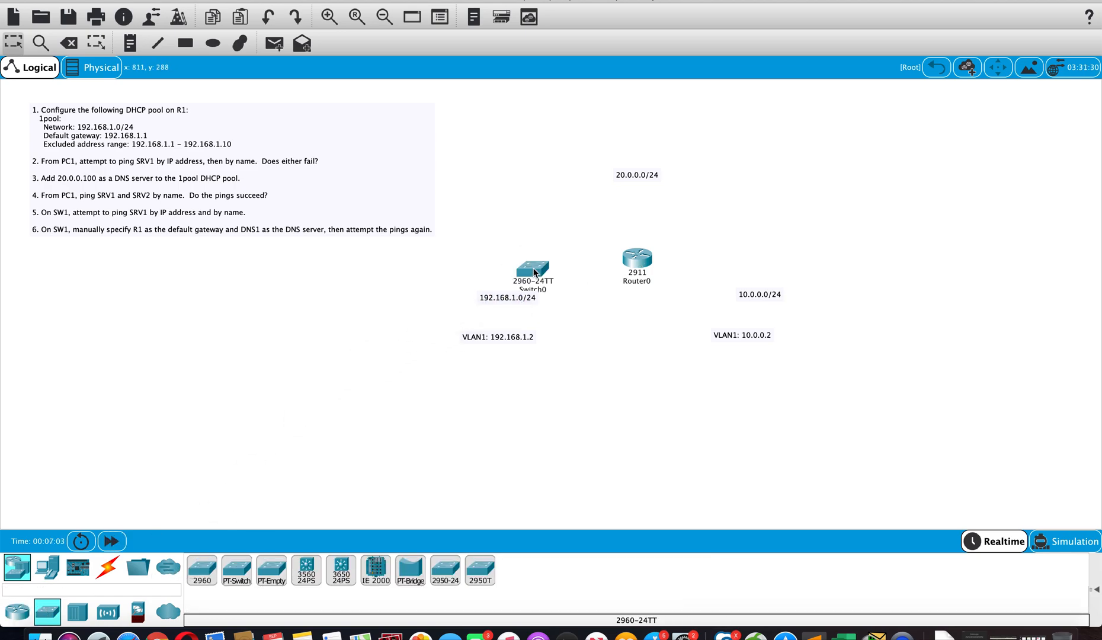
left_click_drag(202, 577, 473, 465)
left_click_drag(692, 350, 691, 351)
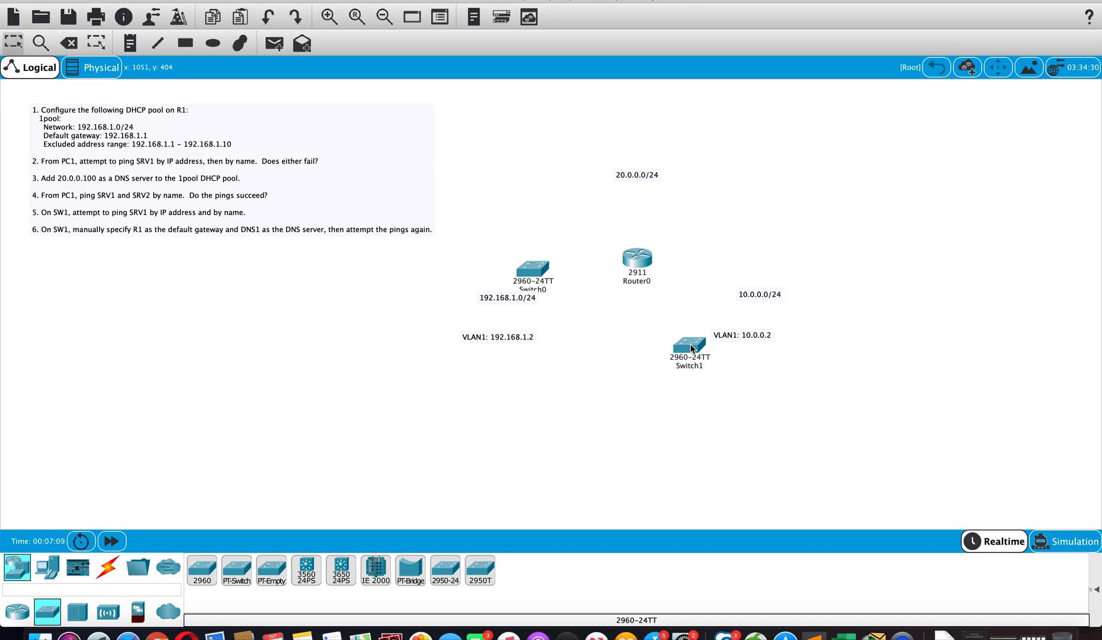
left_click_drag(536, 271, 466, 358)
left_click_drag(686, 350, 697, 355)
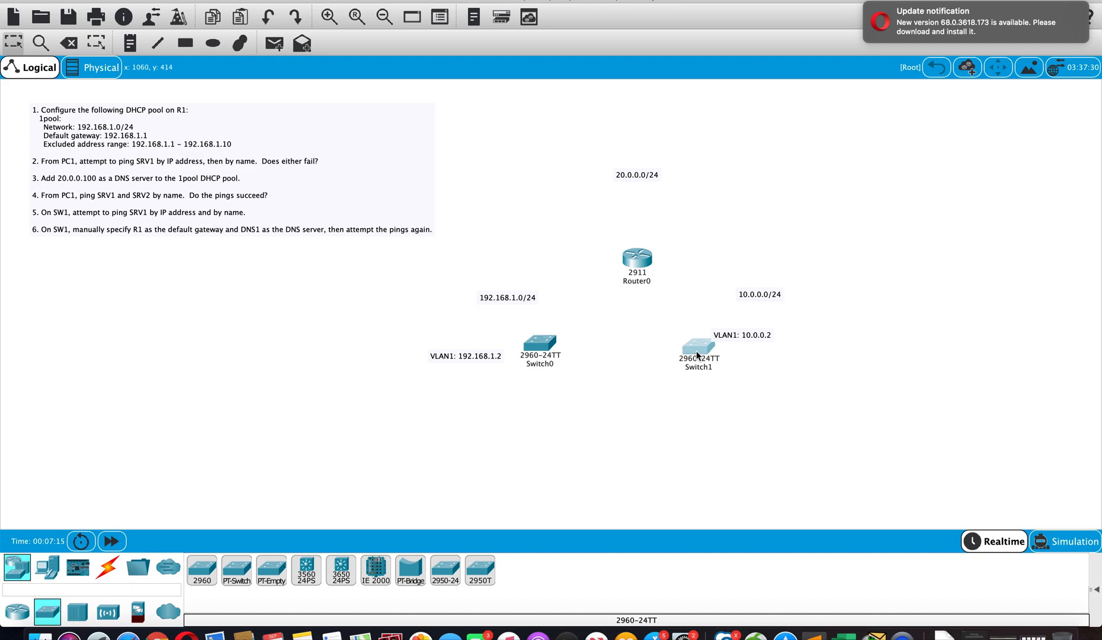
Step: Add a third 2960 switch directly above the router and move the 20.0.0.0/24 label beside it
left_click_drag(635, 268, 621, 269)
left_click_drag(202, 581, 503, 282)
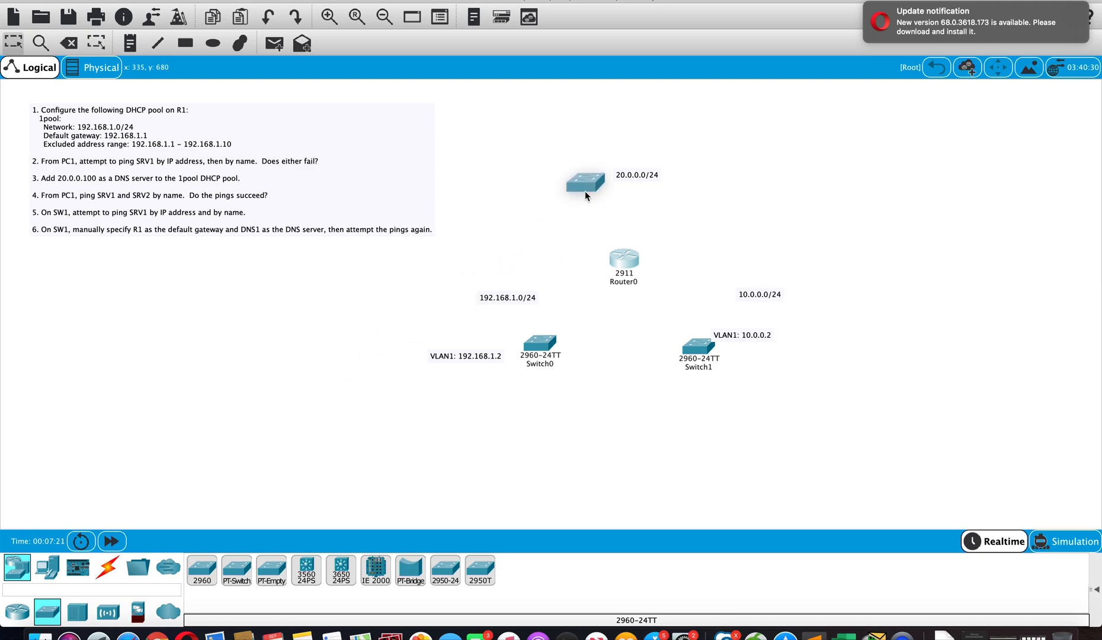
left_click_drag(625, 202, 706, 207)
left_click(638, 175)
left_click_drag(639, 204, 638, 197)
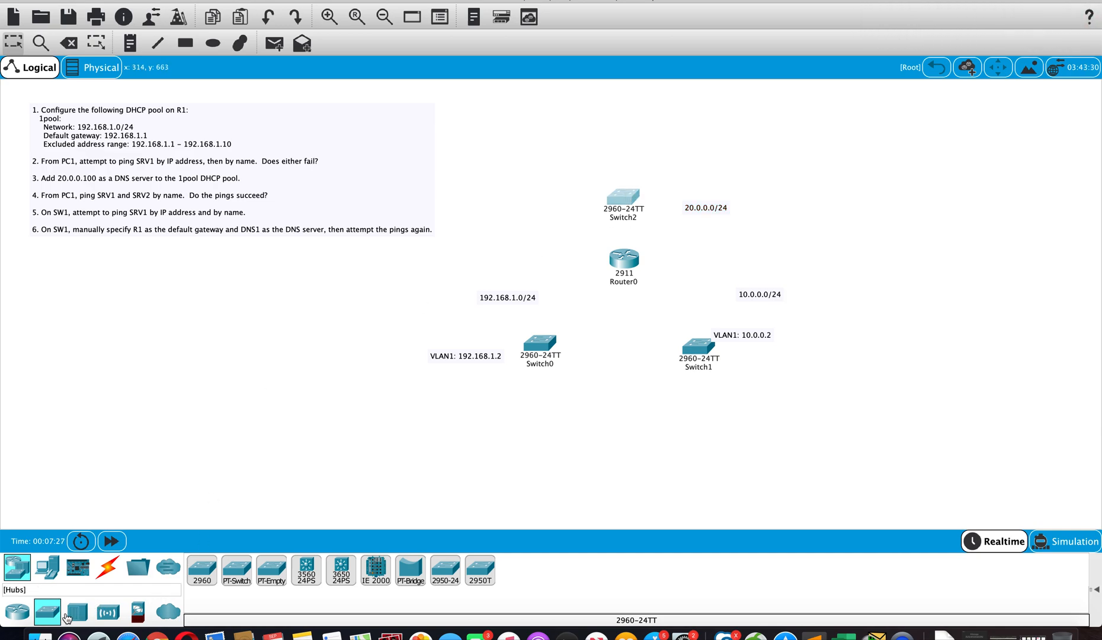
Step: Add two servers below Switch1, one server beside Switch2, and two laptops below Switch0
left_click(48, 567)
left_click_drag(263, 569, 691, 428)
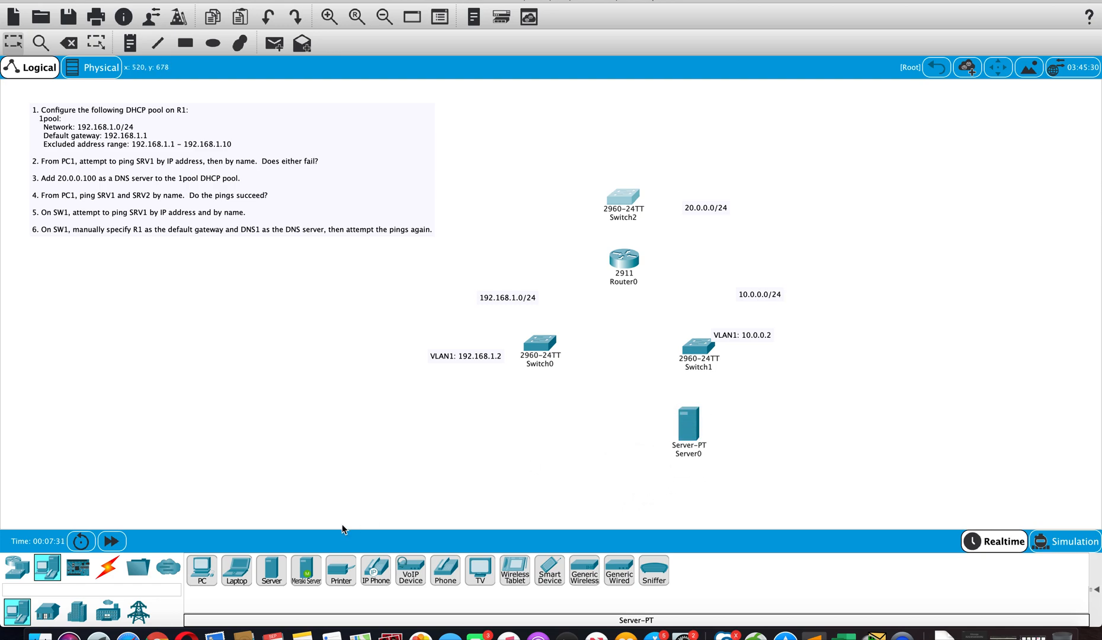
left_click_drag(271, 570, 778, 427)
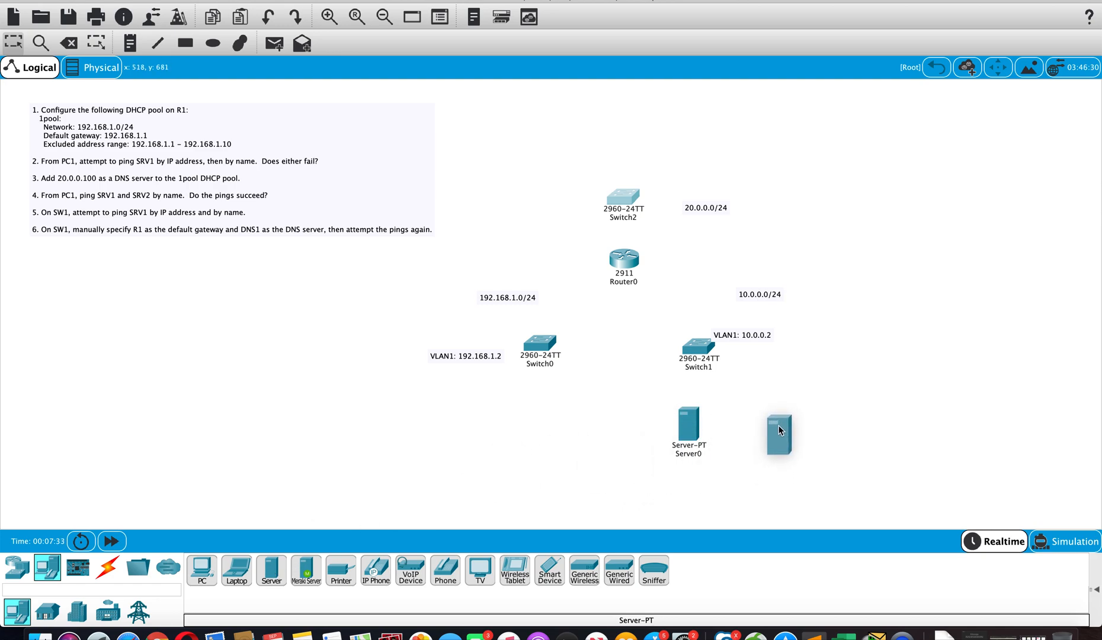
left_click_drag(274, 566, 513, 192)
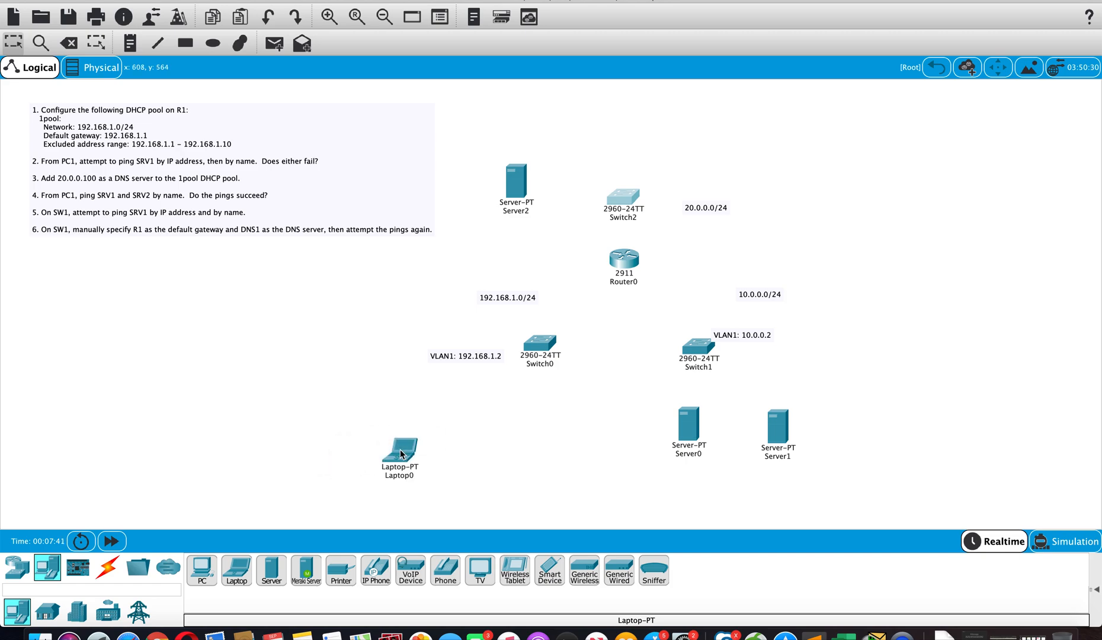
left_click_drag(246, 575, 502, 456)
left_click_drag(404, 448, 434, 445)
Step: Move Switch0 and Switch1 closer to the router, the VLAN1: 192.168.1.2 label next to Switch0, and Switch2 slightly higher
left_click_drag(694, 352, 669, 333)
left_click(554, 345)
left_click_drag(554, 344, 570, 332)
left_click_drag(458, 354, 492, 331)
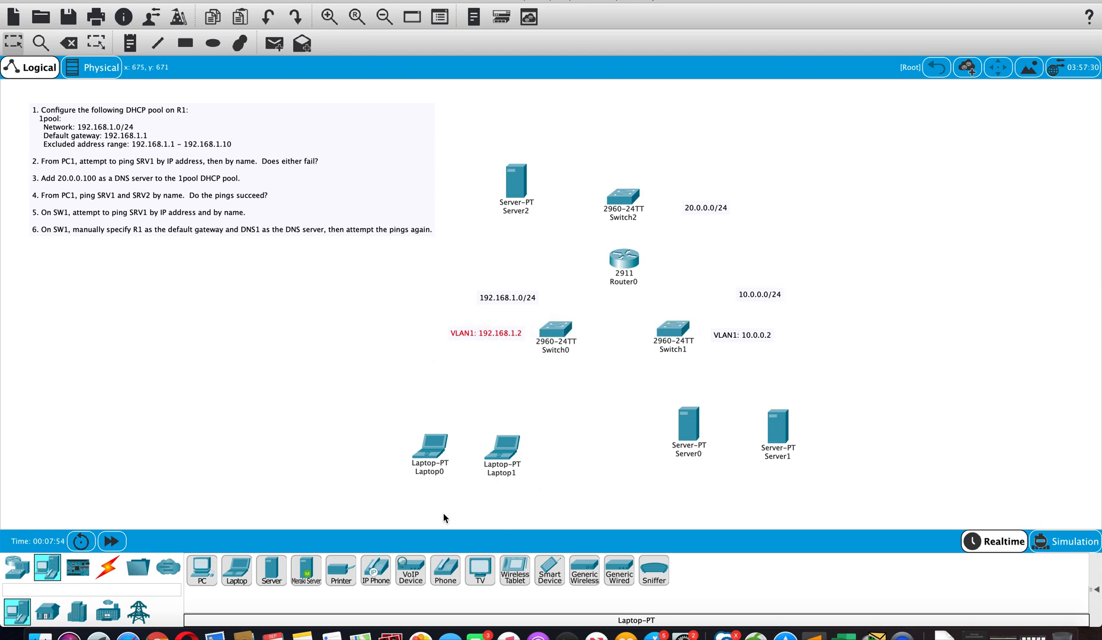
left_click_drag(623, 196, 623, 183)
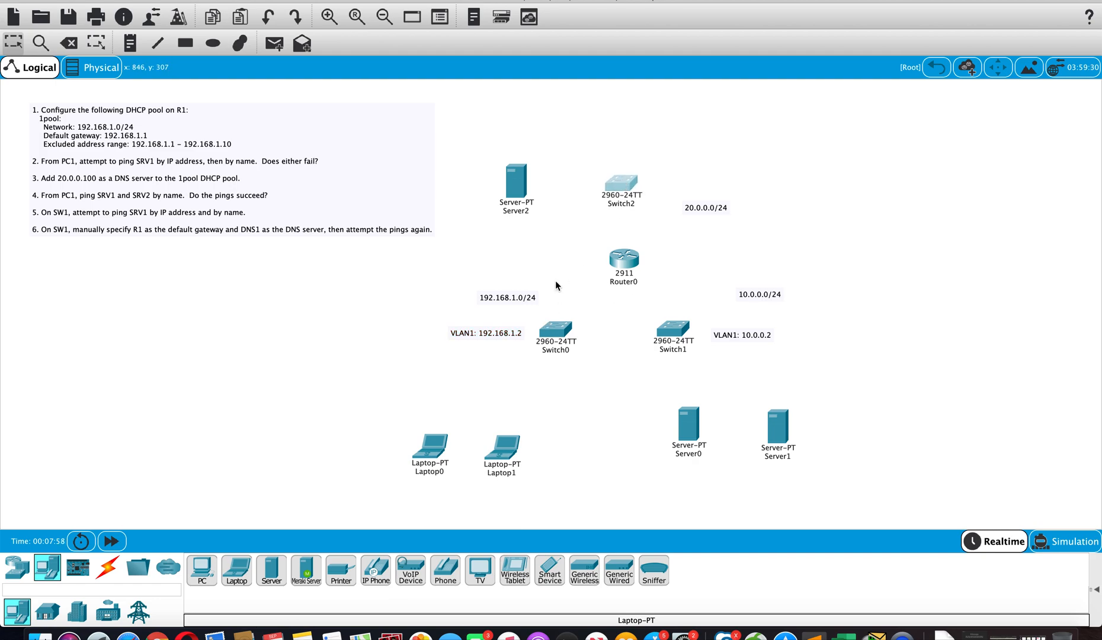
Step: Connect Laptop0's FastEthernet0 to FastEthernet0/1 on Switch0 with a copper straight-through cable
left_click(107, 568)
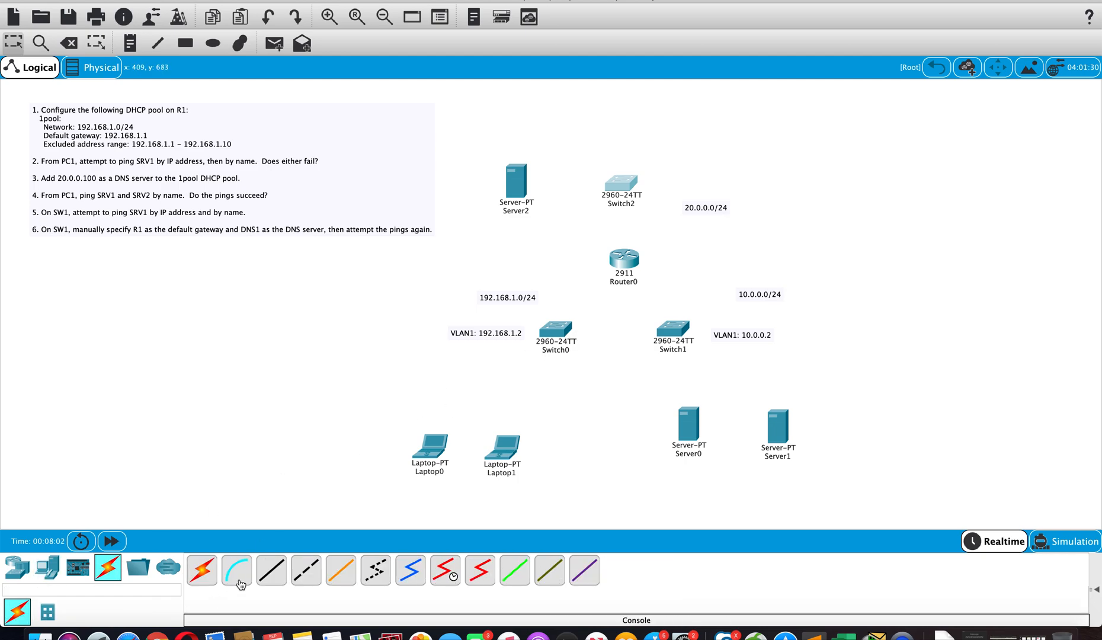
left_click(272, 570)
left_click(436, 449)
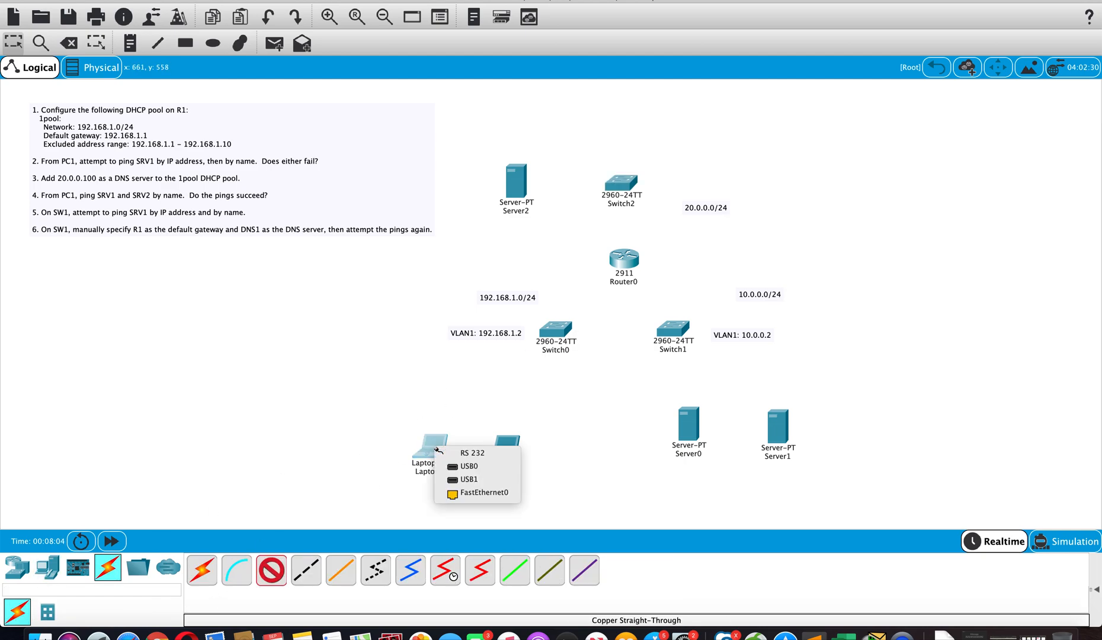
left_click(460, 496)
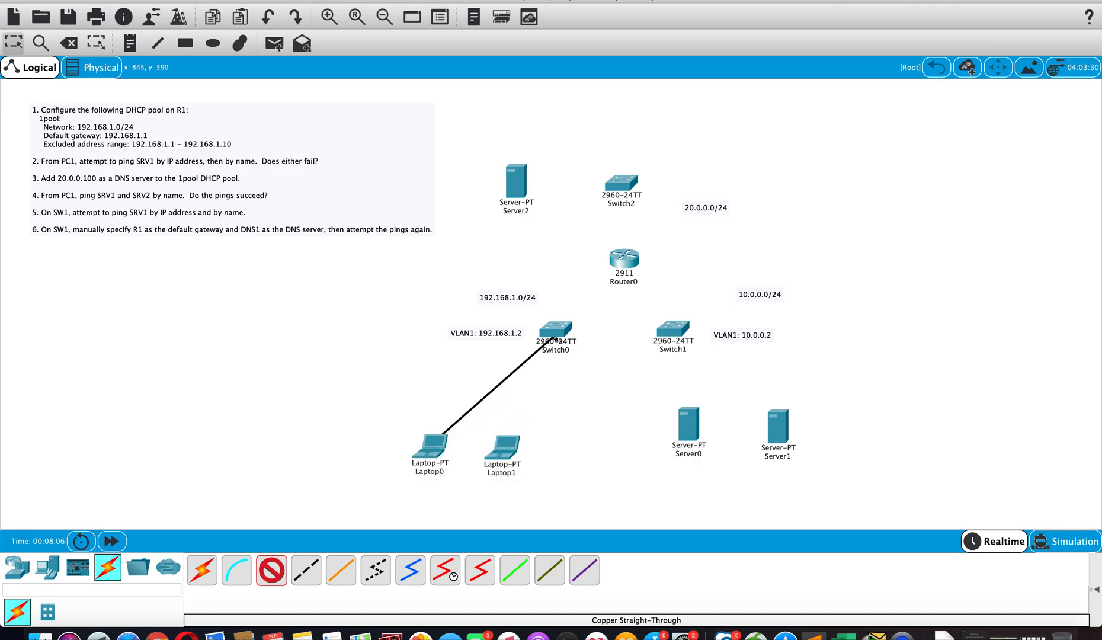
left_click(556, 329)
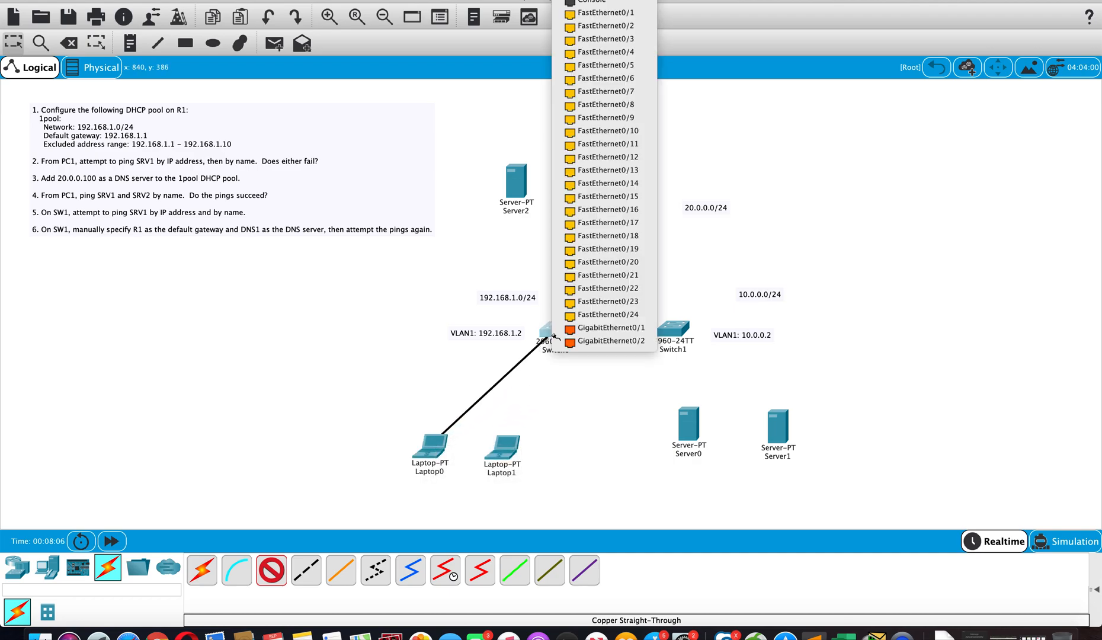
left_click(606, 26)
Step: Connect Laptop1's FastEthernet0 to FastEthernet0/2 on Switch0 with a copper straight-through cable
left_click(268, 570)
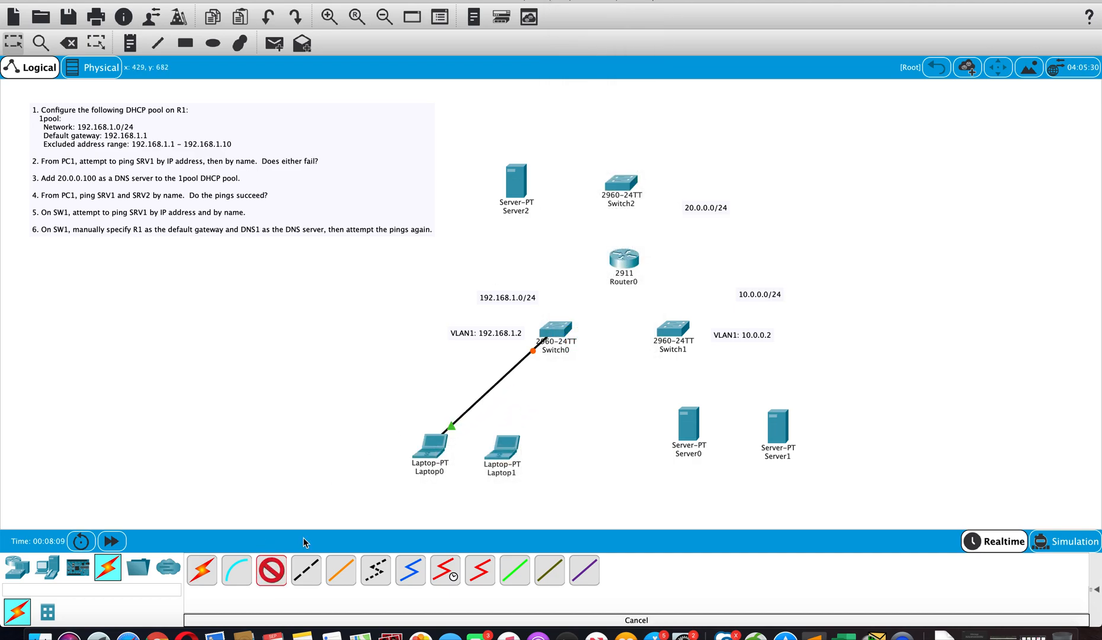
left_click(506, 454)
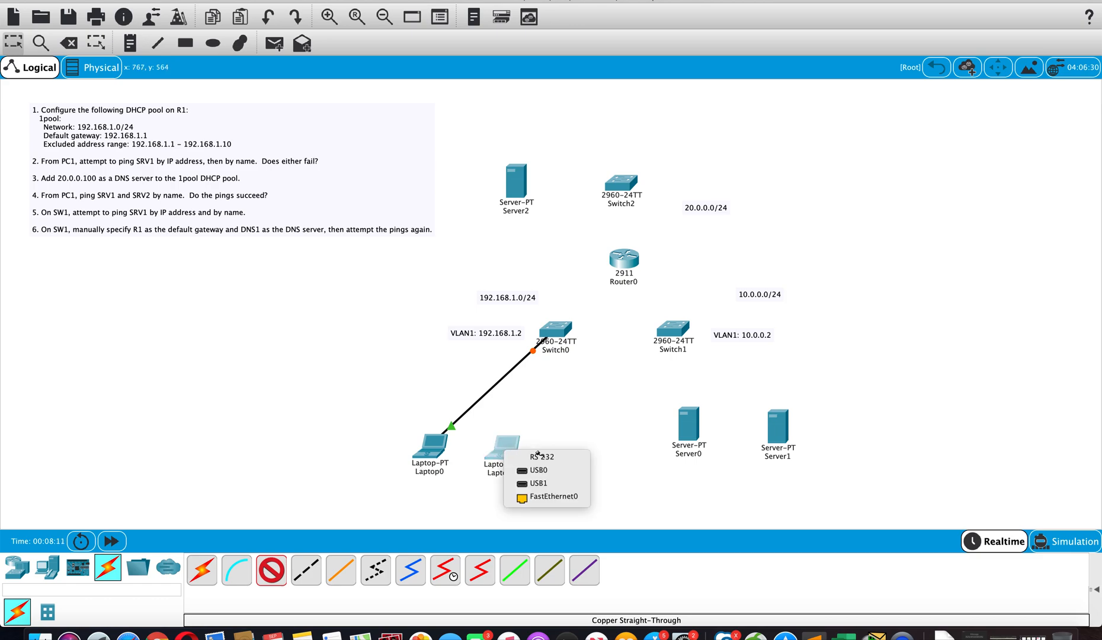
left_click(530, 499)
left_click(561, 335)
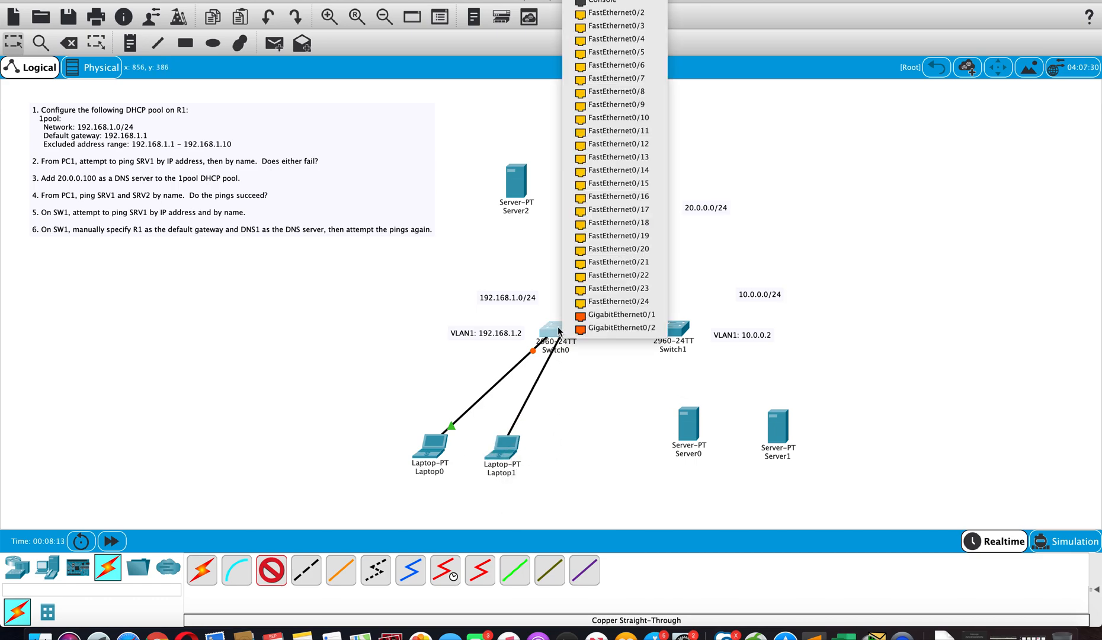
left_click(629, 15)
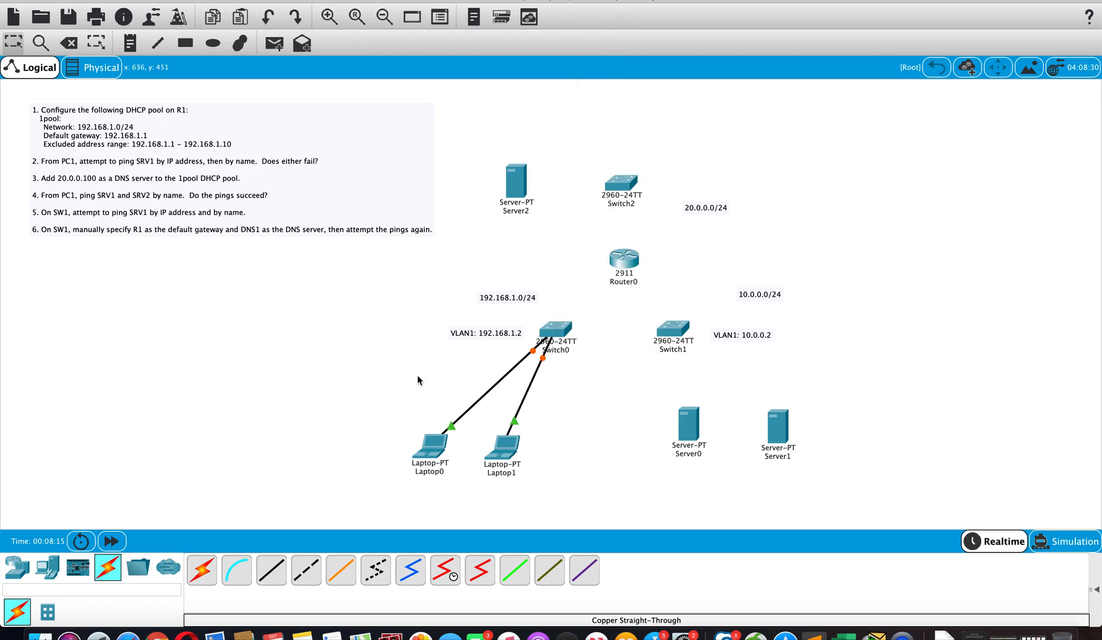
Step: Connect Server0's FastEthernet0 to FastEthernet0/1 on Switch1 with a copper straight-through cable
left_click(267, 580)
left_click(682, 426)
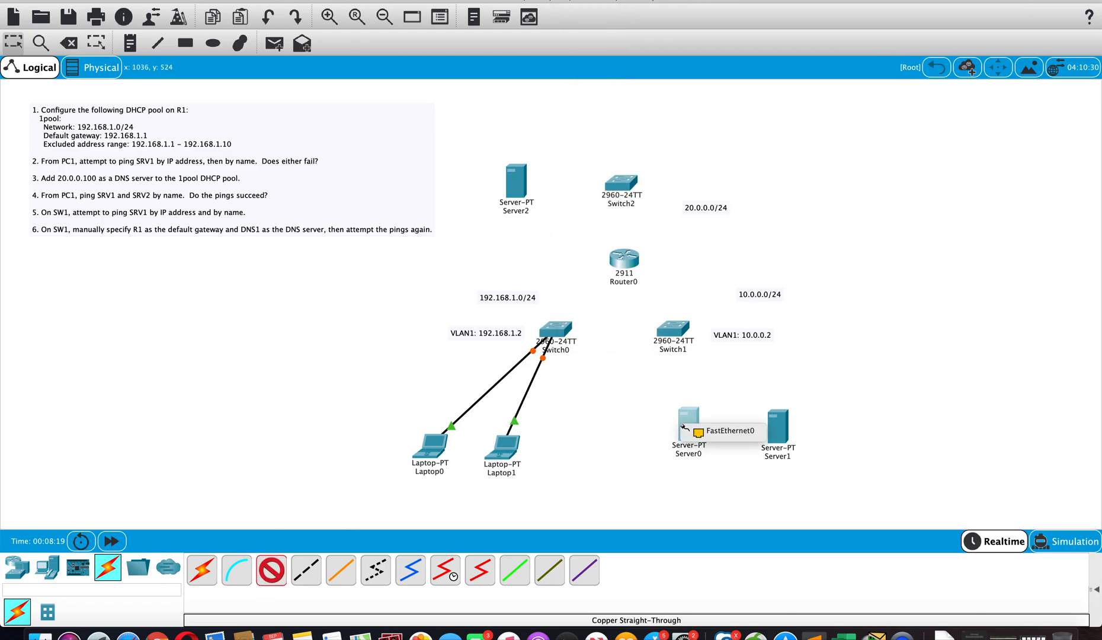
left_click(705, 438)
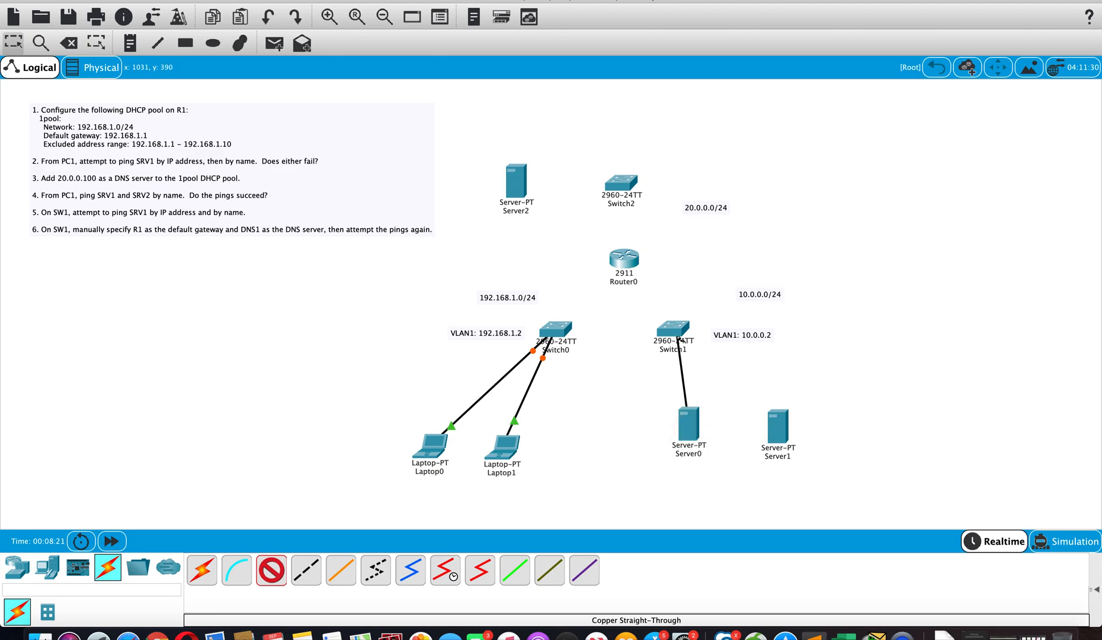
left_click(674, 331)
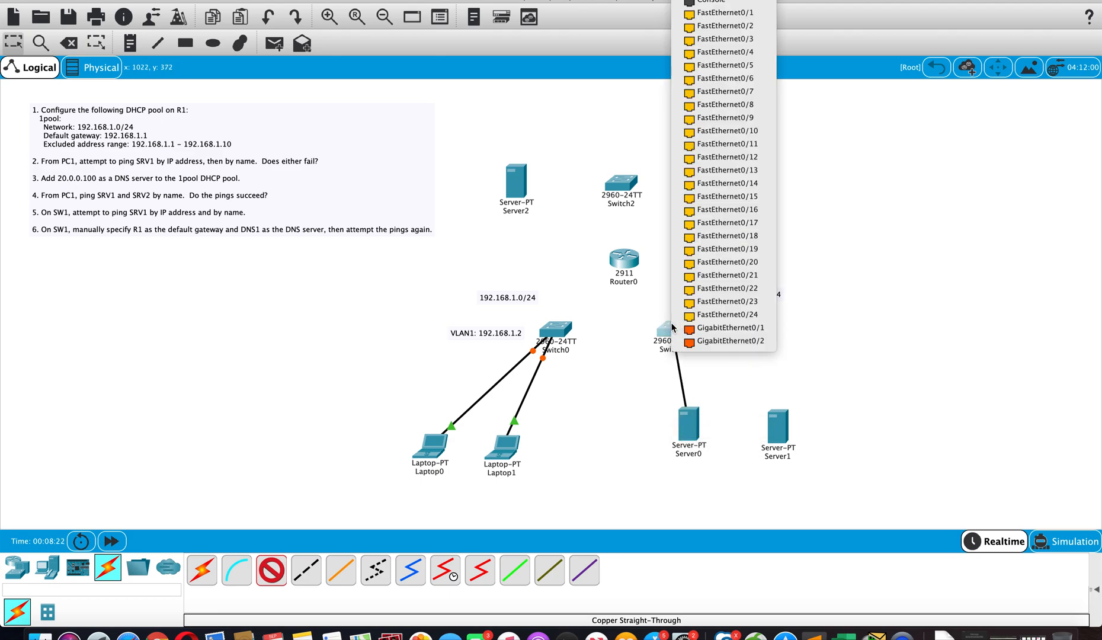
left_click(725, 12)
Step: Connect Server1's FastEthernet0 to FastEthernet0/2 on Switch1 with a copper straight-through cable
left_click(271, 570)
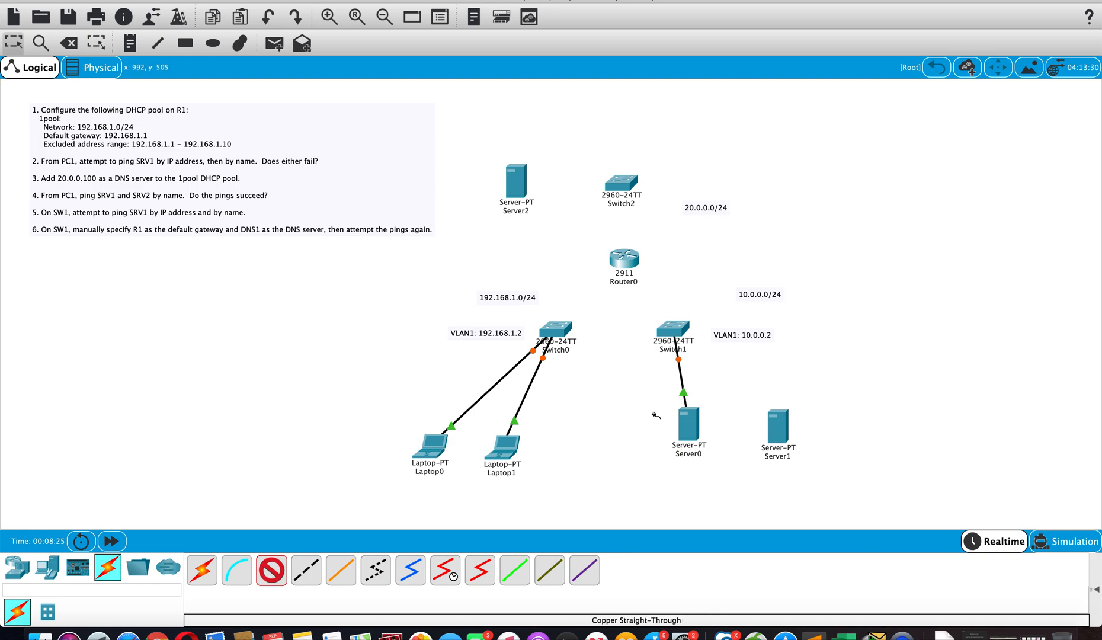
left_click(780, 430)
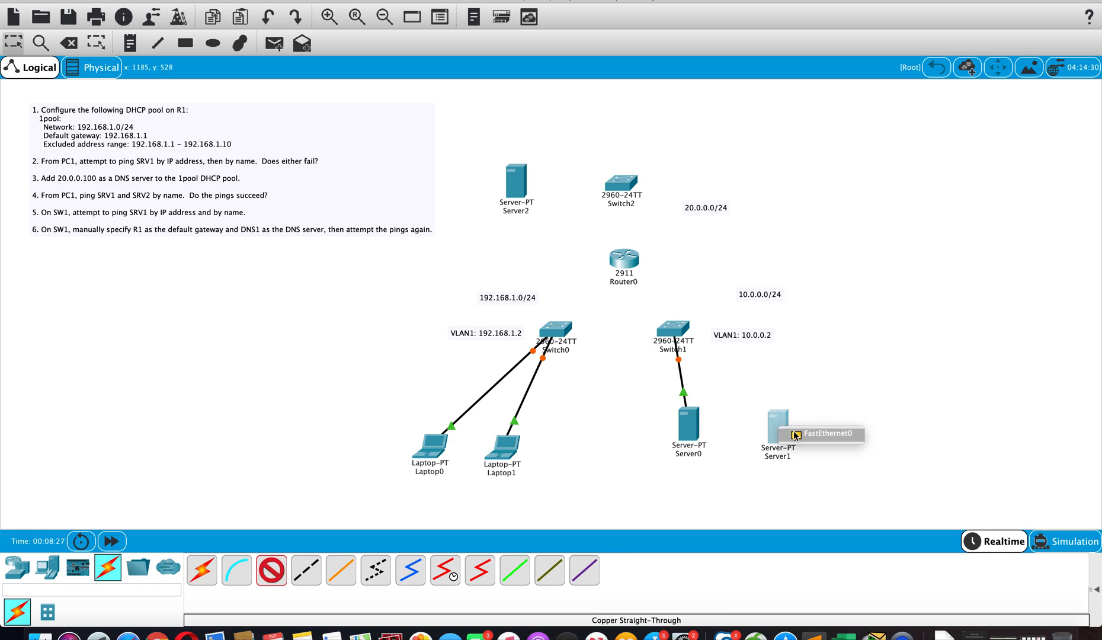
left_click(788, 433)
left_click(674, 330)
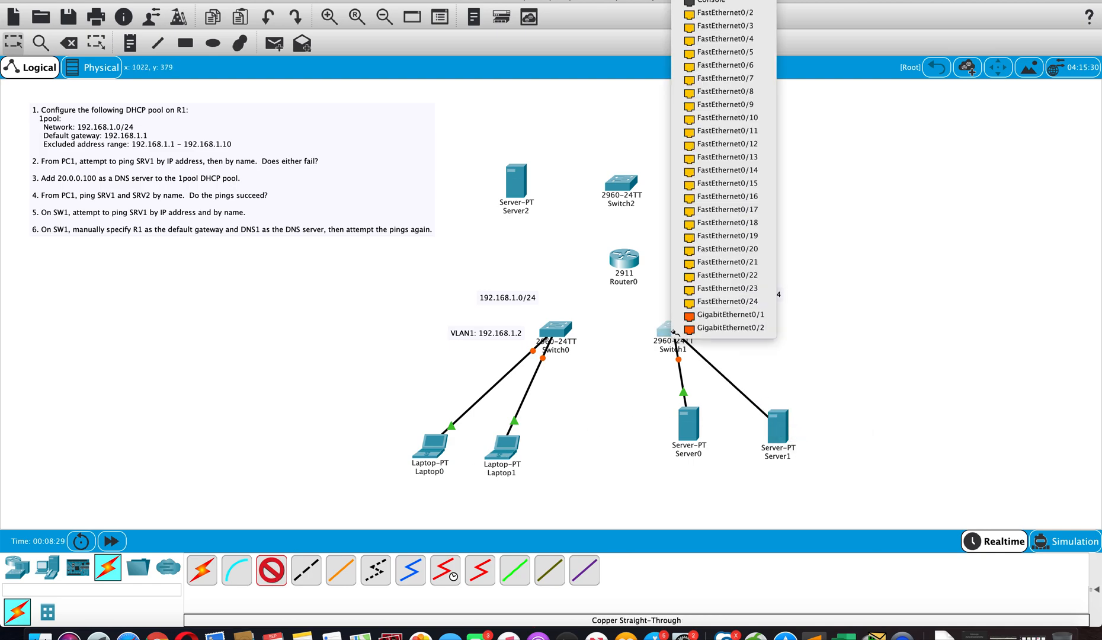
left_click(740, 27)
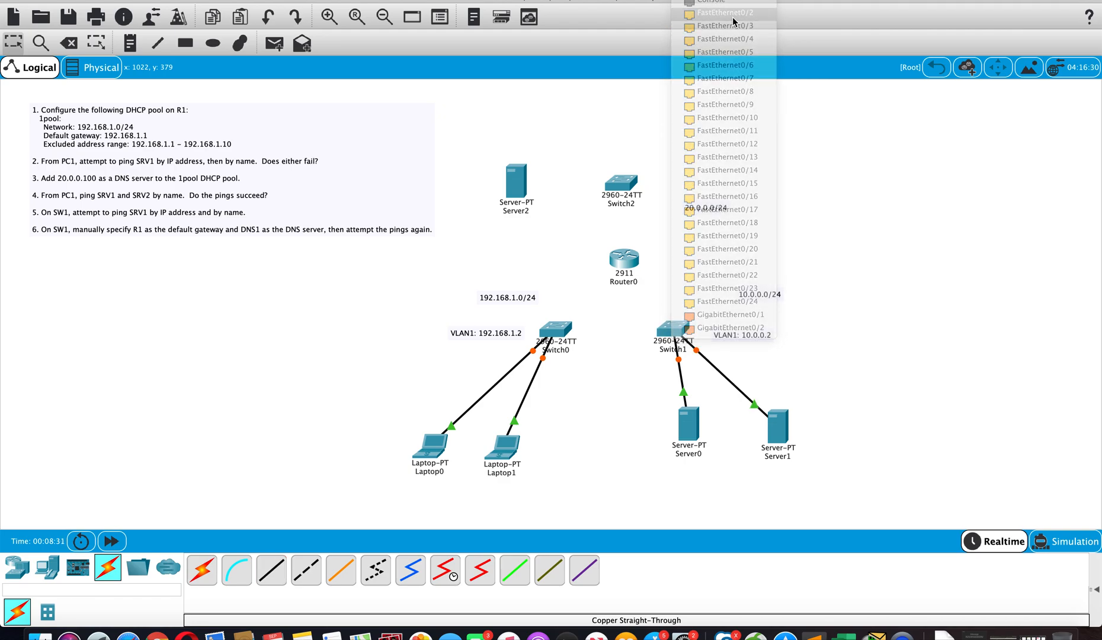
Step: Shift Router0 slightly lower and reposition the 20.0.0.0/24 label beside Switch2
left_click_drag(624, 271, 613, 280)
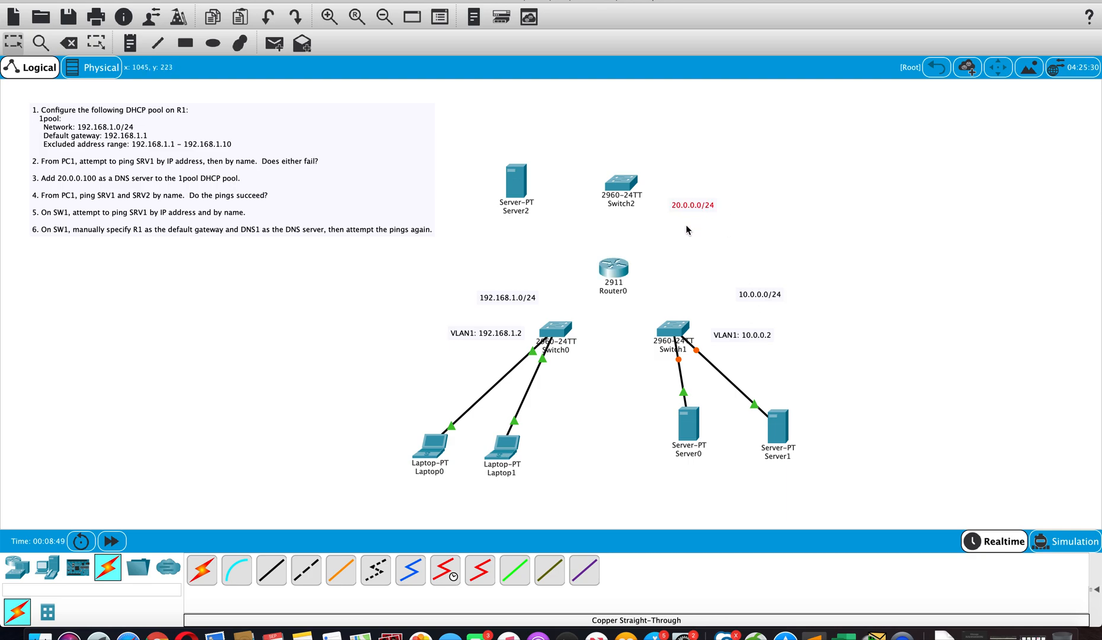
mouse_move(692, 204)
left_mouse_down()
mouse_move(719, 201)
mouse_move(709, 200)
left_mouse_up()
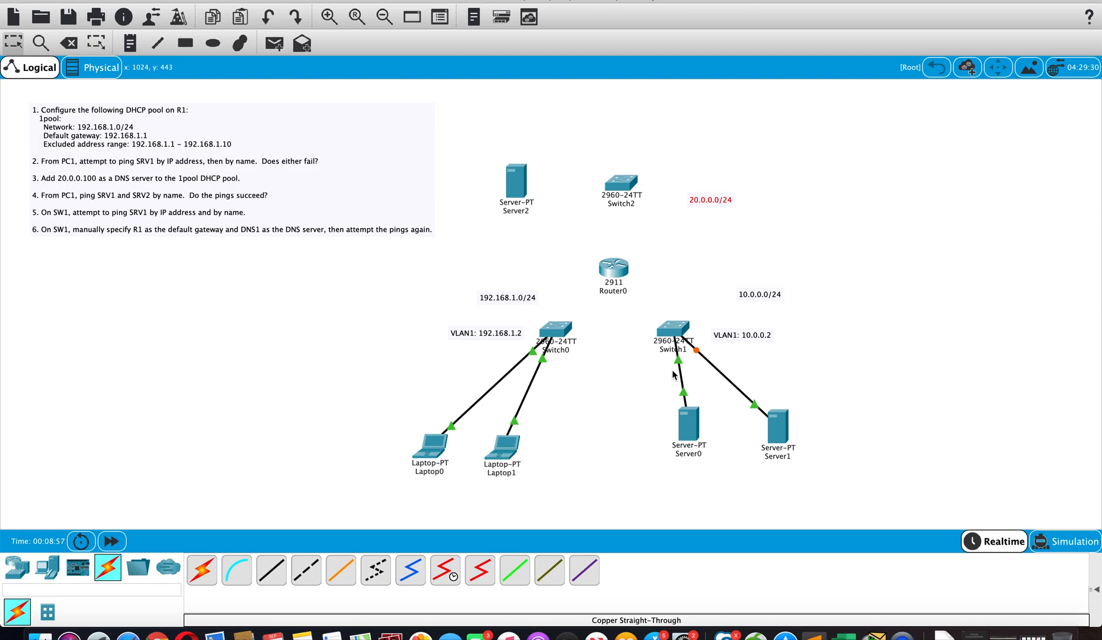
Step: Open Switch0's command-line interface in a widened window clear of the topology and start the console session
left_click(558, 330)
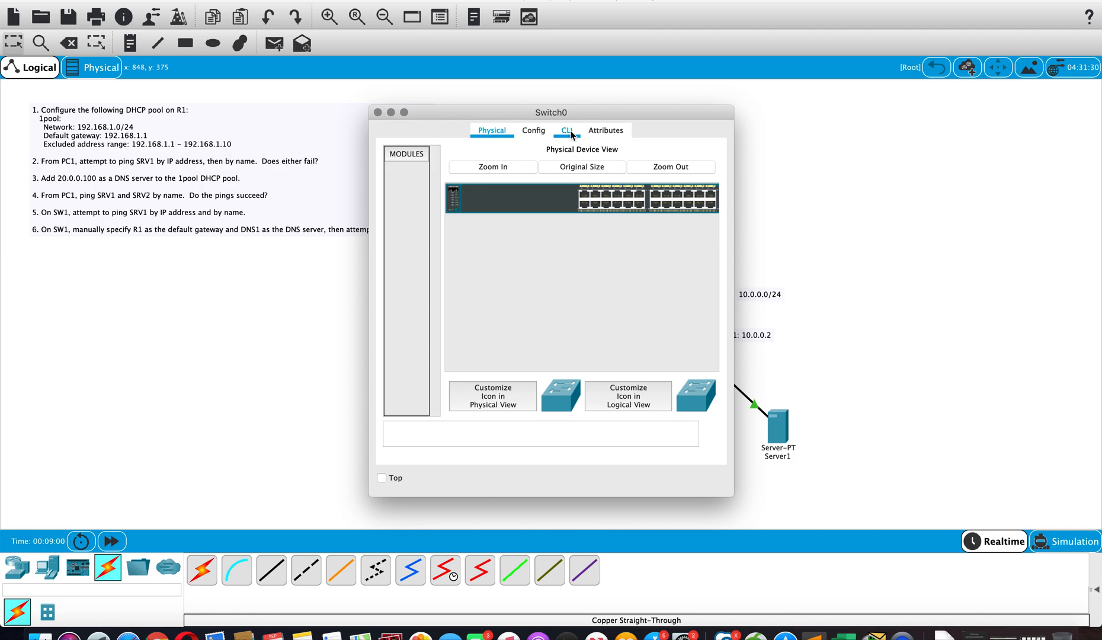
left_click_drag(555, 115, 381, 126)
left_click(392, 140)
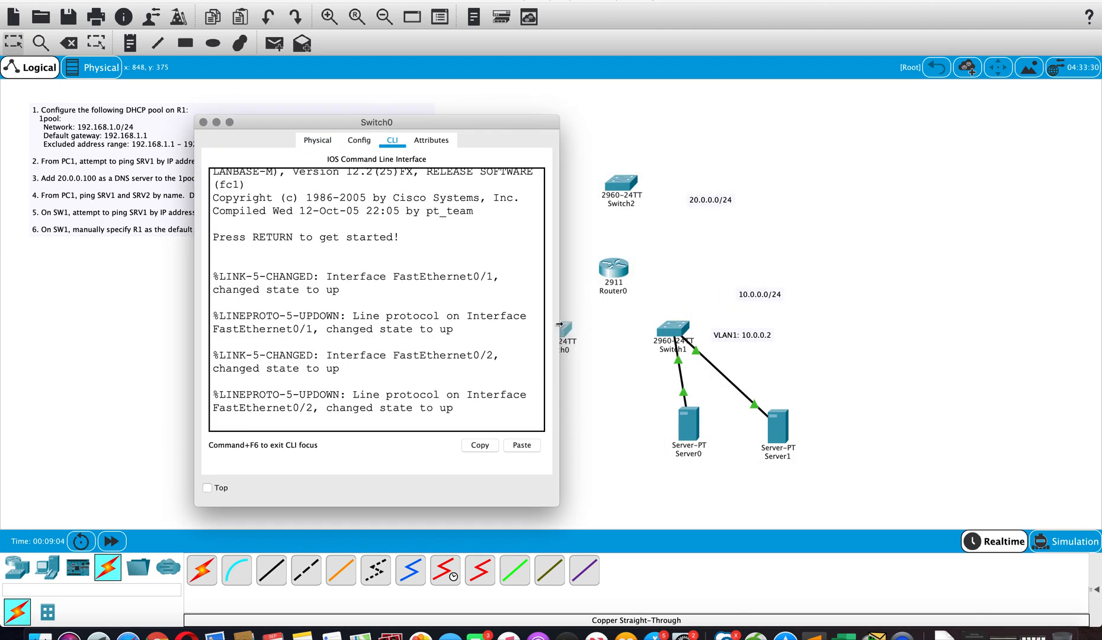
left_click_drag(560, 324, 674, 325)
left_click_drag(467, 126, 330, 117)
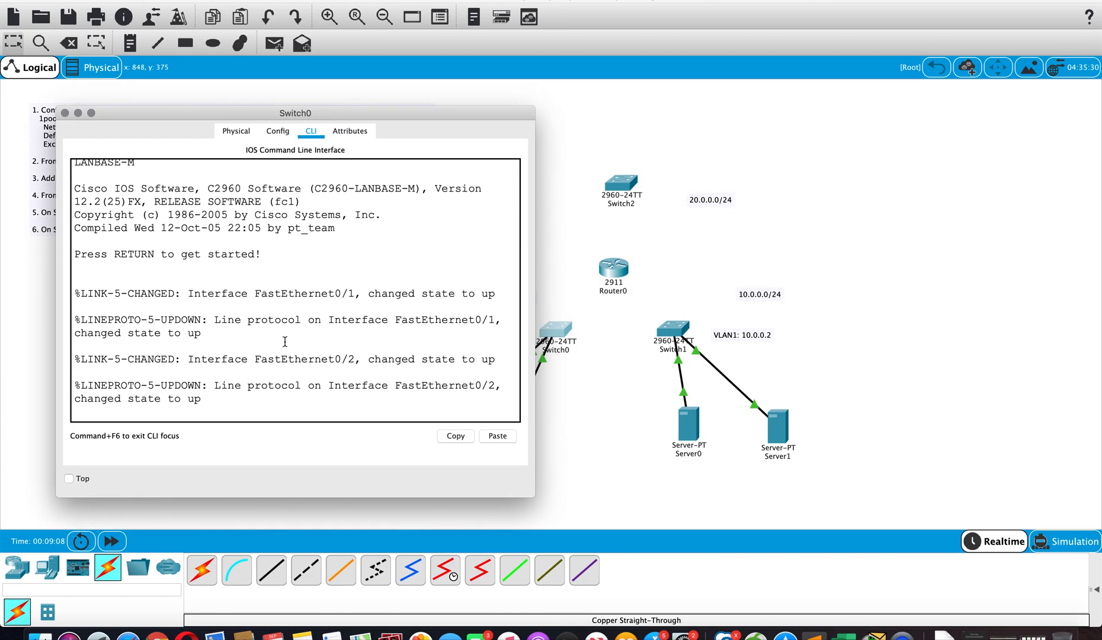
key("Return")
key("Return")
key("Return")
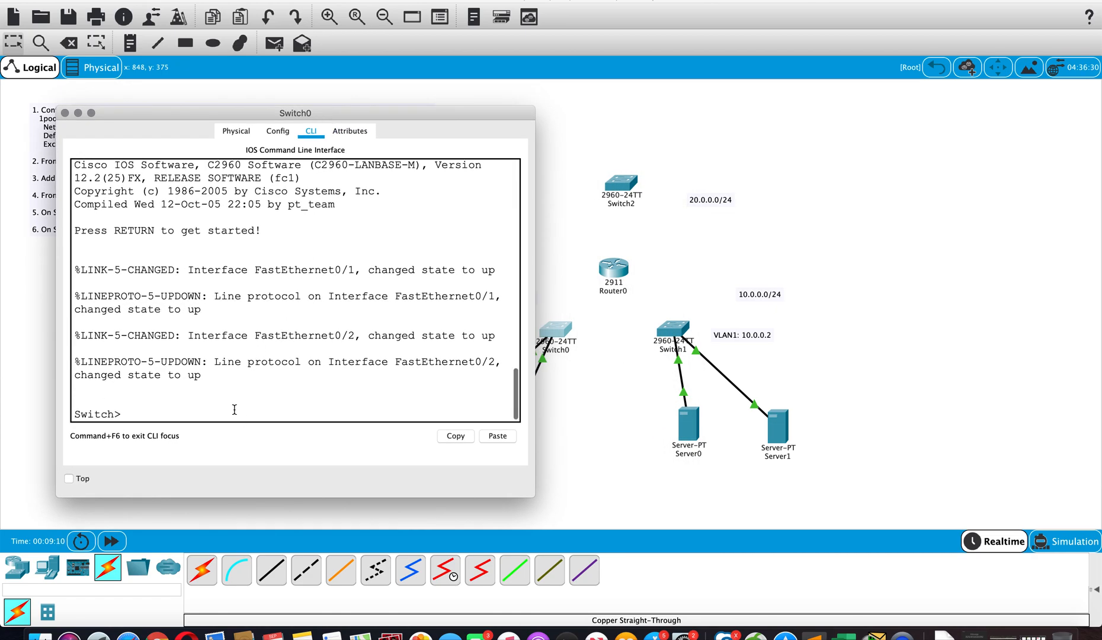
Step: Enter privileged and global configuration mode on Switch0 and set its hostname to sw1
type("en")
key("Return")
type("conf t")
key("Return")
type("hos")
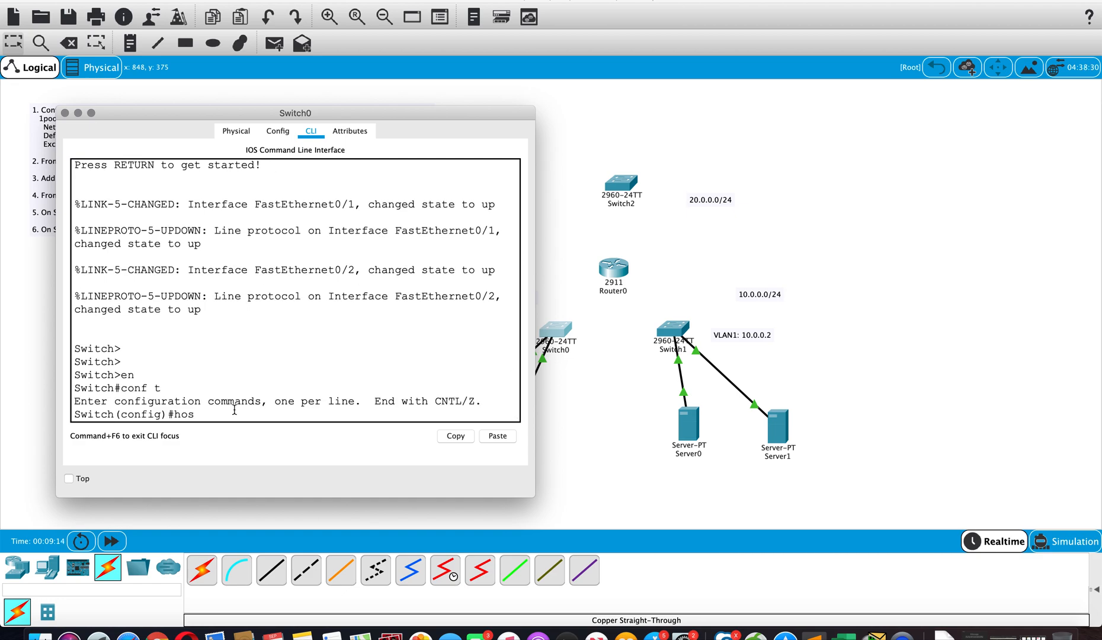
type("tname sw1")
key("Return")
key("Return")
key("Return")
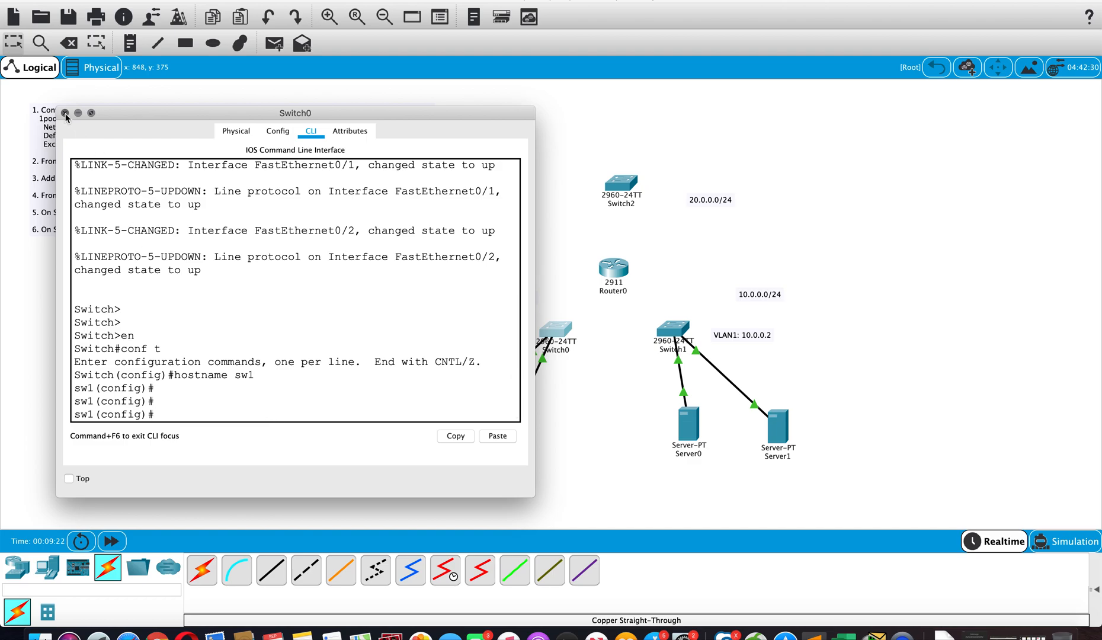
Step: Close Switch0's window, open Switch1's command-line interface and start its console session
left_click(64, 113)
left_click(672, 329)
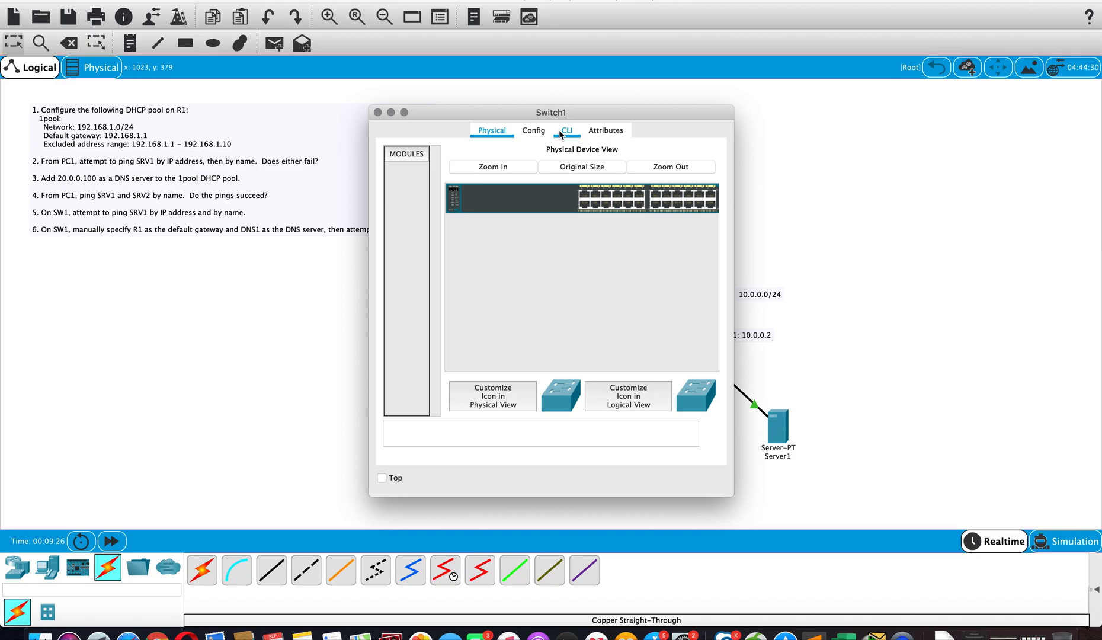
left_click(566, 131)
key("Return")
key("Return")
key("Return")
key("Return")
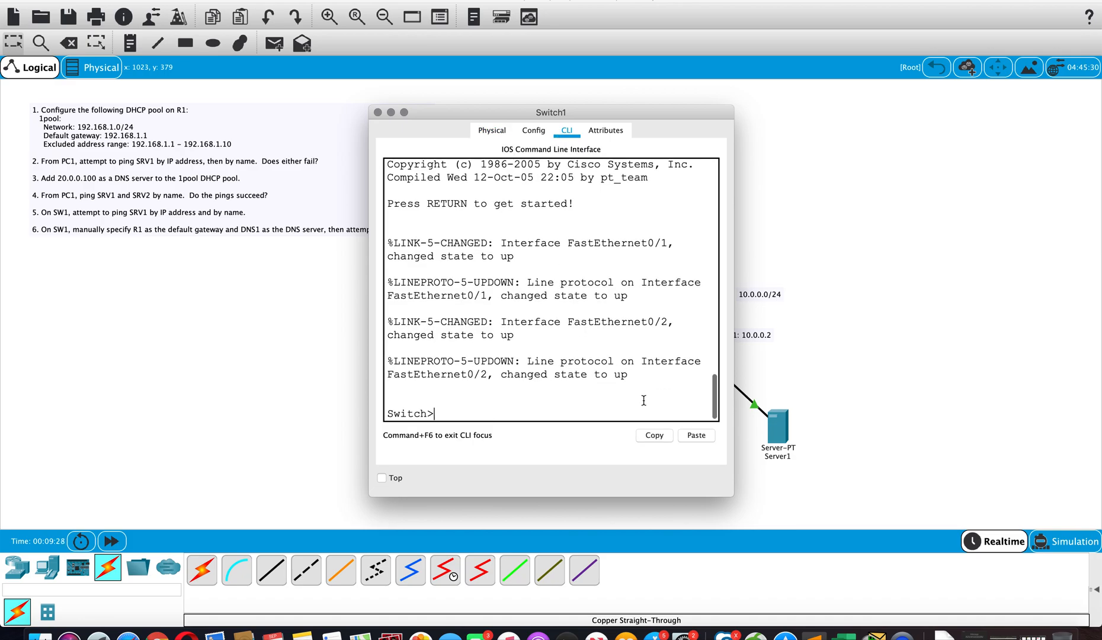
Step: Enter privileged and global configuration mode on Switch1, set its hostname to sw2 and close its window
type("en")
key("Return")
type("conf t")
key("Return")
key("Return")
key("Return")
type("hostname ")
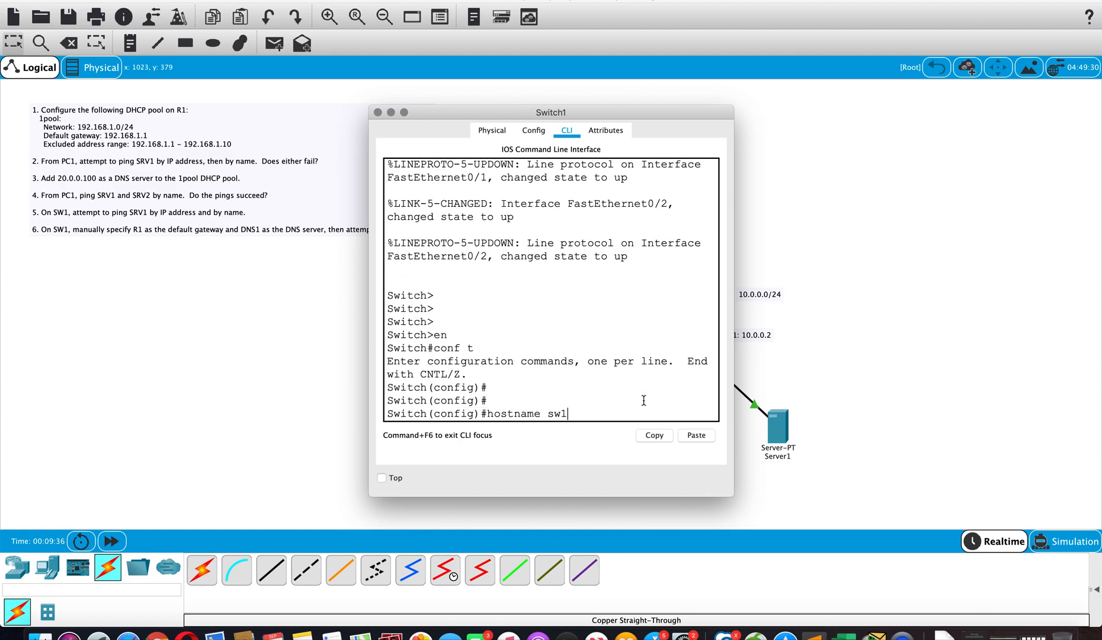
type("sw2")
key("Return")
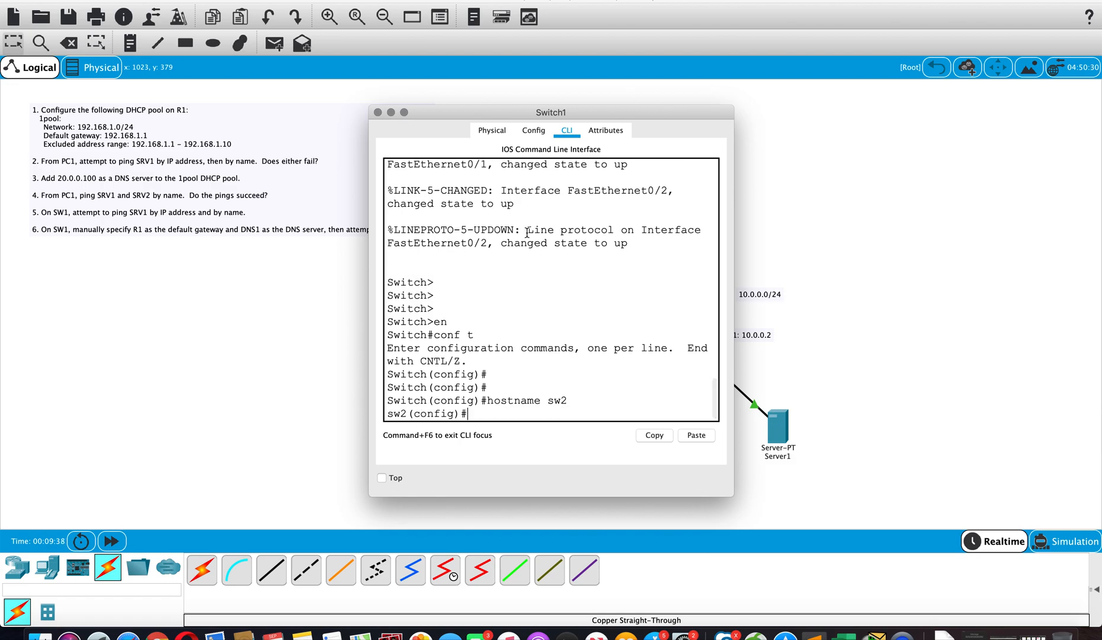
left_click(378, 113)
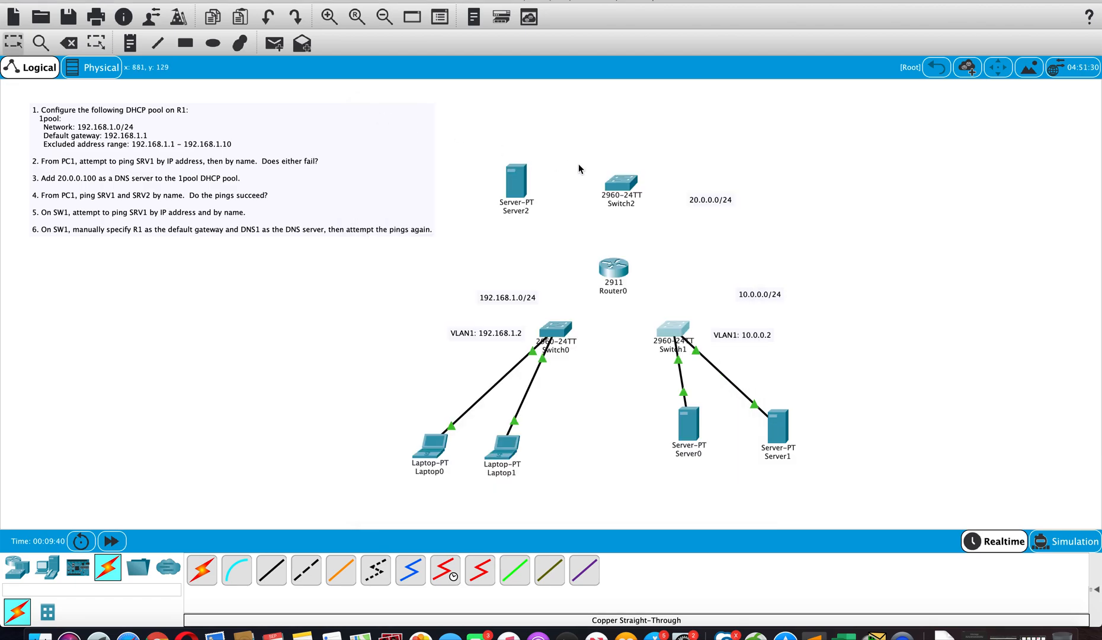
Step: Open Switch2's command-line interface and start its console session
left_click(629, 185)
left_click(566, 131)
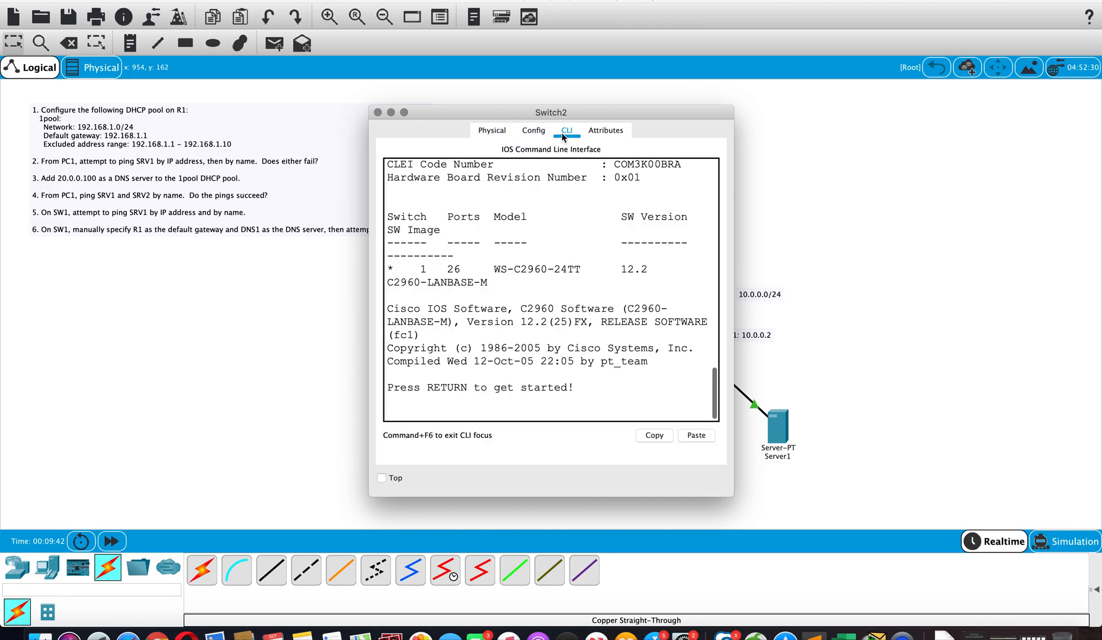
key("Return")
key("Return")
key("Return")
key("Return")
Step: Enter privileged and global configuration mode on Switch2, set its hostname to sw3 and close its window
type("en")
key("Return")
type("conf t")
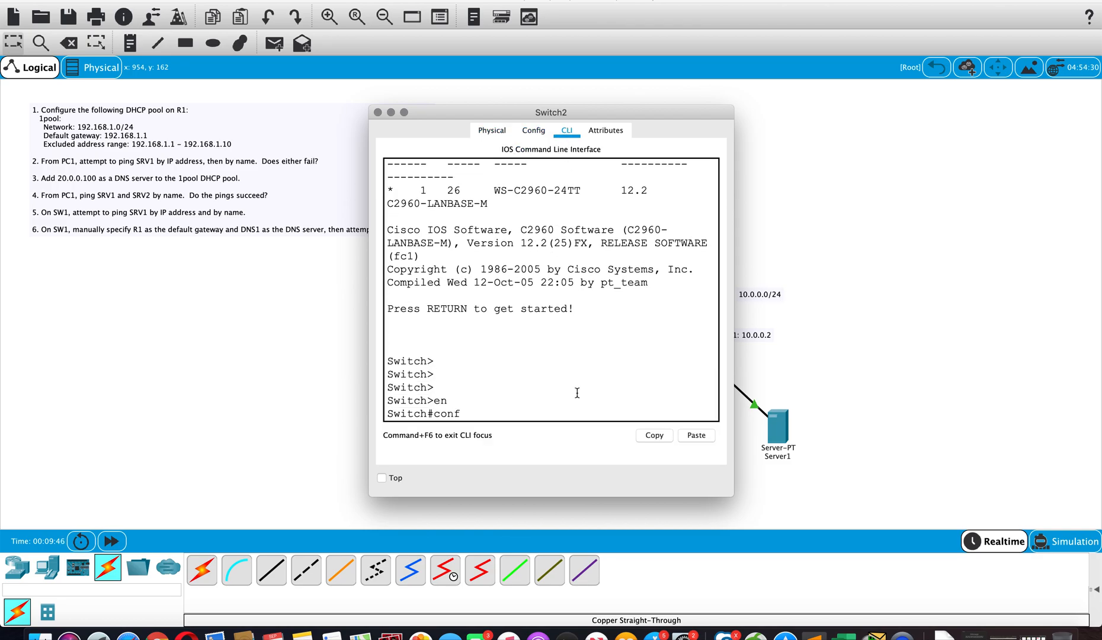
key("Return")
key("Return")
key("Return")
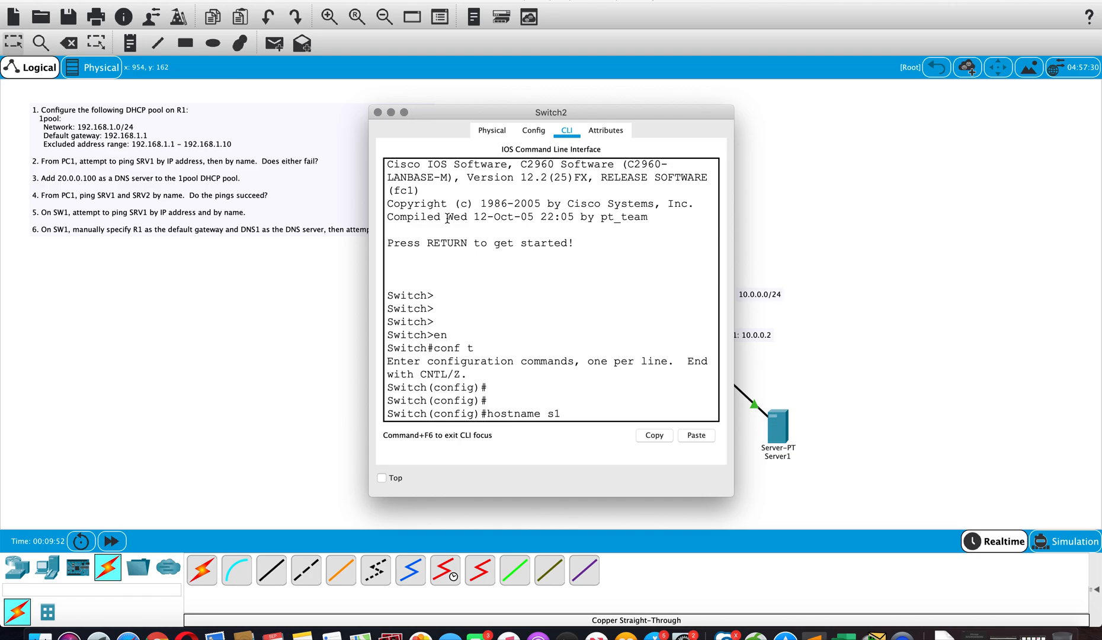
type("w3")
key("Return")
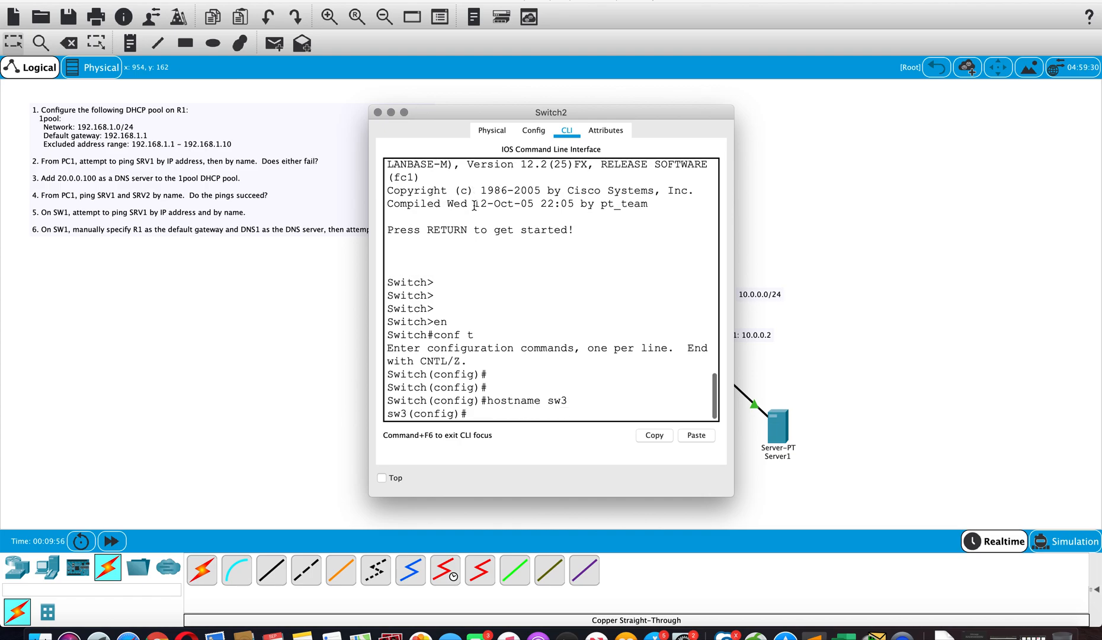
left_click(378, 112)
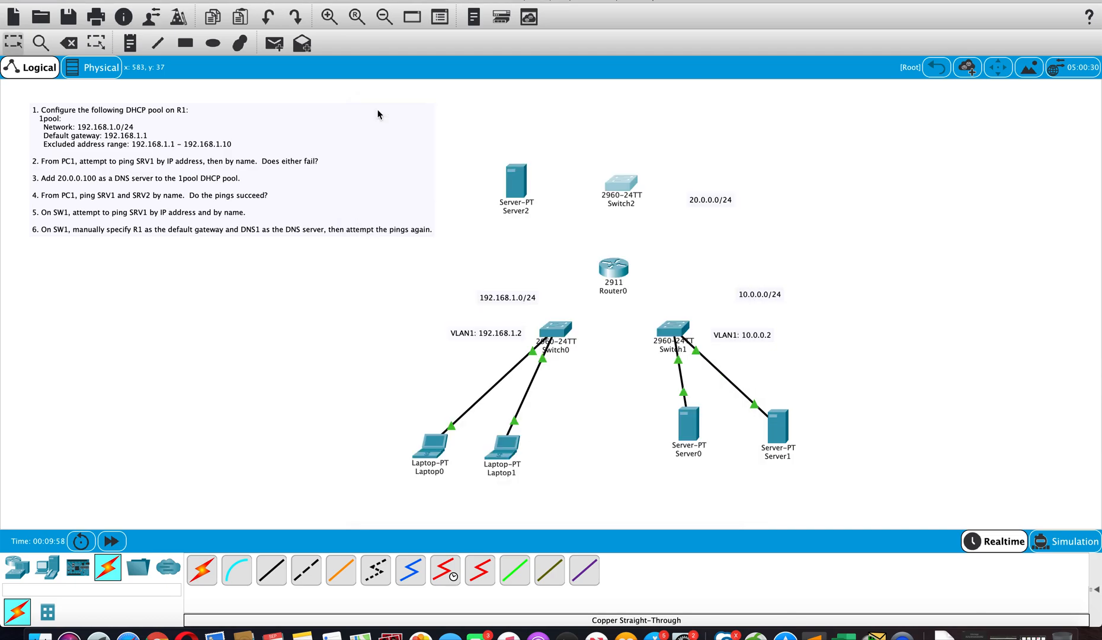
Step: Nudge Switch0 slightly upward and Switch1 slightly to the left in the topology
left_click_drag(557, 323, 557, 325)
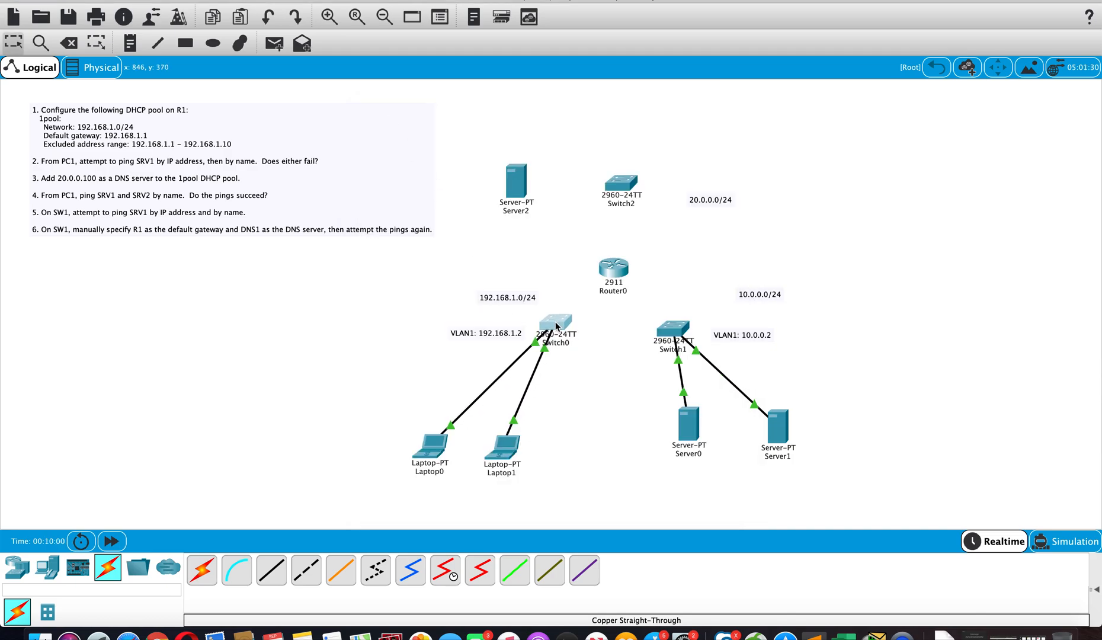
left_click_drag(678, 330, 673, 329)
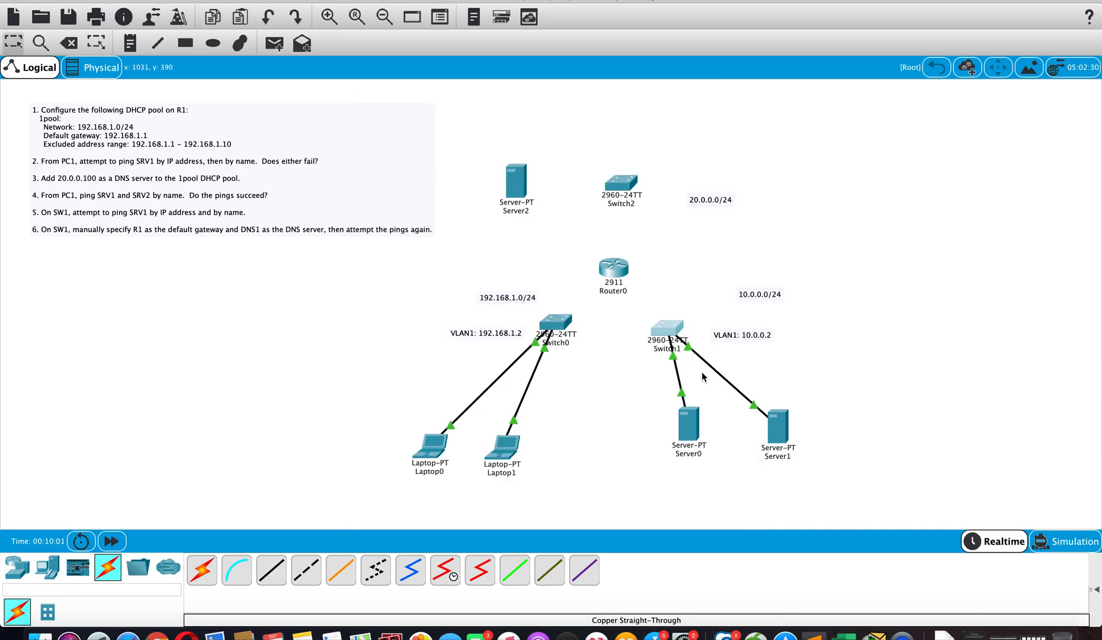
Step: Set Server0's display name to srv1 in its global settings and close its window
left_click(692, 431)
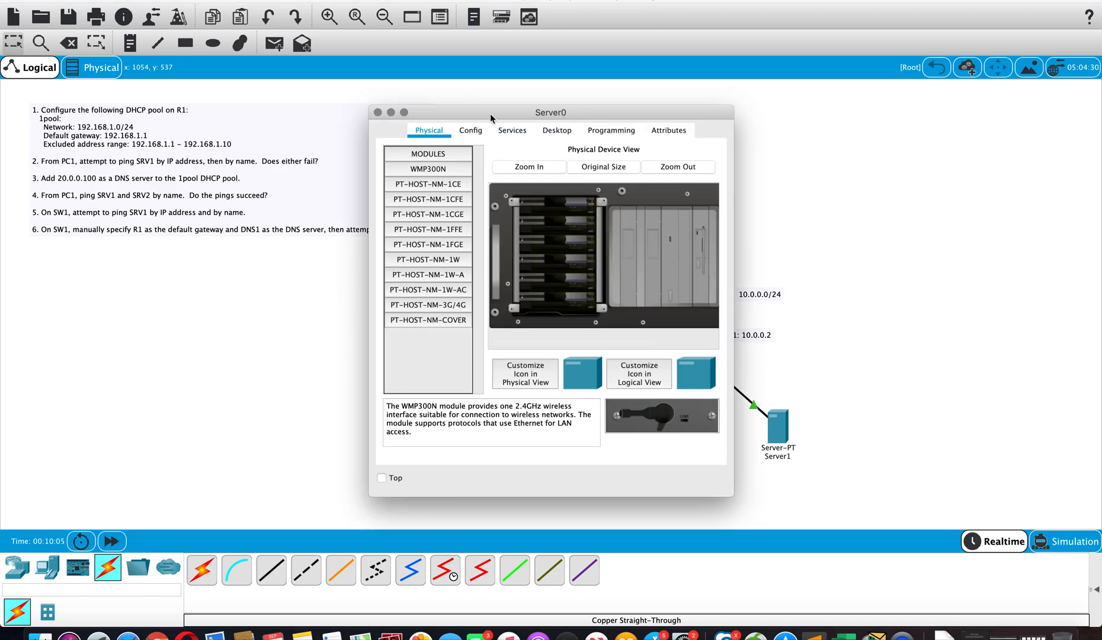
left_click(504, 128)
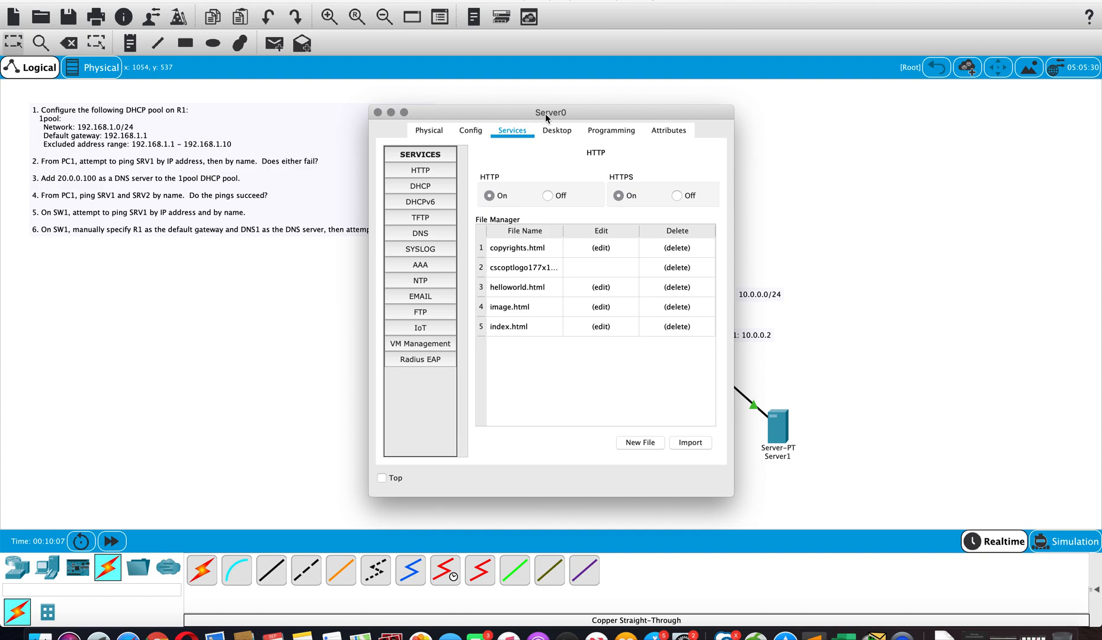
left_click(488, 132)
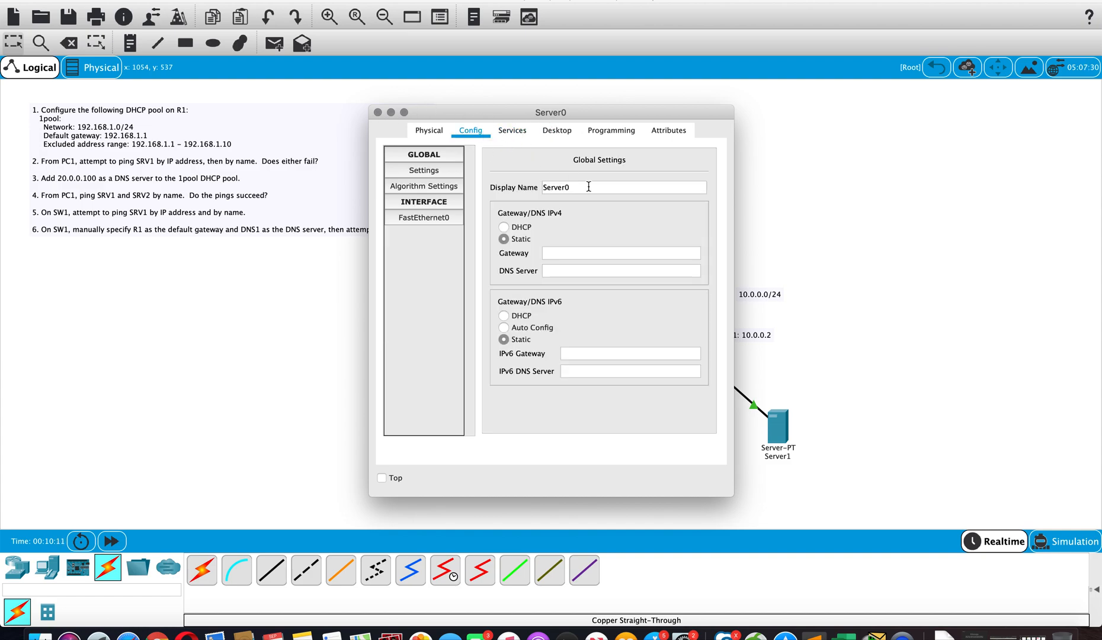
left_click_drag(522, 110, 248, 130)
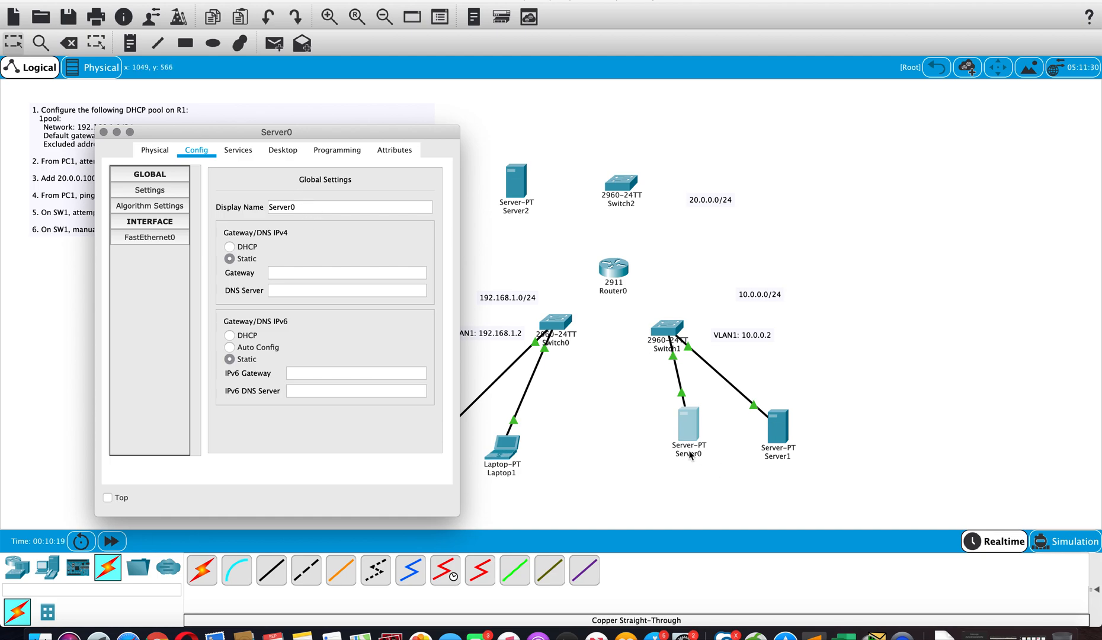
left_click(297, 209)
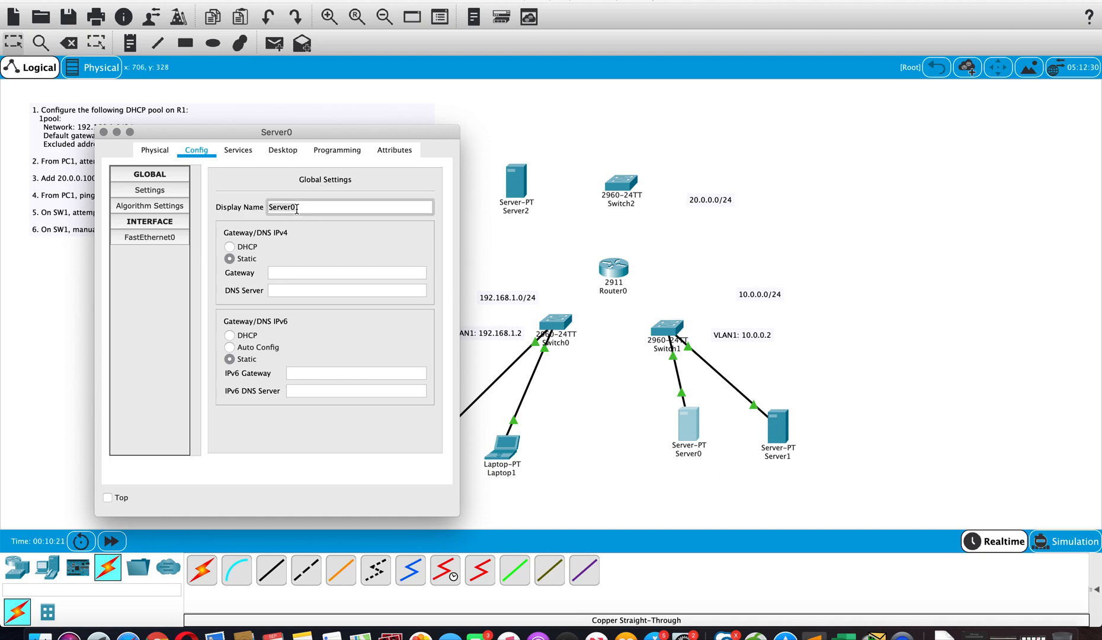
key("super+a")
type("srv1")
left_click(104, 131)
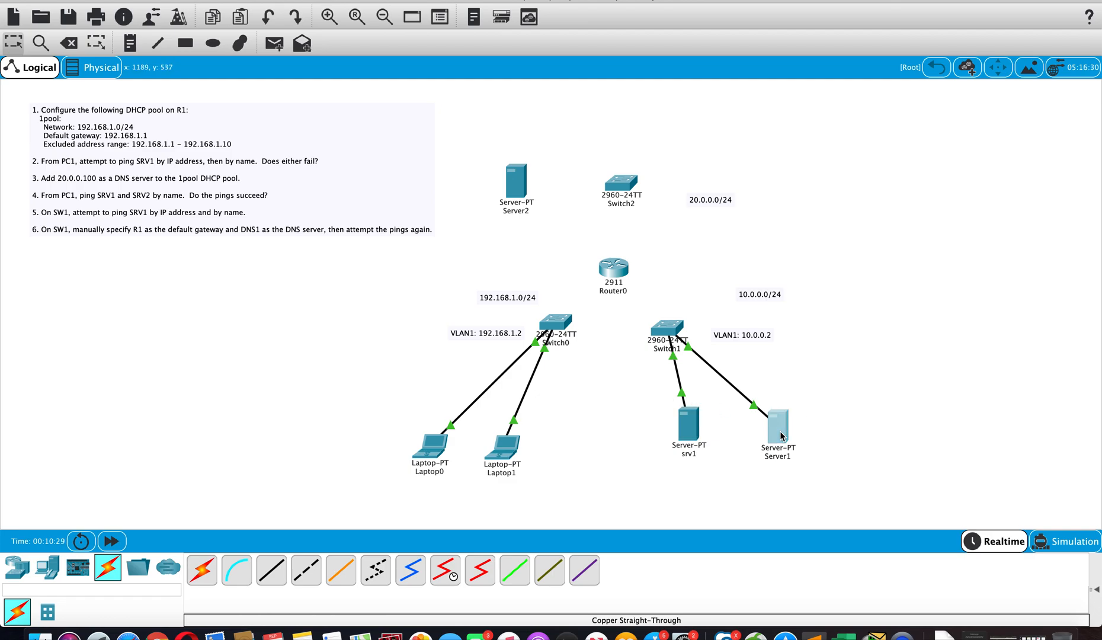
Step: Set Server1's display name to googlesrv in its global settings and close its window
left_click(780, 431)
left_click(531, 135)
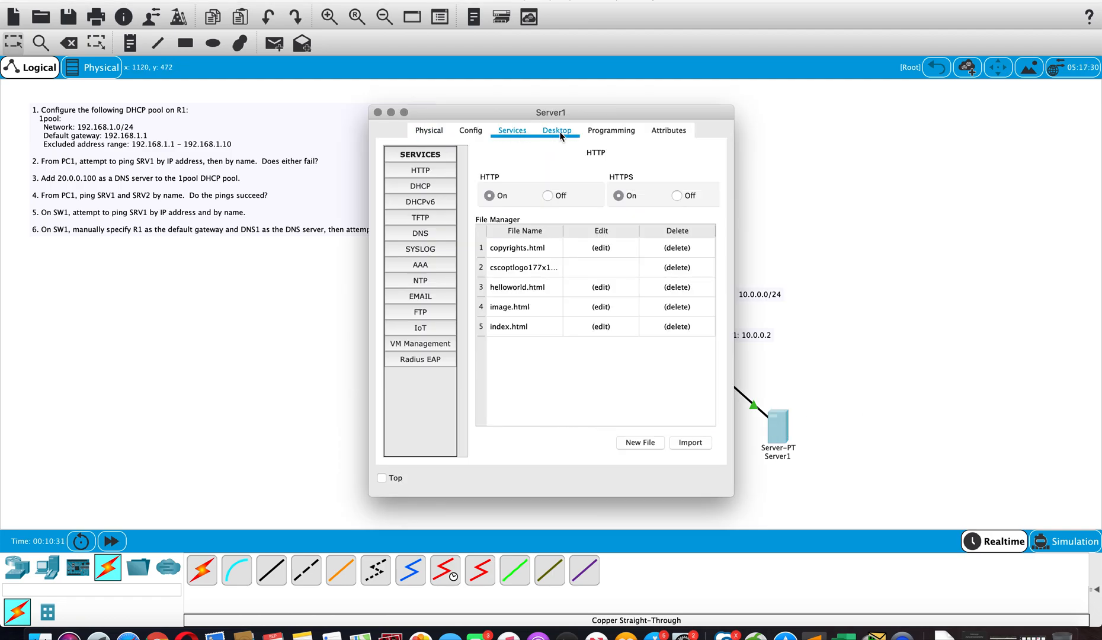
left_click(560, 132)
left_click(470, 130)
double_click(583, 188)
type("google")
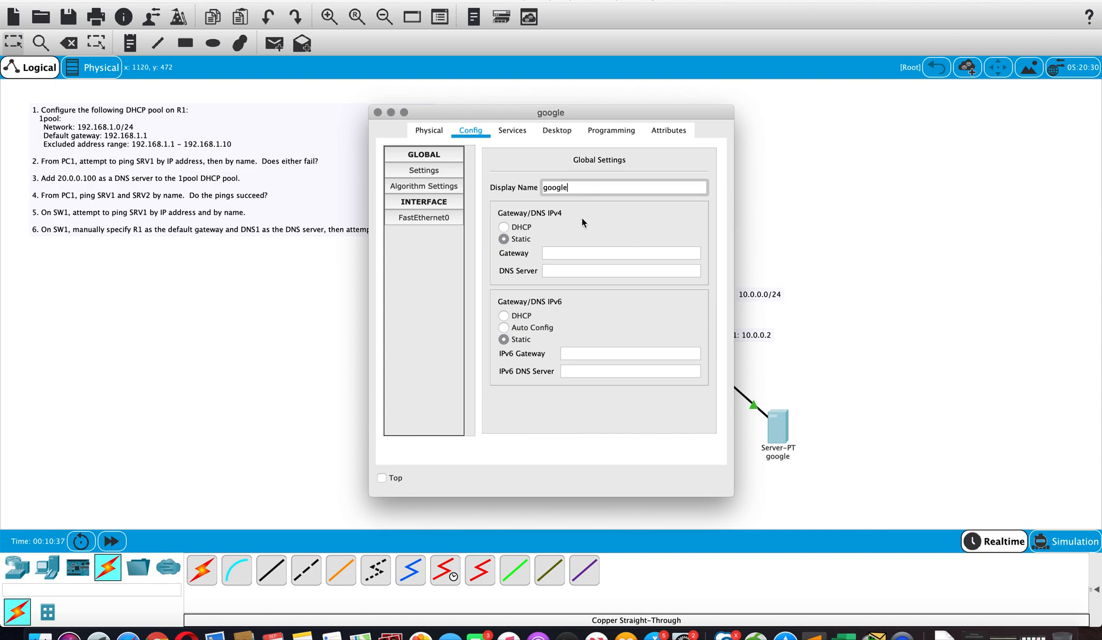
type(" sr")
key("BackSpace")
key("BackSpace")
key("BackSpace")
type("srv")
left_click(378, 112)
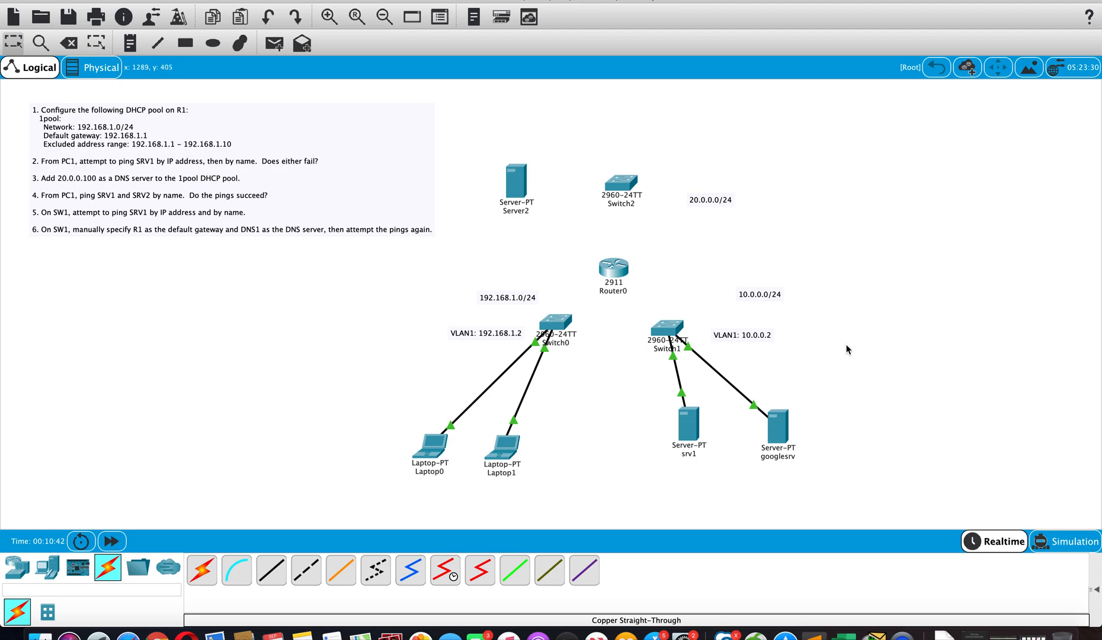
Step: Set Server2's display name to DNS in its global settings and return to the topology
left_click(516, 181)
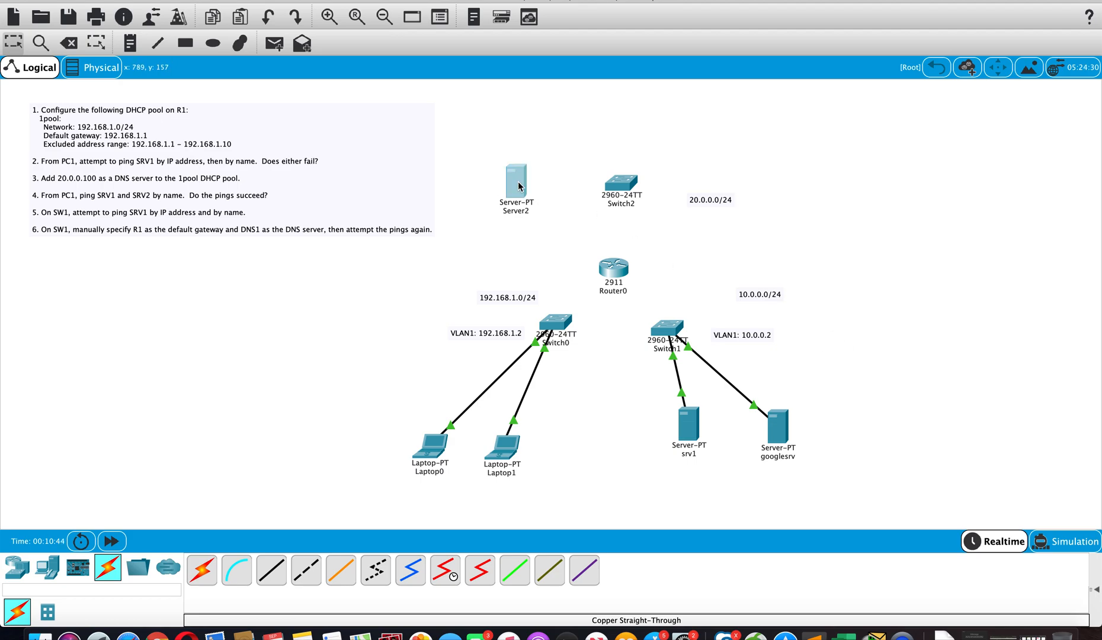
left_click_drag(481, 118, 201, 113)
left_click(231, 125)
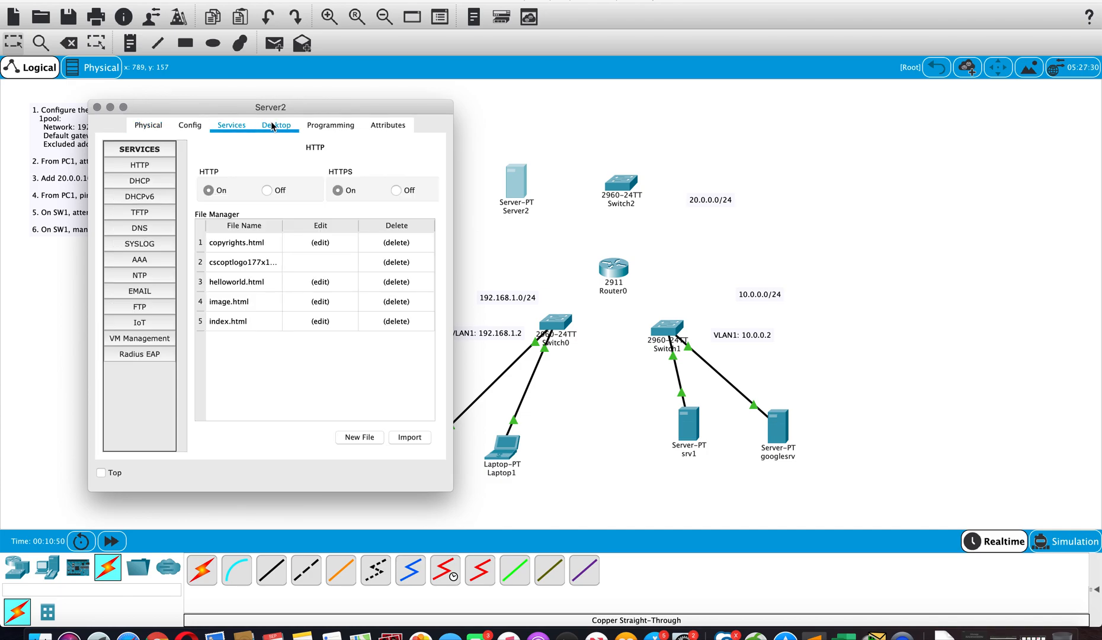
left_click(190, 125)
double_click(298, 184)
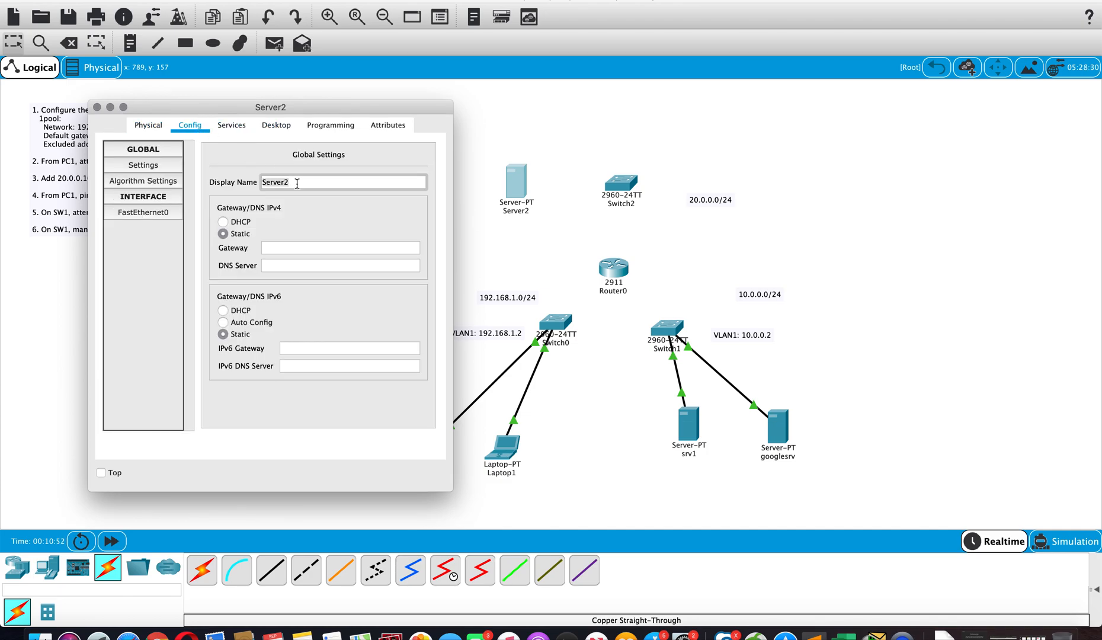
type("DNS")
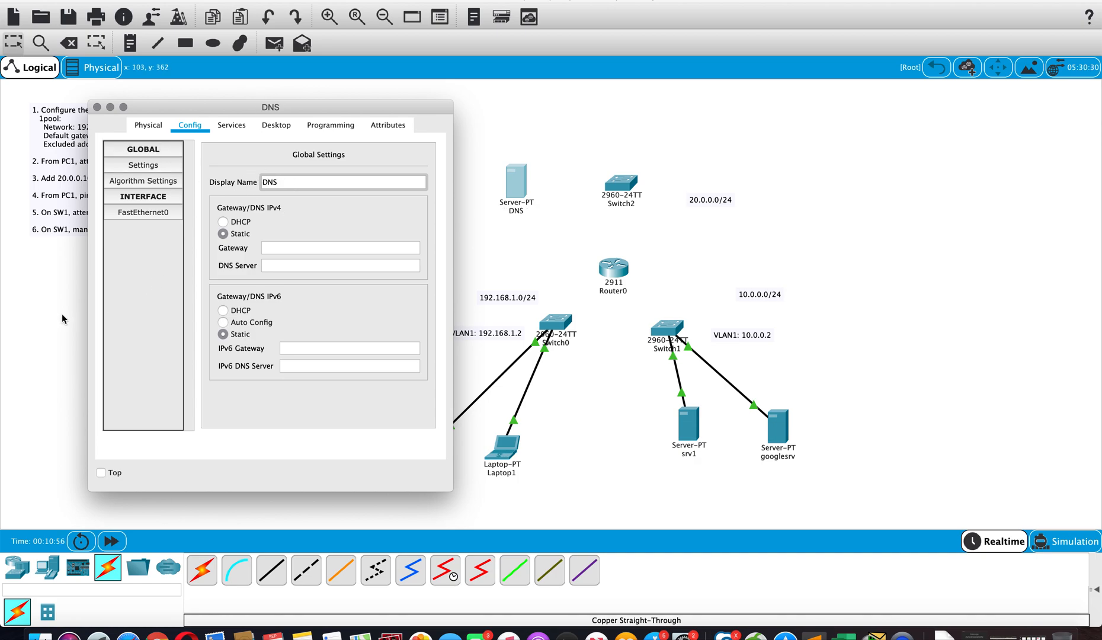
left_click(64, 319)
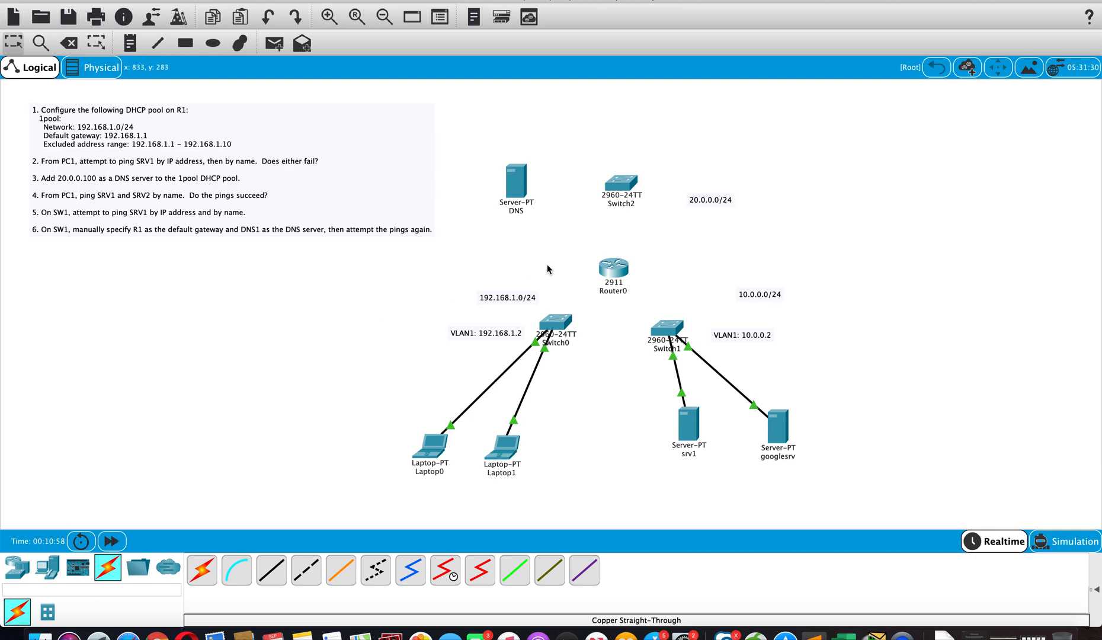
Step: Connect Switch0's GigabitEthernet0/1 to Router0's GigabitEthernet0/0 with a copper straight-through cable and shift Router0 slightly upward
left_click(278, 568)
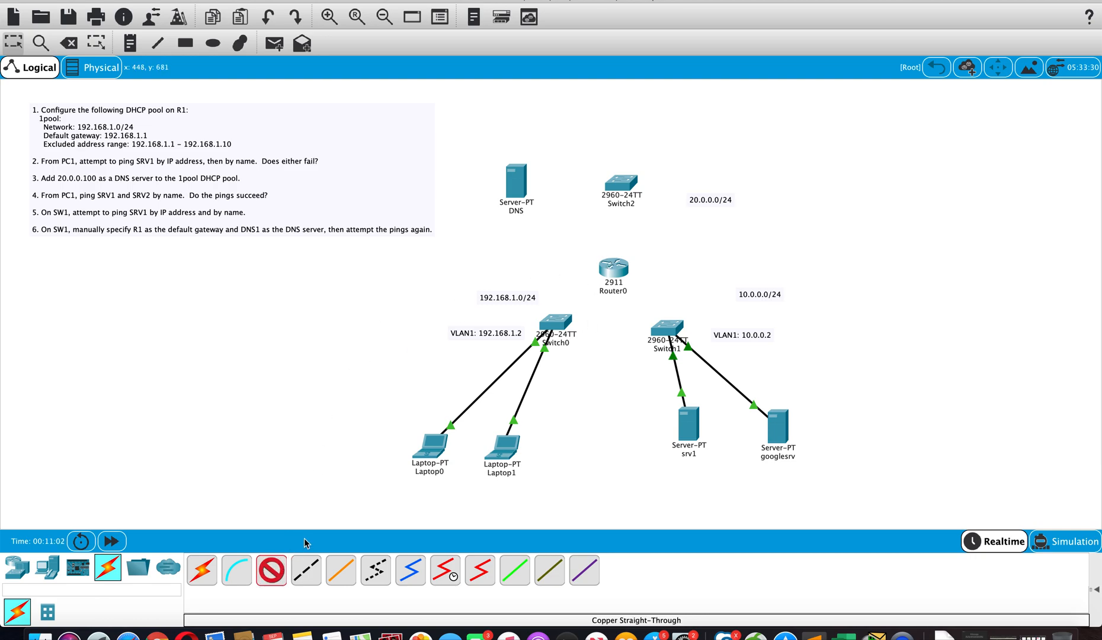
left_click(552, 324)
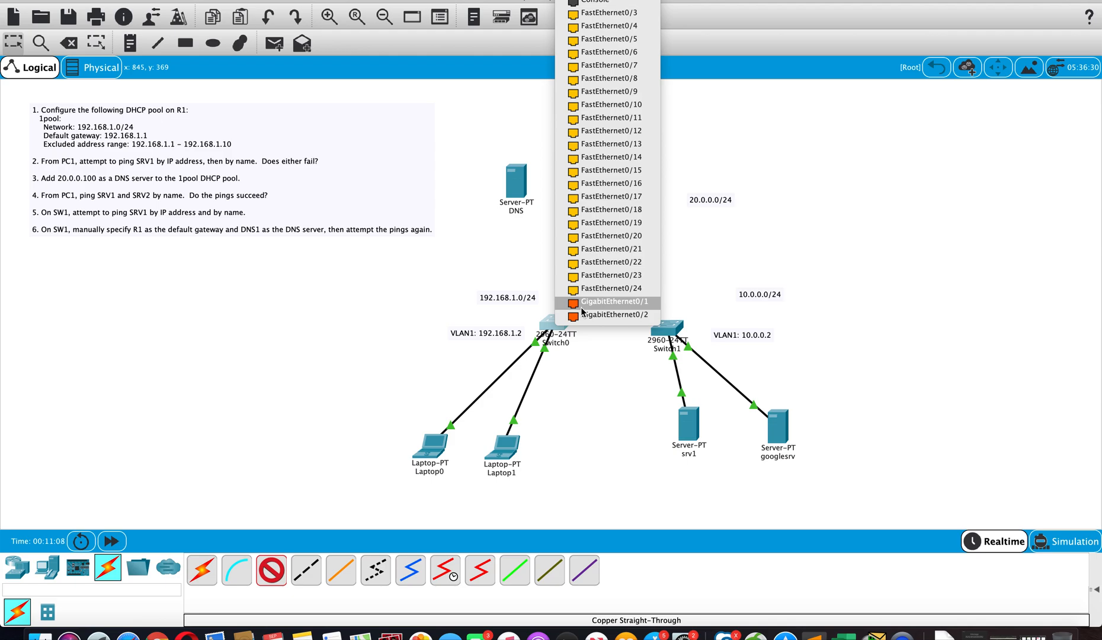
left_click(582, 307)
left_click(611, 270)
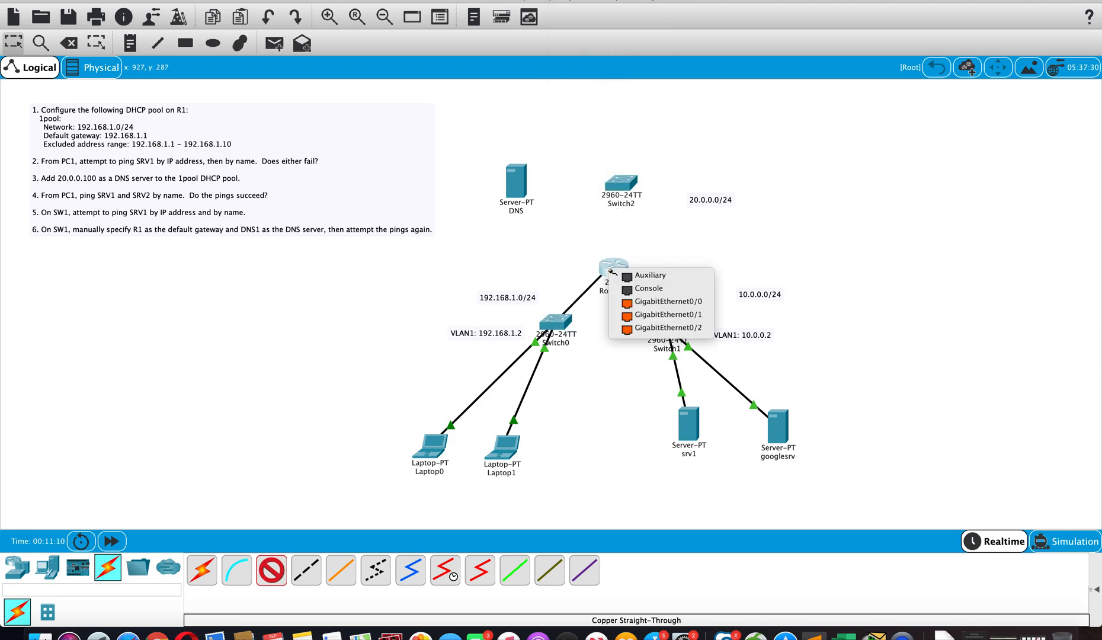
left_click(646, 303)
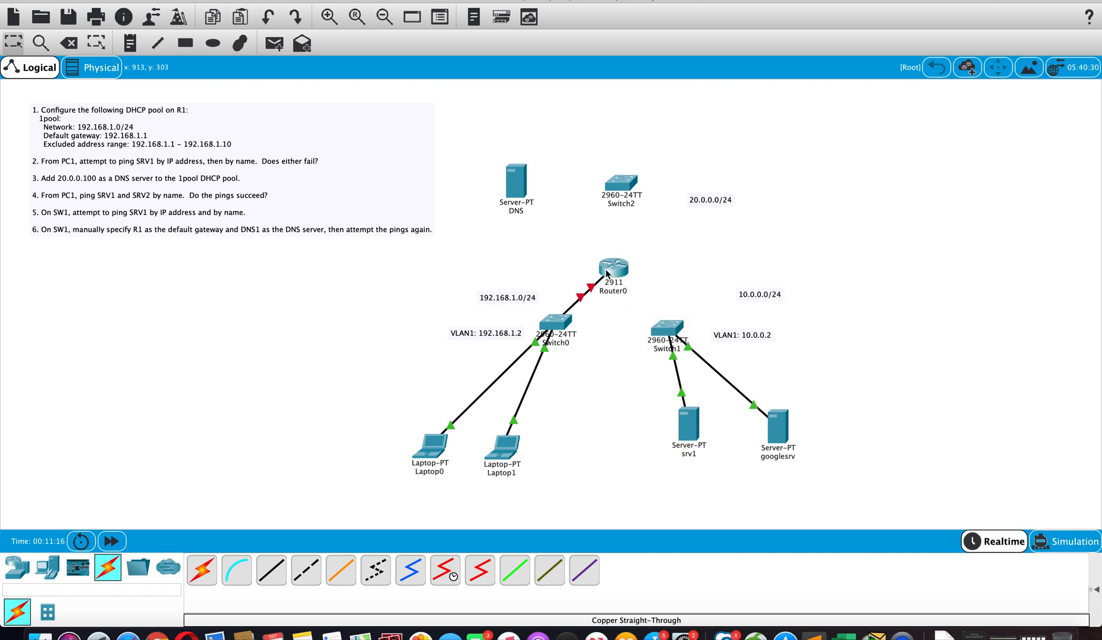
left_click_drag(611, 267, 606, 257)
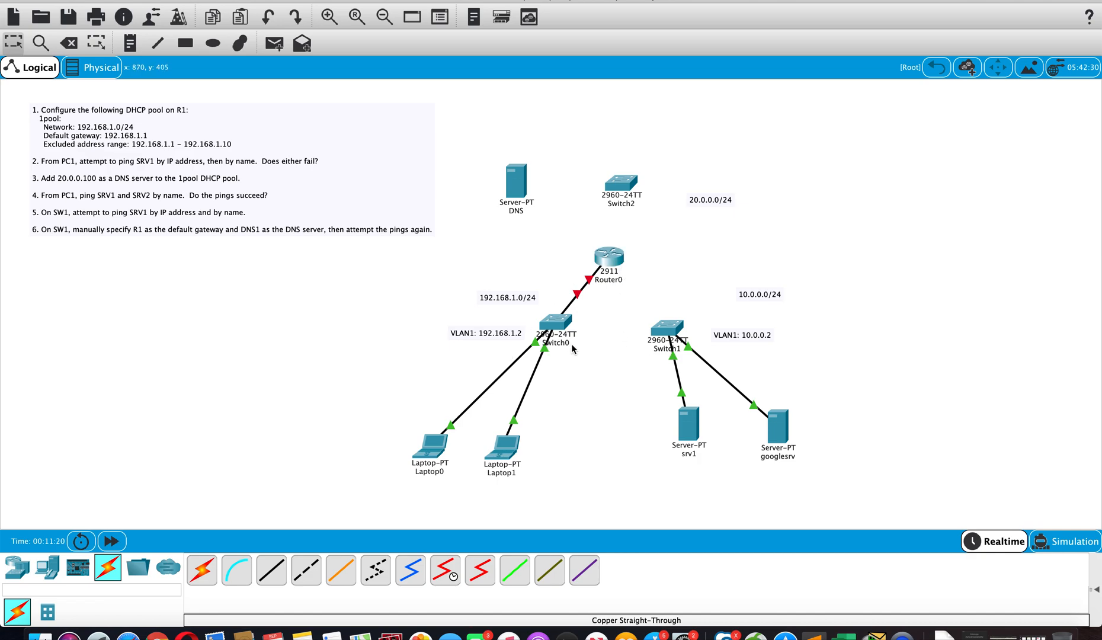
Step: Reopen Switch0's command-line interface and place its window beside the topology, ready for configuration commands
left_click(553, 317)
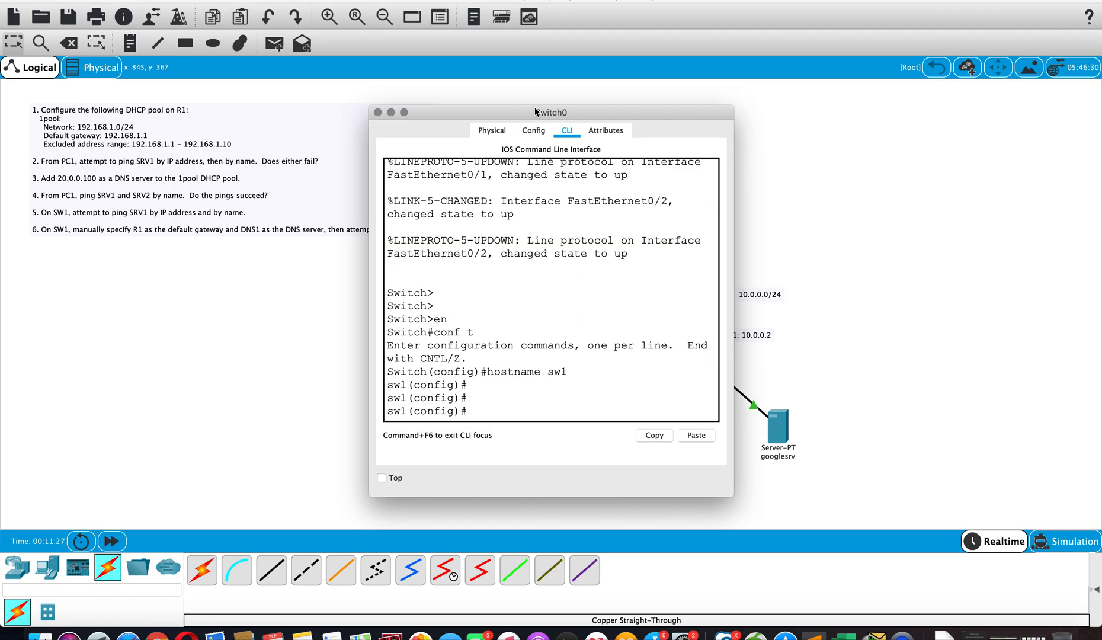
left_click_drag(535, 112, 220, 99)
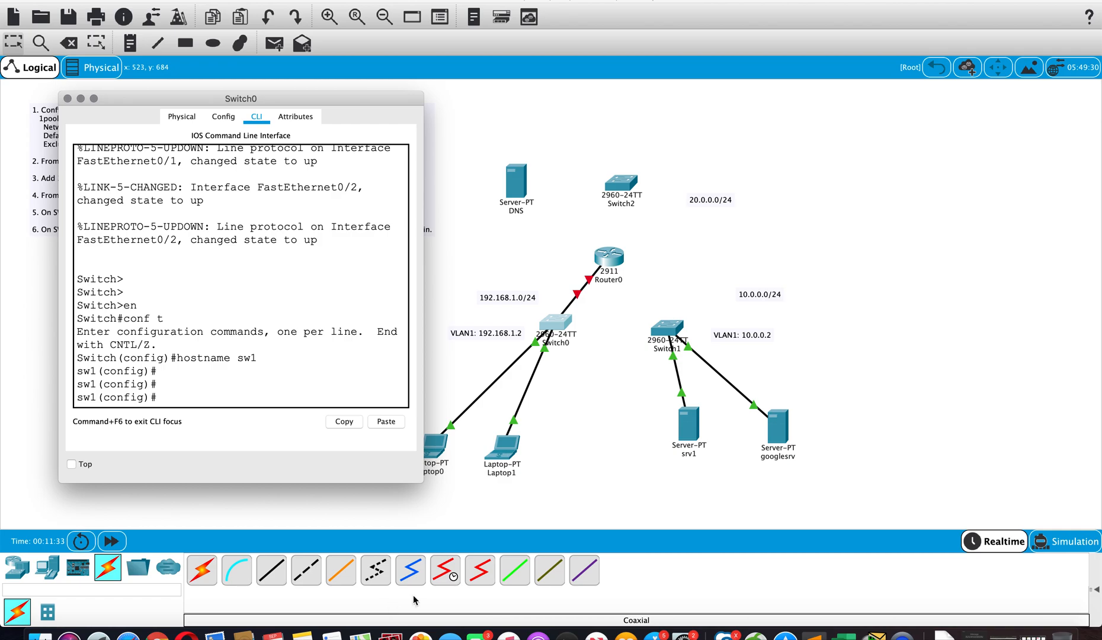
left_click_drag(416, 608, 443, 570)
scroll(496, 460, "right", 6)
scroll(496, 463, "left", 6)
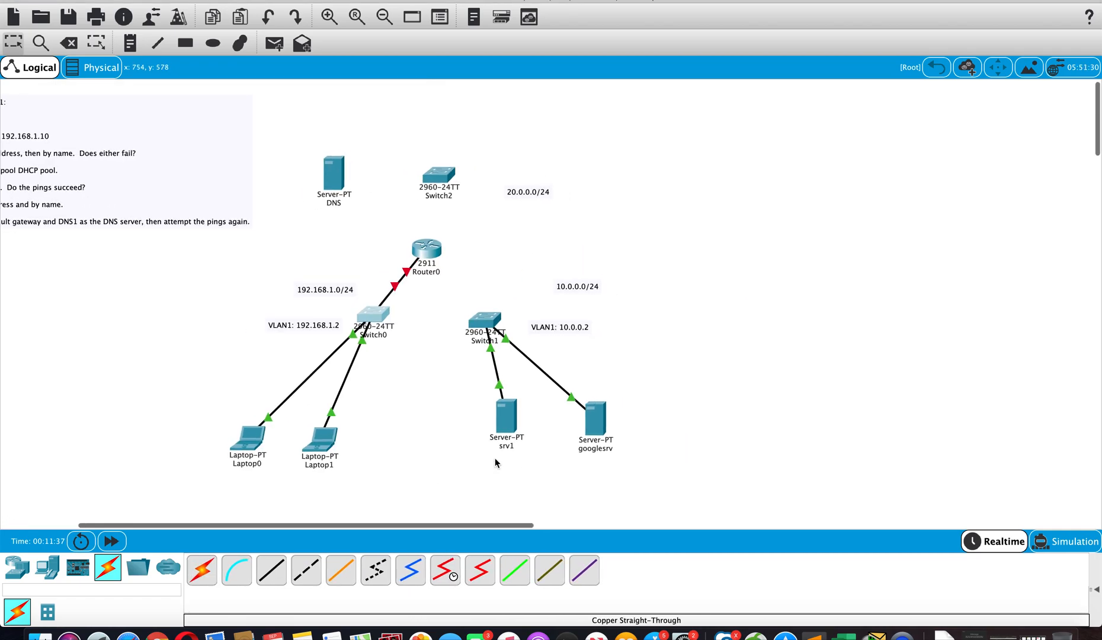
left_click(566, 309)
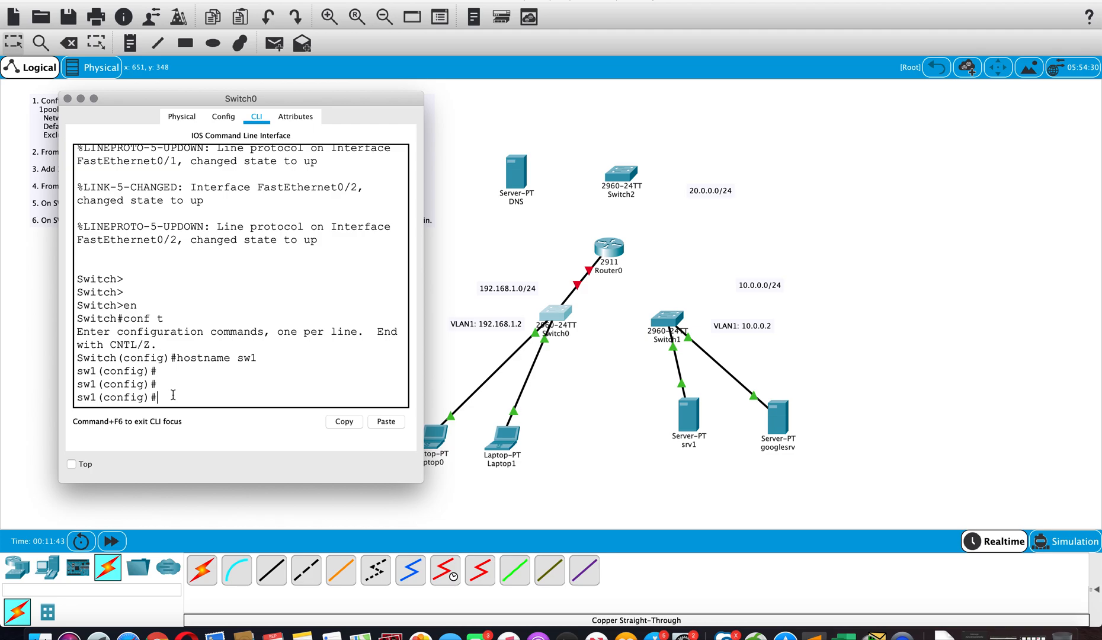
Step: Assign IP address 192.168.1.2 with mask 255.255.255.0 to the VLAN 1 interface on Switch0
key("Return")
key("Return")
key("Return")
type("interface vlan 1")
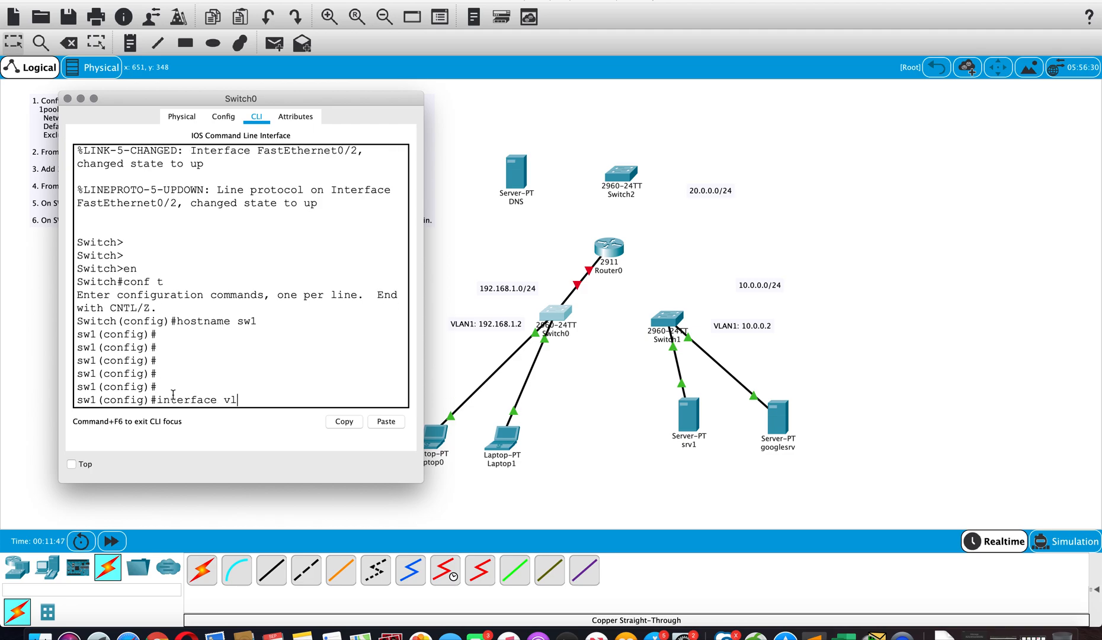
key("Return")
key("Return")
key("Return")
key("Return")
type("i")
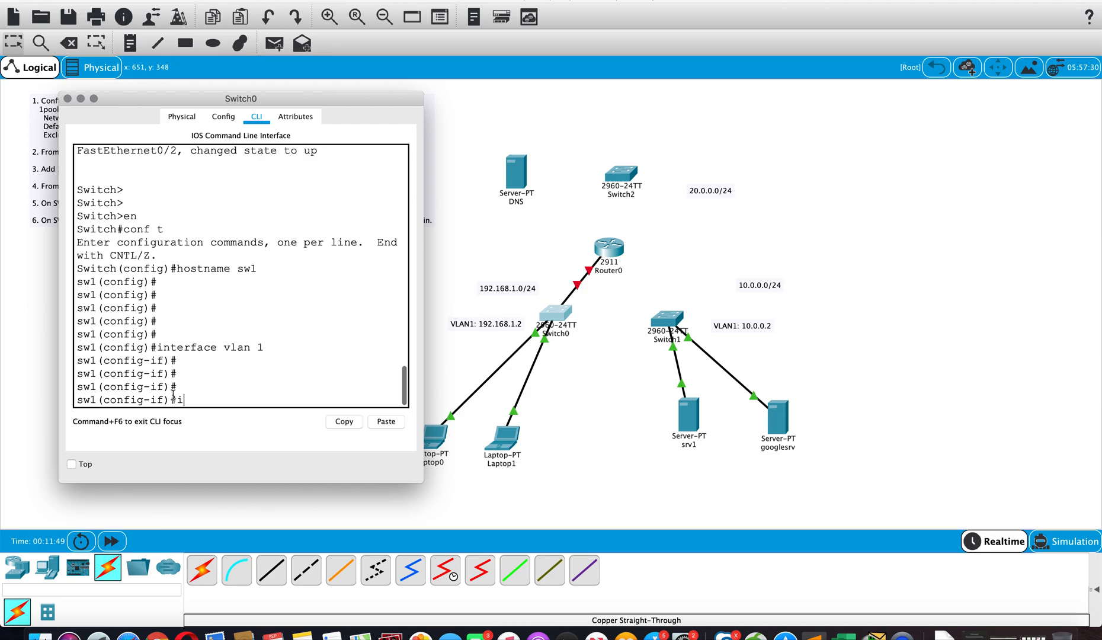
type("p address 192.16")
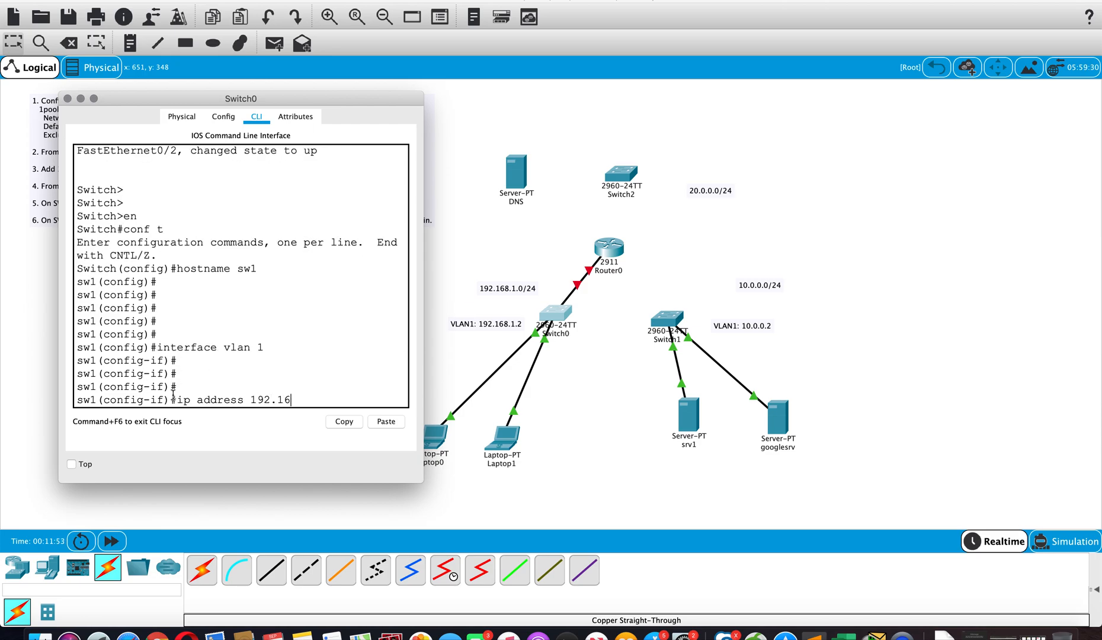
type("8.1.2 2")
type("55.")
key("BackSpace")
type("5.255.255.0")
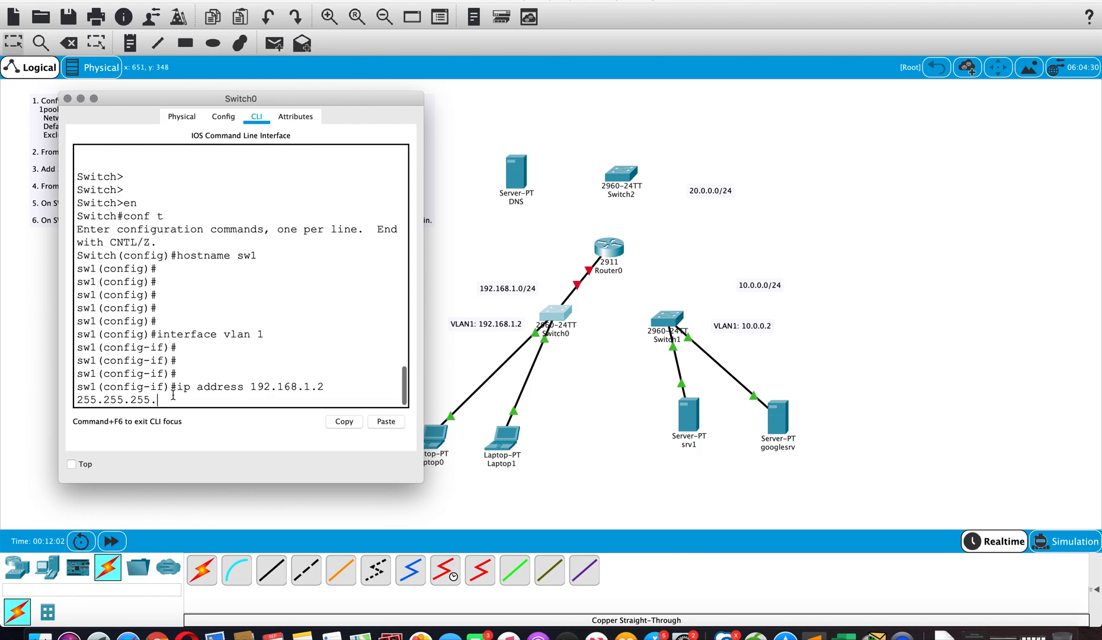
key("Return")
key("Return")
key("Return")
key("Return")
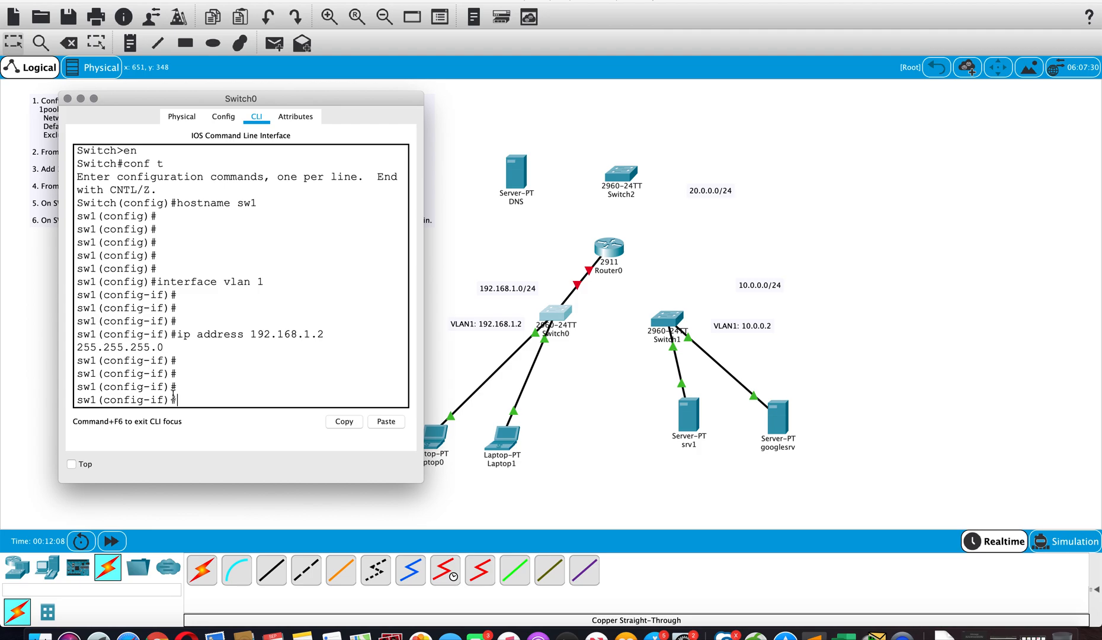
Step: Enable Switch0's VLAN 1 interface with no shut
type("no shut")
key("Return")
key("Return")
key("Return")
key("Return")
key("Return")
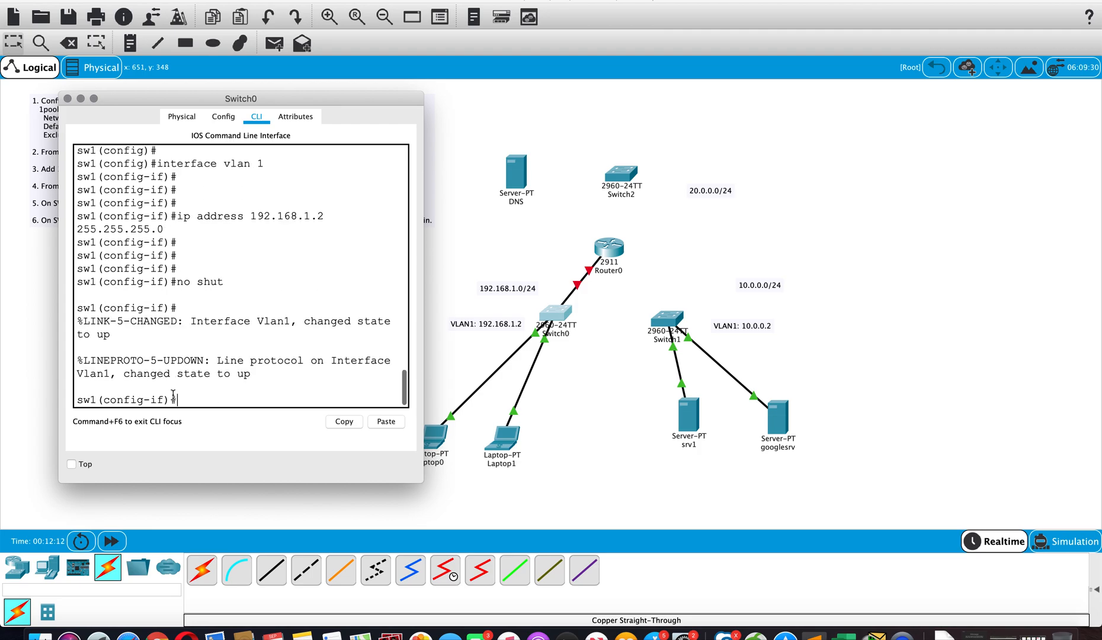
key("Return")
key("Return")
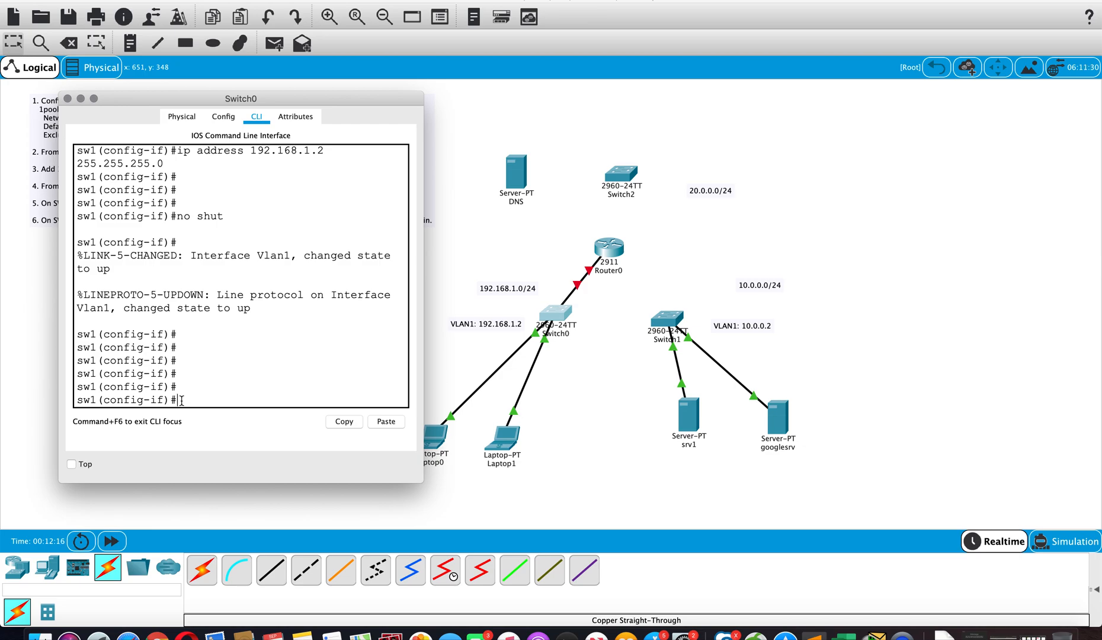
Step: Exit interface and global configuration modes on Switch0 back to privileged EXEC mode
type("exit")
key("Return")
key("Return")
key("Return")
key("Return")
type("exit")
key("Return")
key("Return")
key("Return")
Step: Check Switch0's interface addresses and status with show ip interface brief, widening its window to read the table, and close it
type("show ip interfacerief")
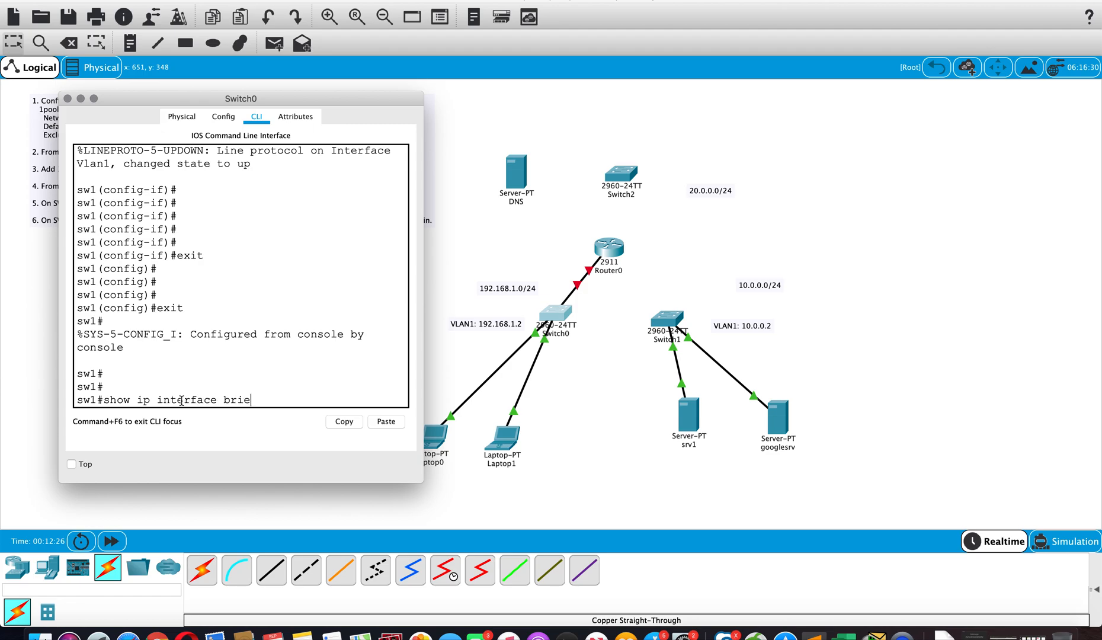
key("Return")
left_click_drag(424, 320, 779, 312)
key("space")
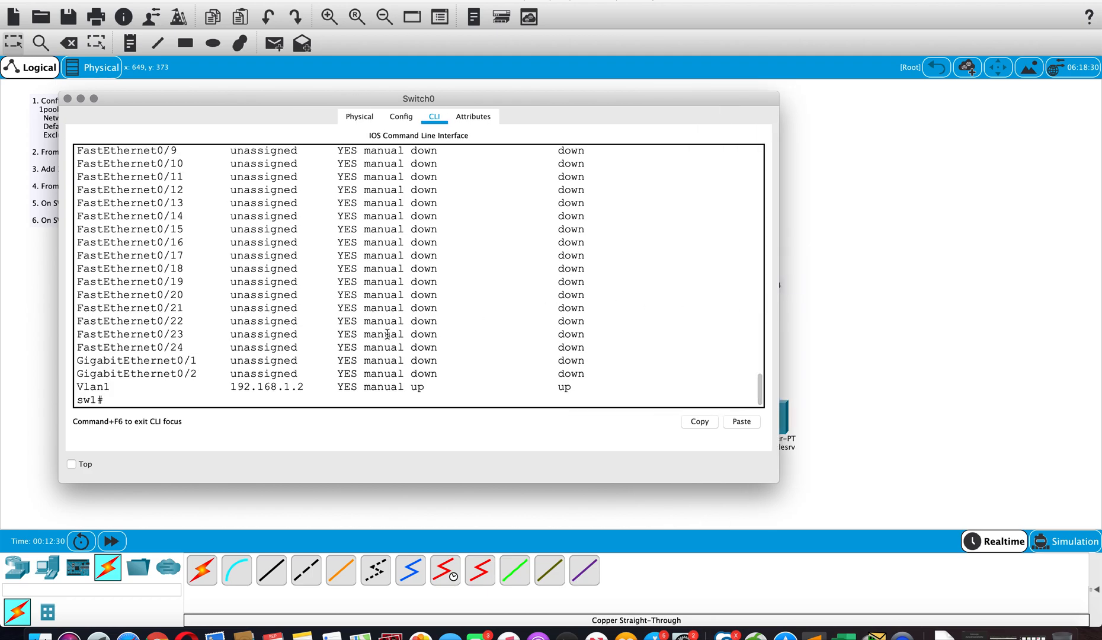
scroll(388, 334, "down", 1)
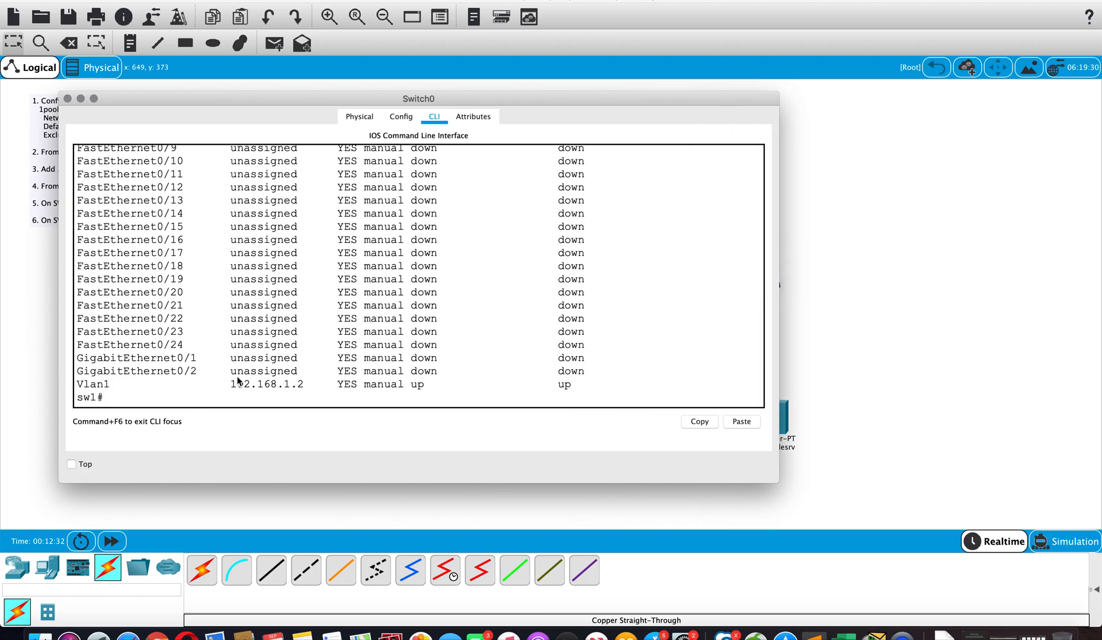
left_click(68, 99)
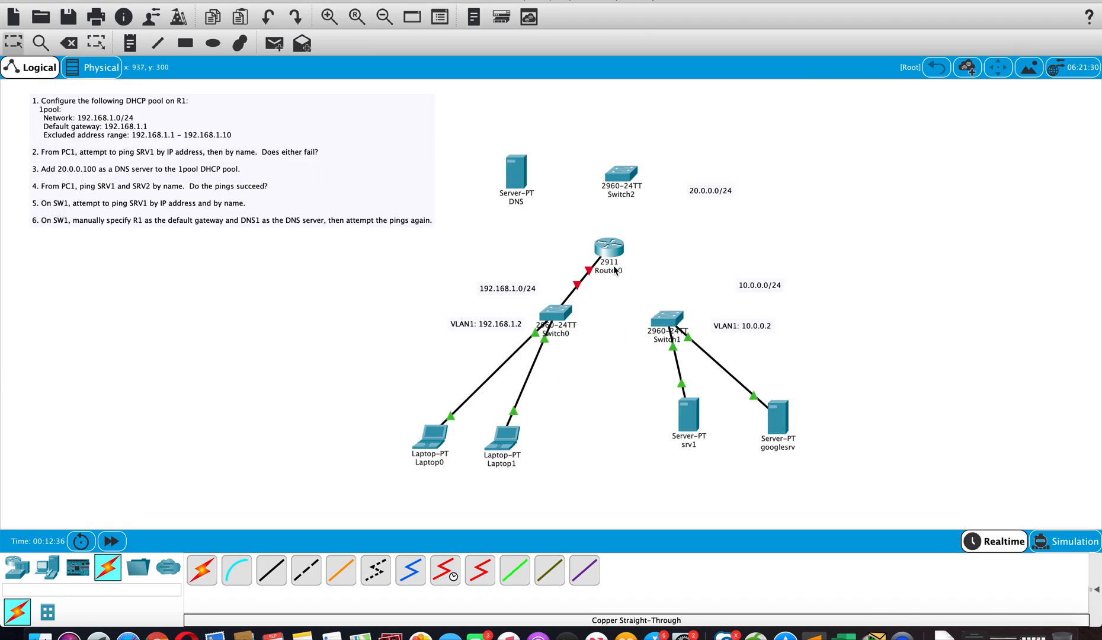
Step: Open Router0's command-line interface beside the topology and decline the initial configuration dialog with n
left_click(613, 245)
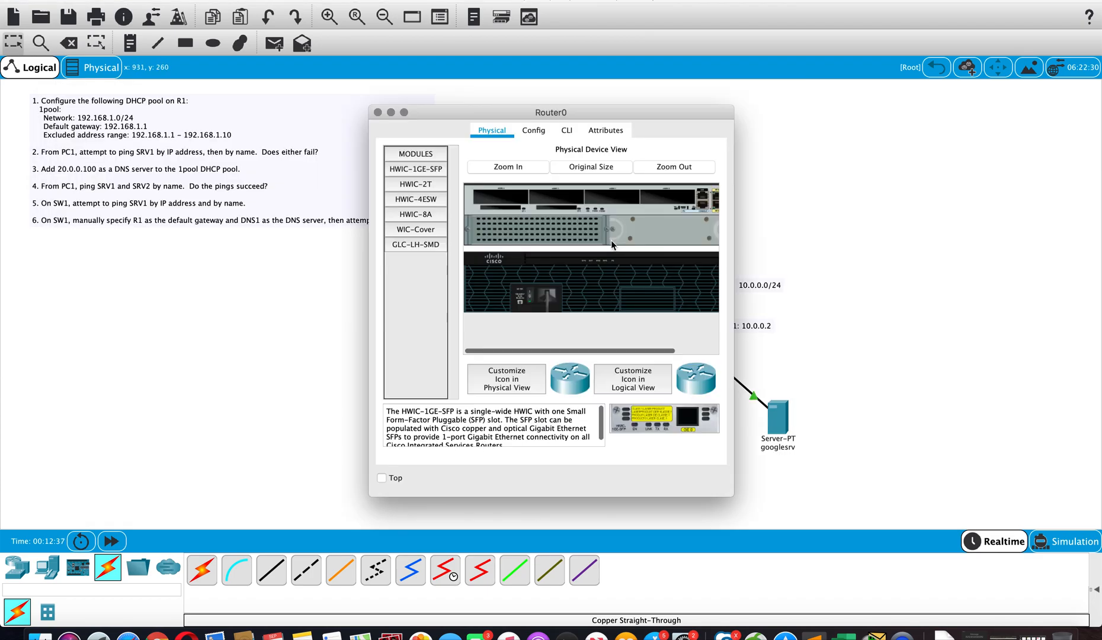
left_click(559, 132)
left_click_drag(518, 117, 195, 104)
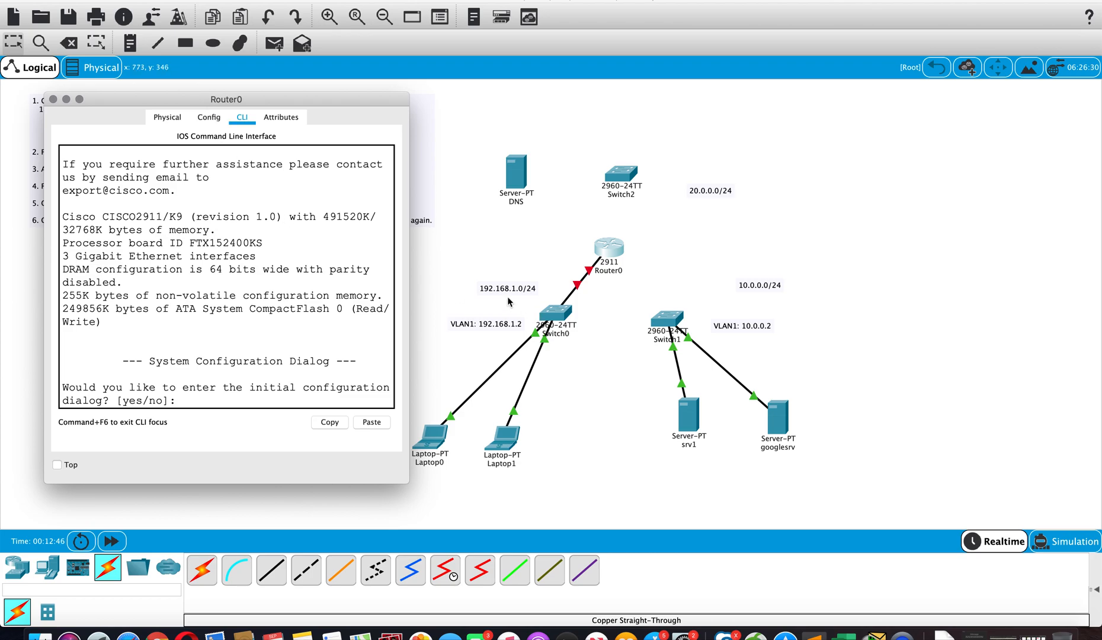
left_click(219, 402)
type("n")
key("Return")
key("Return")
key("Return")
key("Return")
key("Return")
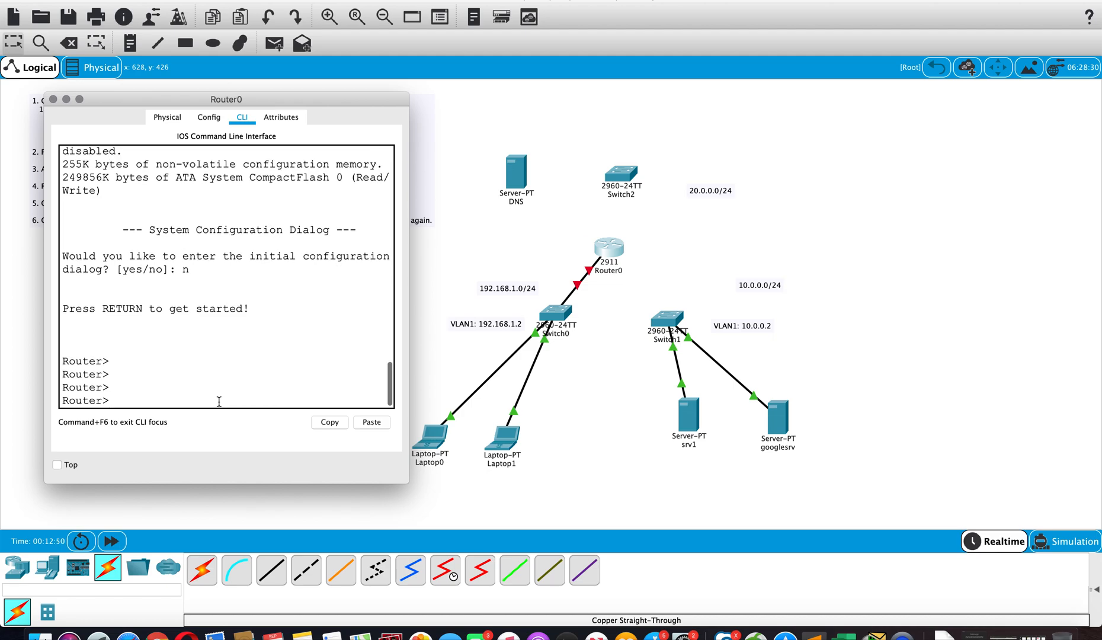
Step: Enter privileged mode and then global configuration mode on Router0 with en and conf t
type("en")
key("Return")
type("conf t")
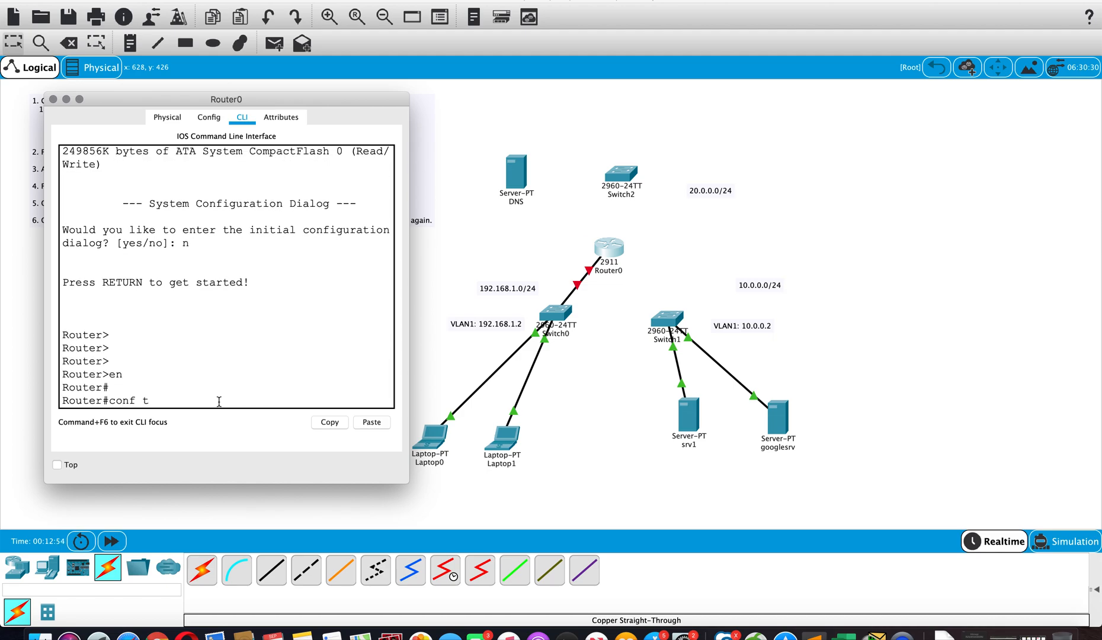
key("Return")
key("Return")
Step: Assign IP address 192.168.1.1 with mask 255.255.255.0 to Router0's interface g0/0
type("ig)#inte")
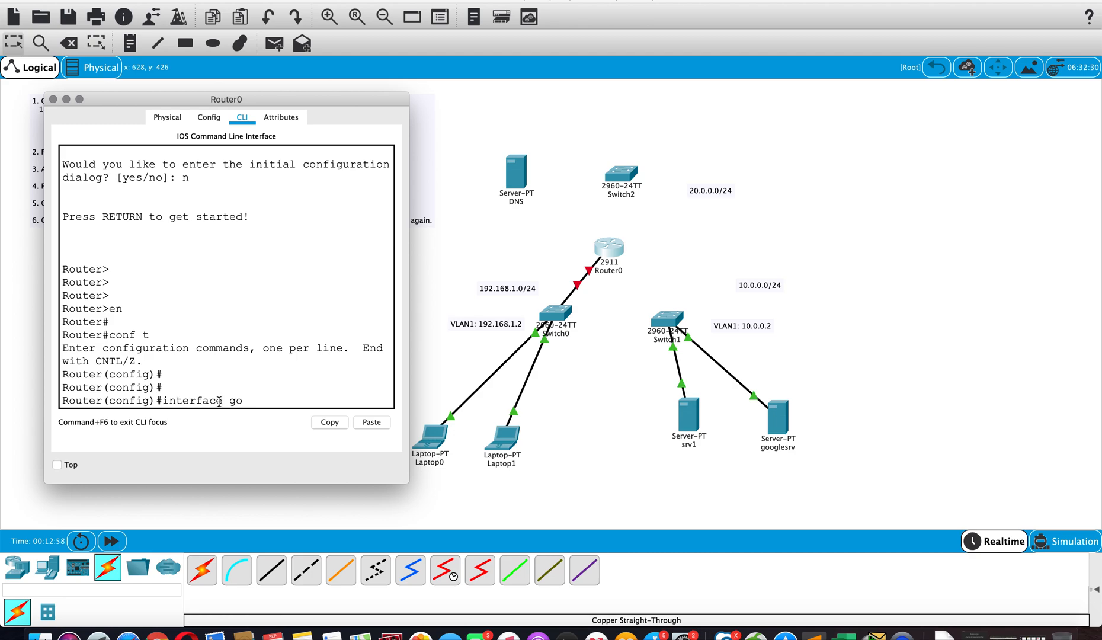
type("rface g0/0")
key("Return")
key("Return")
type("ip address 19")
type("8.1.")
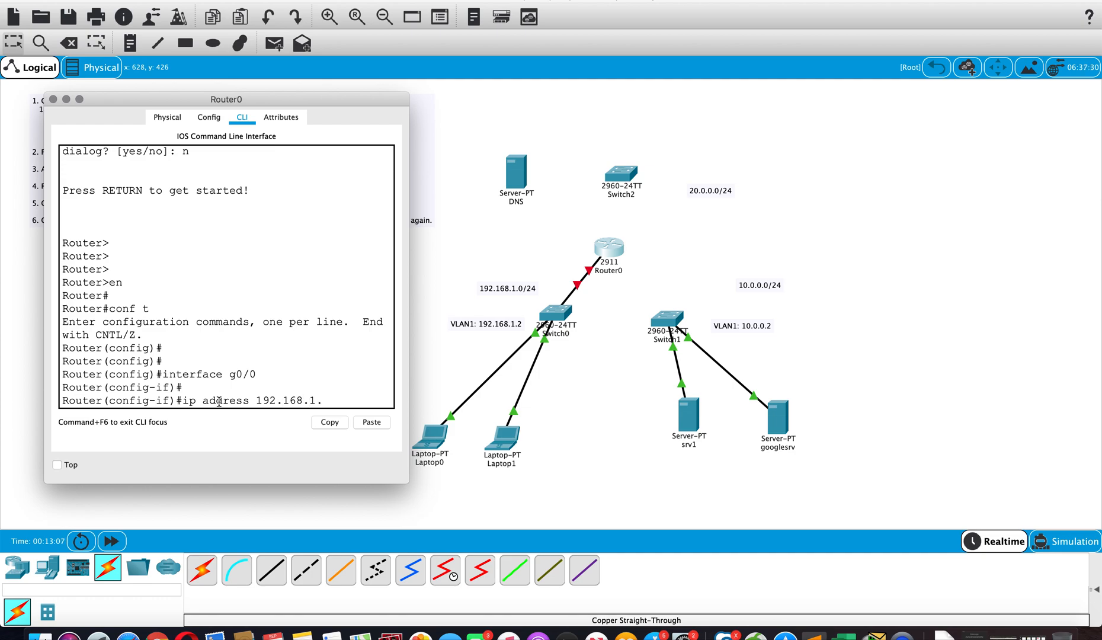
type("1 255.255.255.0")
key("Return")
key("Return")
Step: Enable Router0's interface g0/0 with no shut and close the router's window
type("no sh")
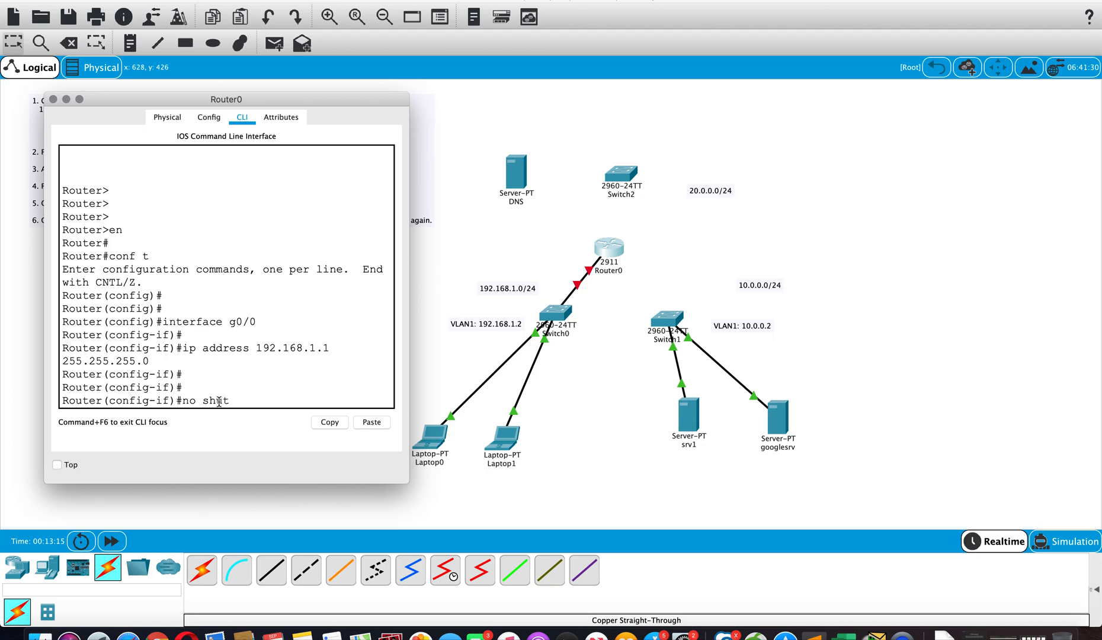
type("ut")
key("Return")
key("Return")
key("Return")
key("Return")
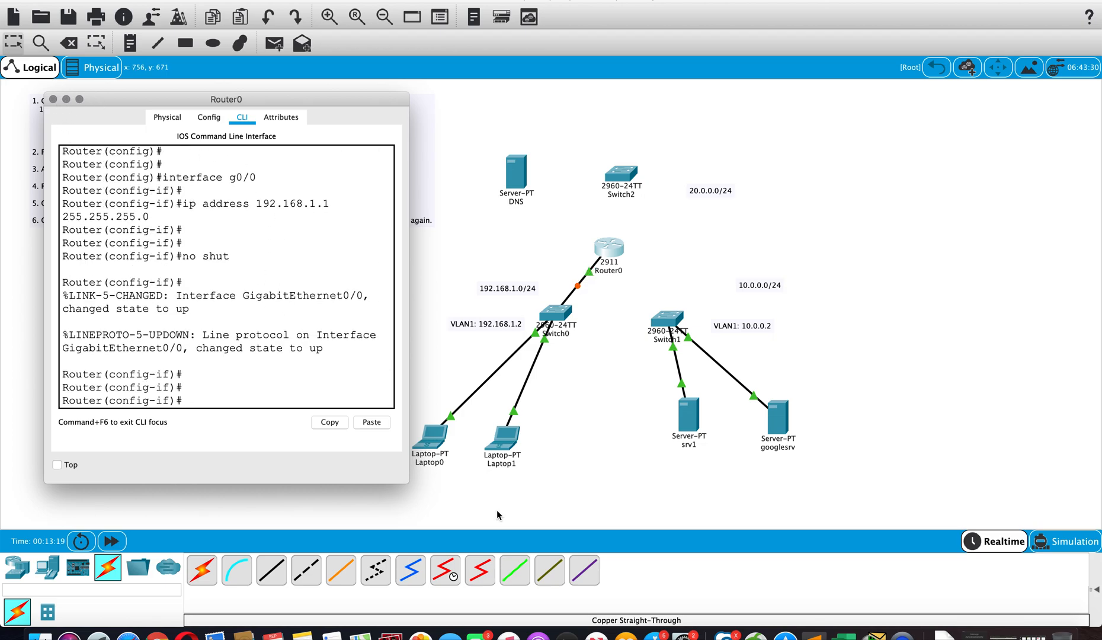
left_click_drag(417, 394, 587, 508)
left_click(575, 499)
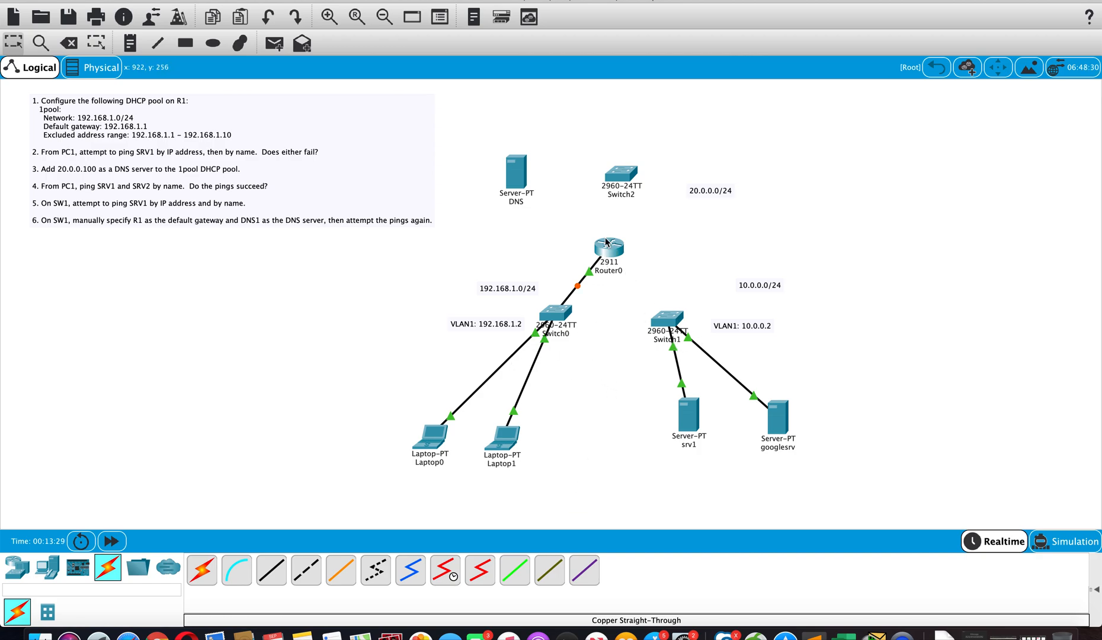
Step: Connect Switch1's GigabitEthernet0/1 to Router0's GigabitEthernet0/1 with a copper straight-through cable
left_click(268, 569)
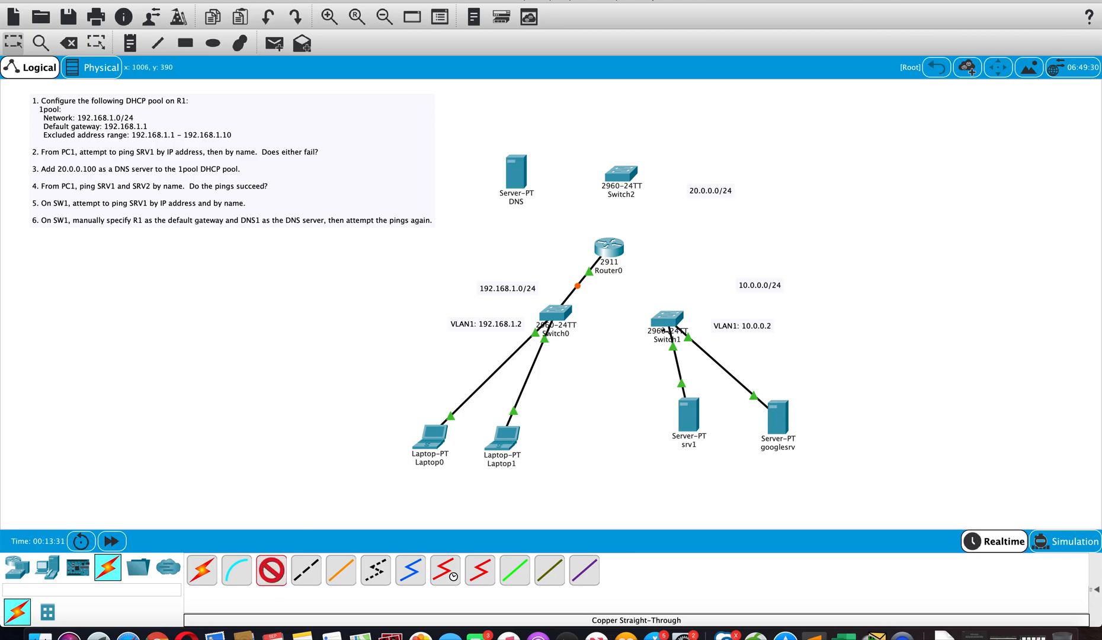
left_click(678, 318)
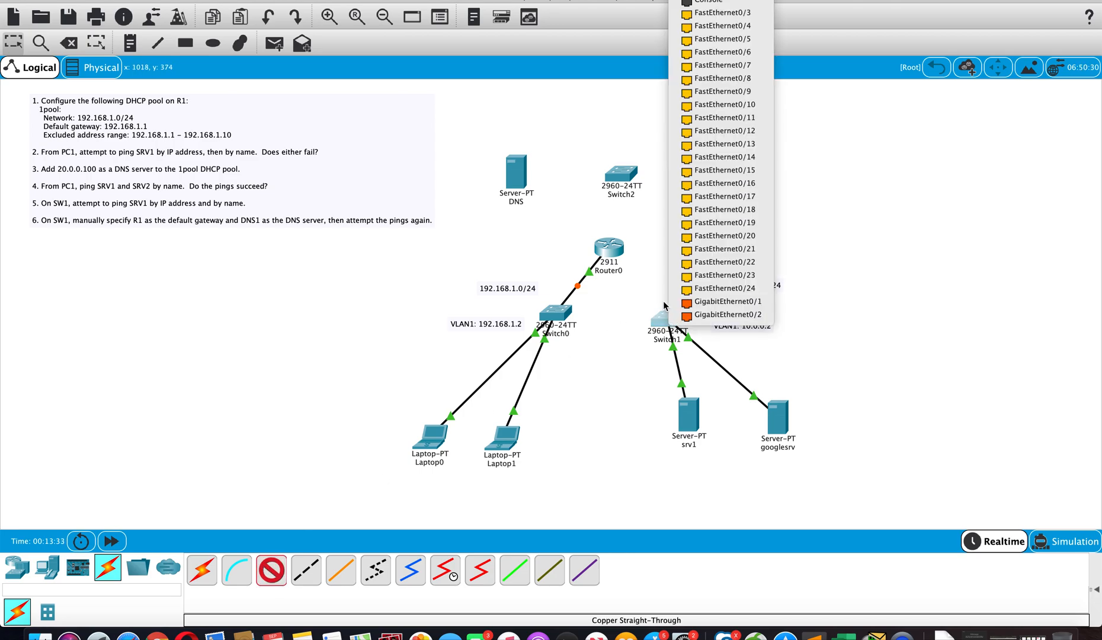
left_click(685, 301)
left_click(607, 245)
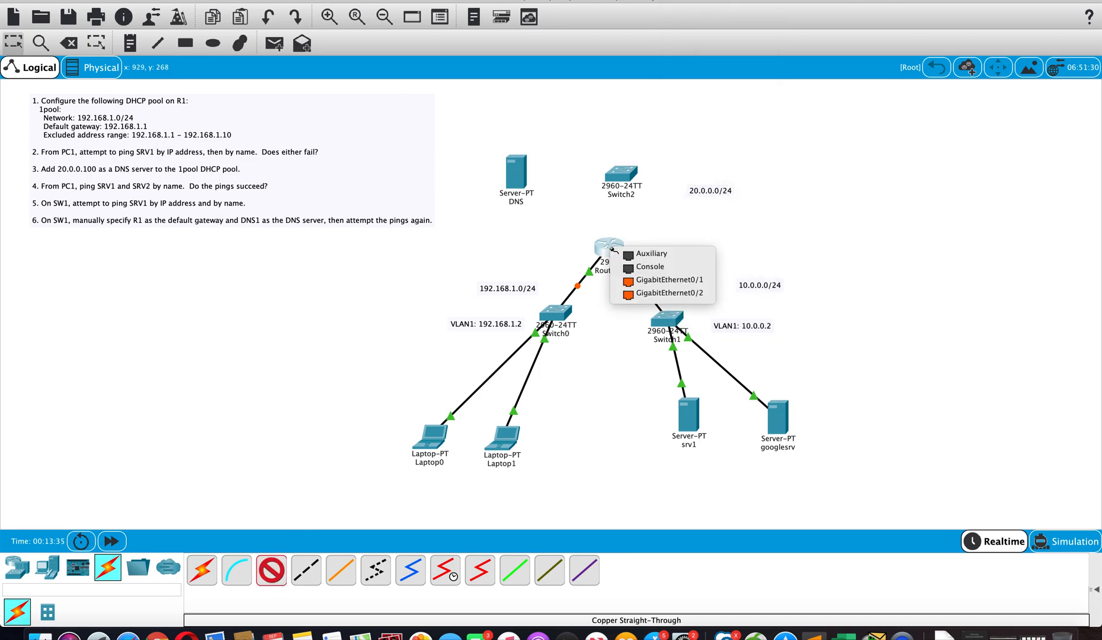
left_click(652, 281)
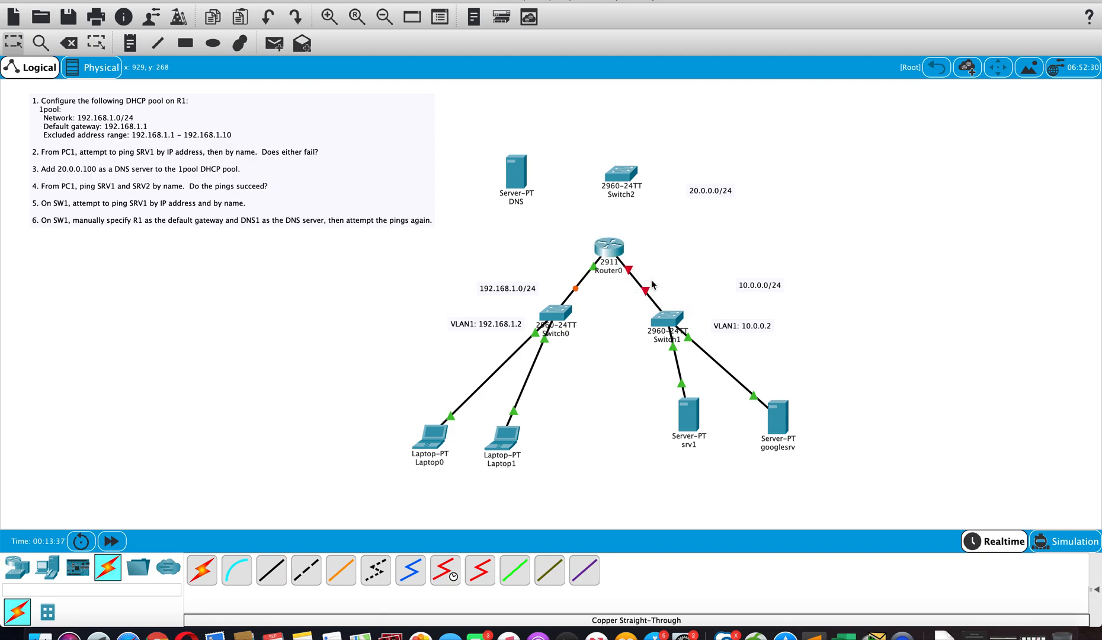
Step: Open Switch1's command-line interface at its global configuration prompt and place the window beside the topology
left_click(661, 320)
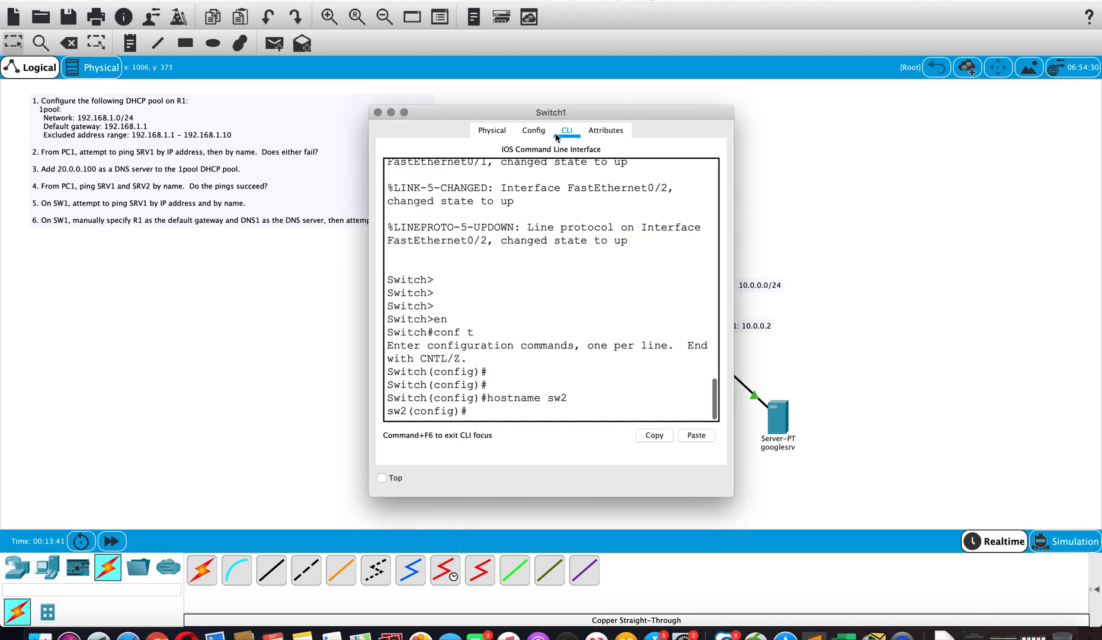
left_click_drag(530, 116, 234, 112)
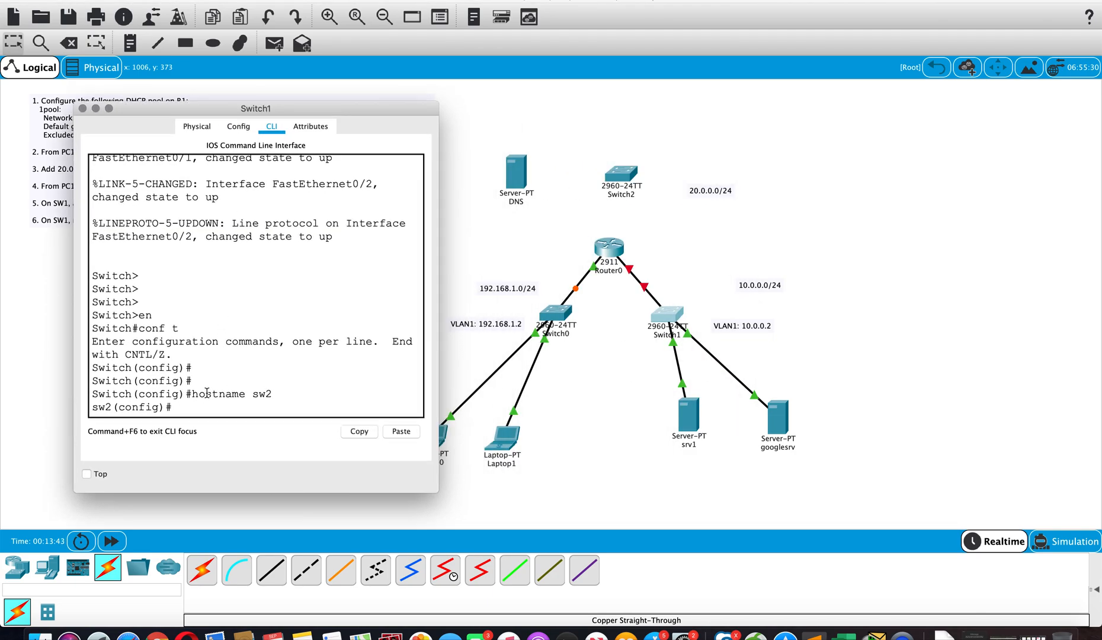
key("Return")
key("Return")
key("Return")
key("Return")
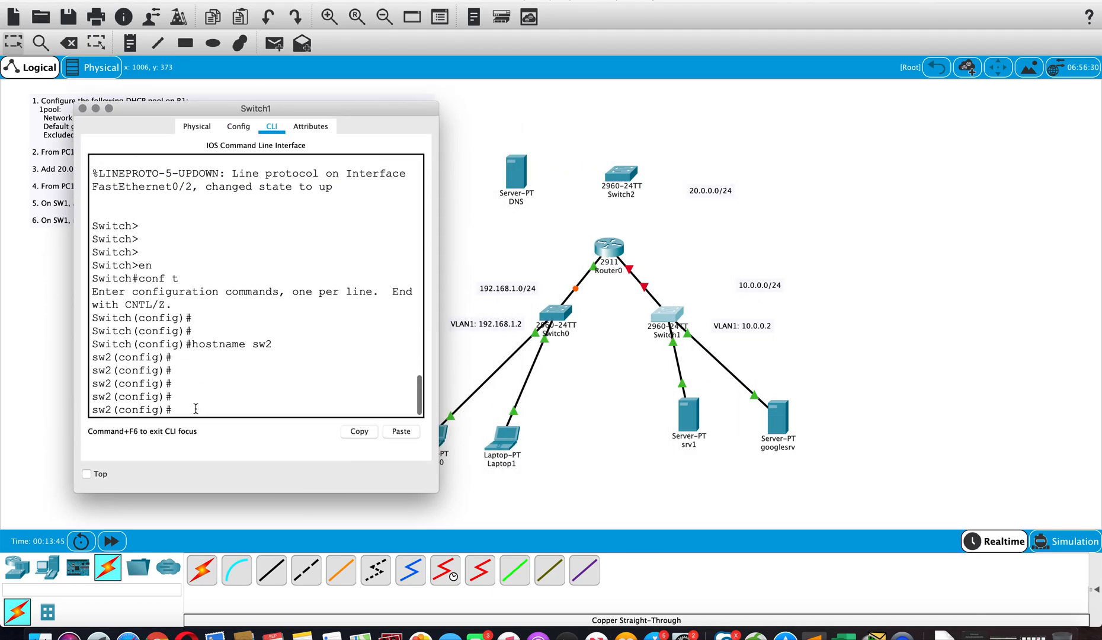
Step: Assign IP address 10.0.0.2 with mask 255.255.255.0 to the VLAN 1 interface on Switch1
type("interfacevlan1")
key("BackSpace")
key("BackSpace")
key("BackSpace")
key("Return")
key("Return")
key("Return")
type("ip address 10.0.0.")
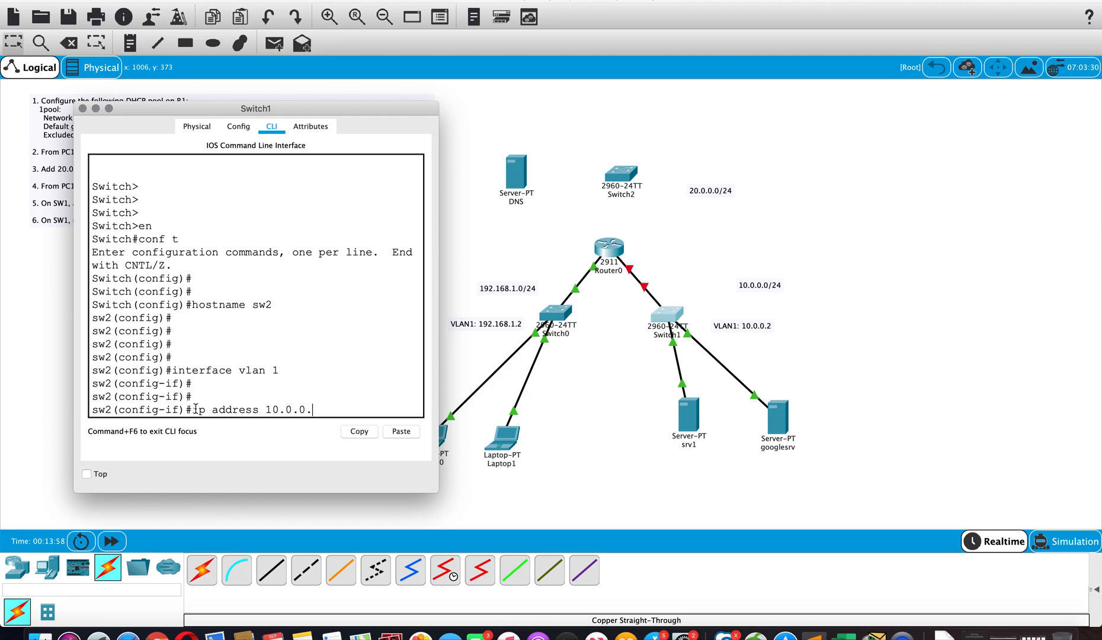
type("2 255.255.255.0")
key("Return")
key("Return")
key("Return")
key("Return")
Step: Enable Switch1's VLAN 1 interface with no shut
type("no shut")
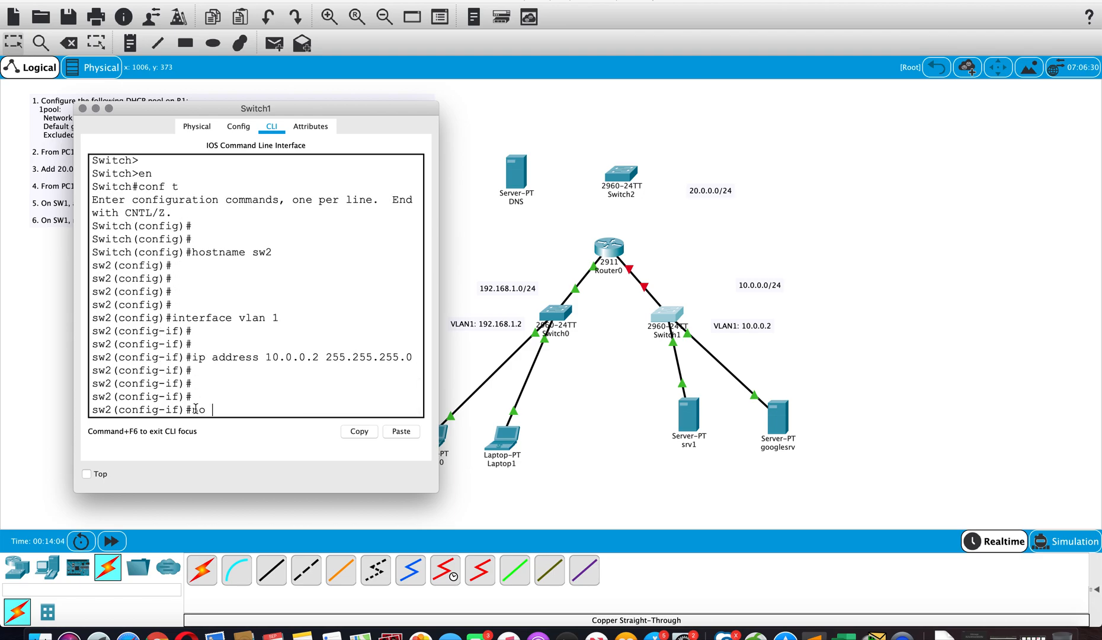
key("Return")
key("Return")
key("Return")
key("Return")
key("Return")
key("Return")
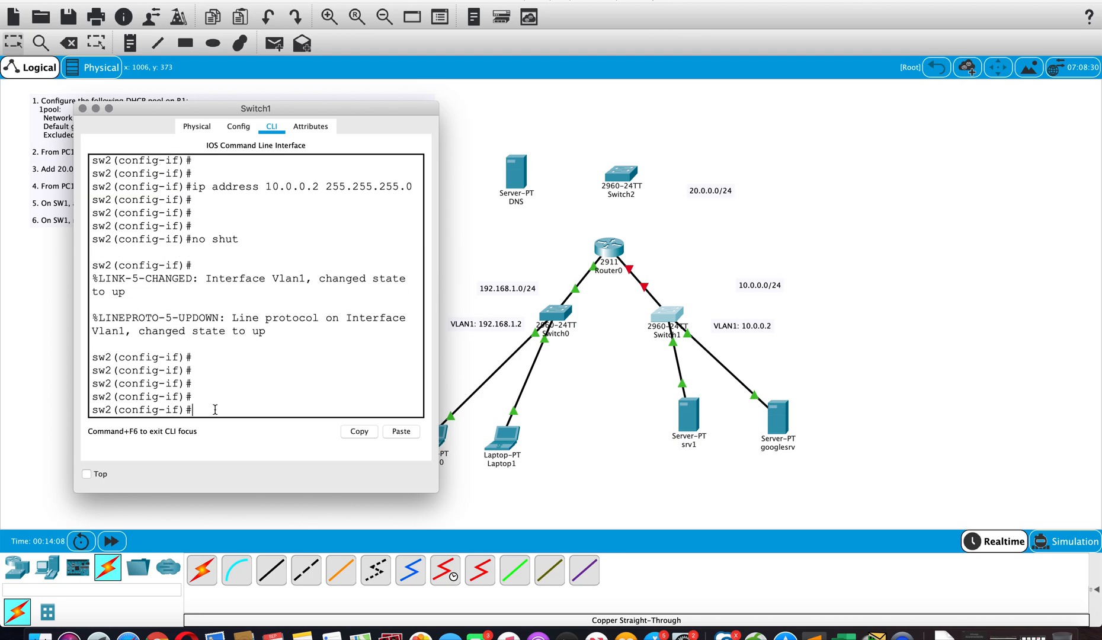
Step: Check Switch1's interface addresses and status with do show ip interface brief, widening its window for the table, and close it
type("do show ip ine")
key("BackSpace")
type("terface brief")
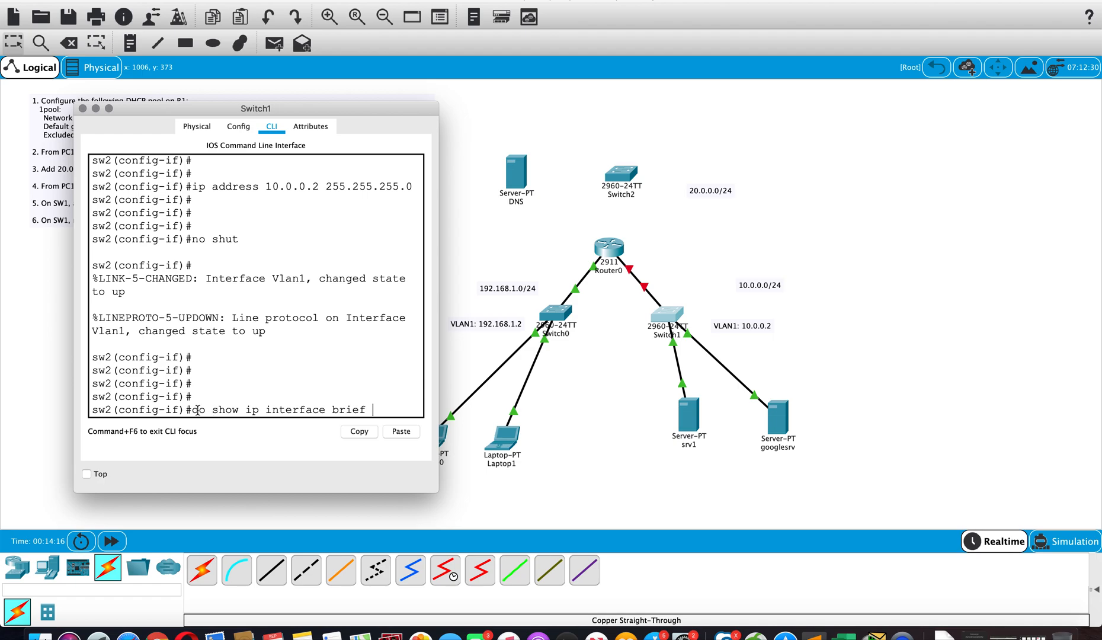
left_click(197, 410)
key("Return")
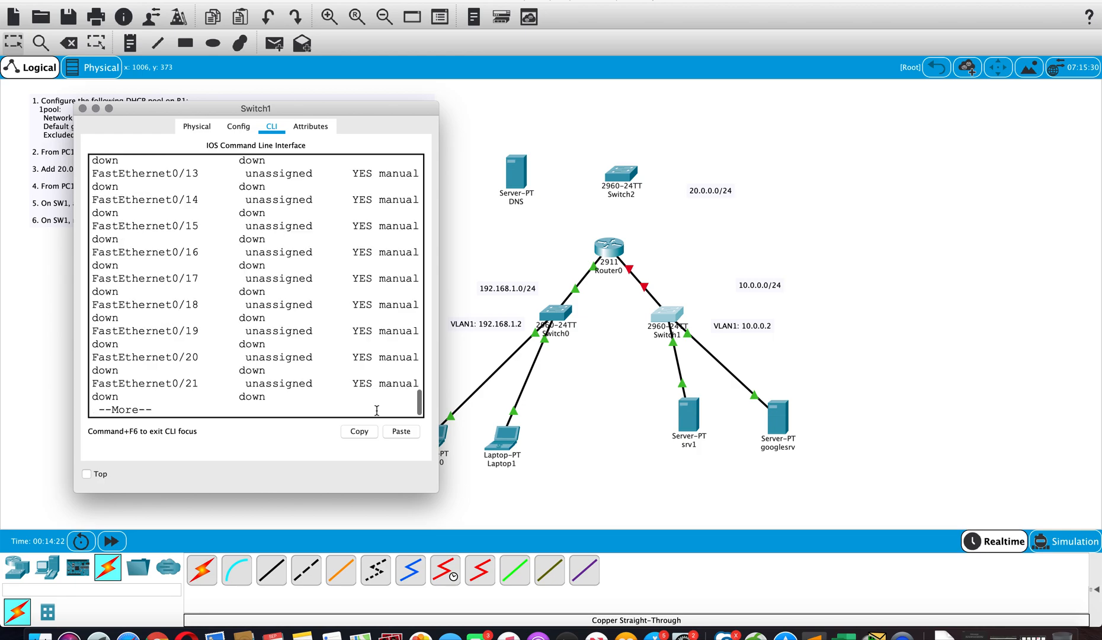
left_click_drag(436, 346, 674, 355)
key("space")
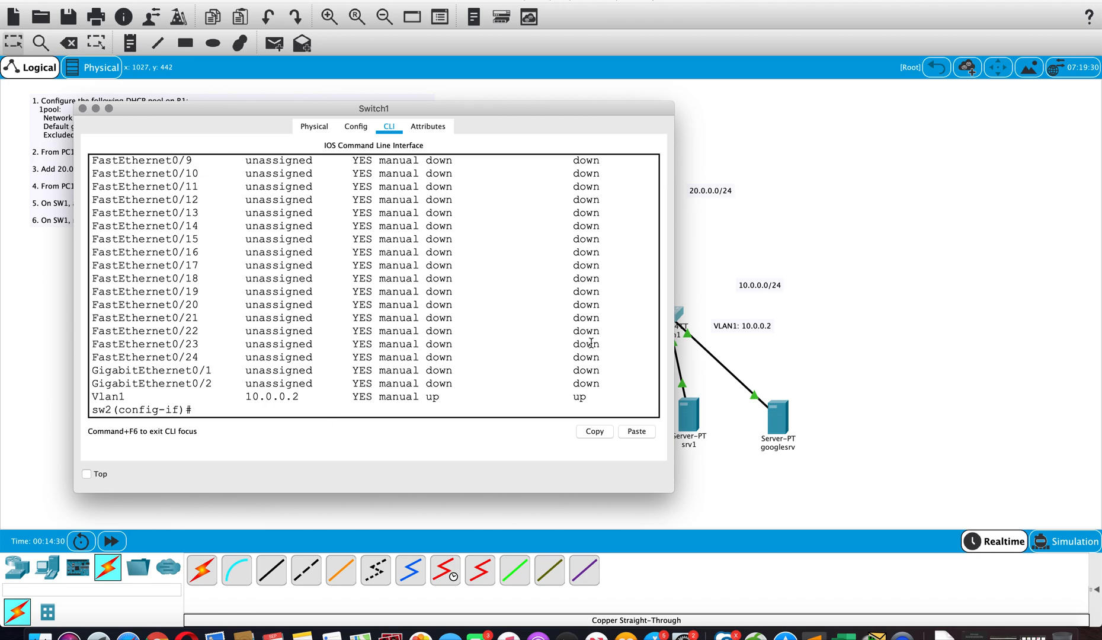
left_click(83, 108)
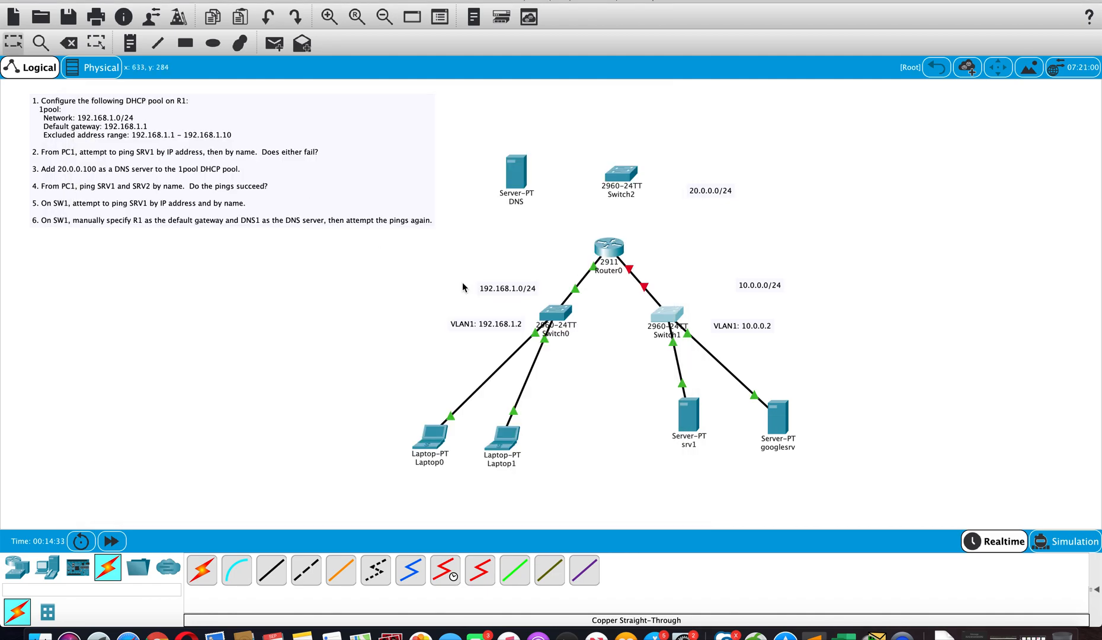
Step: Open Router0's command-line interface and enter configuration mode for interface g0/1
left_click(670, 320)
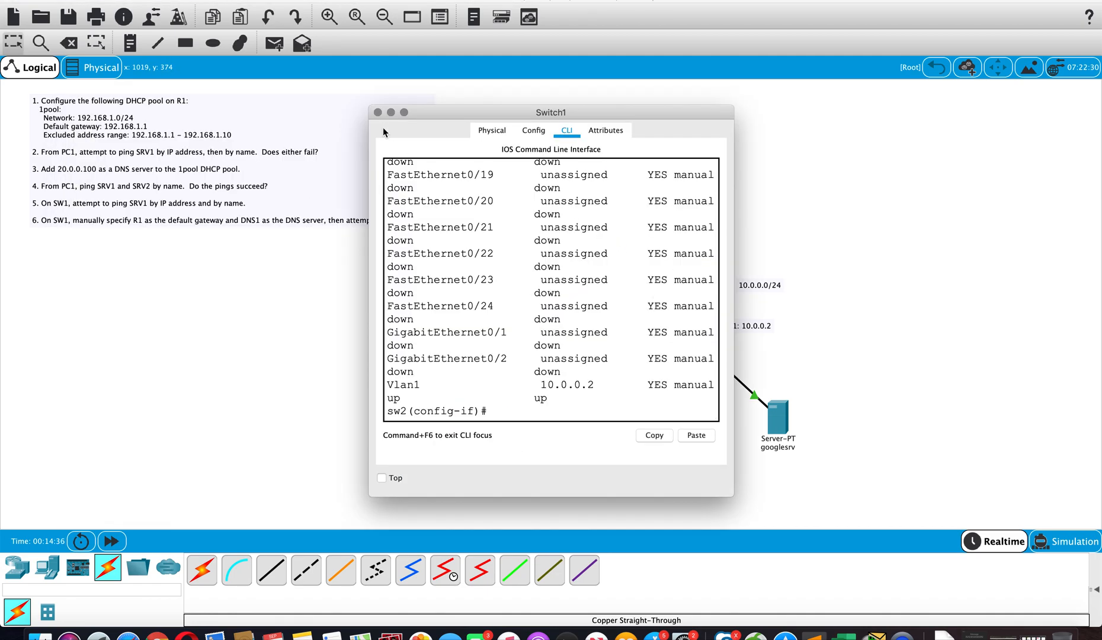
left_click(377, 112)
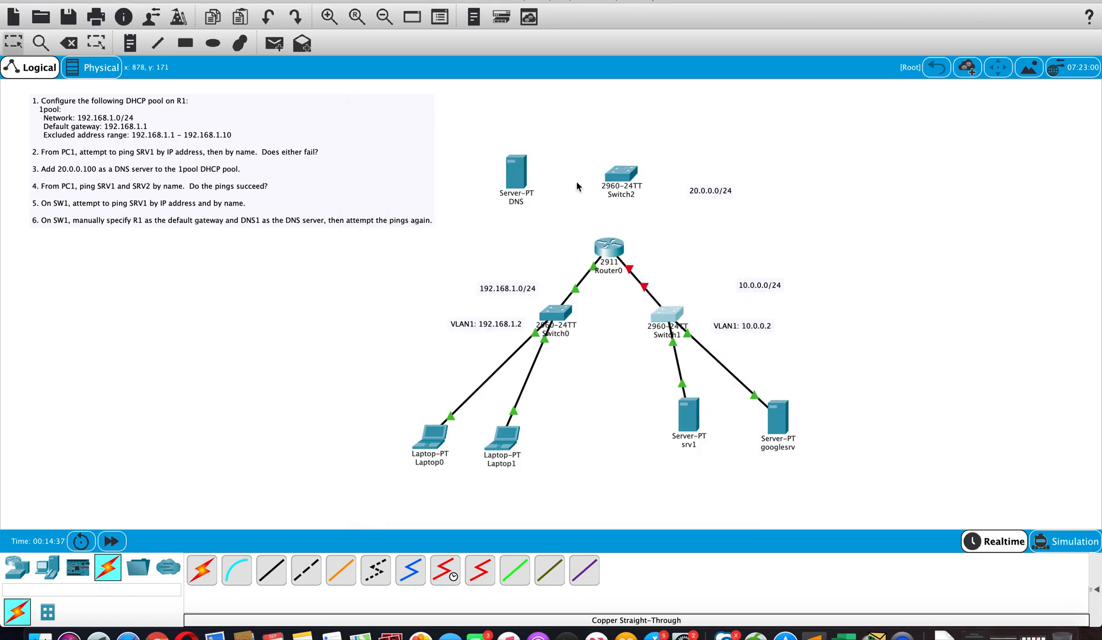
left_click(610, 247)
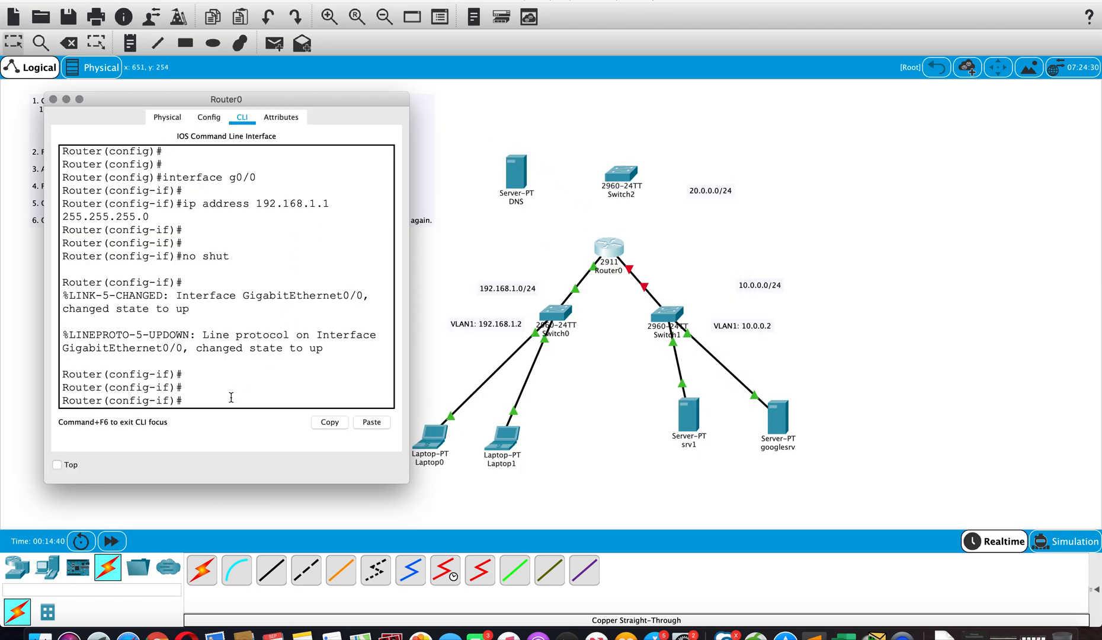
type("in")
type("xit")
key("Return")
key("Return")
key("Return")
type("interface g0")
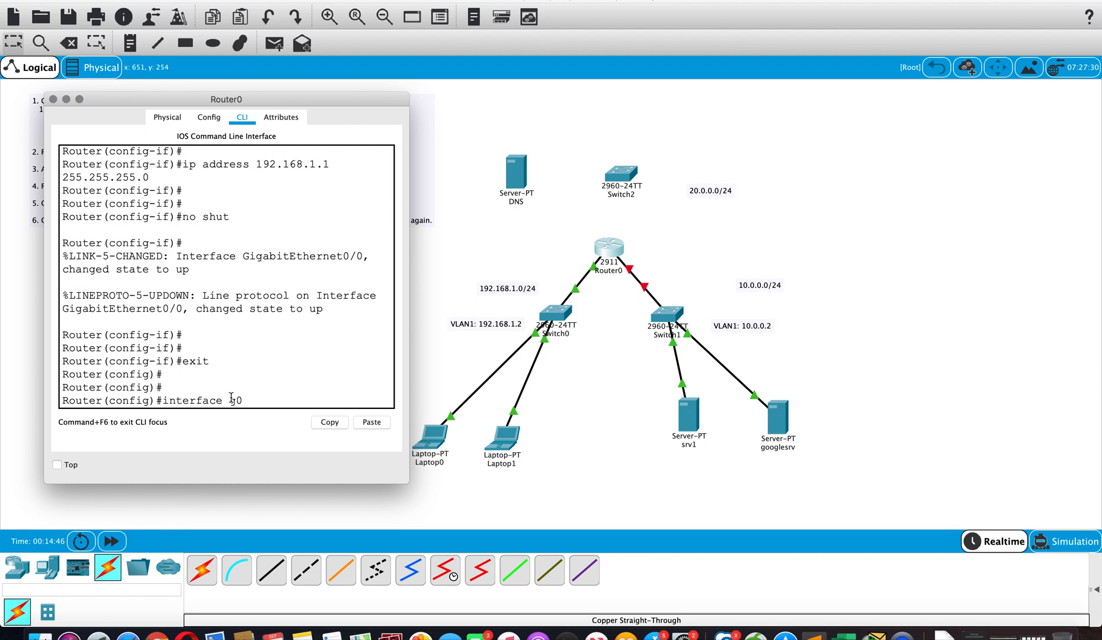
type("/1")
key("Return")
key("Return")
key("Return")
Step: Assign IP address 10.0.0.1 with mask 255.255.255.0 to Router0's g0/1 interface
type("ip address")
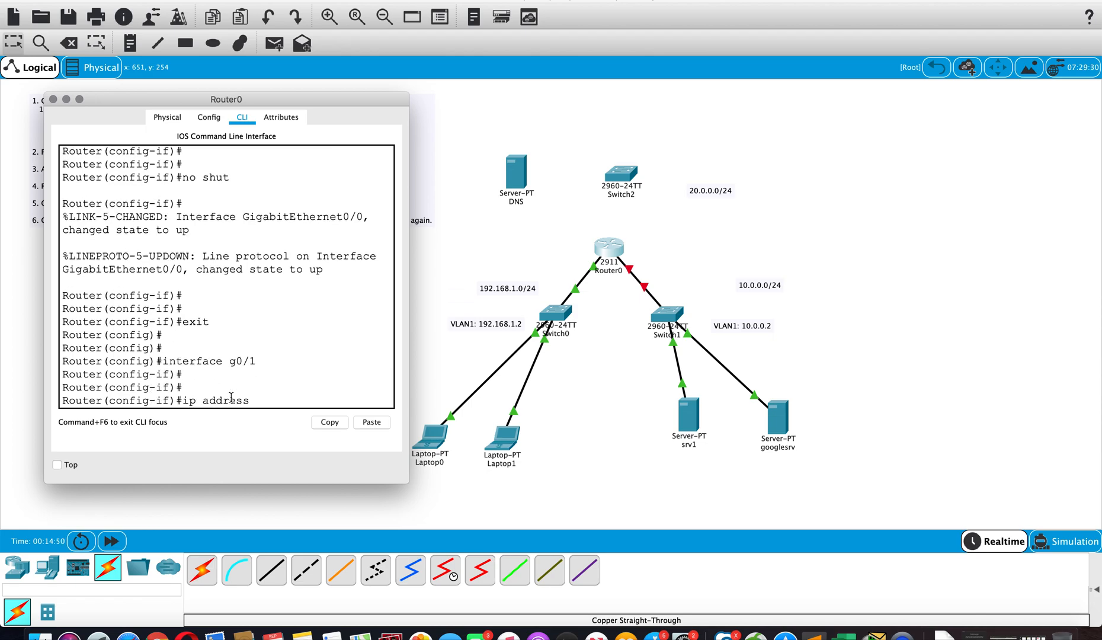
type(" 10.0.0.1 1")
type("55.255.255.1")
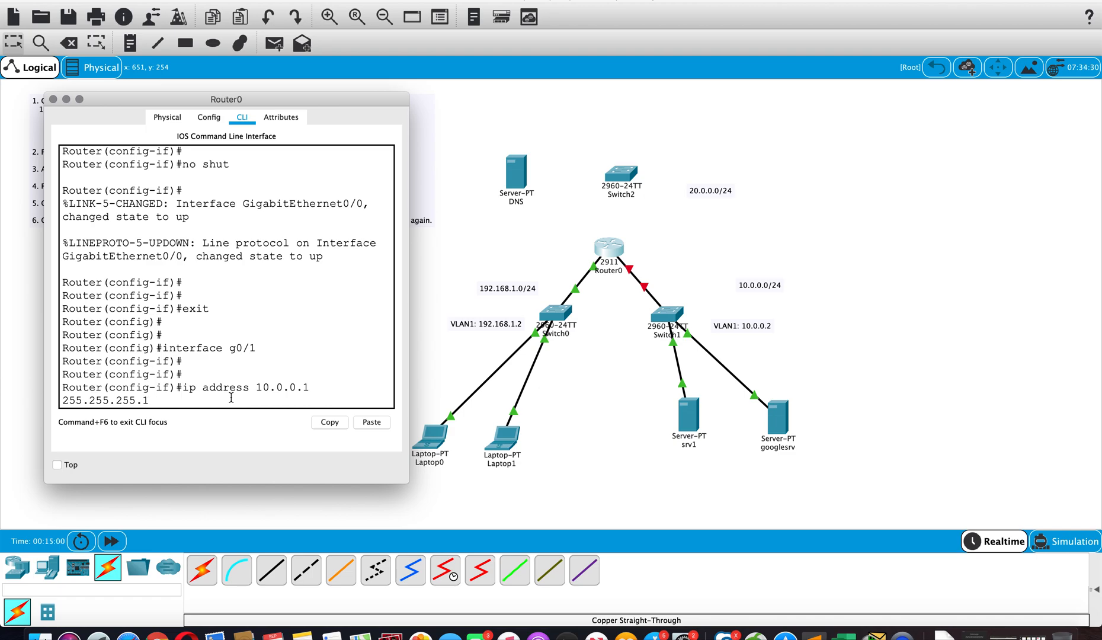
key("BackSpace")
type("0")
key("Return")
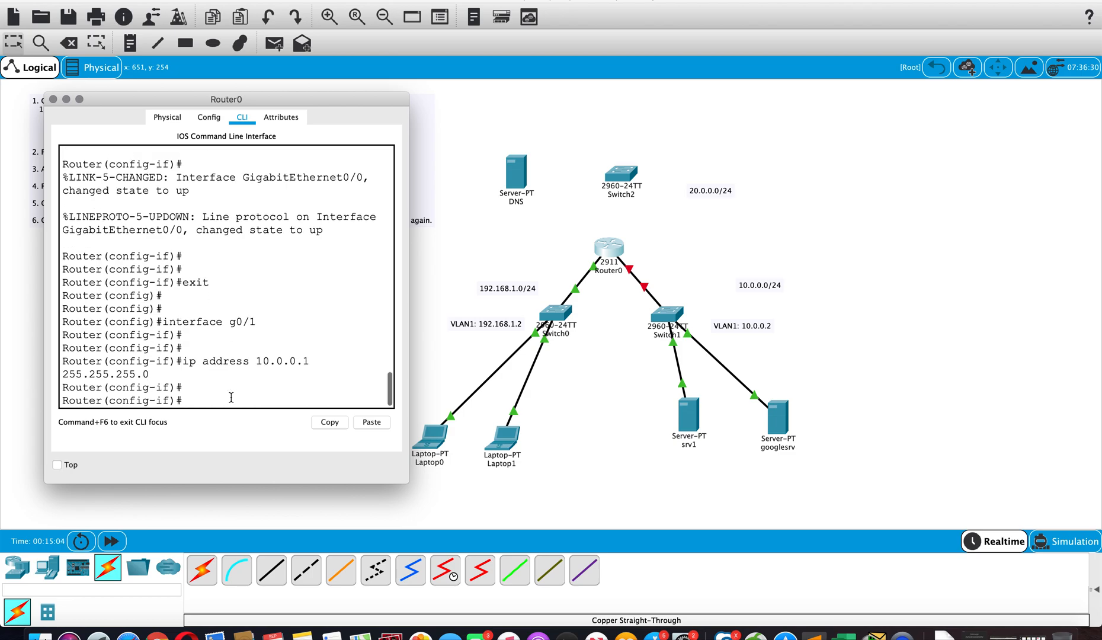
Step: Enable Router0's g0/1 interface with no shut and close the router's window
type("no shut")
key("Return")
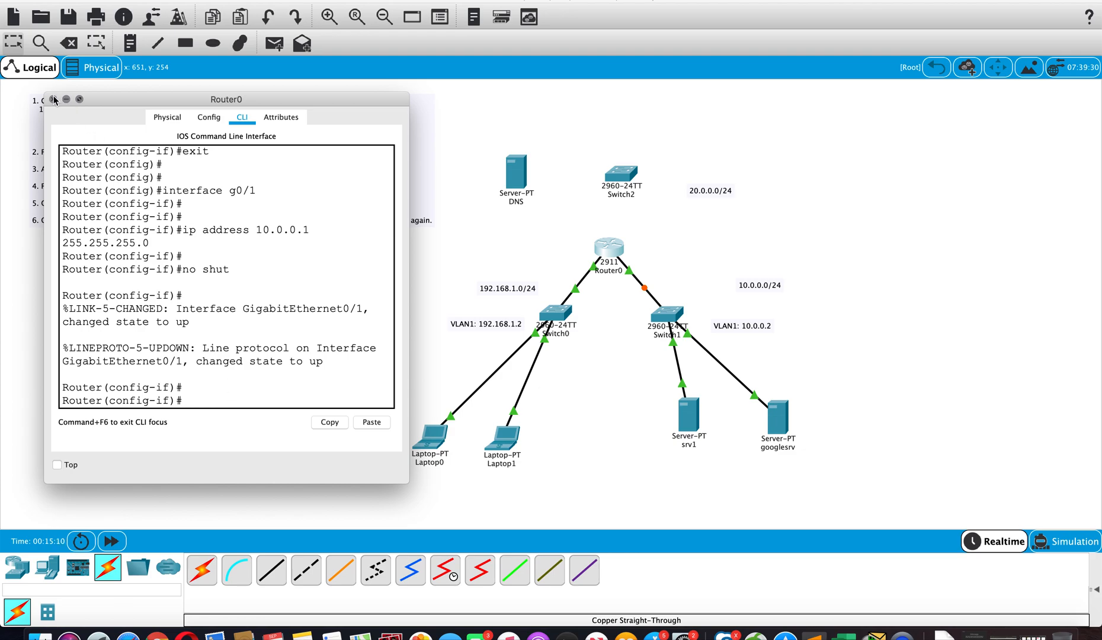
left_click(54, 100)
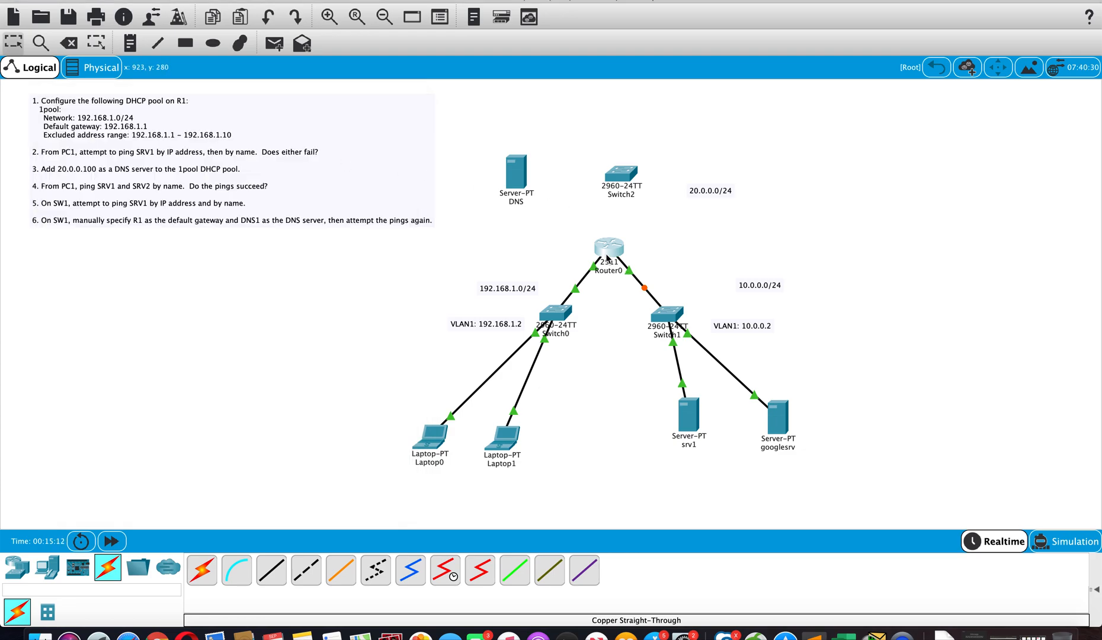
Step: Move Switch2 so that it sits directly above Router0
left_click_drag(618, 177, 605, 176)
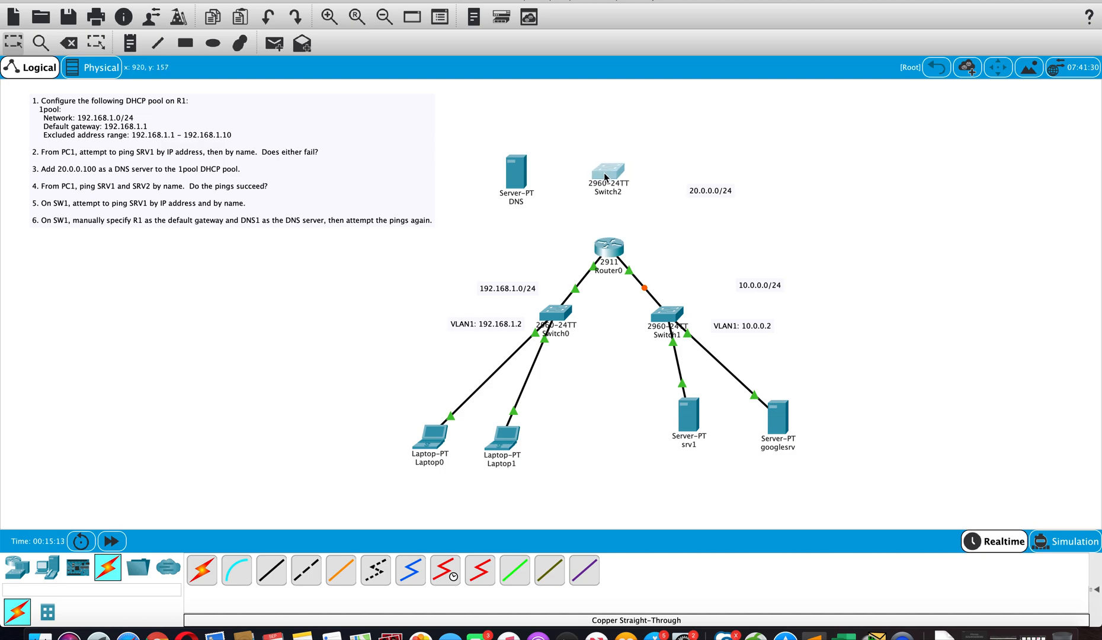
left_click(271, 570)
left_click(607, 251)
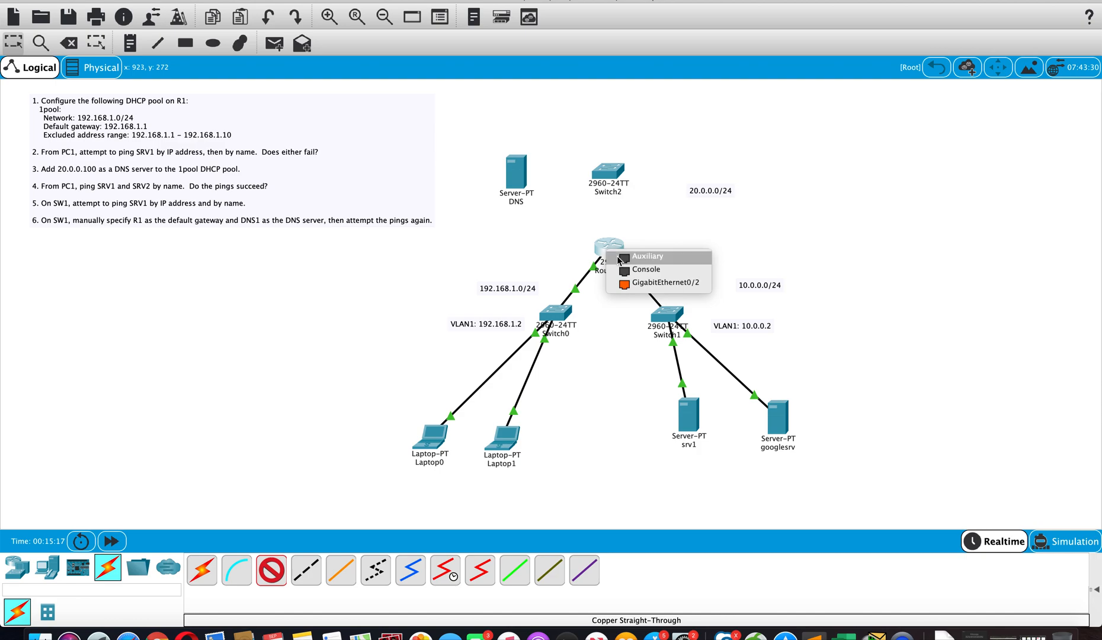
left_click(646, 283)
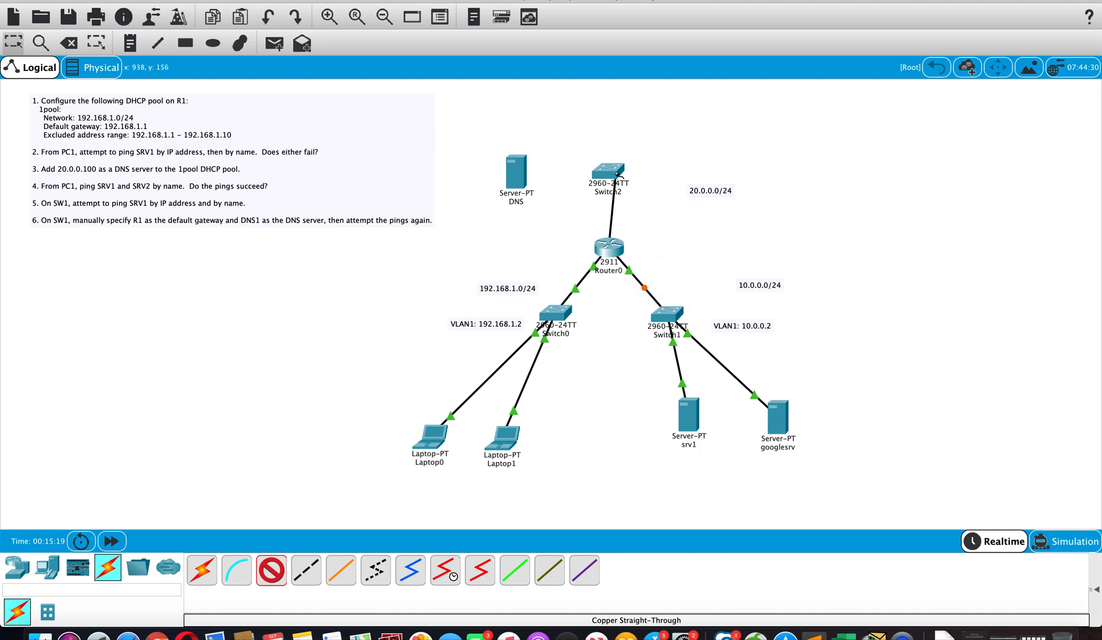
left_click(611, 172)
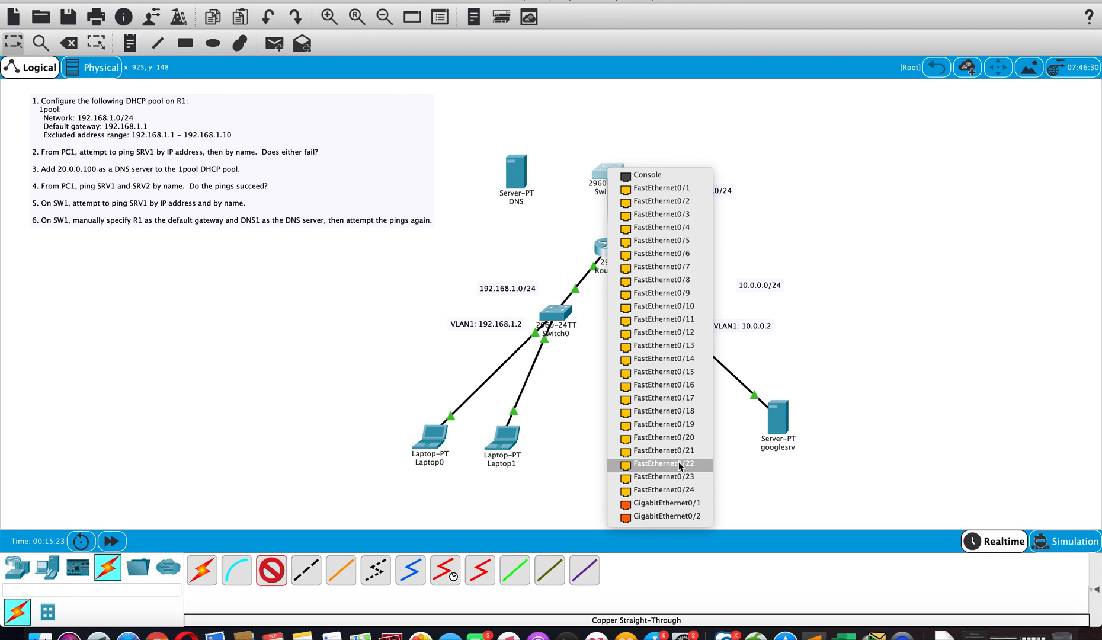
left_click(668, 503)
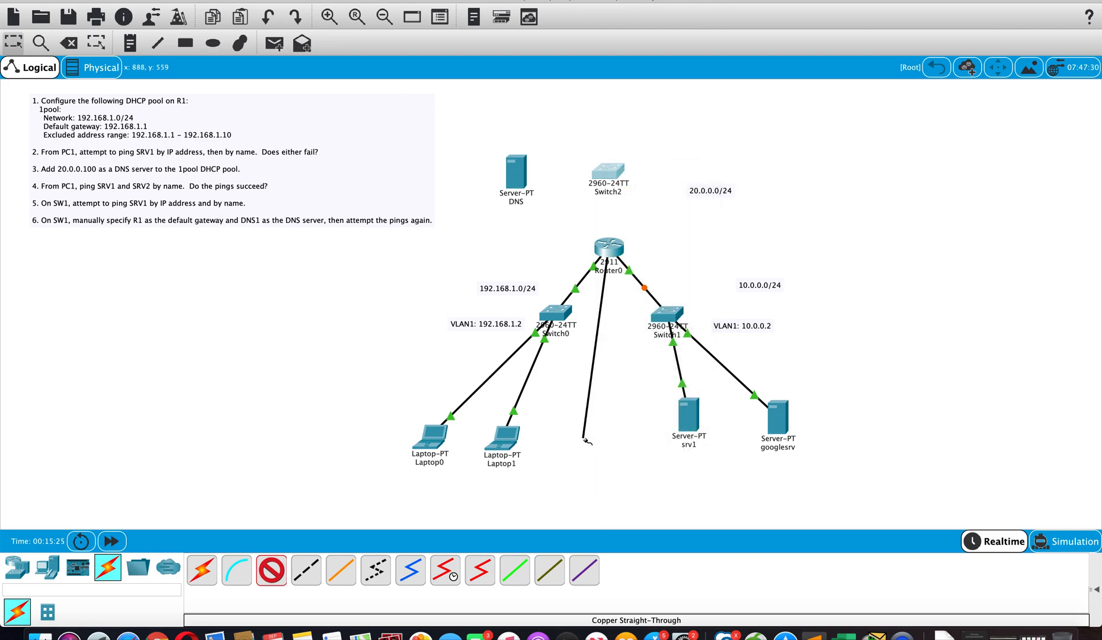
left_click(69, 42)
left_click(561, 326)
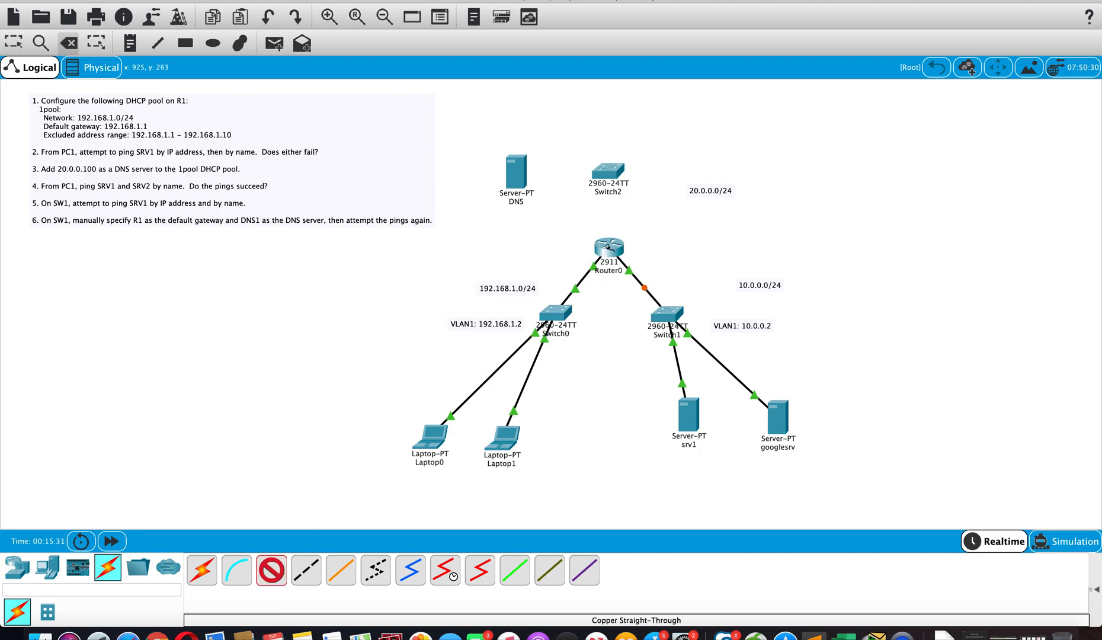
Step: Connect Router0's GigabitEthernet0/2 port to Switch2's GigabitEthernet0/1 port with a copper straight-through cable
left_click(609, 248)
left_click(643, 280)
left_click(610, 170)
left_click(677, 504)
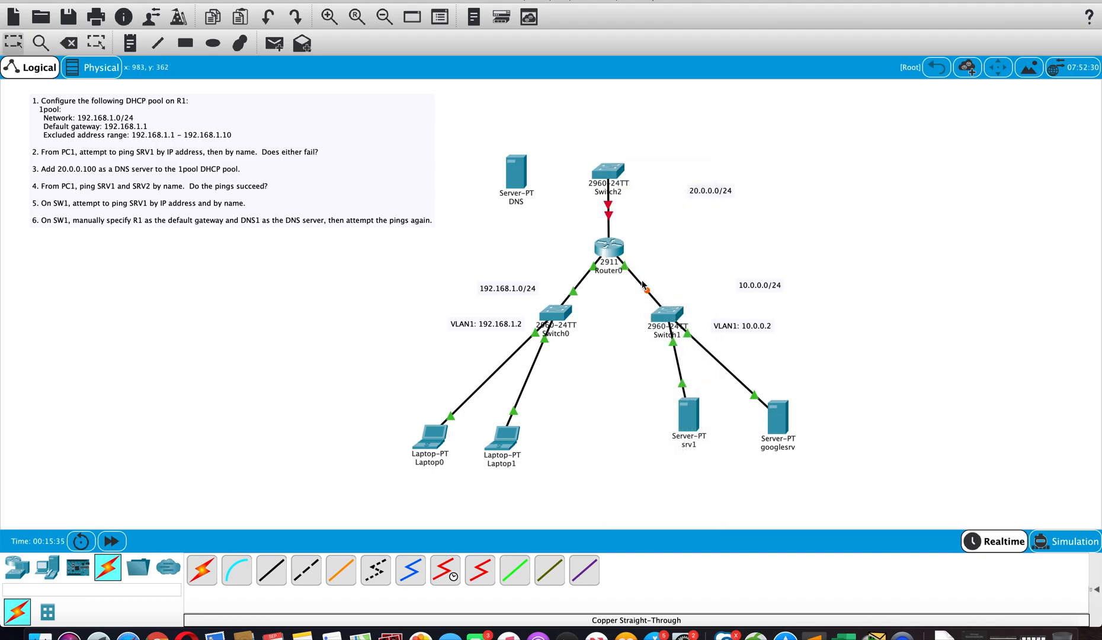
Step: Open Router0's command line beside the topology and enter configuration mode for interface g0/2
left_click(604, 248)
left_click_drag(525, 115, 175, 98)
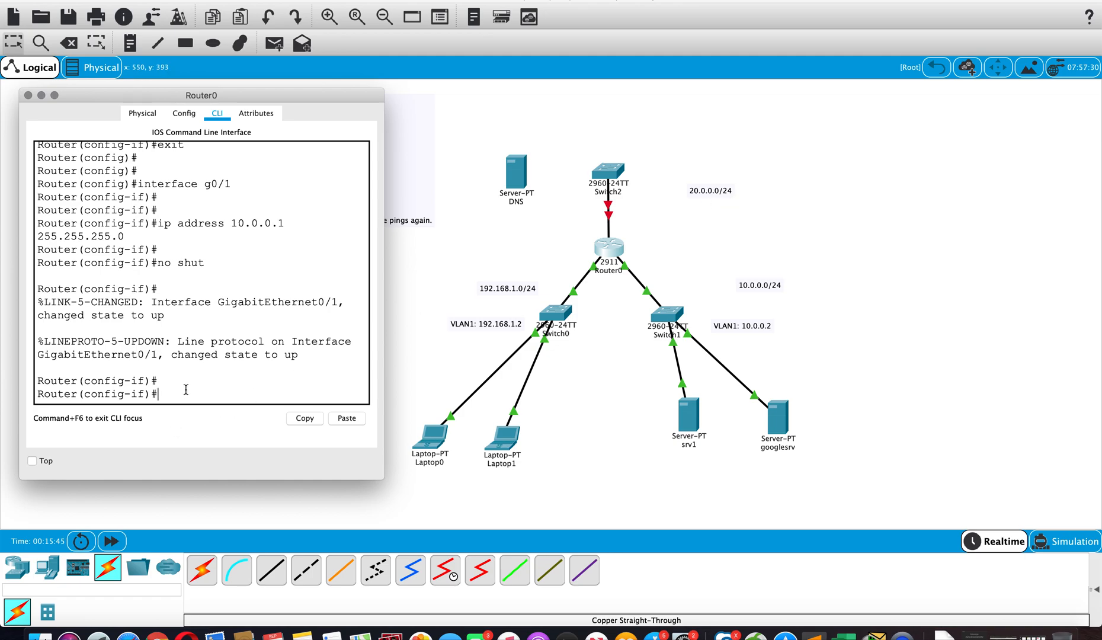
type("exit")
key("Return")
key("Return")
type("interface ")
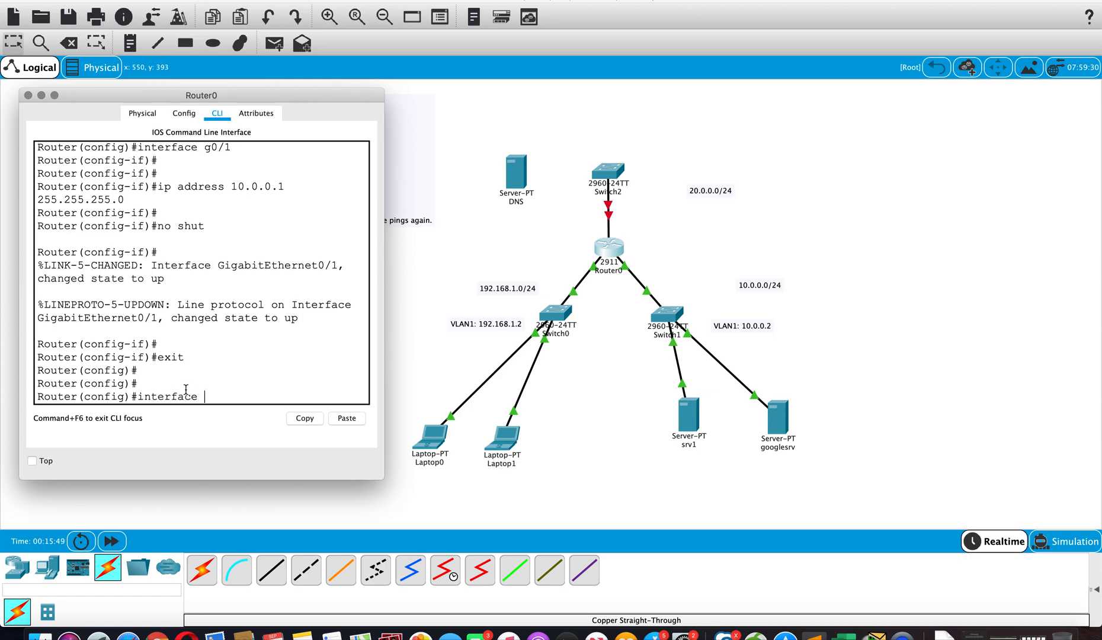
type("g0/2")
key("Return")
key("Return")
Step: Assign IP address 20.0.0.1 with mask 255.255.255.0 to Router0's g0/2 interface
type("ip address 20.0.0")
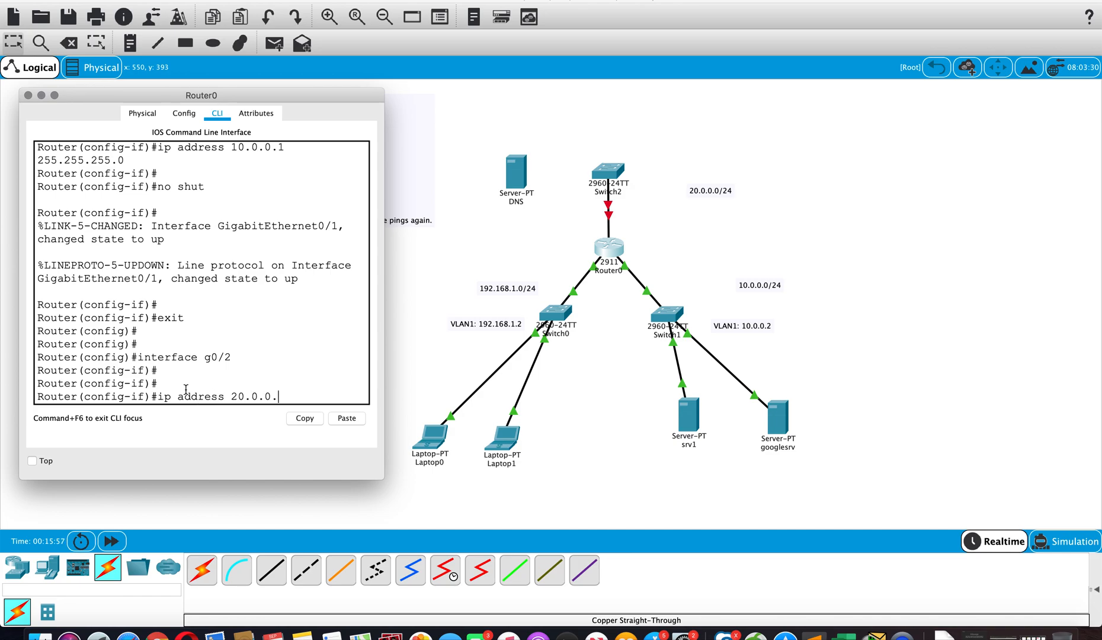
type(".1 255.255.255.0")
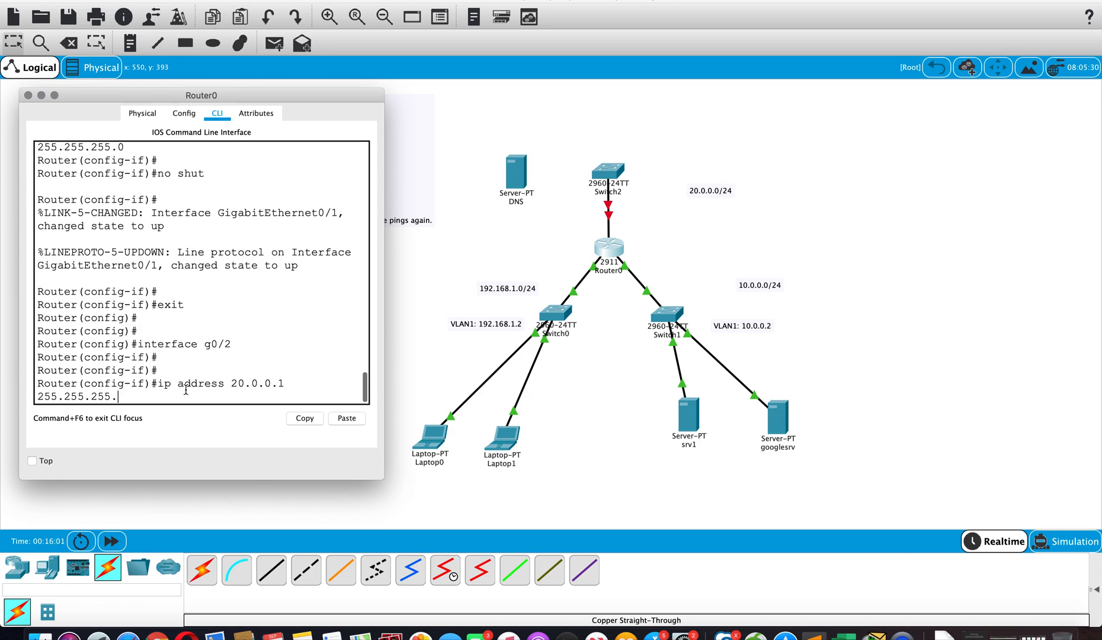
key("Return")
key("Return")
key("Return")
key("Return")
Step: Enable Router0's g0/2 interface with no shut and close the router's window
type("no shut")
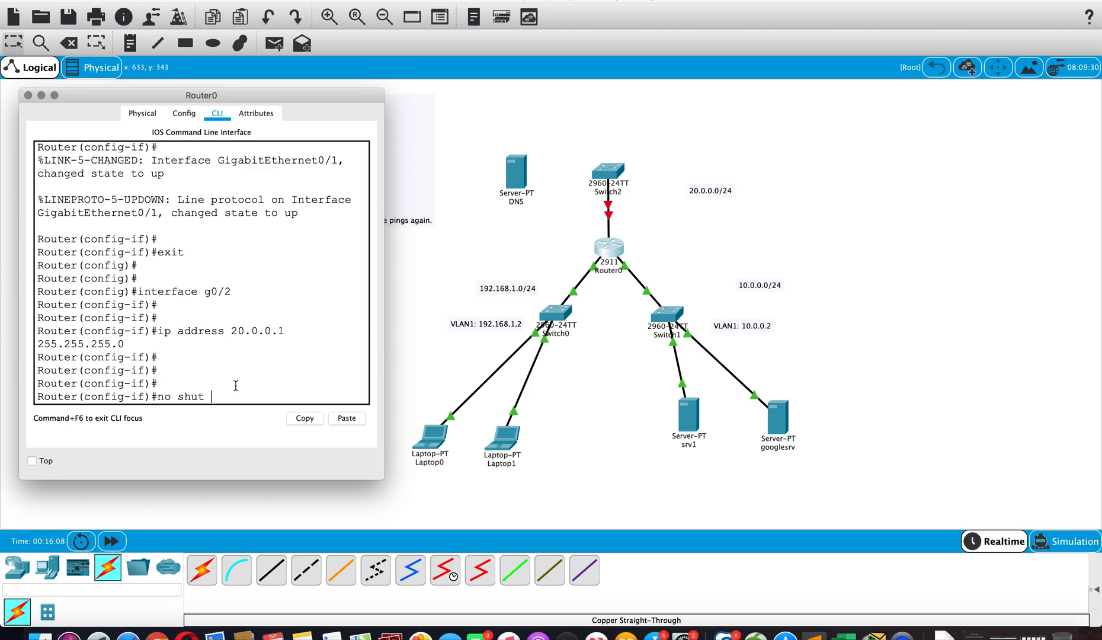
key("Return")
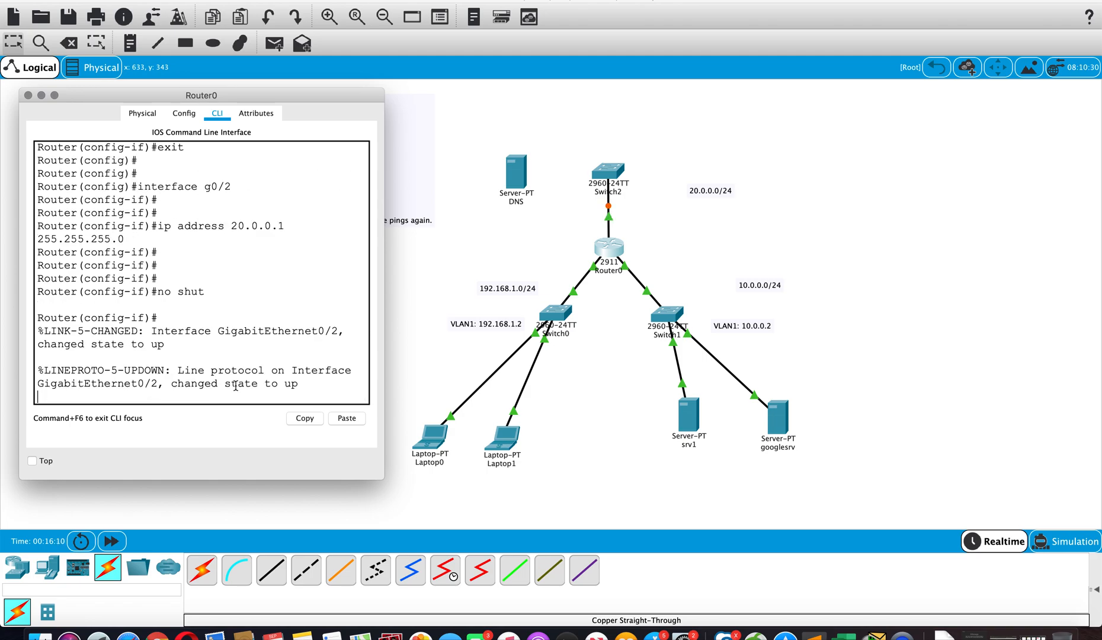
left_click(28, 94)
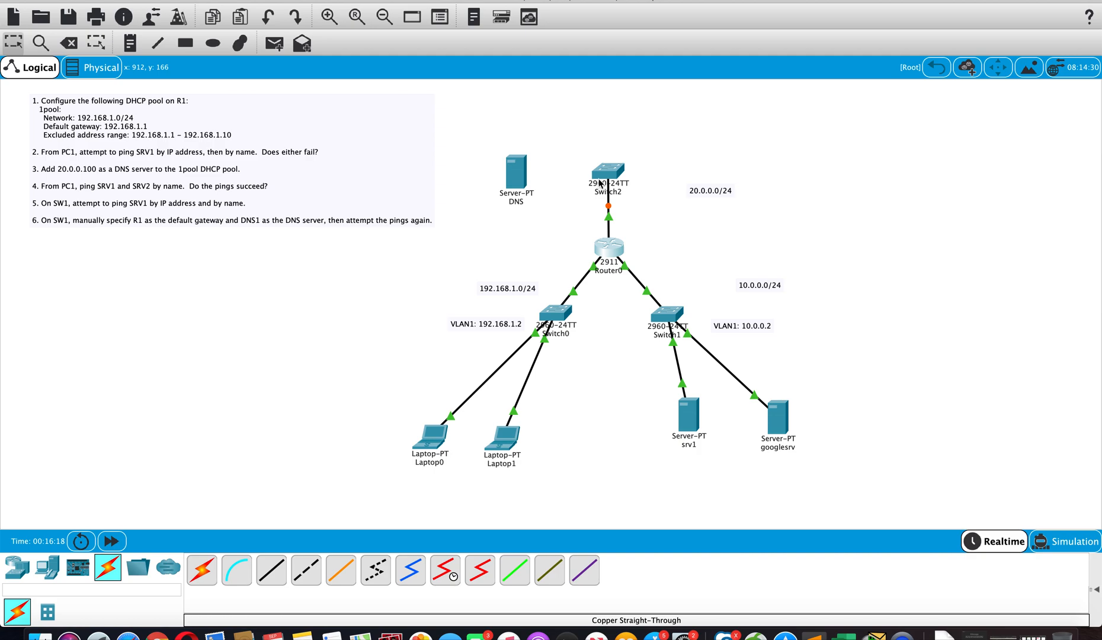
Step: Connect the DNS server to a FastEthernet port on Switch2 with a copper straight-through cable and move the server slightly farther away
left_click(268, 584)
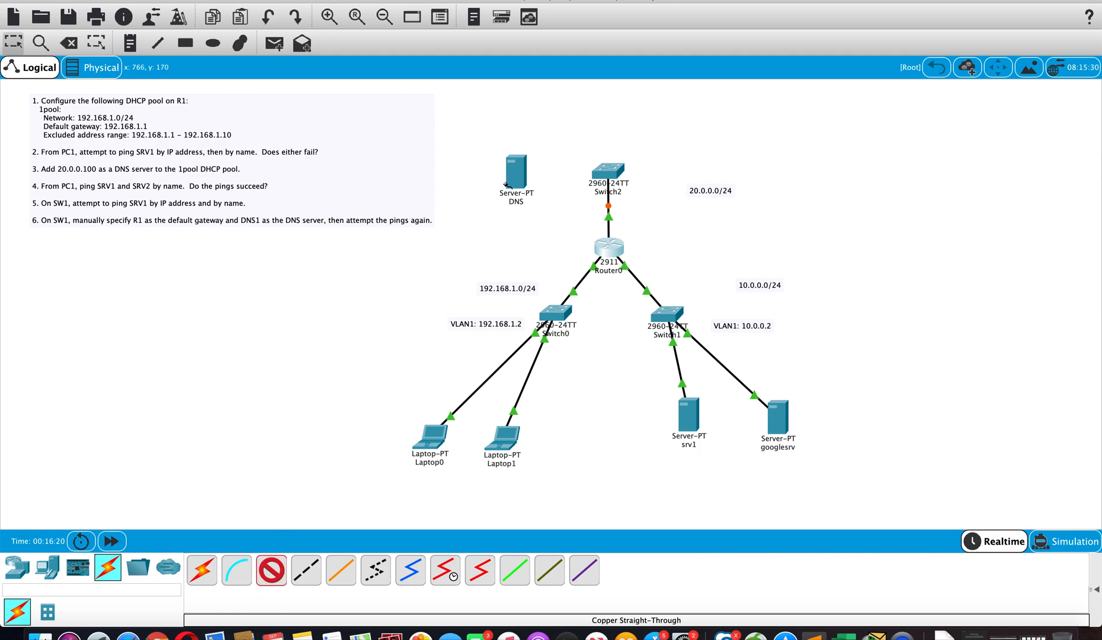
left_click(519, 174)
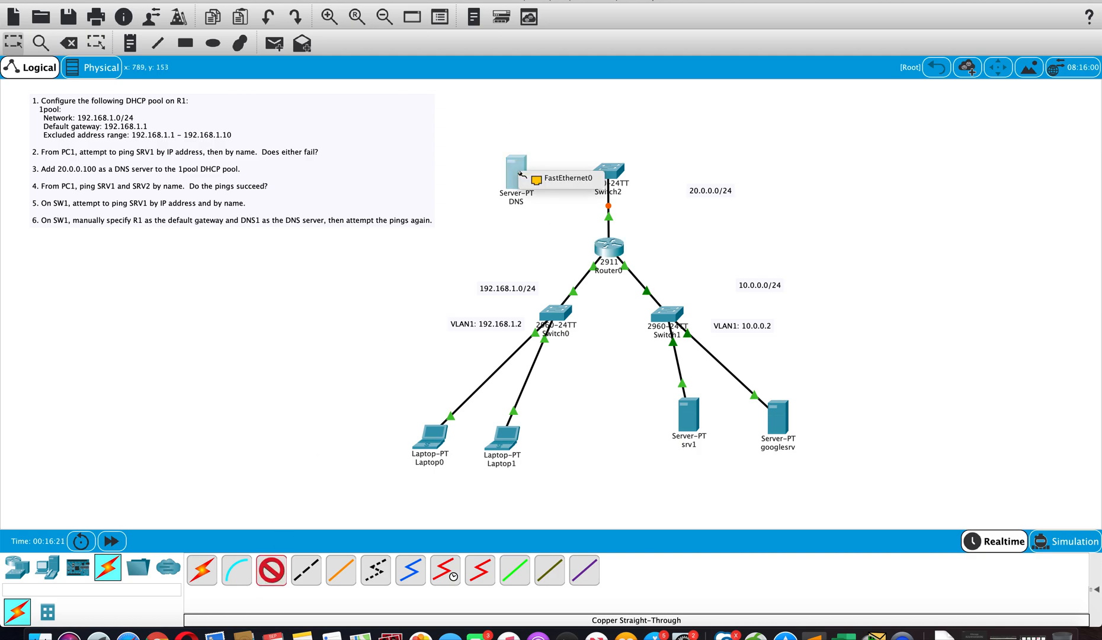
left_click(608, 172)
left_click(639, 198)
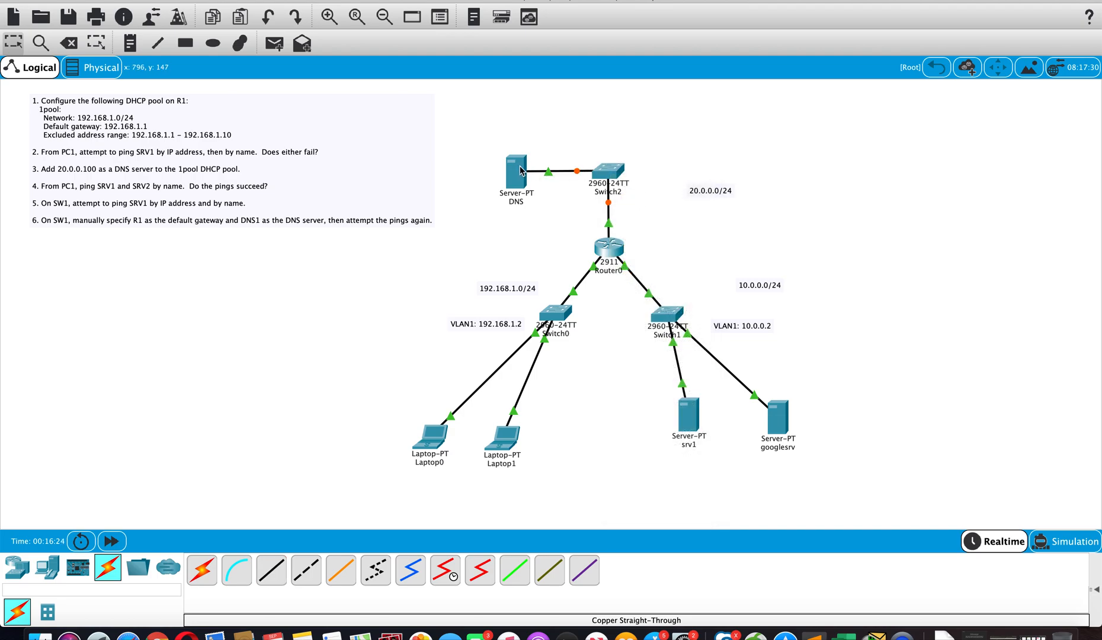
left_click_drag(519, 172, 501, 172)
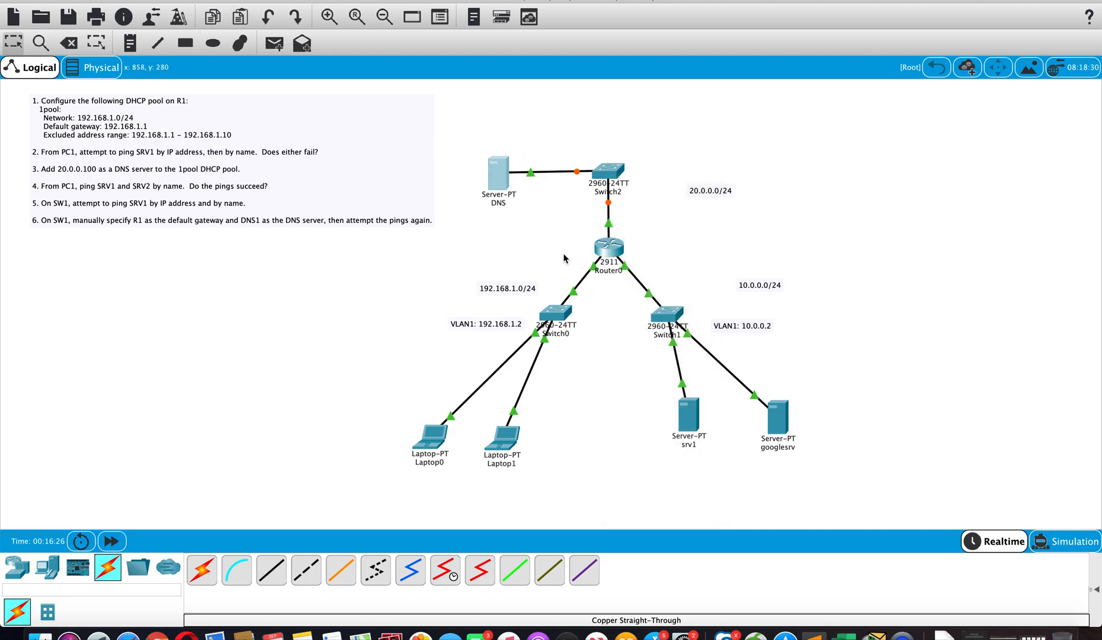
Step: Reopen Router0's command line, widen its window and return to the privileged prompt with end
mouse_move(616, 251)
left_click(616, 251)
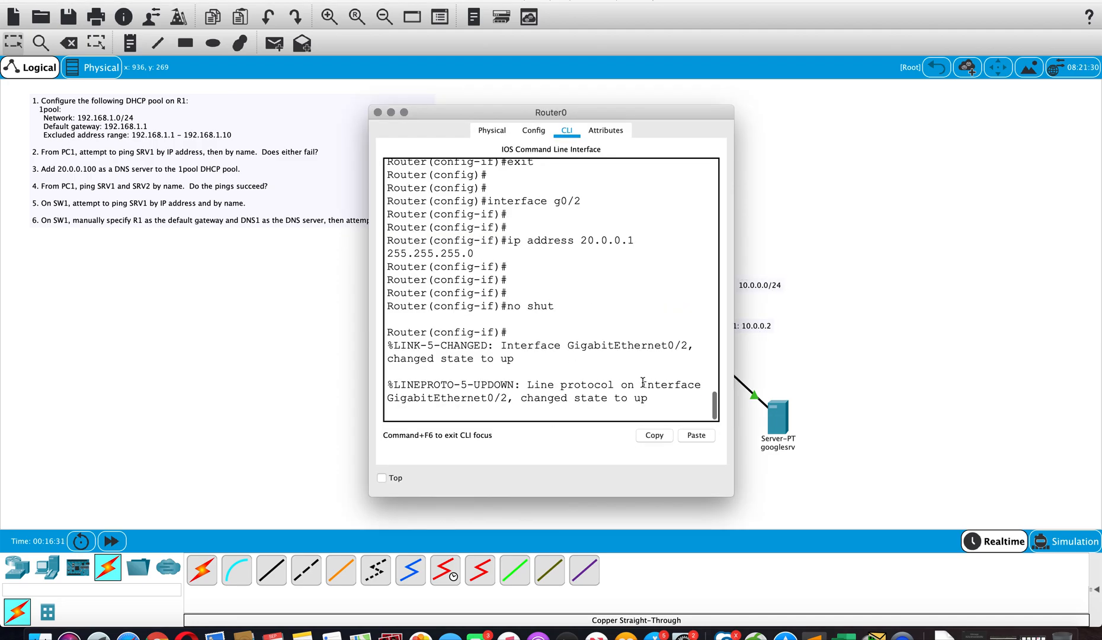
key("Return")
key("Return")
key("Return")
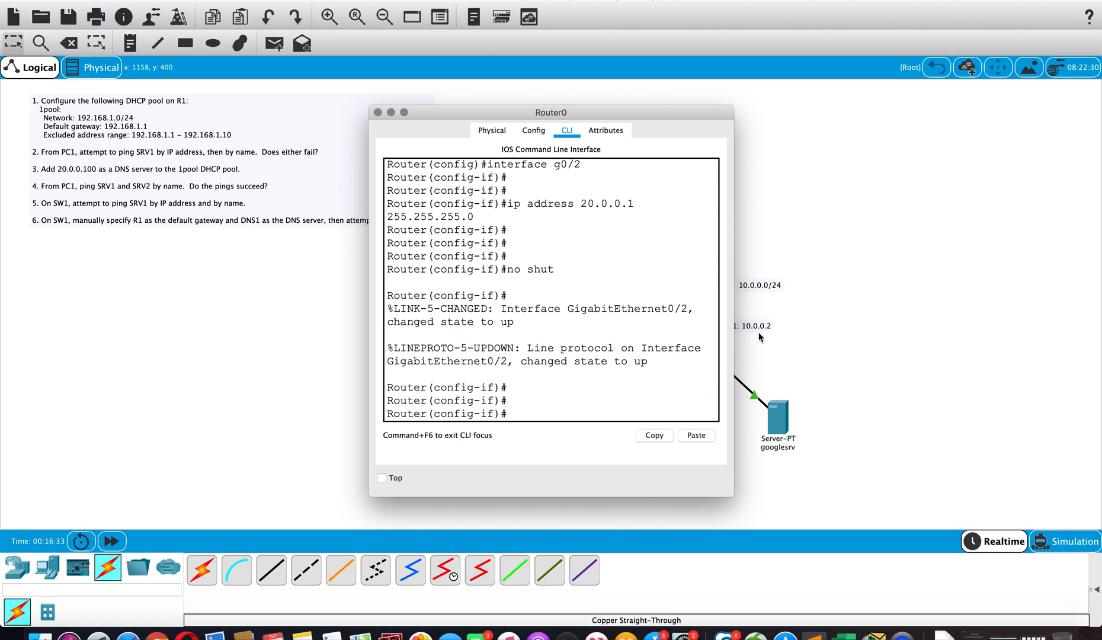
left_click_drag(735, 330, 820, 318)
type("end")
key("Return")
key("Return")
key("Return")
key("Return")
key("Return")
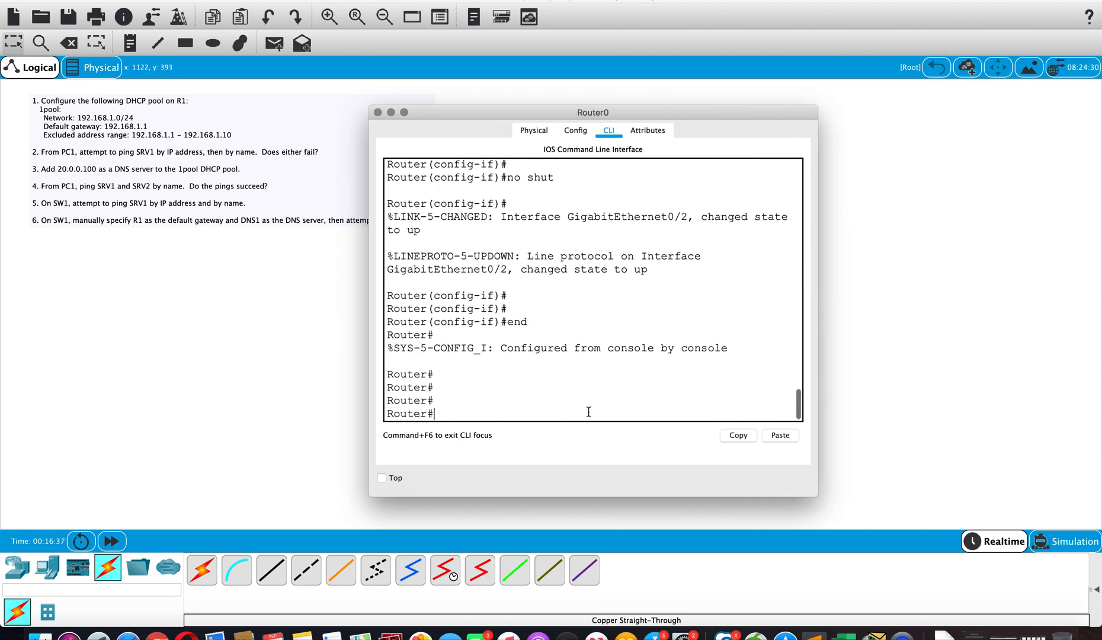
Step: Check the addresses of Router0's three GigabitEthernet interfaces in the running configuration with show run, then close the window
type("show run")
key("Return")
key("space")
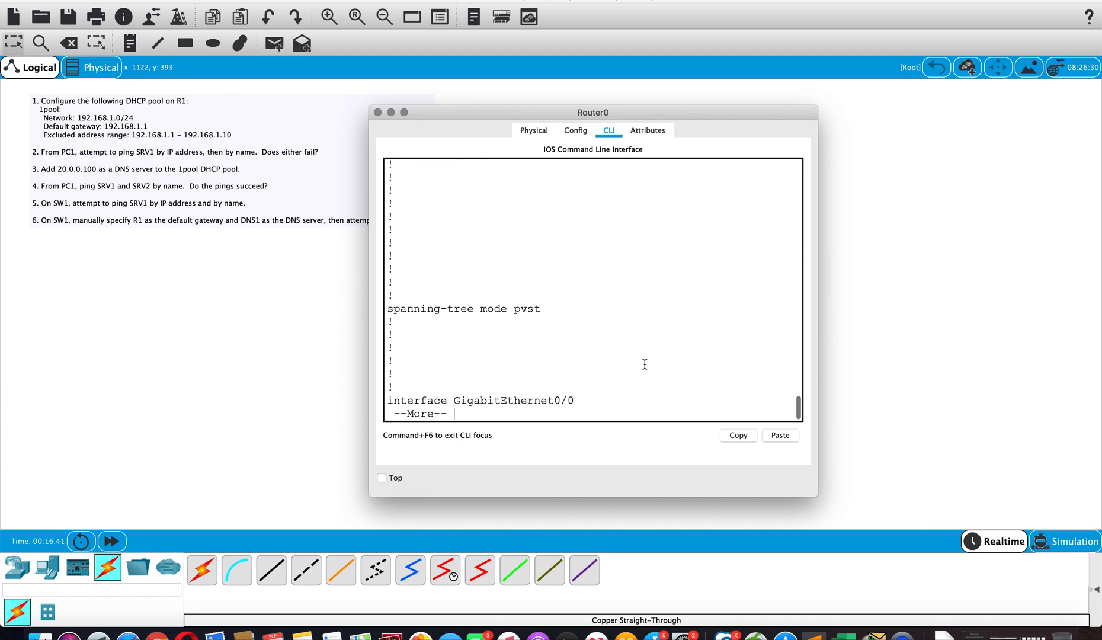
key("space")
scroll(574, 299, "up", 5)
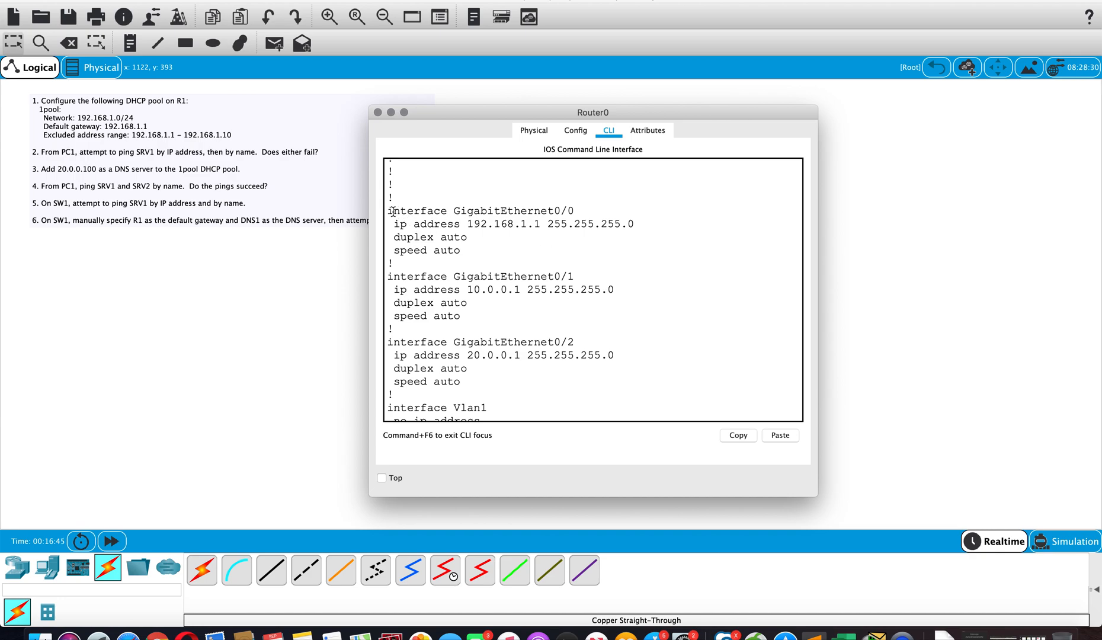
left_click_drag(393, 211, 582, 381)
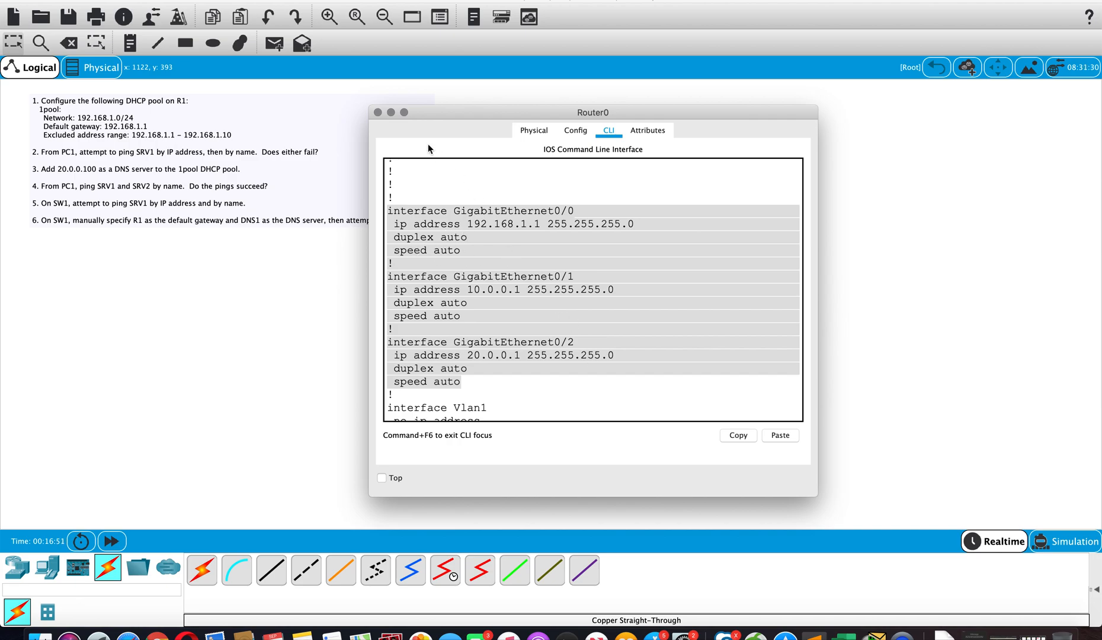
left_click(378, 112)
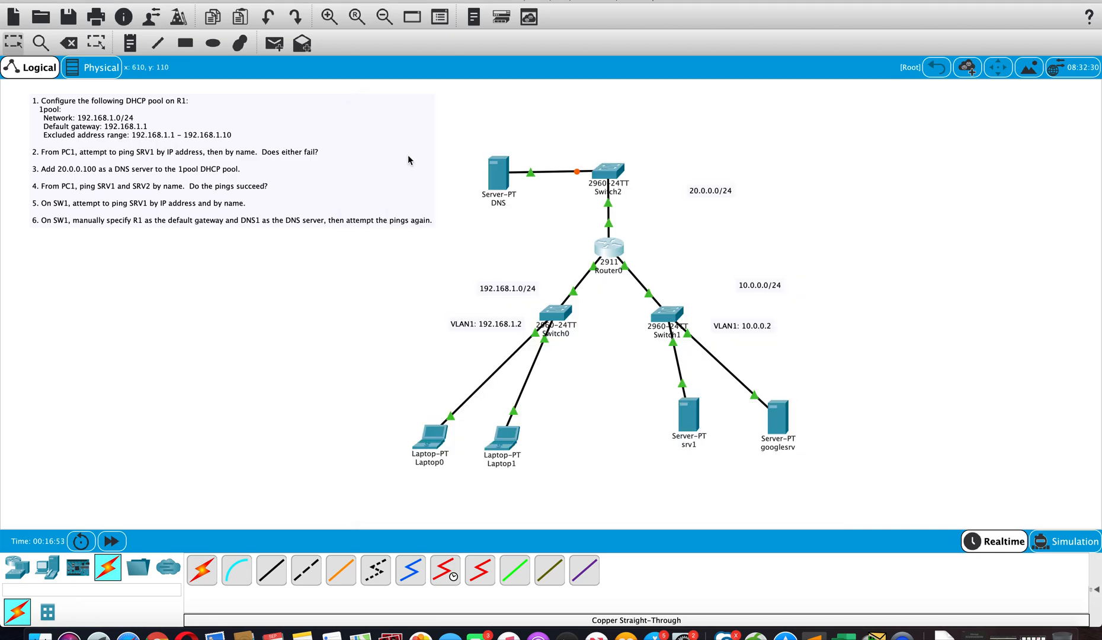
Step: Shift the DNS server slightly farther away from Switch2
left_click_drag(492, 179, 484, 181)
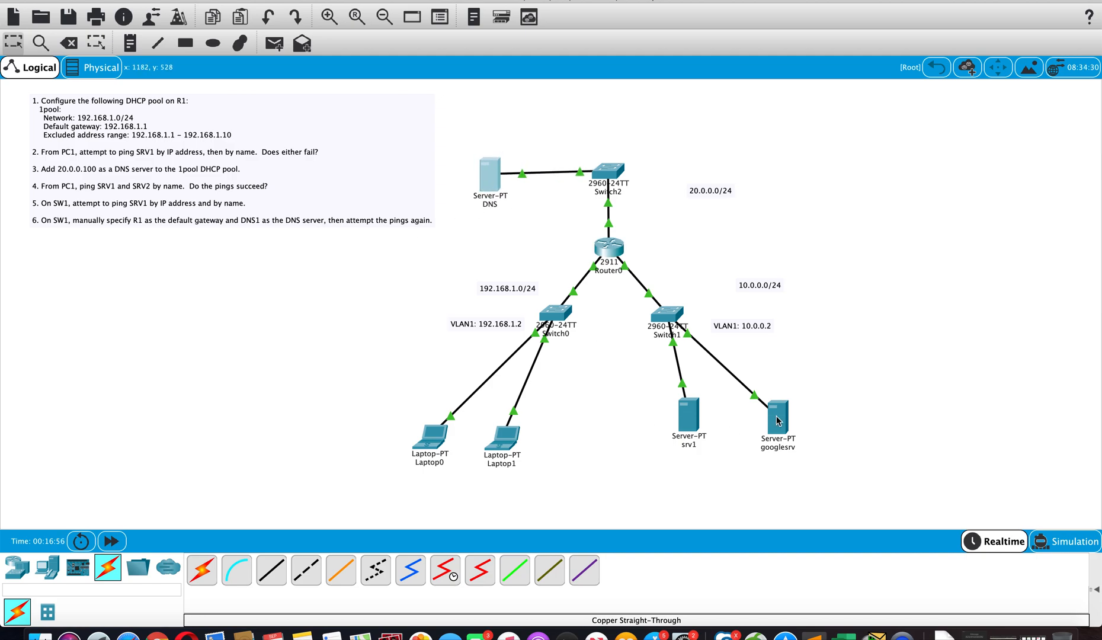
Step: Give srv1's FastEthernet0 interface the static IP address 10.0.0.101 with subnet mask 255.255.255.0
left_click(684, 420)
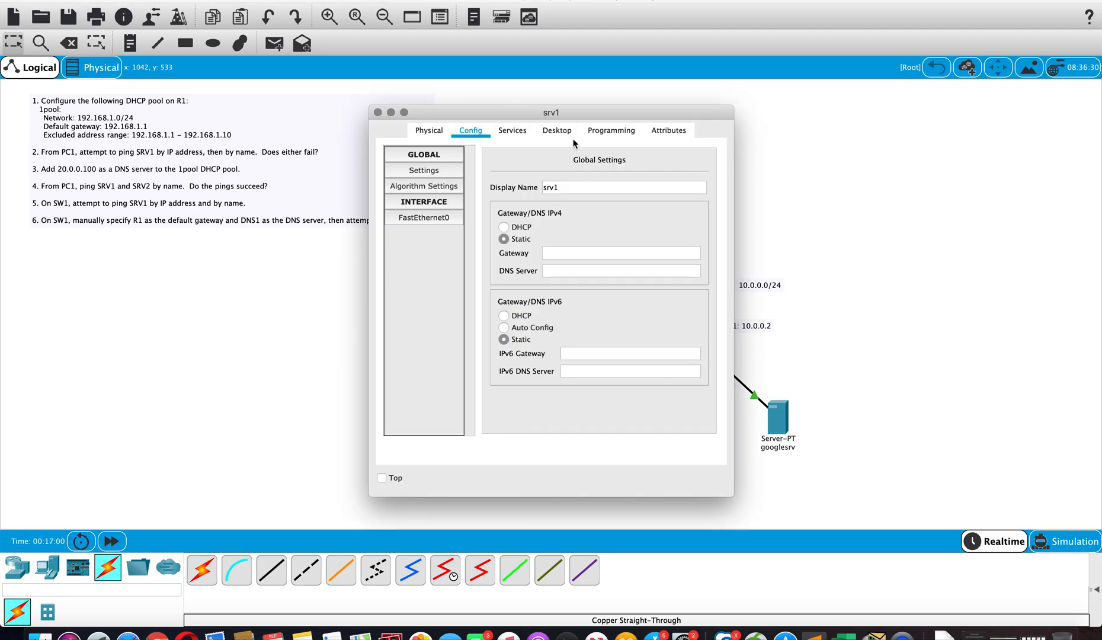
left_click_drag(552, 115, 344, 97)
left_click(225, 200)
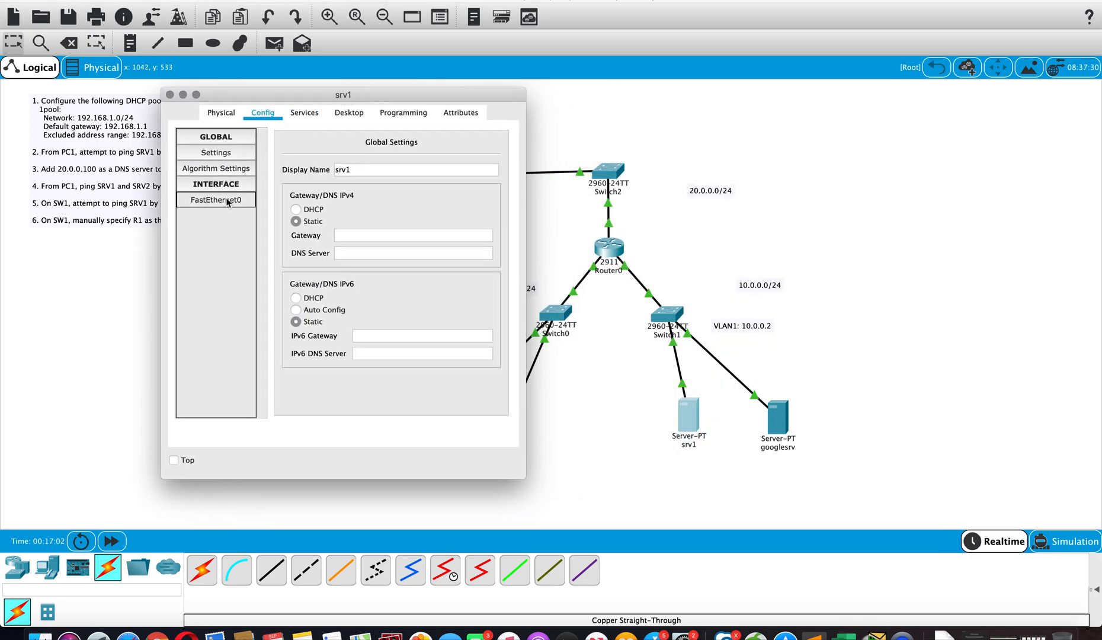
left_click(418, 251)
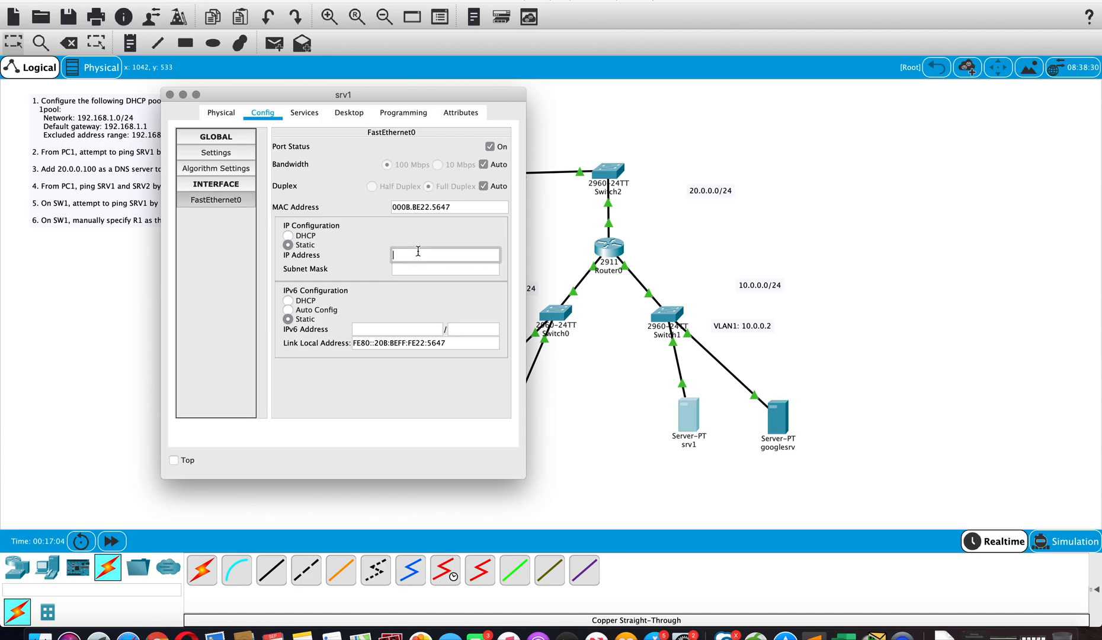
left_click_drag(373, 99, 336, 101)
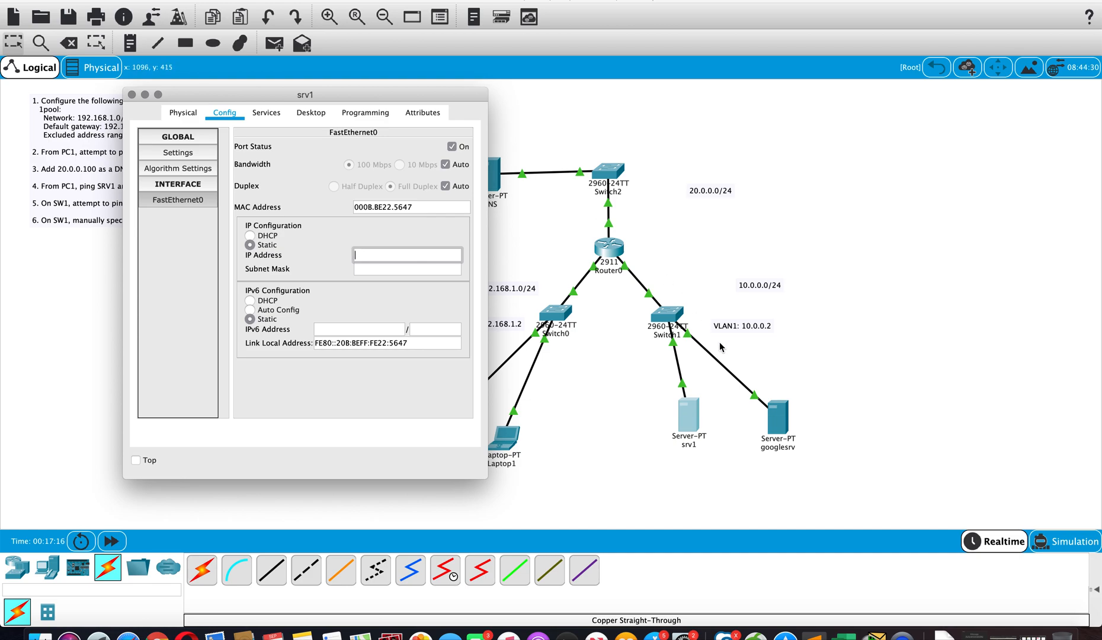
type("0.0.0.101")
left_click(385, 269)
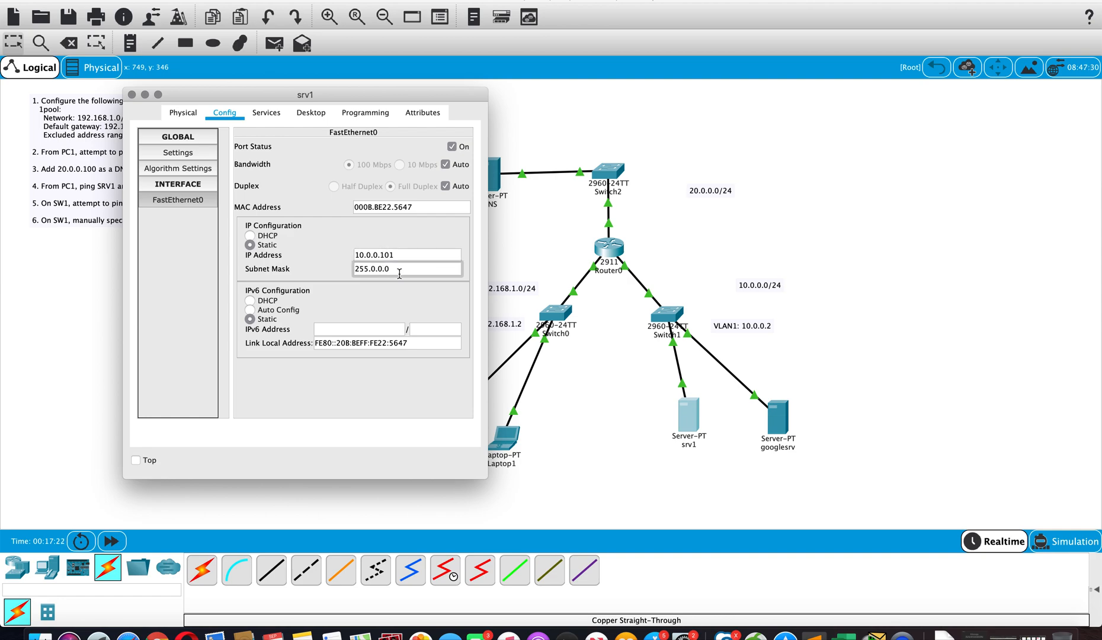
key("BackSpace")
key("BackSpace")
key("BackSpace")
type("255.255.0")
key("Tab")
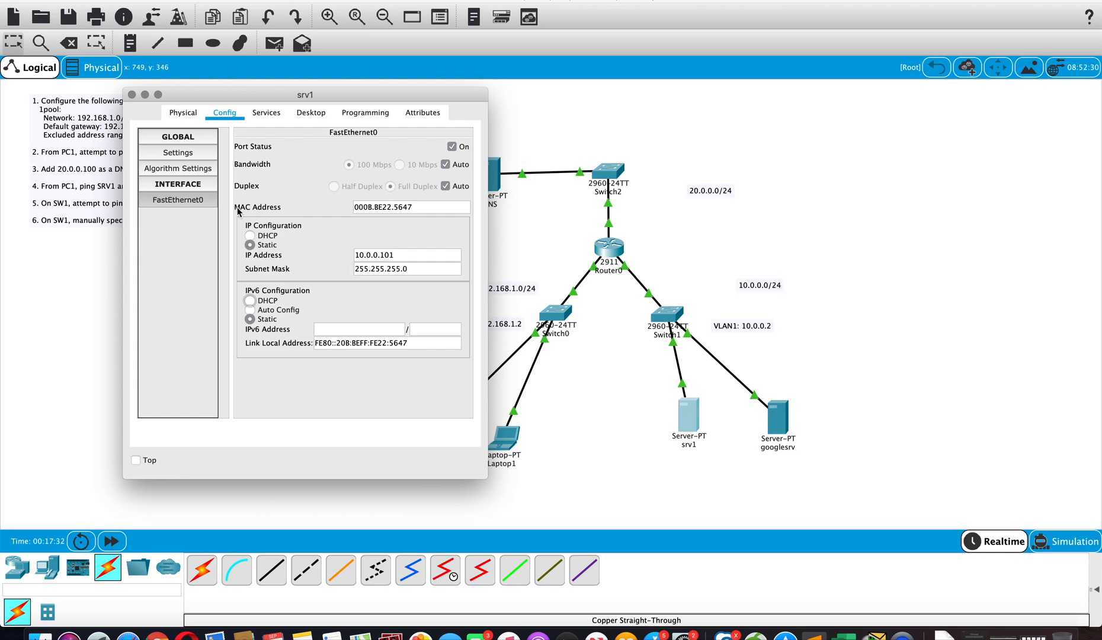
Step: Set srv1's IPv4 default gateway to 10.0.0.1 in its global settings and close its window
left_click(181, 140)
left_click(187, 142)
left_click(190, 142)
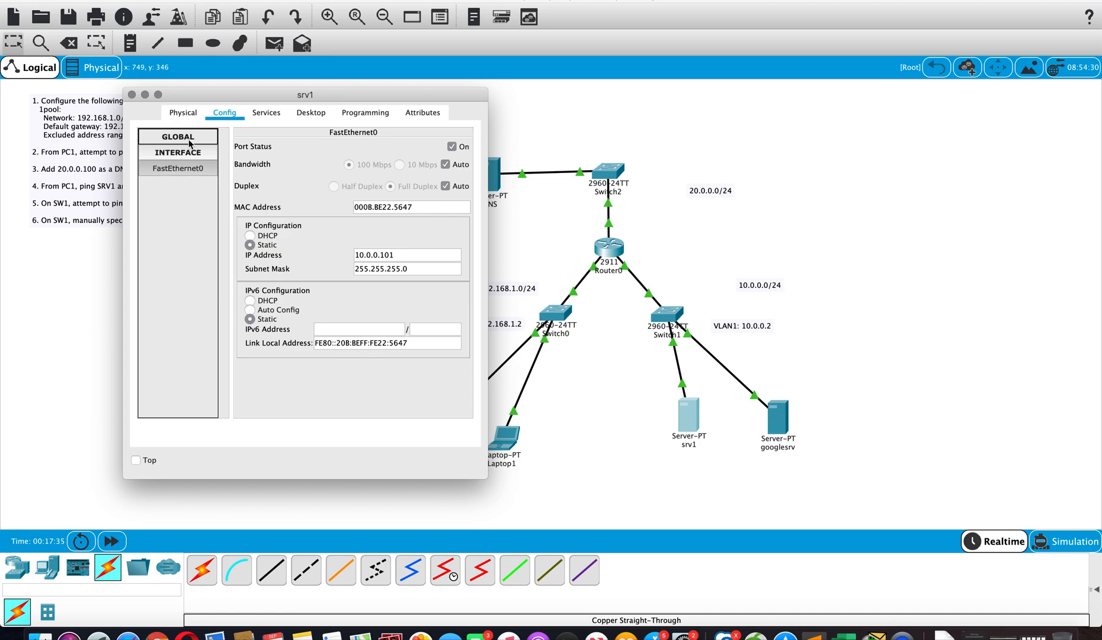
left_click(191, 142)
left_click(202, 156)
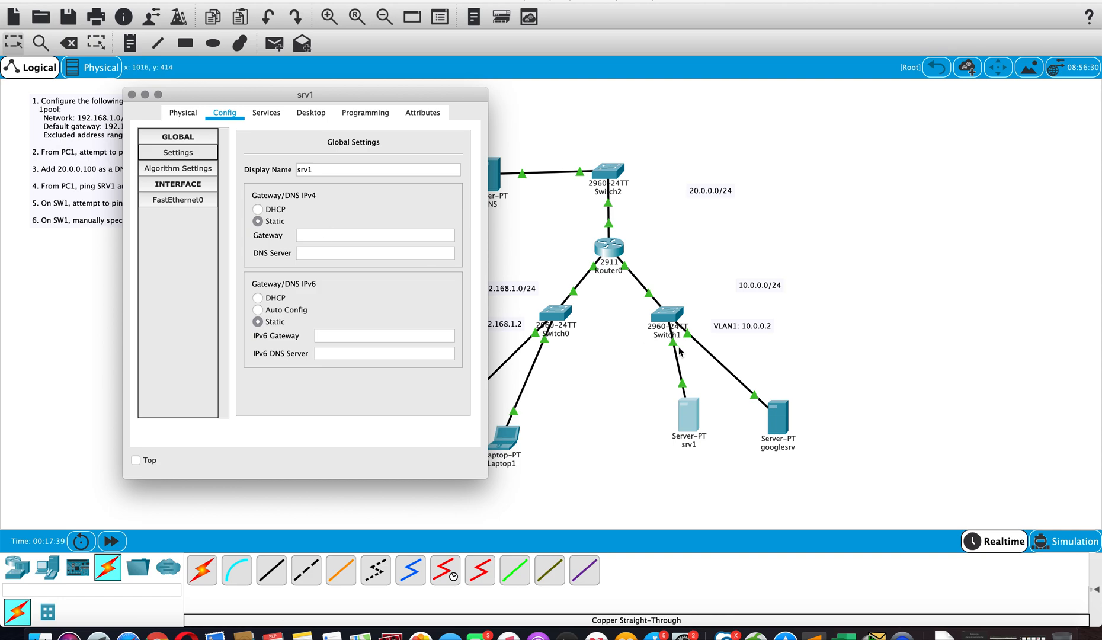
left_click(356, 236)
type("10.0.0.1")
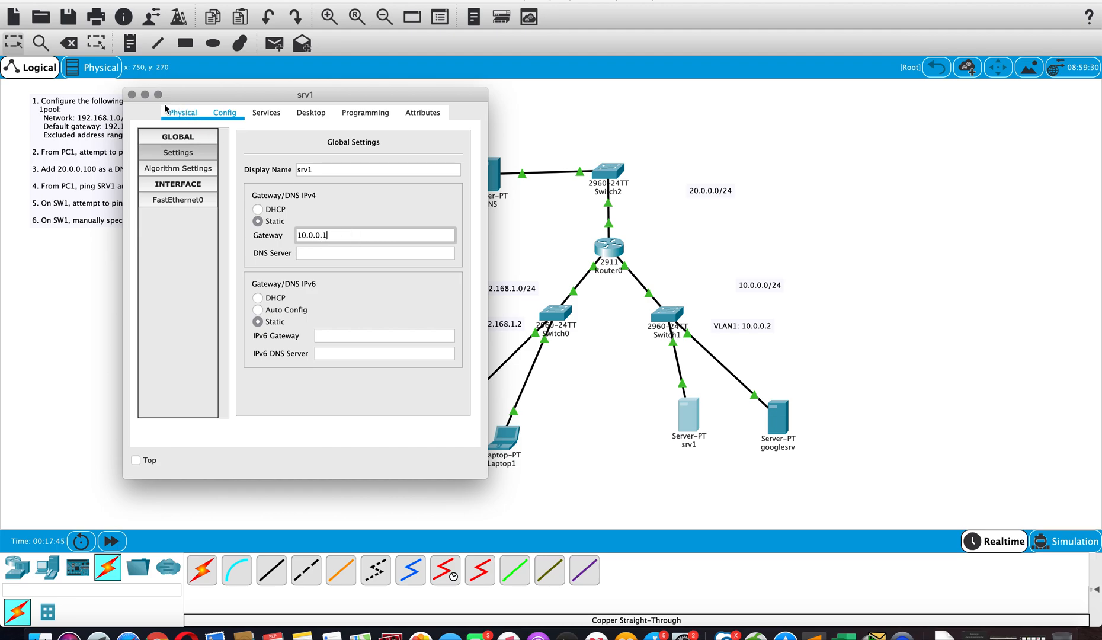
left_click(131, 95)
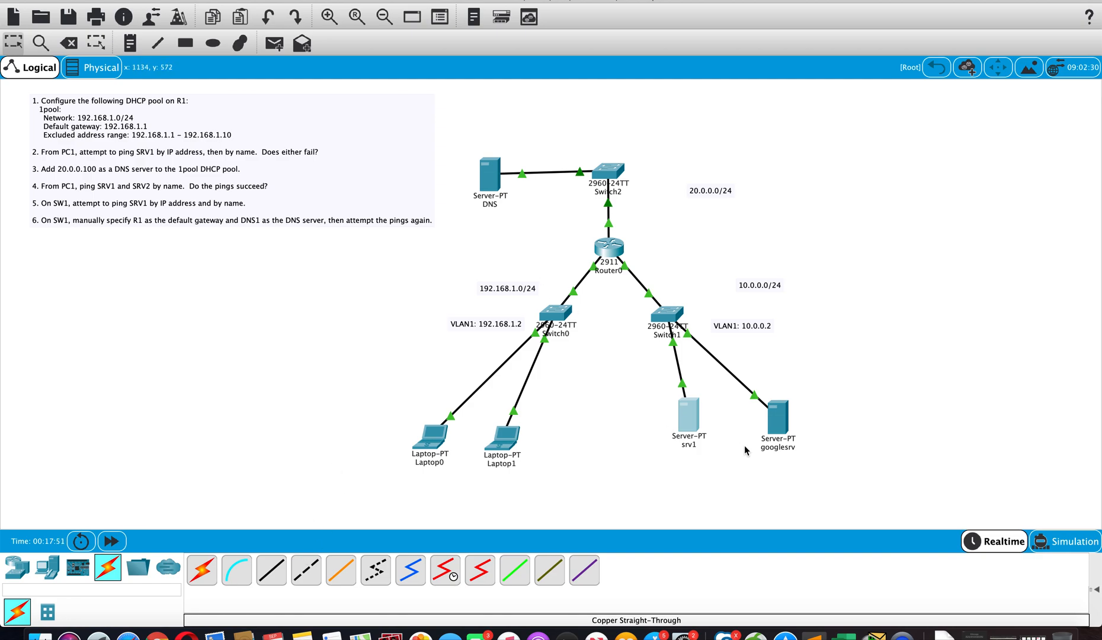
Step: Give googlesrv's FastEthernet0 interface the static IP address 10.0.0.102 with subnet mask 255.255.255.0
left_click(779, 422)
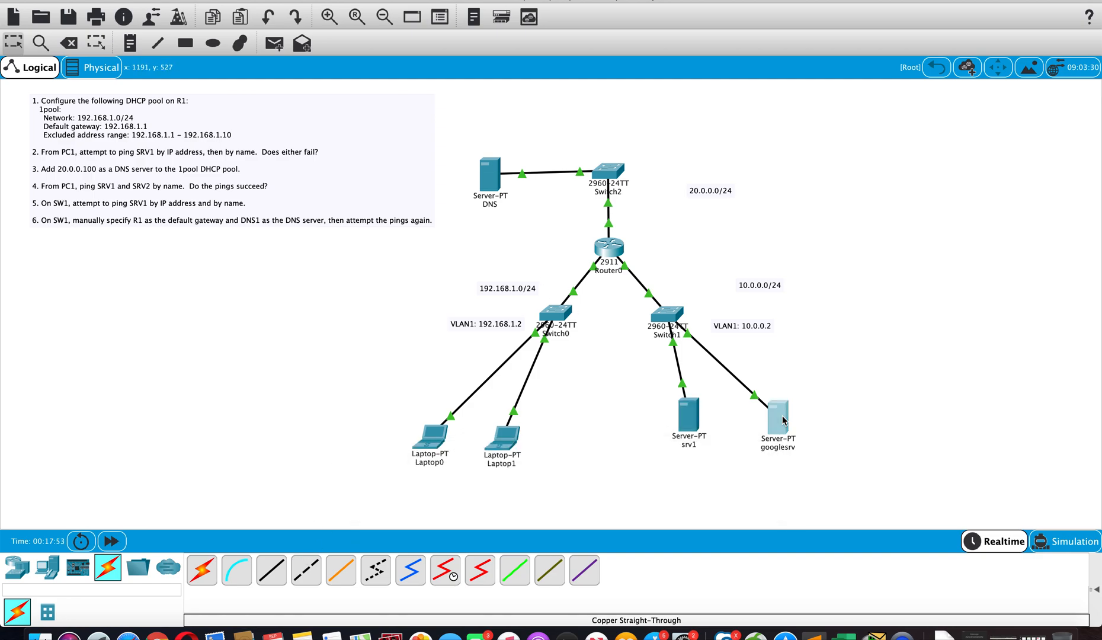
left_click_drag(529, 114, 273, 89)
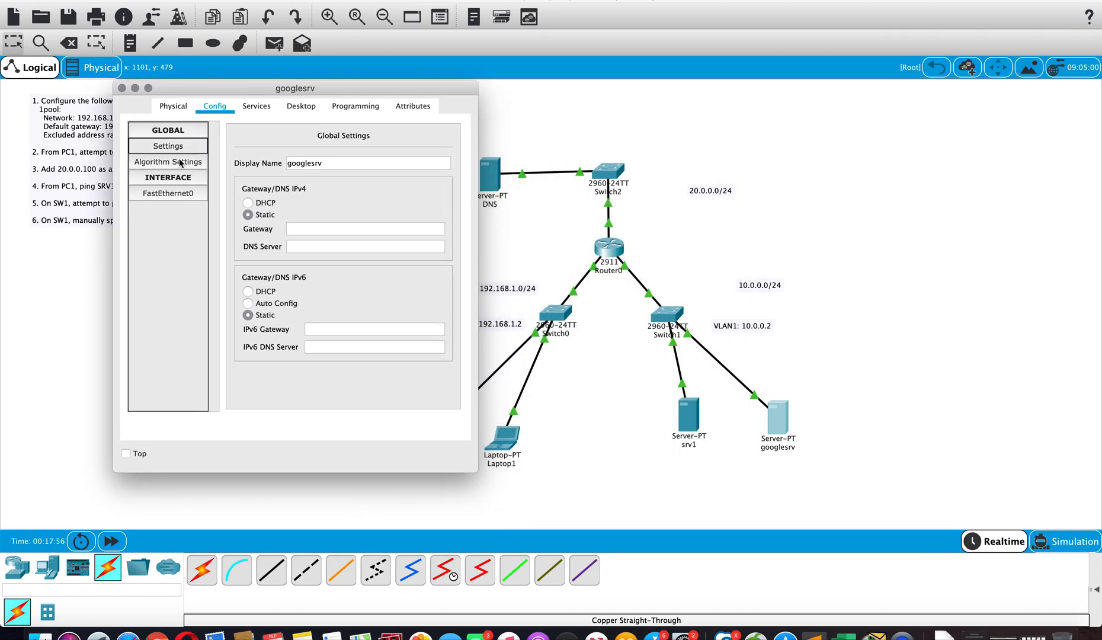
left_click(166, 194)
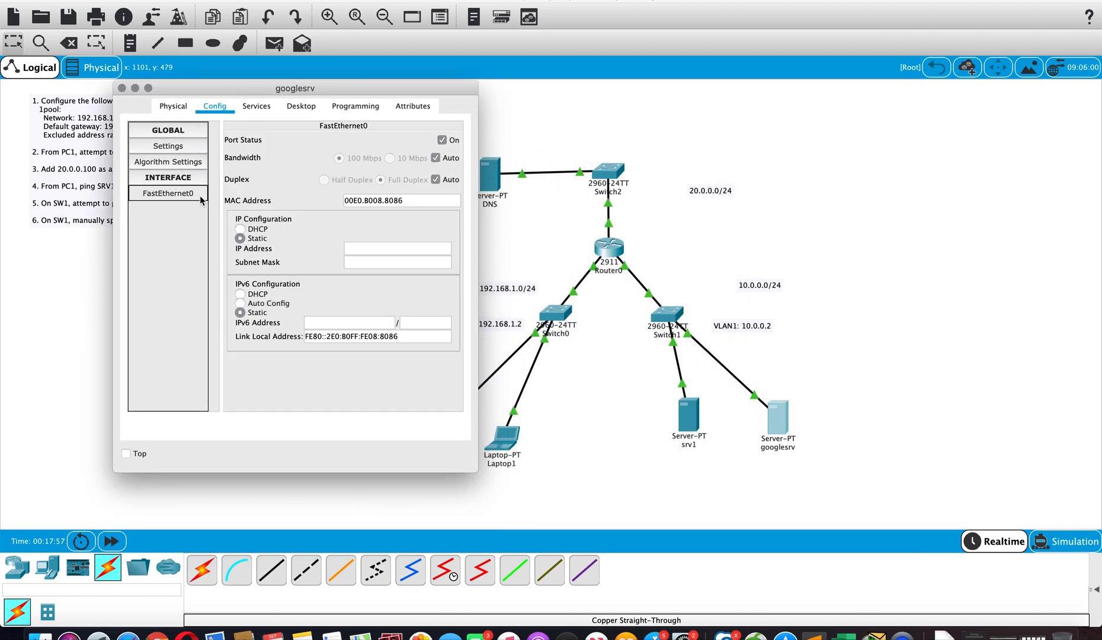
left_click(373, 250)
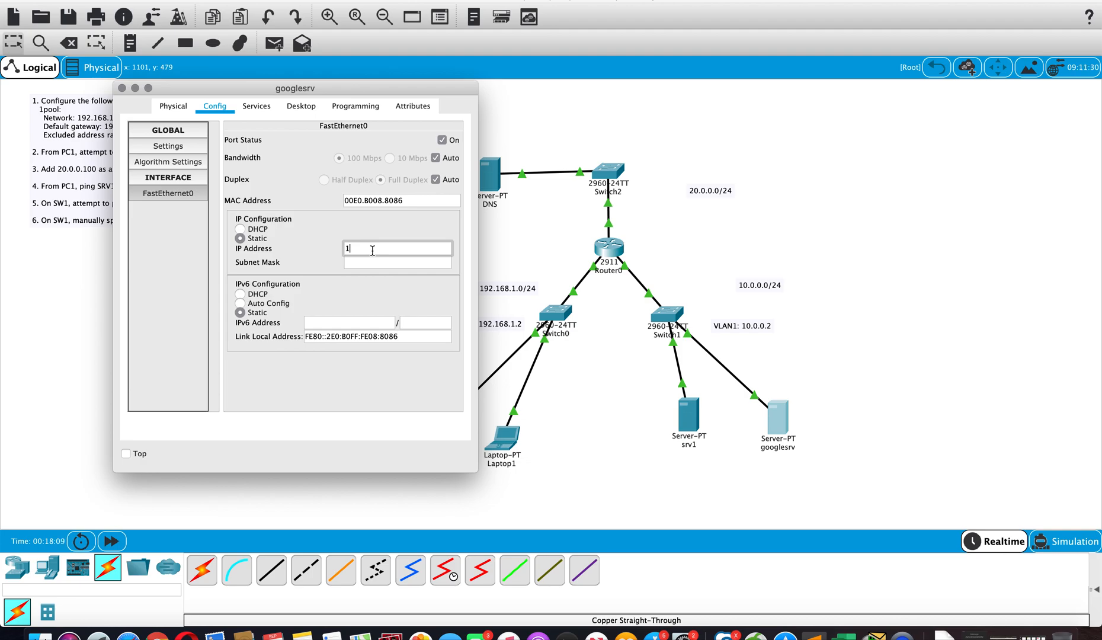
type("0.0.")
left_click(384, 263)
key("BackSpace")
key("BackSpace")
key("BackSpace")
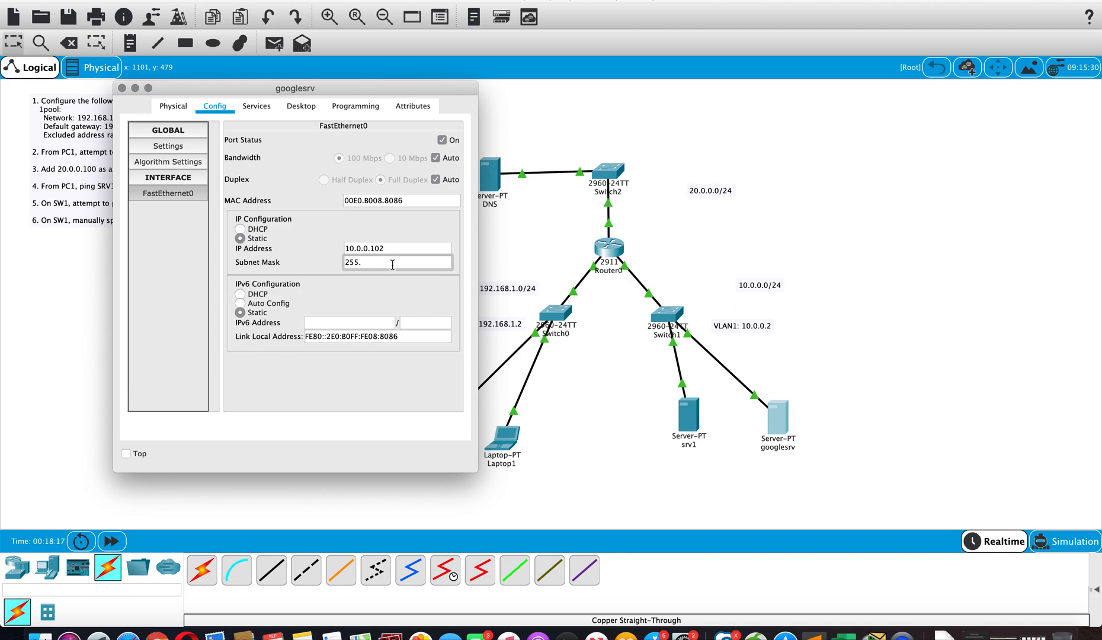
type("255.255.0")
key("Tab")
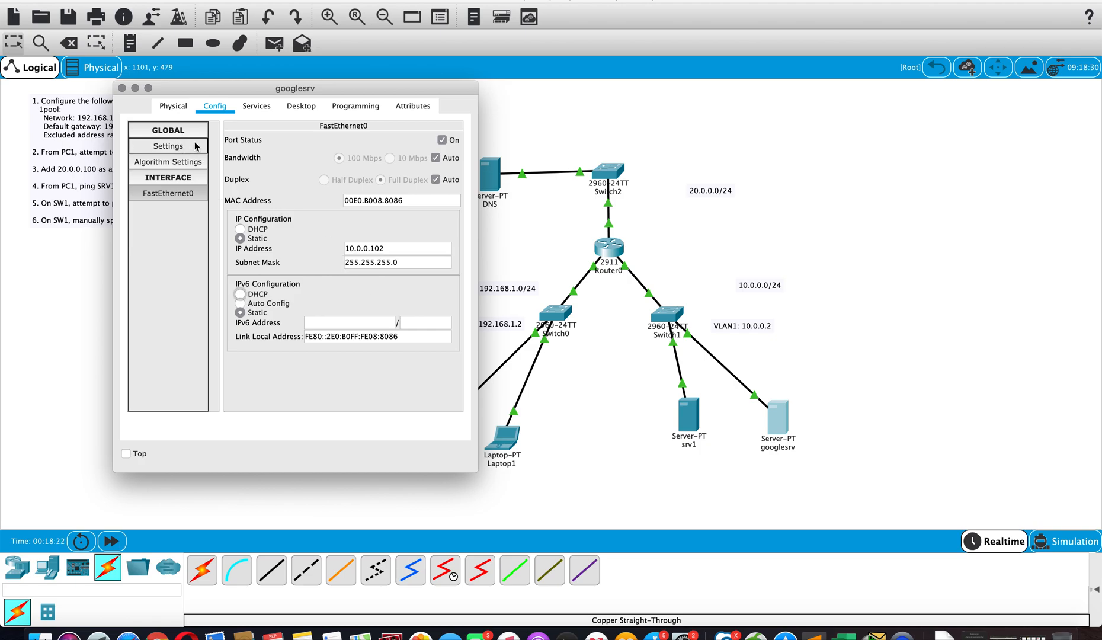
Step: Set googlesrv's IPv4 default gateway to 10.0.0.1 in its global settings and close its window
left_click(168, 130)
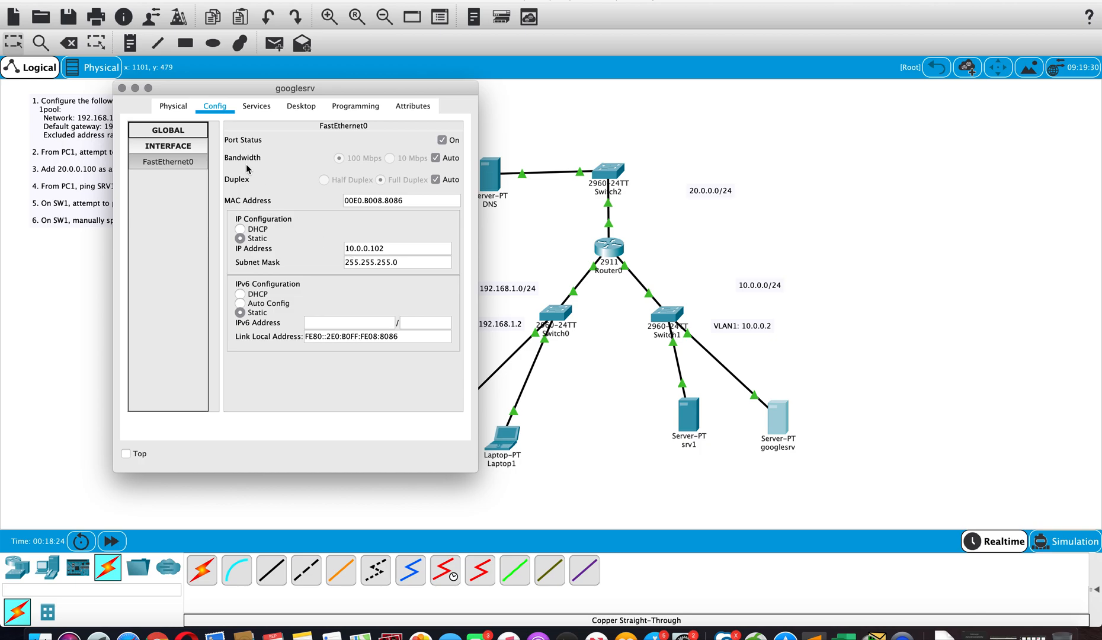
left_click(190, 130)
left_click(181, 145)
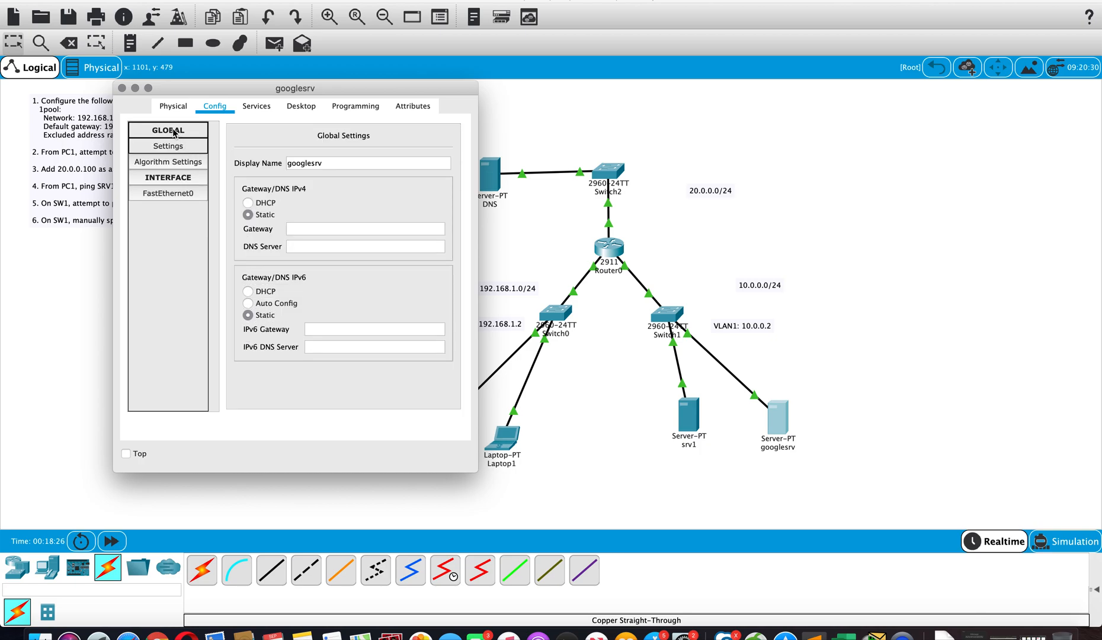
left_click(330, 227)
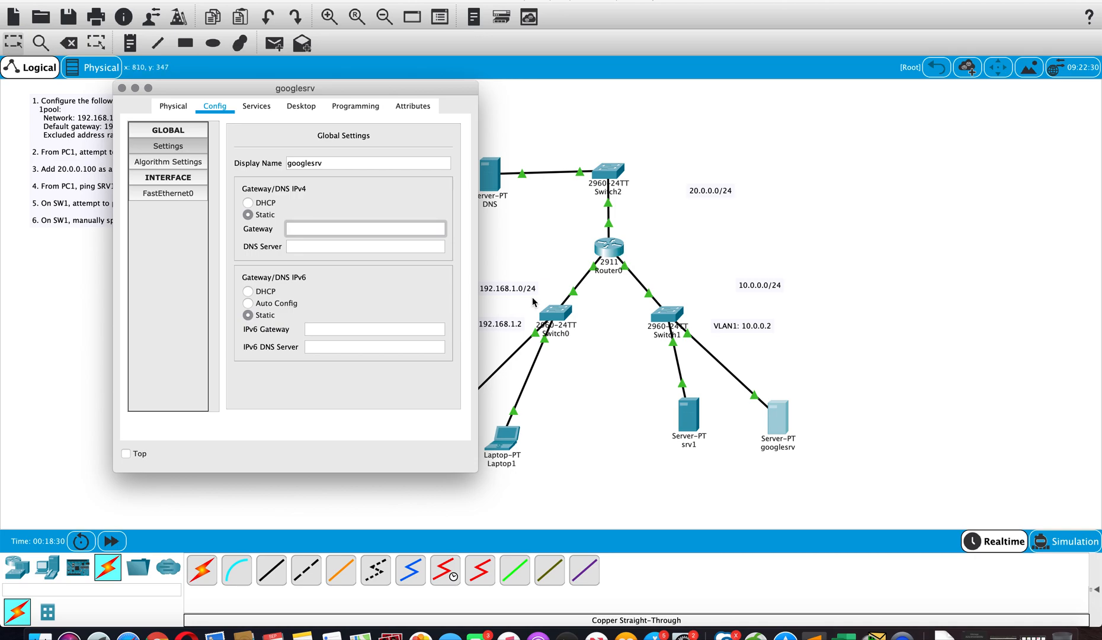
type("10.0.0.1")
left_click(536, 338)
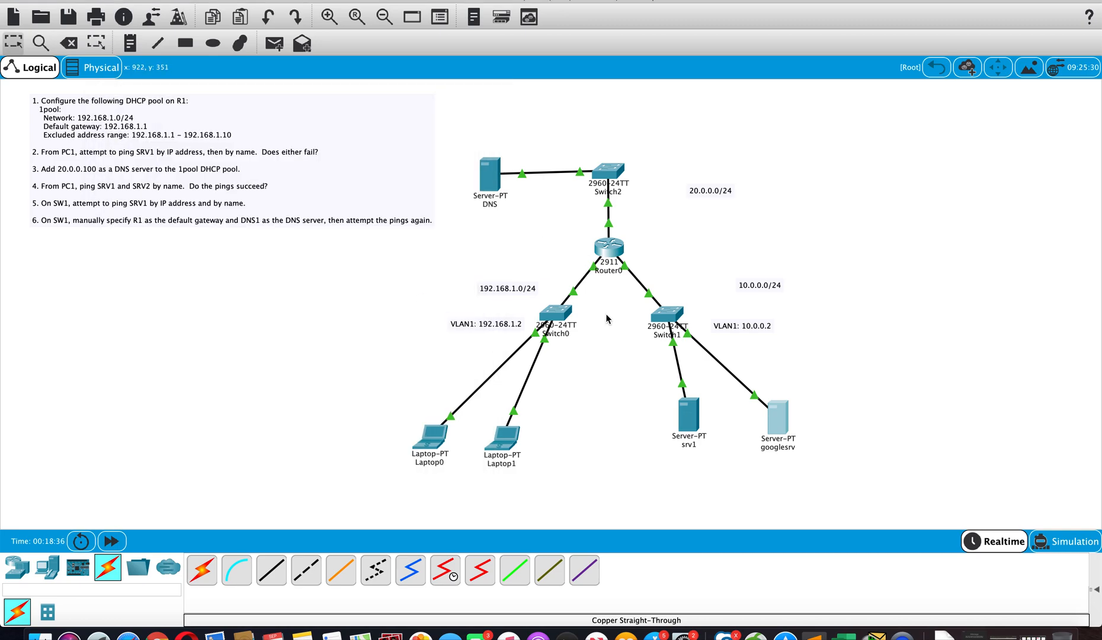
left_click(662, 318)
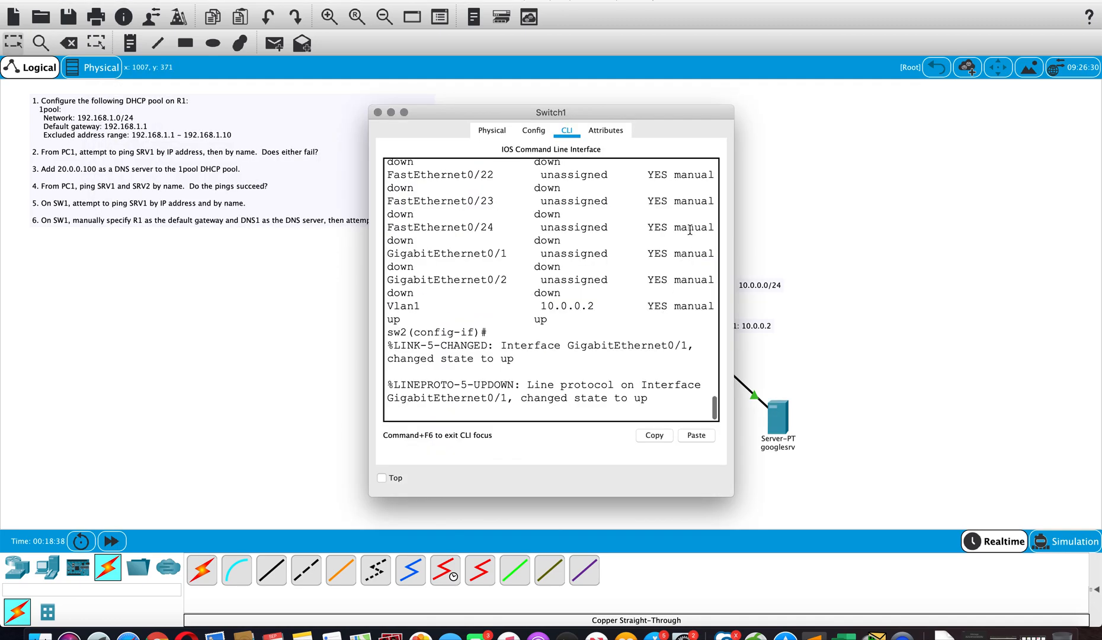
left_click(378, 114)
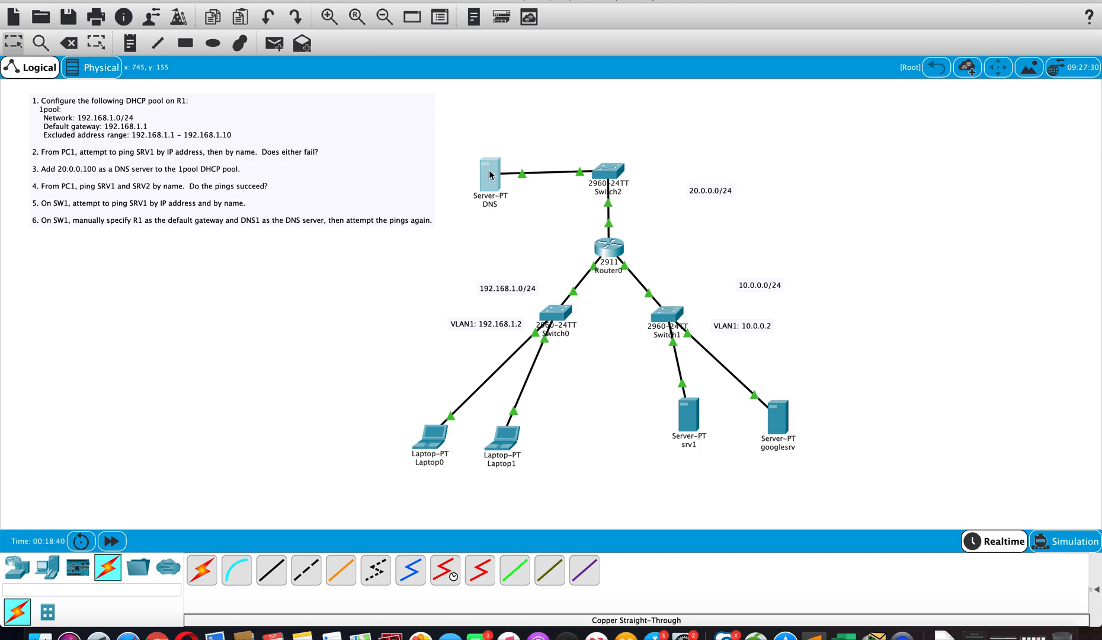
Step: Shift the DNS server slightly upward in the topology and set its FastEthernet0 static IP address to 20.0.0.100
left_click_drag(492, 177, 492, 167)
left_click(490, 166)
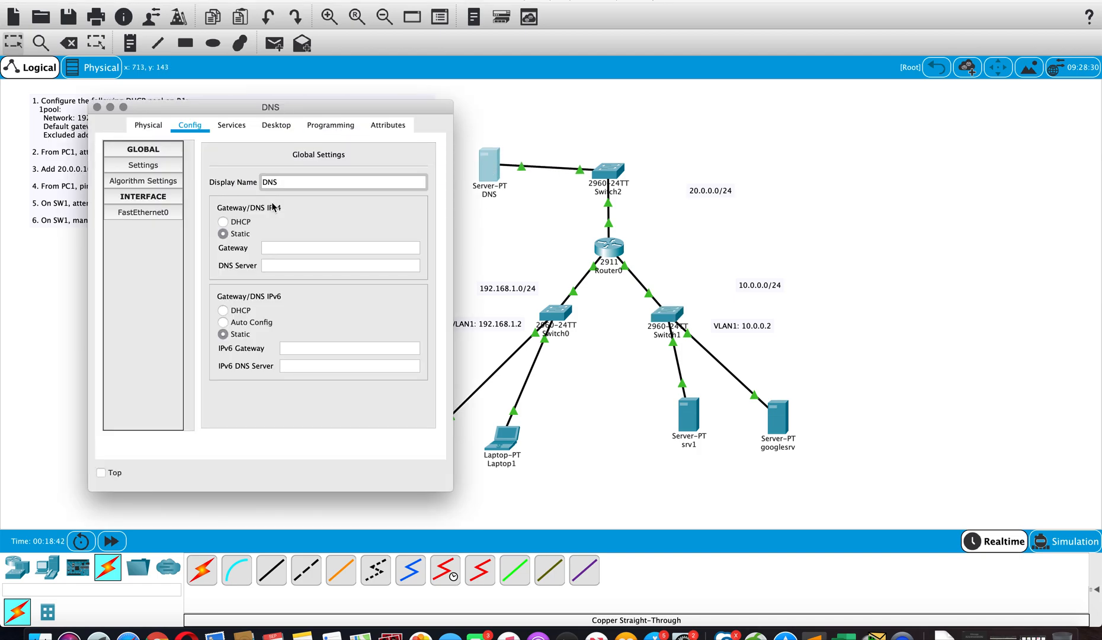
left_click(155, 212)
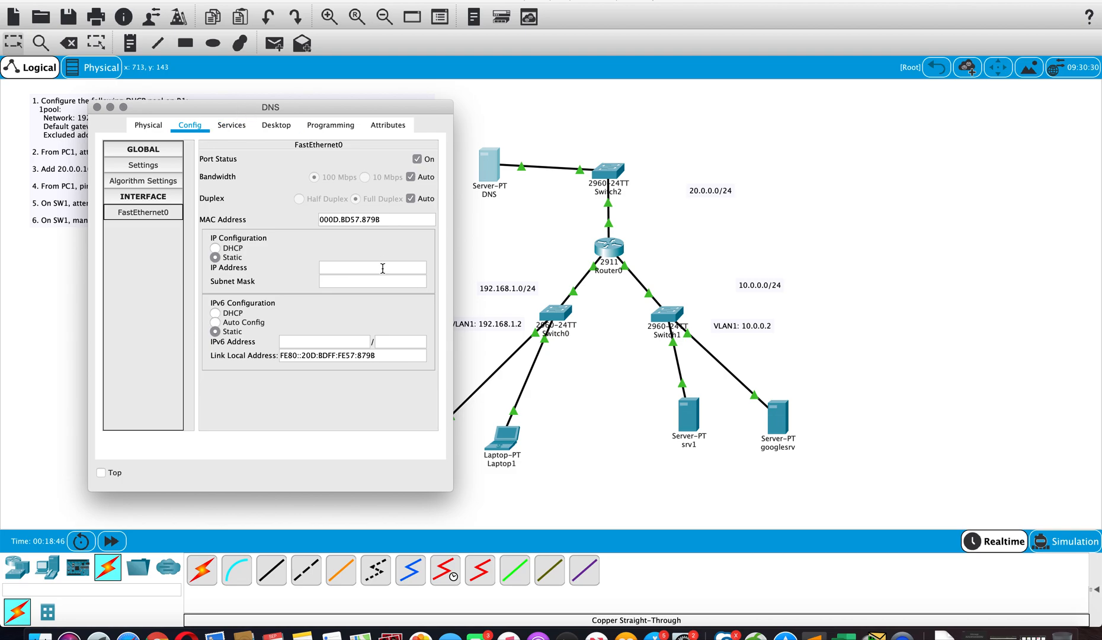
left_click(353, 270)
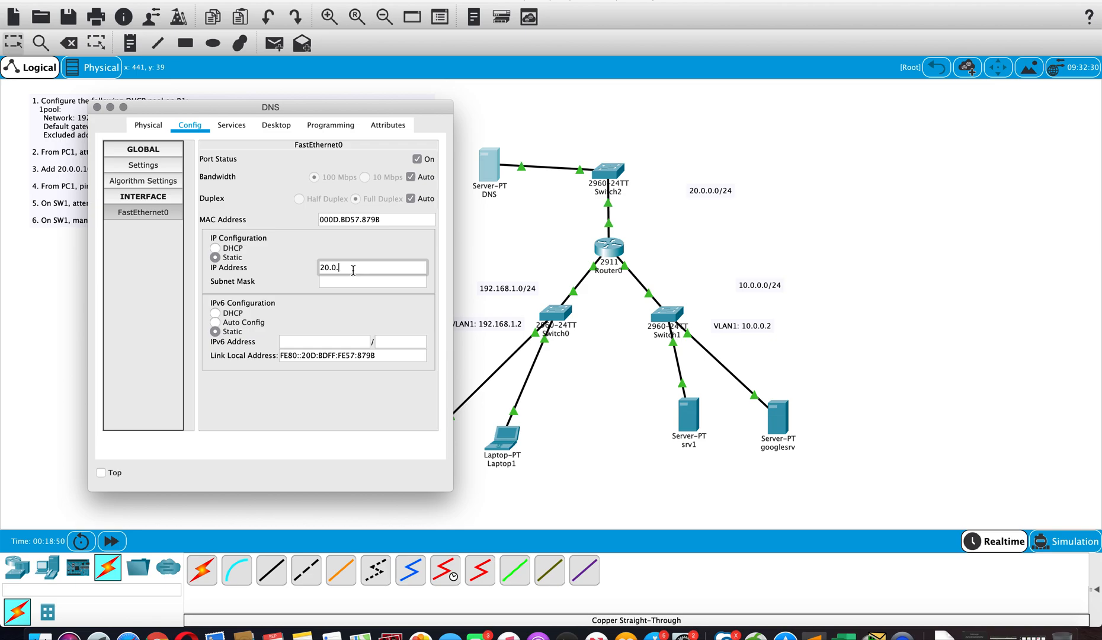
type("00")
key("BackSpace")
key("BackSpace")
type("0")
left_click(355, 281)
left_click(586, 310)
left_click(392, 267)
type("20.0.0.100")
Step: Set the subnet mask of the DNS server's FastEthernet0 interface to 255.255.255.0
left_click(376, 282)
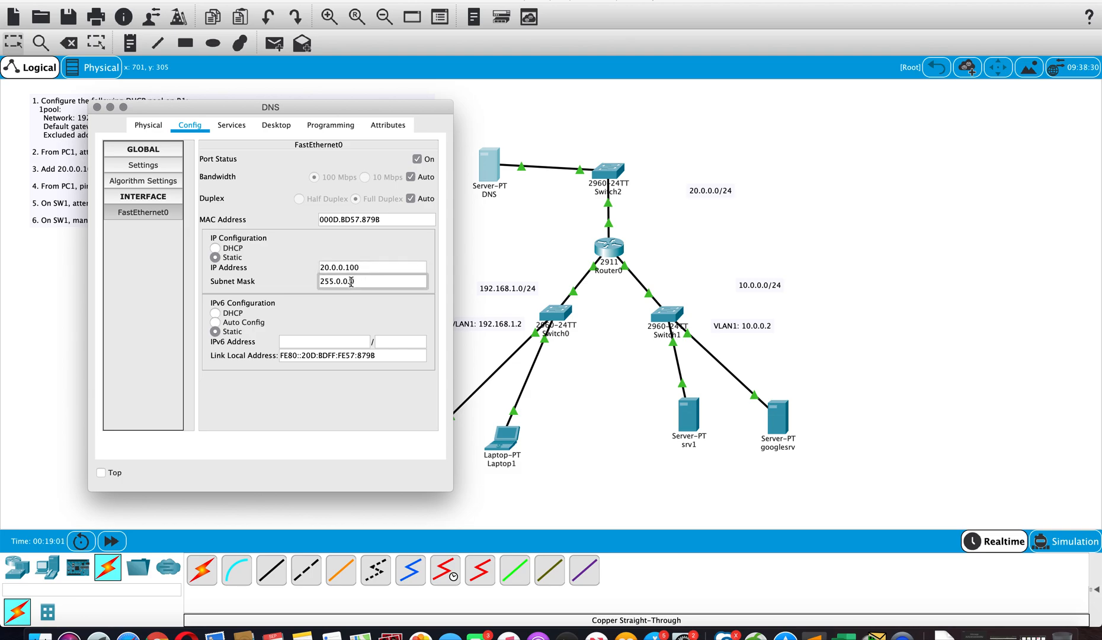
key("BackSpace")
key("BackSpace")
key("BackSpace")
key("BackSpace")
type("255.255.0")
Step: Bring up the DNS server's global settings with its IPv4 gateway and DNS fields
left_click(150, 158)
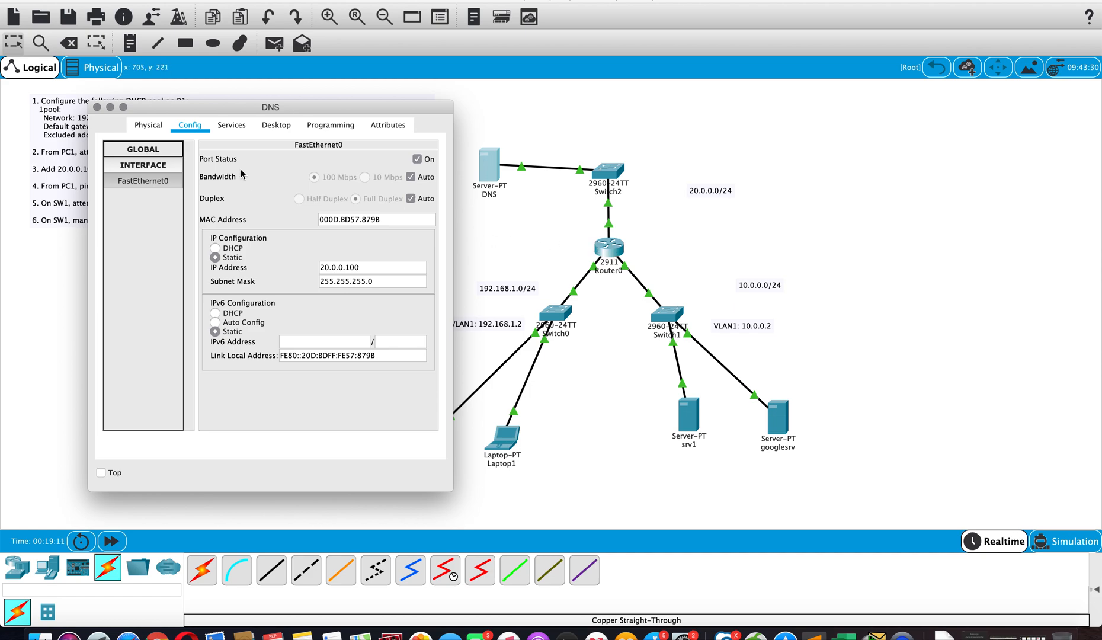
left_click(150, 161)
left_click(151, 162)
left_click(151, 148)
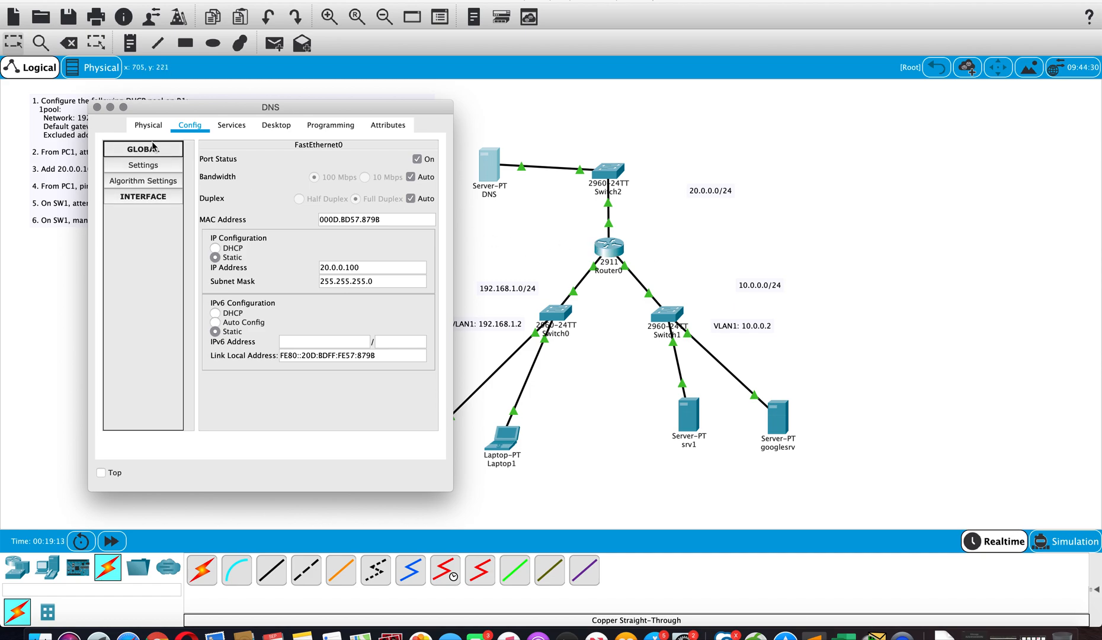
left_click(143, 197)
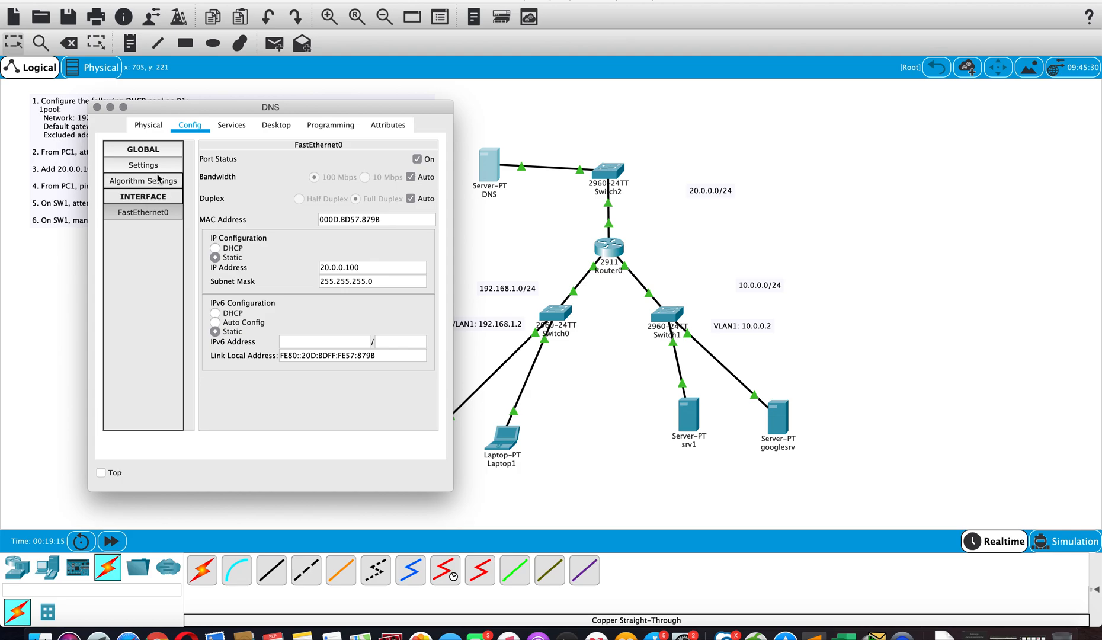
left_click(153, 148)
left_click(148, 125)
left_click(189, 125)
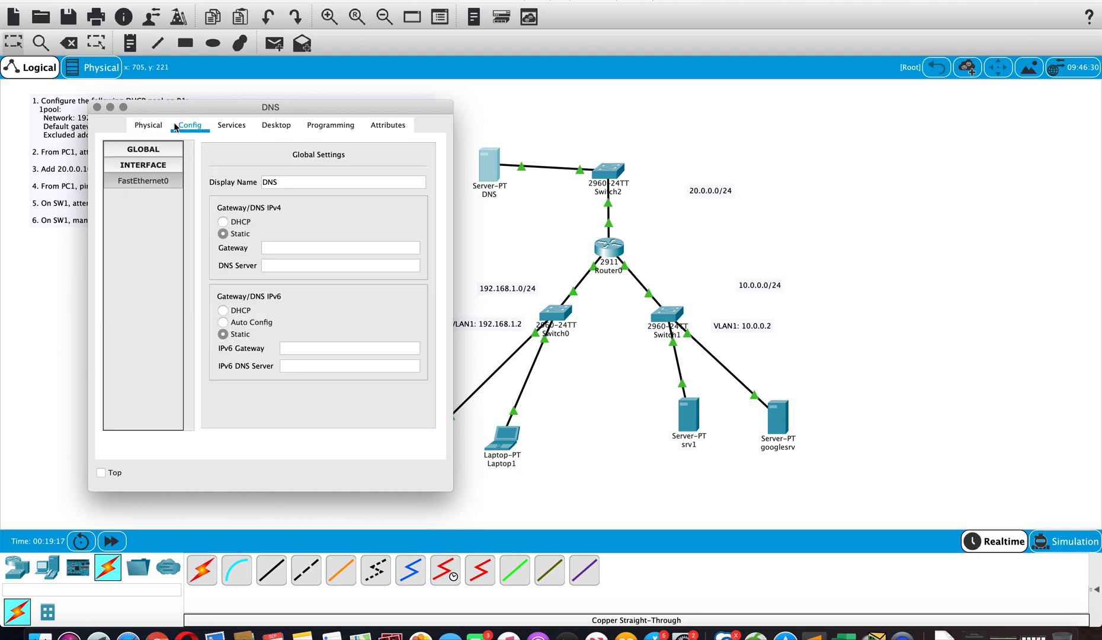
left_click(298, 242)
type("20.0.0.0.1")
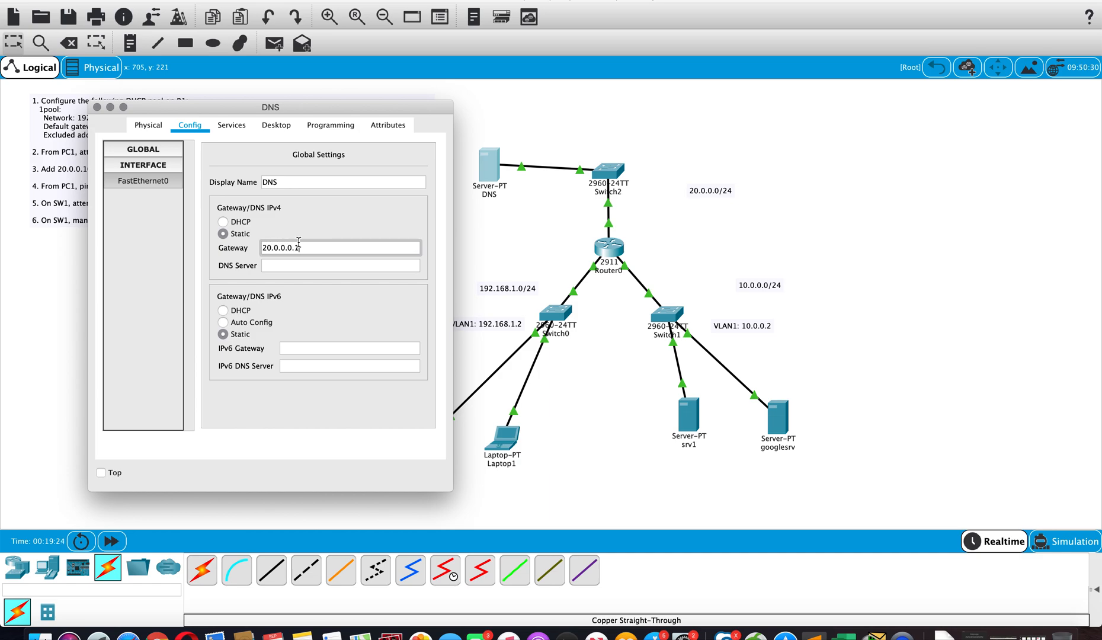
key("Return")
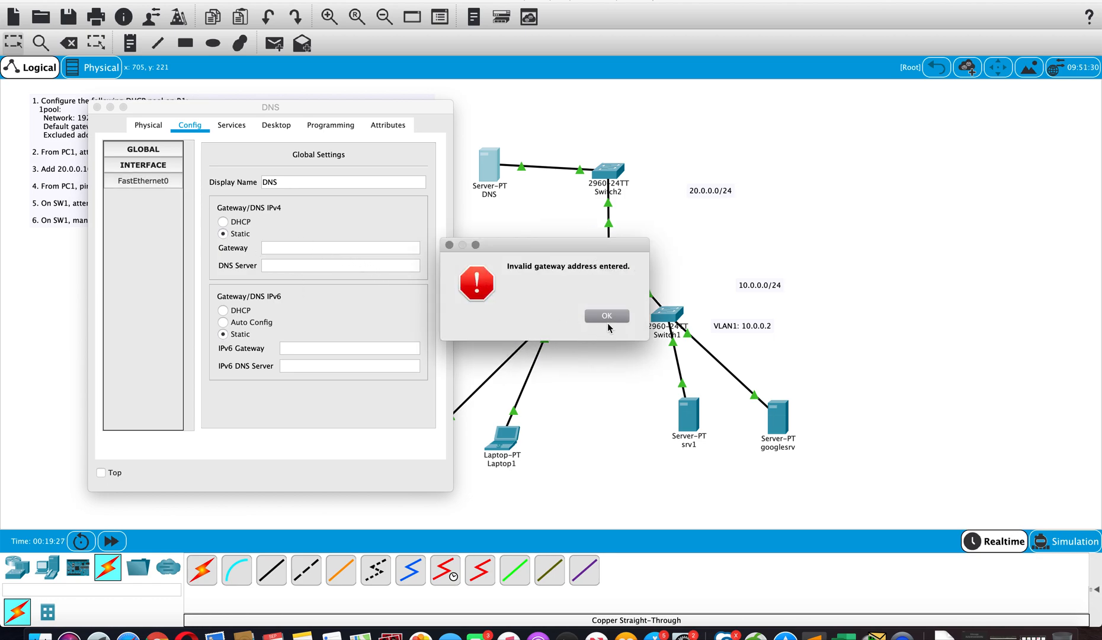
left_click(607, 316)
Step: Set the DNS server's IPv4 default gateway to 20.0.0.1 and close its window
left_click(316, 249)
type("20.0.0")
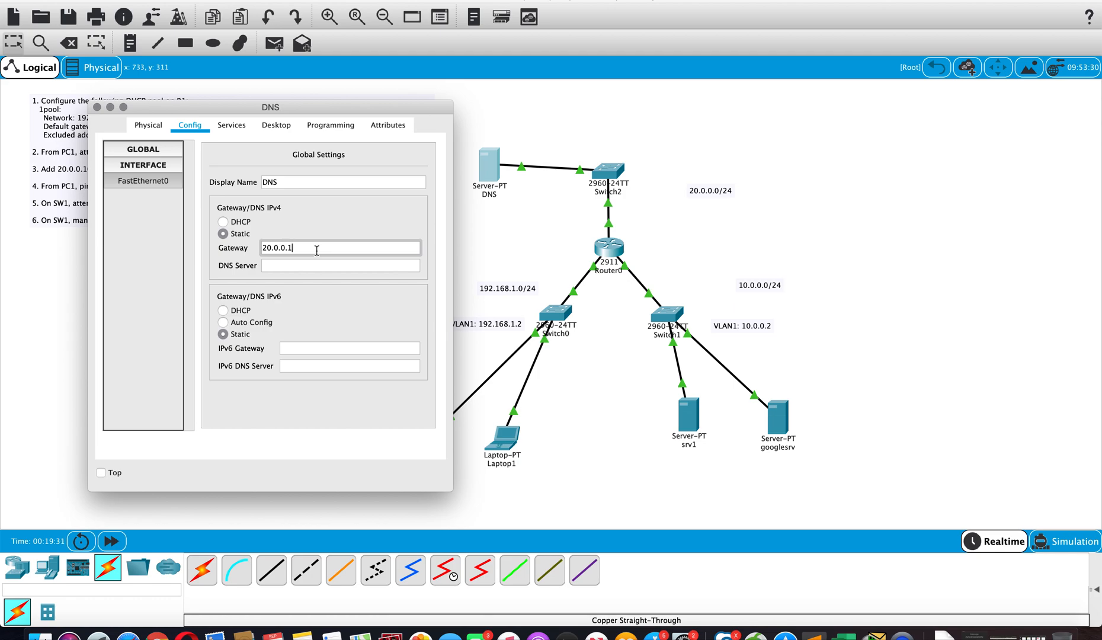
type(".1")
key("Tab")
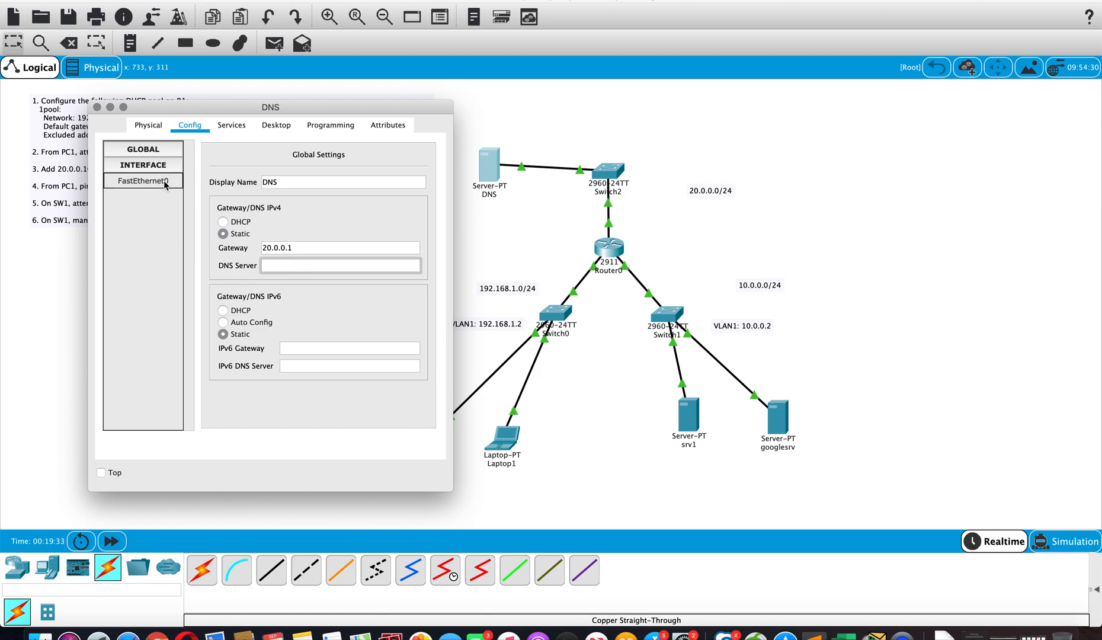
left_click(97, 107)
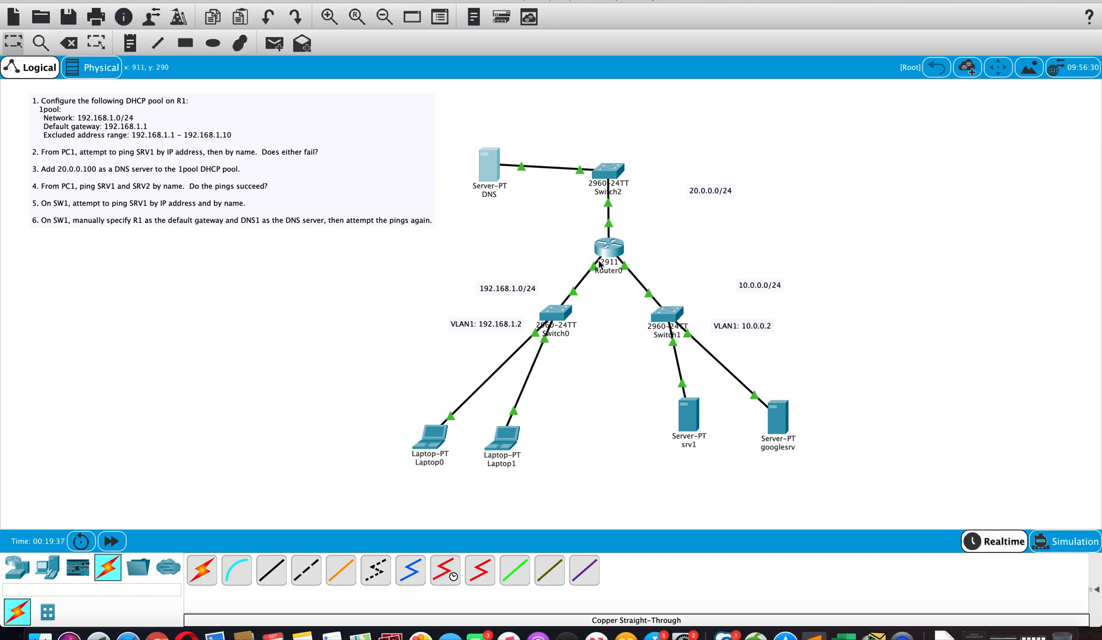
Step: Page to the end of Router0's running configuration in its command line and enter global configuration mode
mouse_move(600, 265)
left_click(609, 248)
left_click_drag(599, 112, 241, 76)
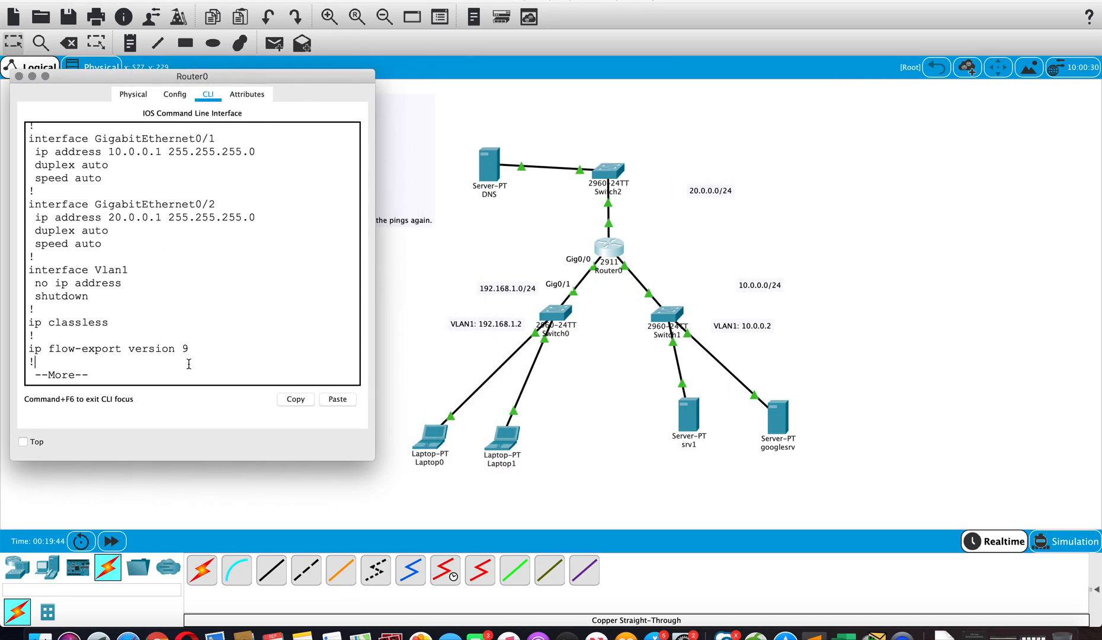
key("space")
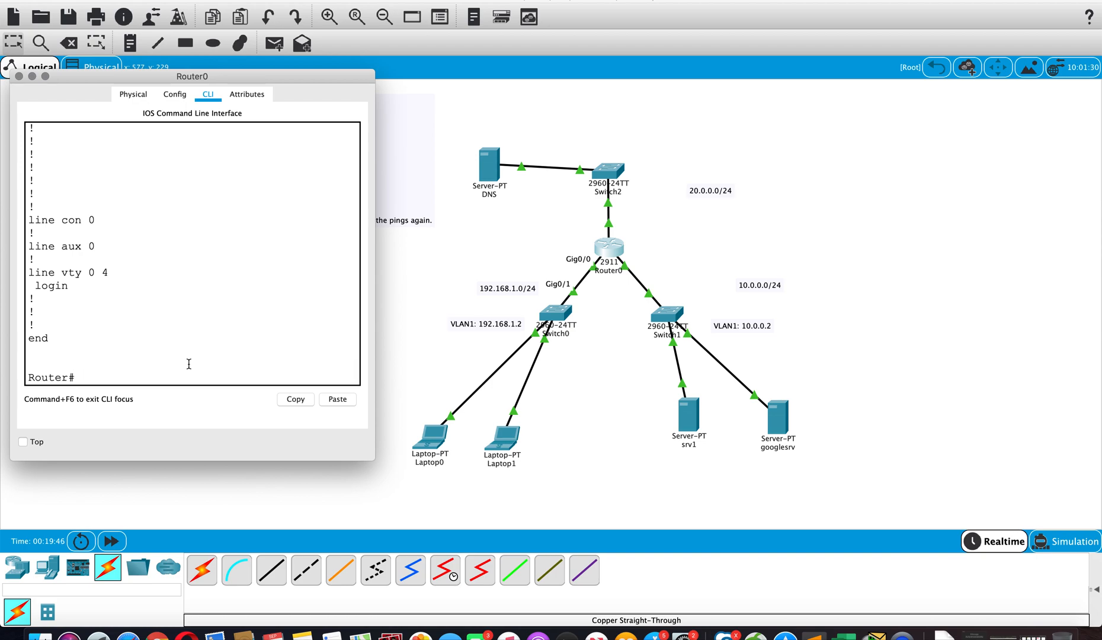
type("conf t")
key("Return")
key("Return")
key("Return")
key("Return")
Step: Try to exclude 192.168.1.1 through 192.168.1.100 from DHCP on Router0 with the ip dhcp excluded-addressed command
type("ig)")
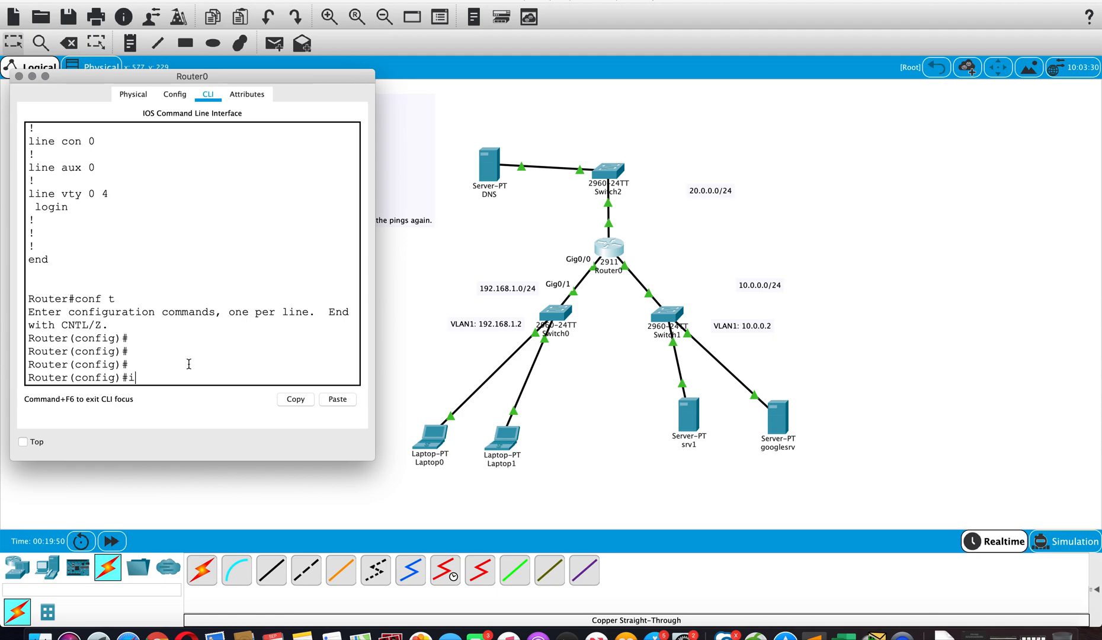
left_click_drag(163, 75, 356, 57)
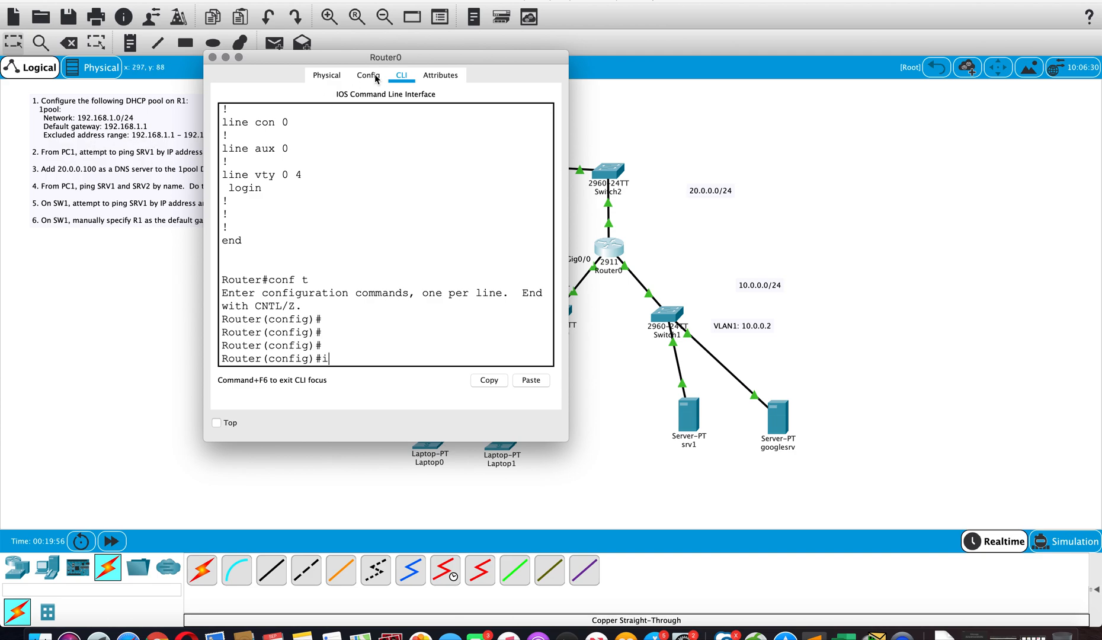
left_click_drag(381, 56, 508, 47)
type("p")
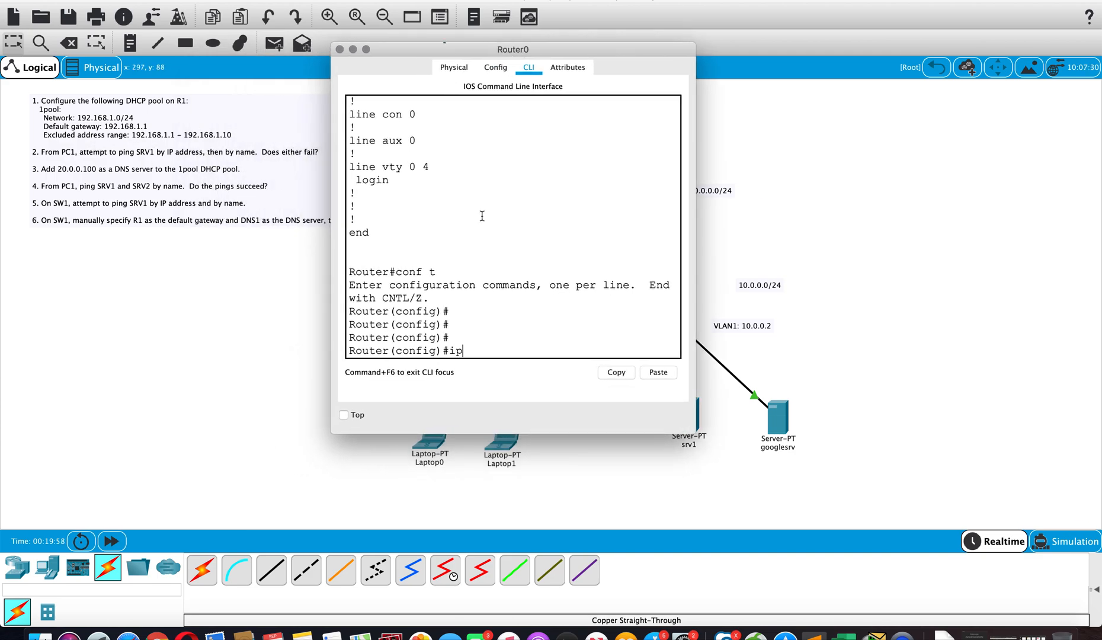
type(" dhcp")
type(" 192")
type(".168")
type(".1.")
key("BackSpace")
key("BackSpace")
key("BackSpace")
key("BackSpace")
key("BackSpace")
key("BackSpace")
key("BackSpace")
key("BackSpace")
key("BackSpace")
key("BackSpace")
key("BackSpace")
type("excluded-add")
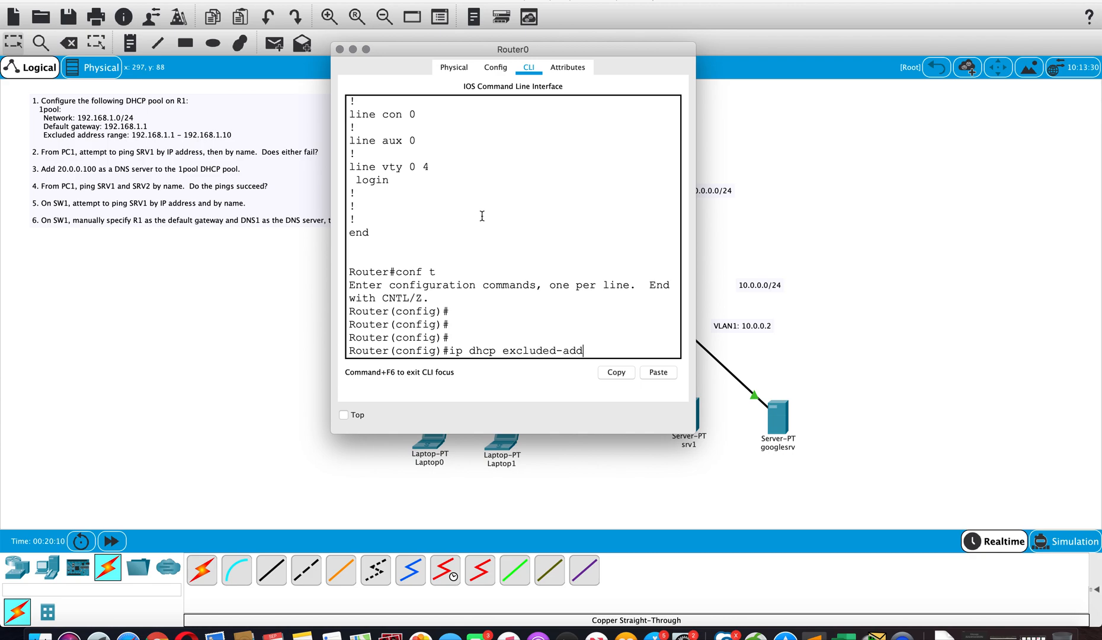
type("ressed 192.168.1.1")
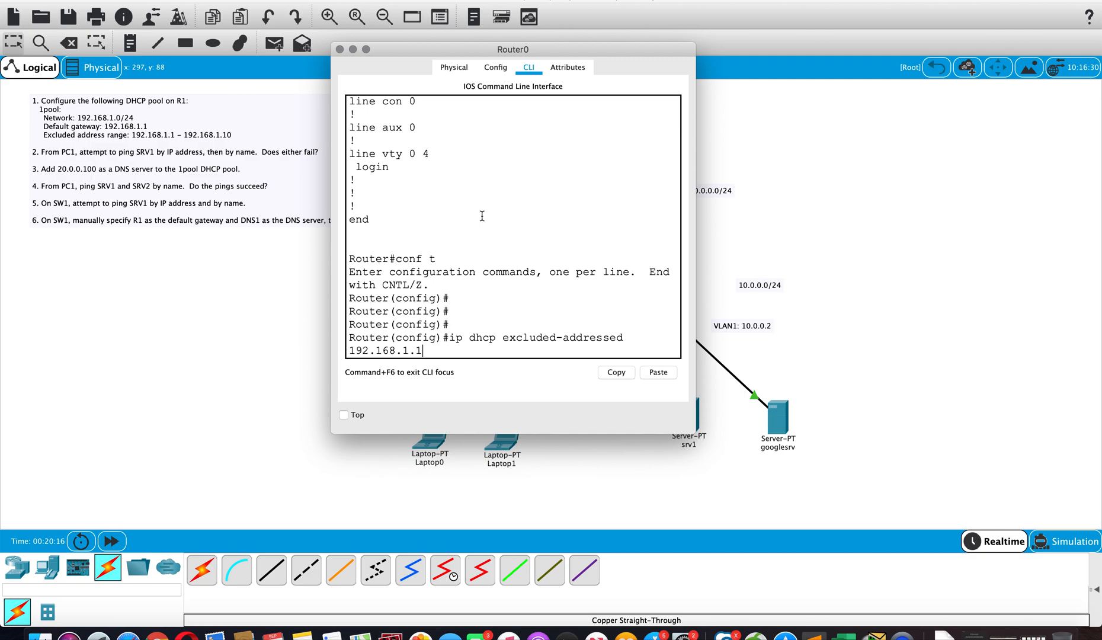
type(" 192.168.1.100")
key("Return")
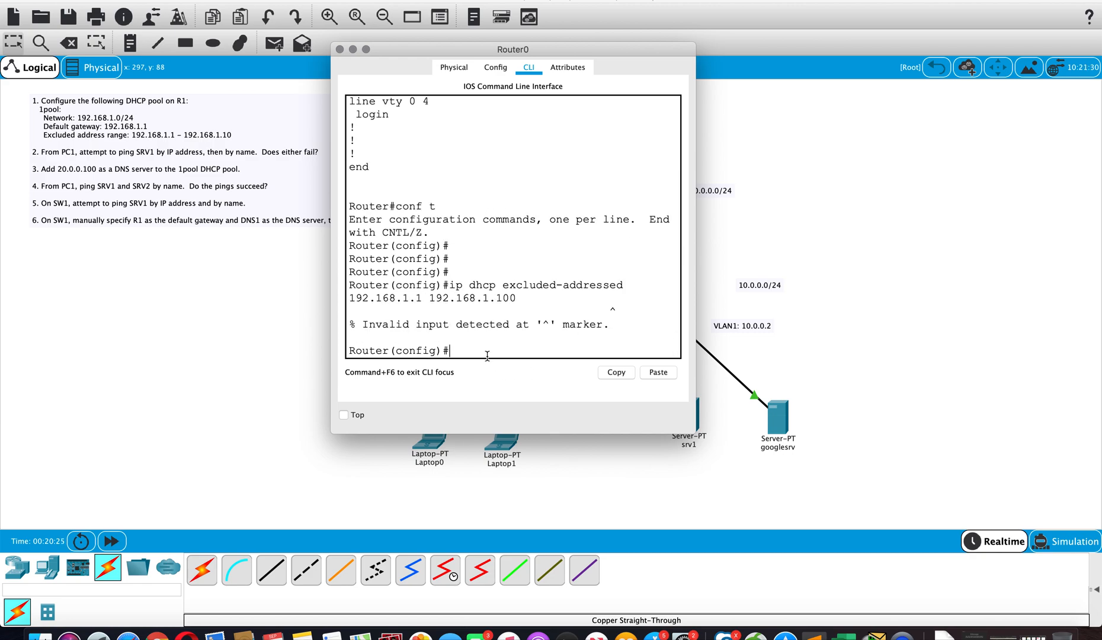
Step: Exclude addresses 192.168.1.1 to 192.168.1.100 from DHCP on Router0 with ip dhcp excluded-address, checking the ip dhcp options first
type("ip dhcp ?excluded-address")
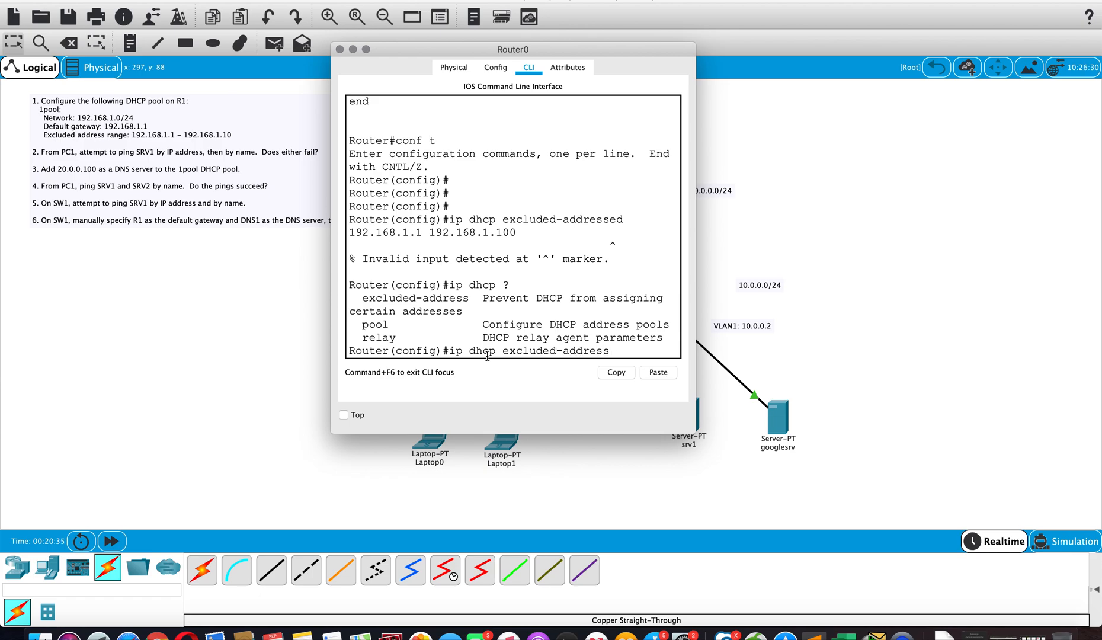
type(" 192.168.1.1 192")
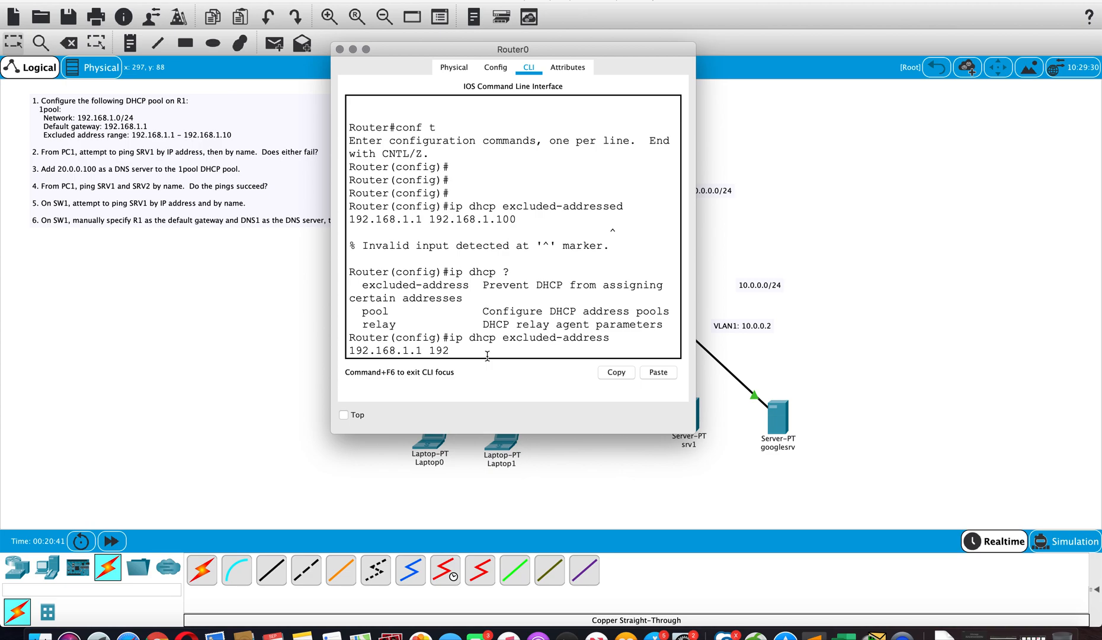
type(".168.1.100")
key("Return")
key("Return")
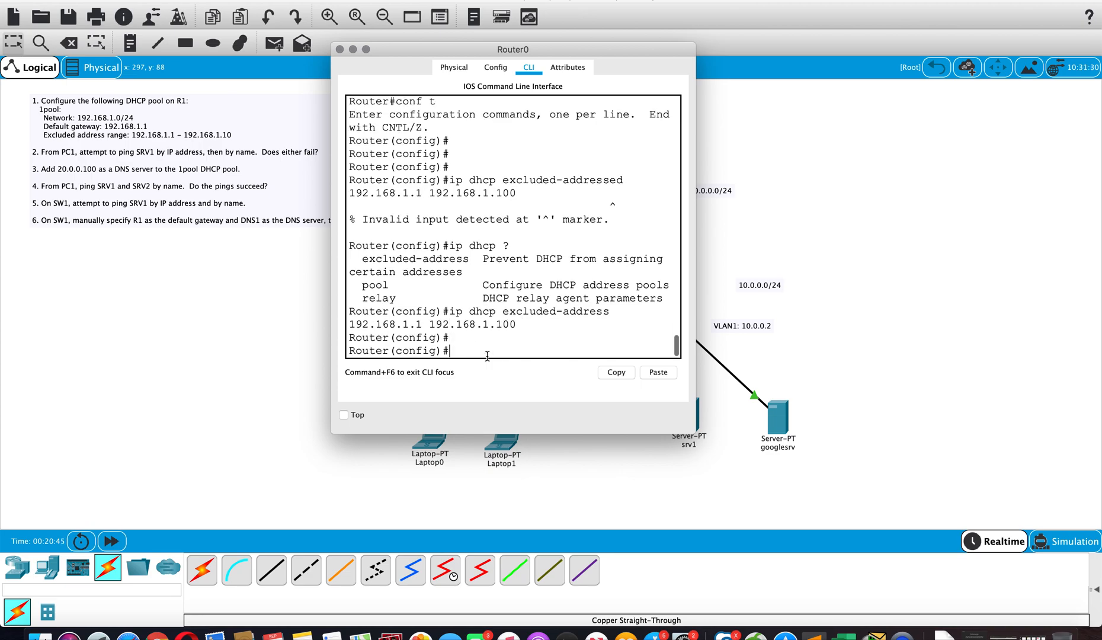
Step: Create a DHCP pool named 1pool on Router0 and enter its configuration mode
left_click_drag(502, 50, 484, 34)
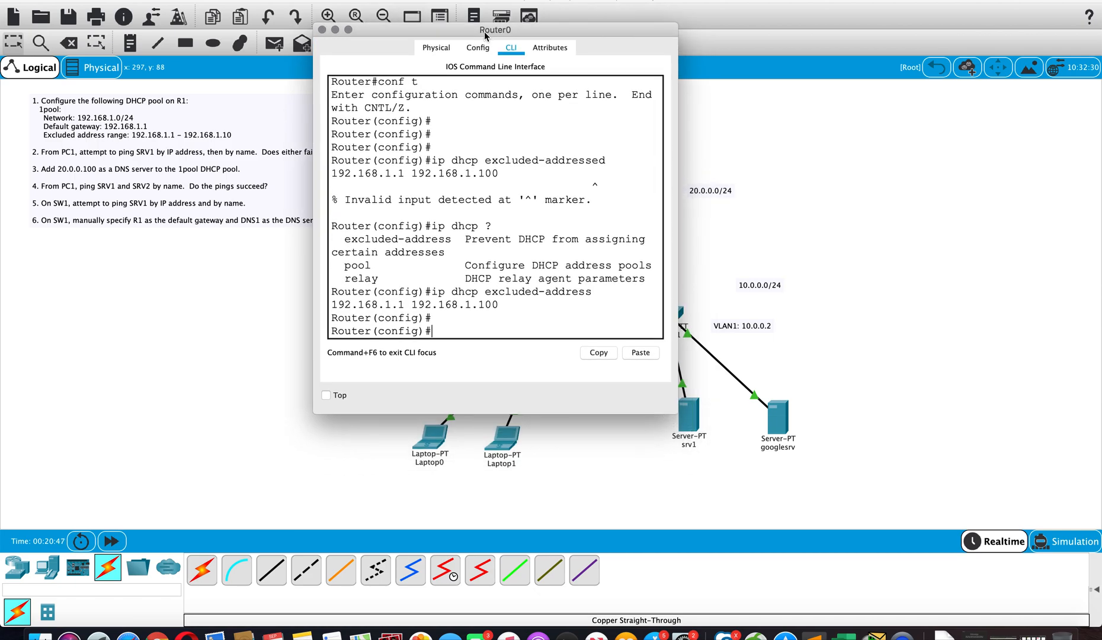
scroll(473, 327, "down", 1)
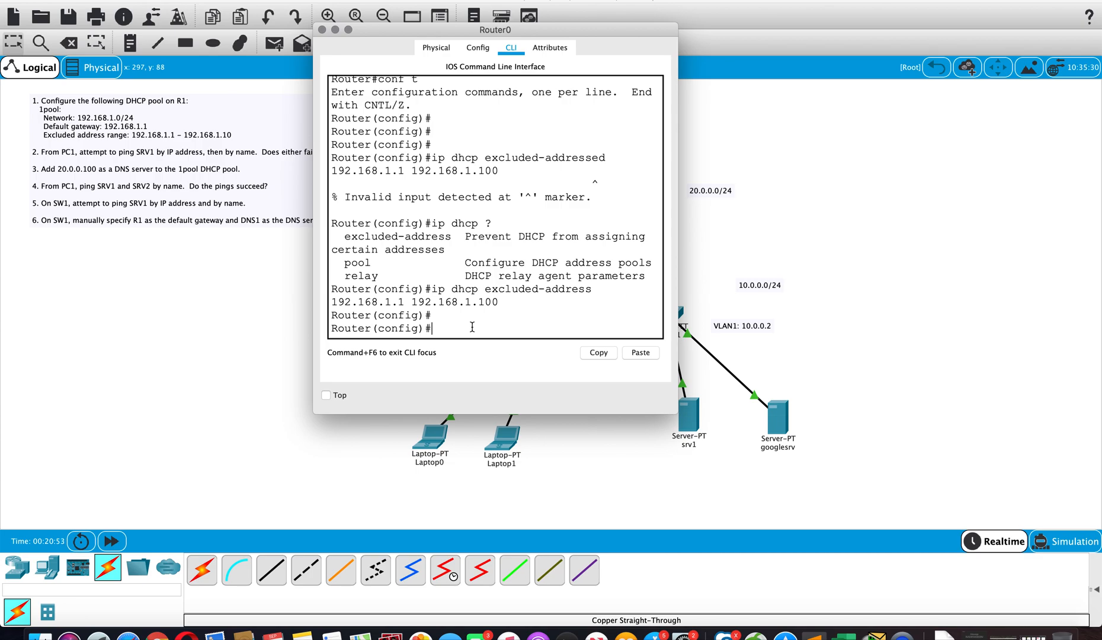
type("ip dhcp pool 1pool")
key("Return")
key("Return")
key("Return")
key("Return")
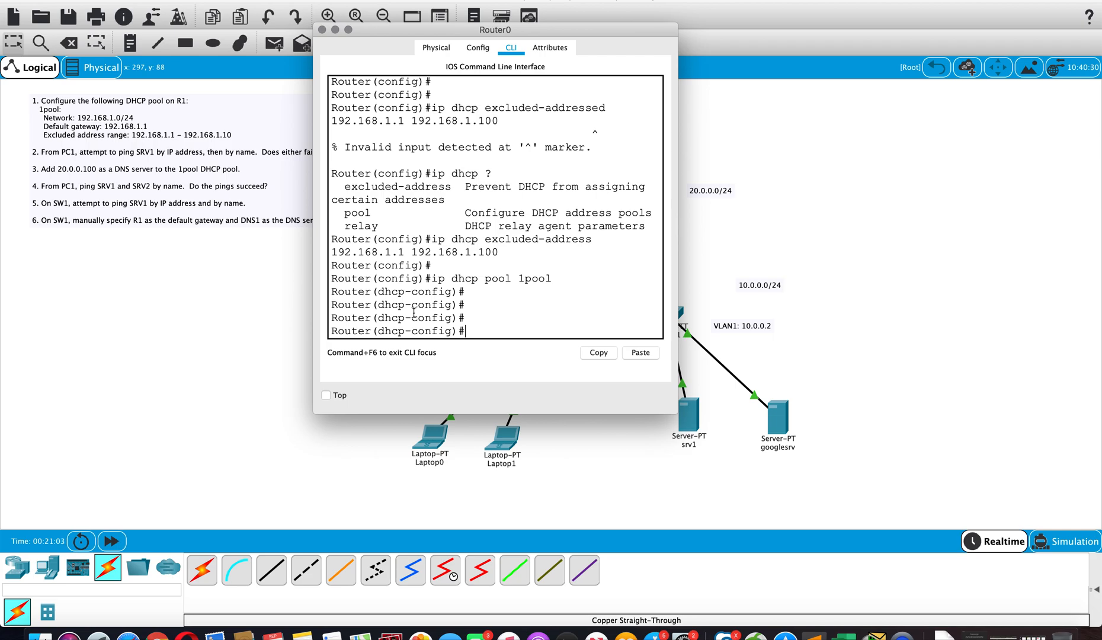
Step: List the pool commands and try to assign network 192.168.1.0 255.255.255.0 to the pool with the netowkr command
type("?")
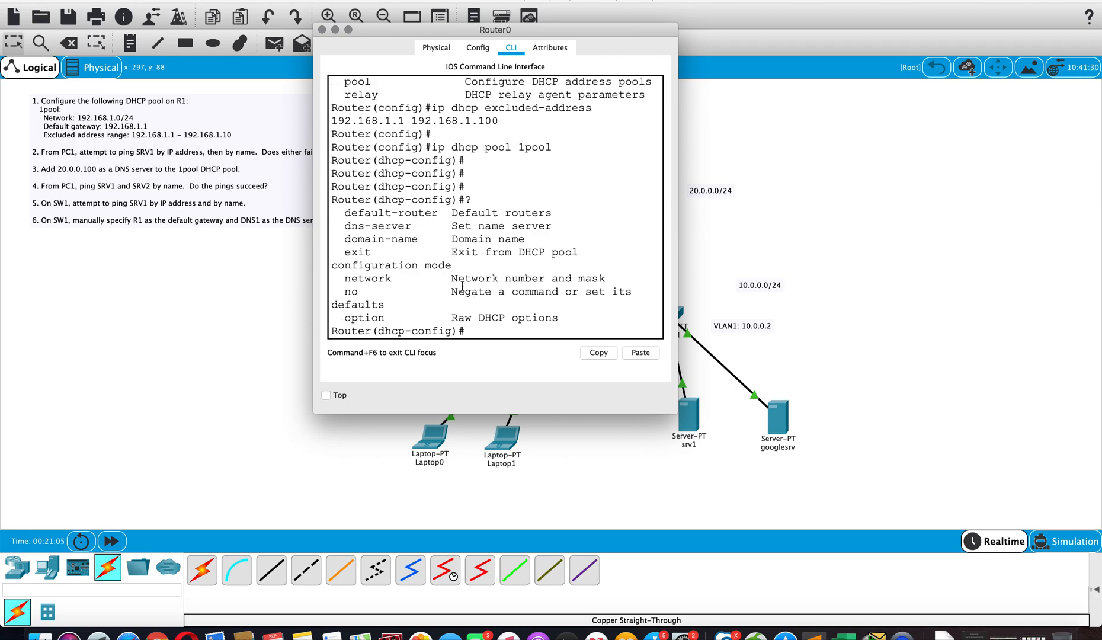
type("netowkr 192.168.1.0 255.255.255.0")
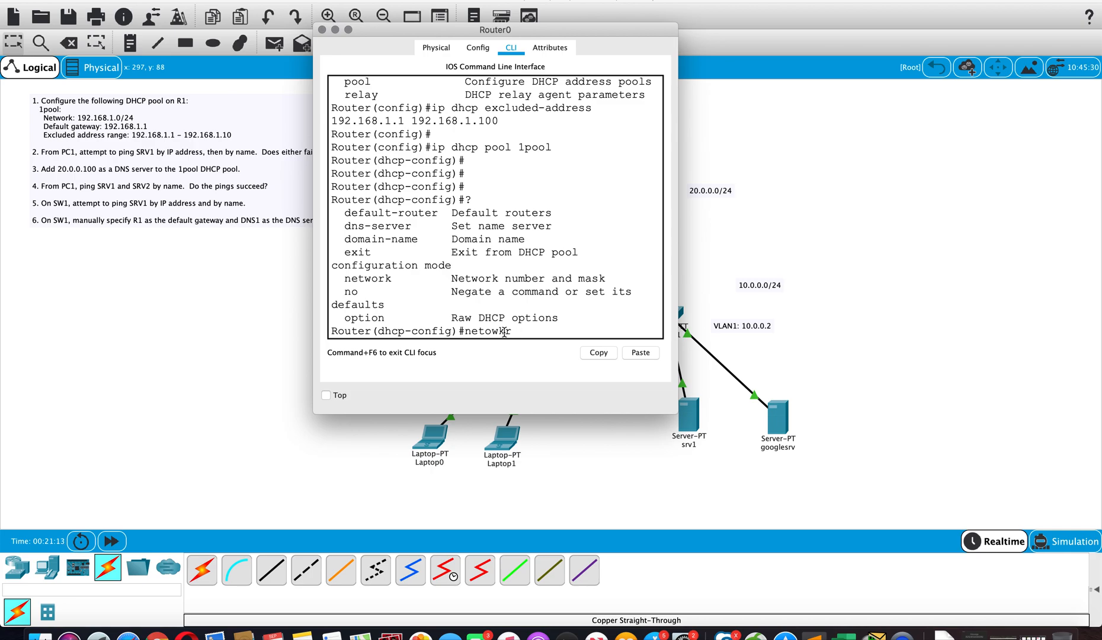
type("192.168.1.0 255.255.255.0")
key("Return")
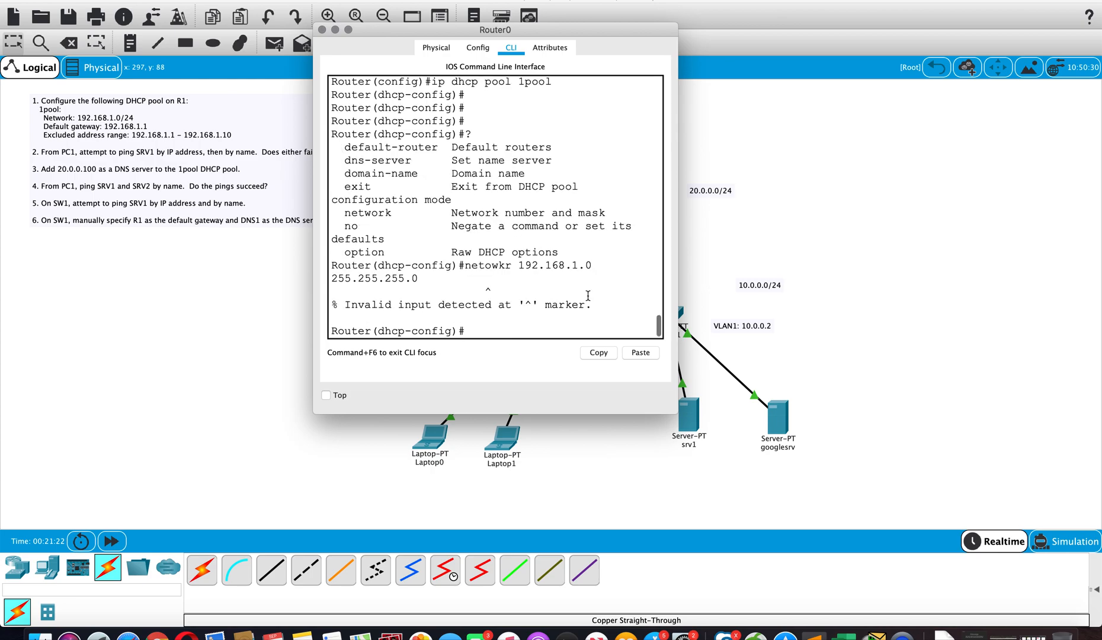
left_click_drag(678, 249, 760, 244)
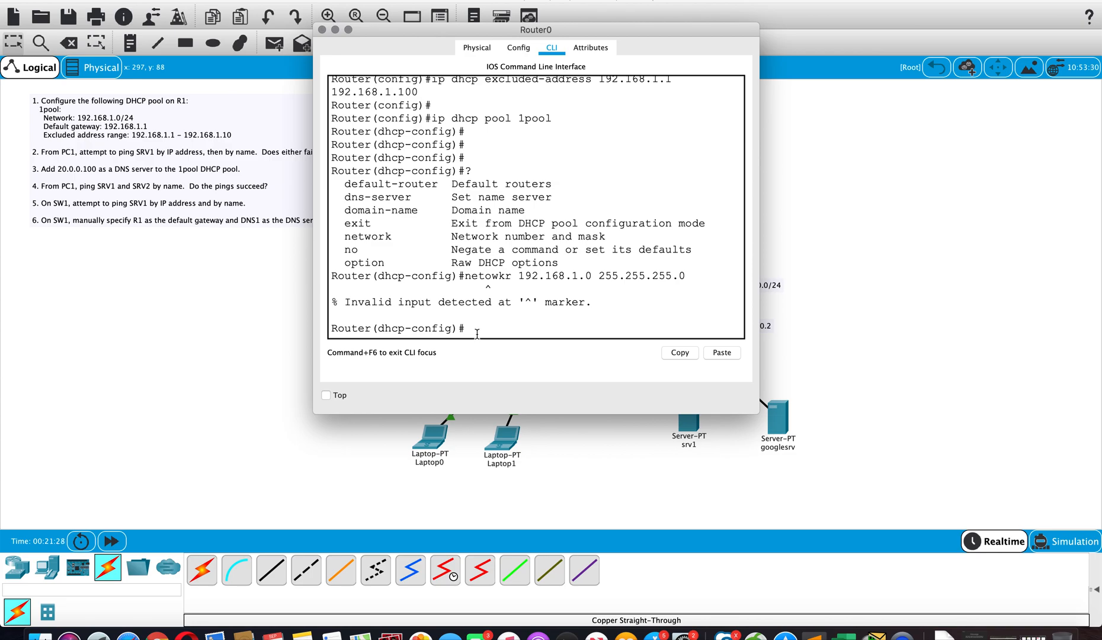
type("netowkr 192.168.1.0 255")
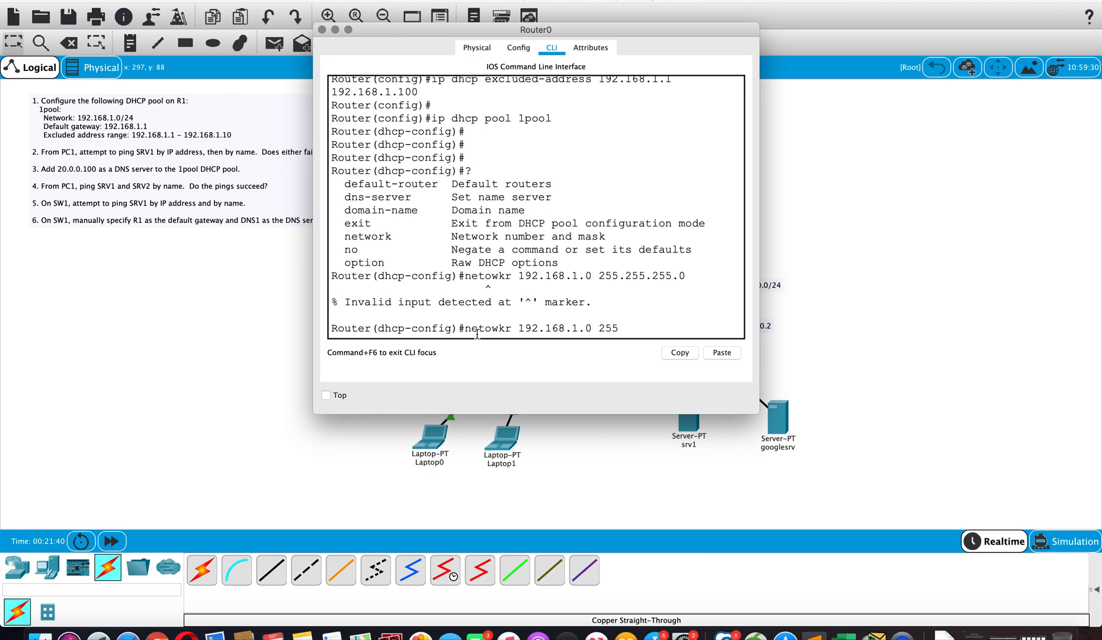
type(".255.255.0")
key("Return")
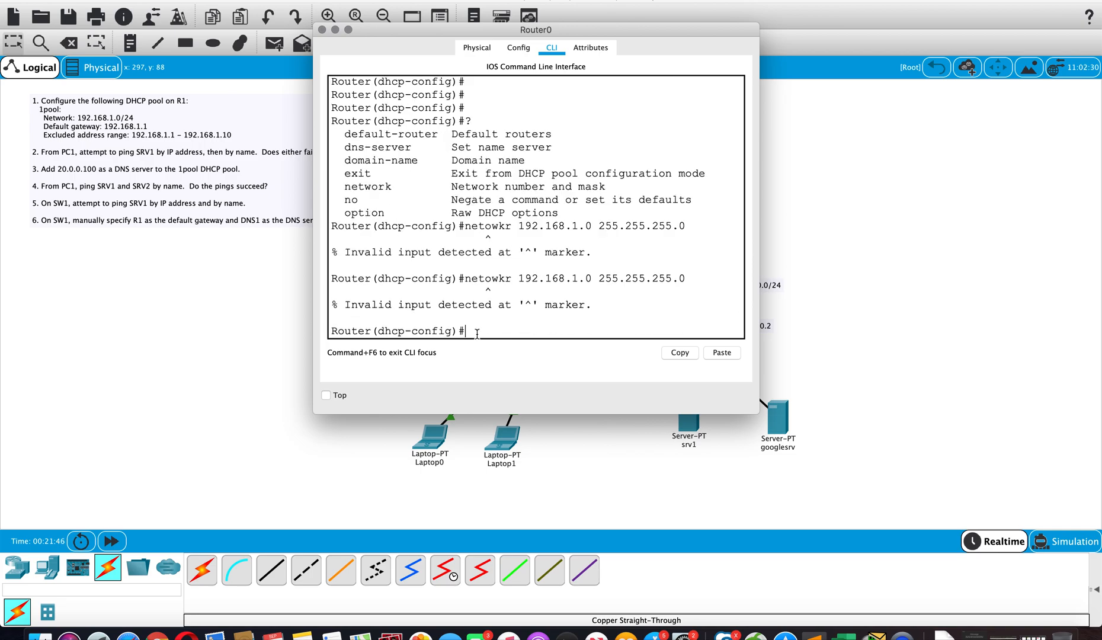
Step: Assign network 192.168.1.0 with subnet mask 255.255.255.0 to the 1pool DHCP pool
type("network 192.168.1.0 255.255.255.0")
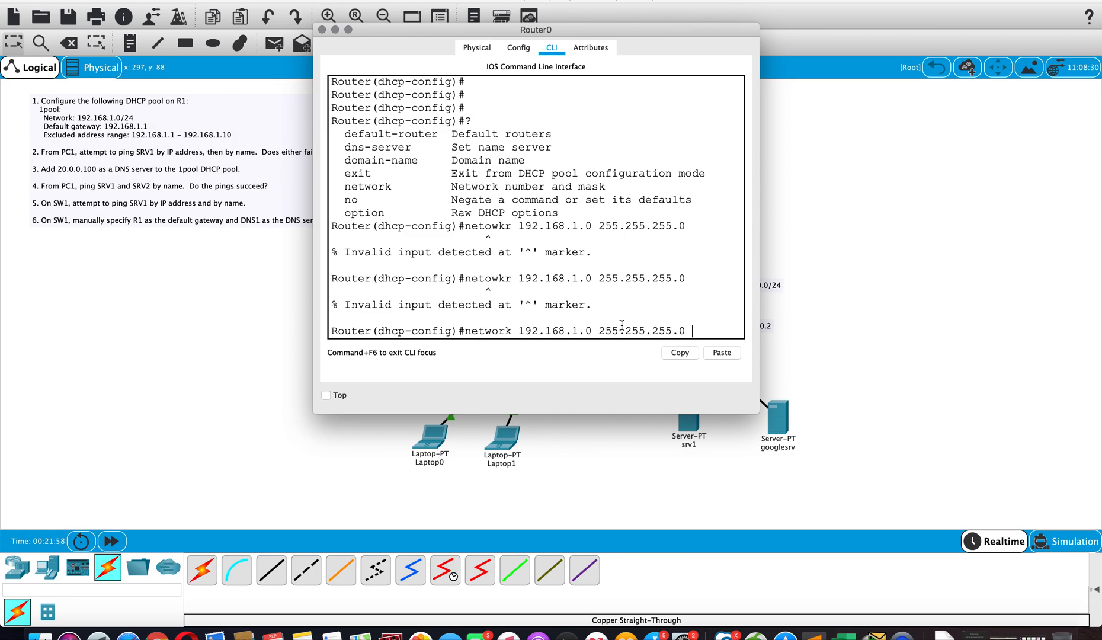
key("Return")
key("Return")
key("Return")
key("Return")
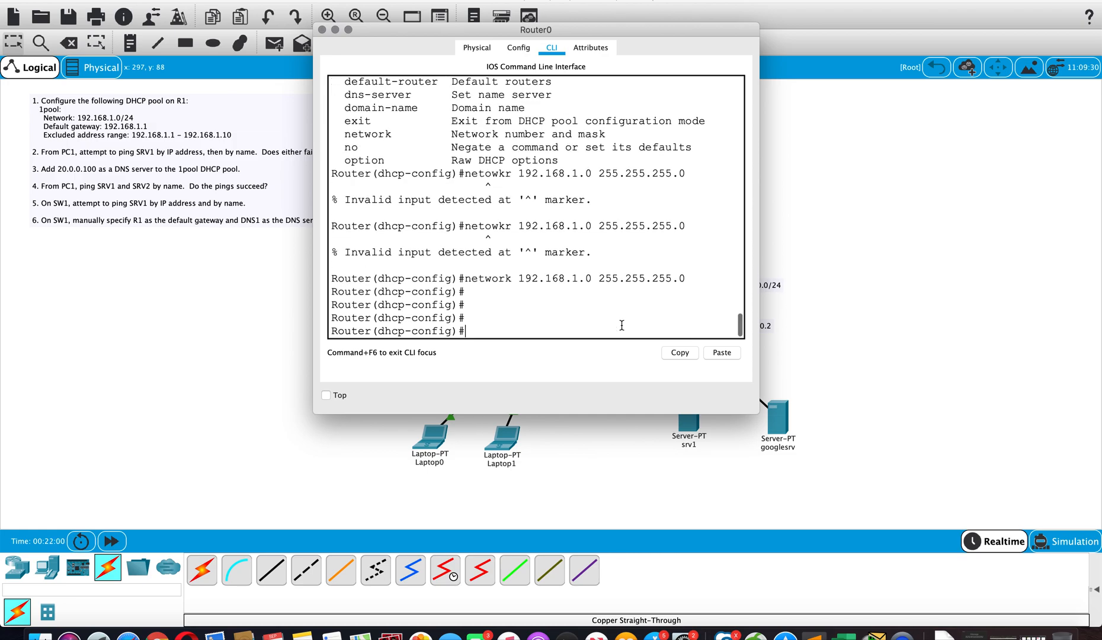
Step: List the pool commands again and try to set the gateway to 192.168.1.1 with the default-touter command
type("?")
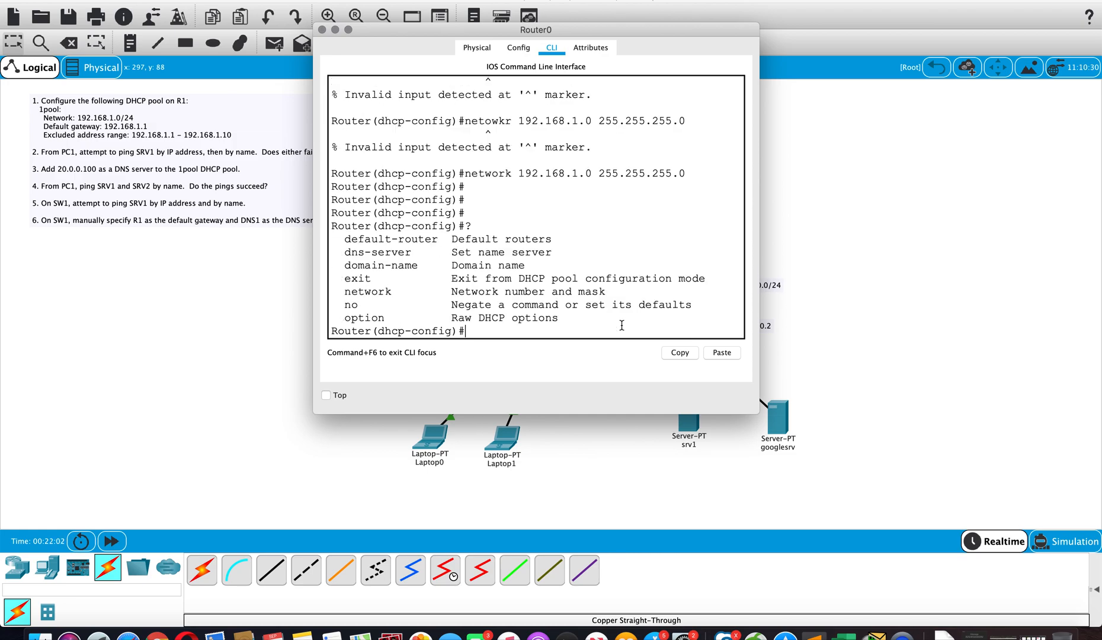
type("def")
type("ai")
type("ult-")
type("touter")
type(" 192")
type(".1")
type("6")
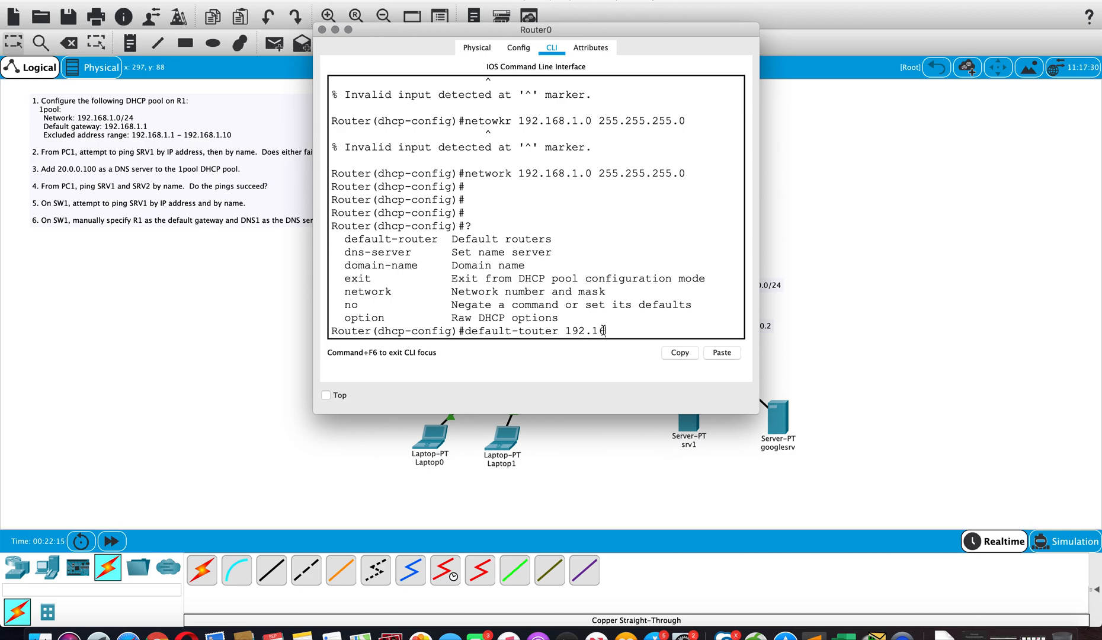
type("8.1.1")
key("Return")
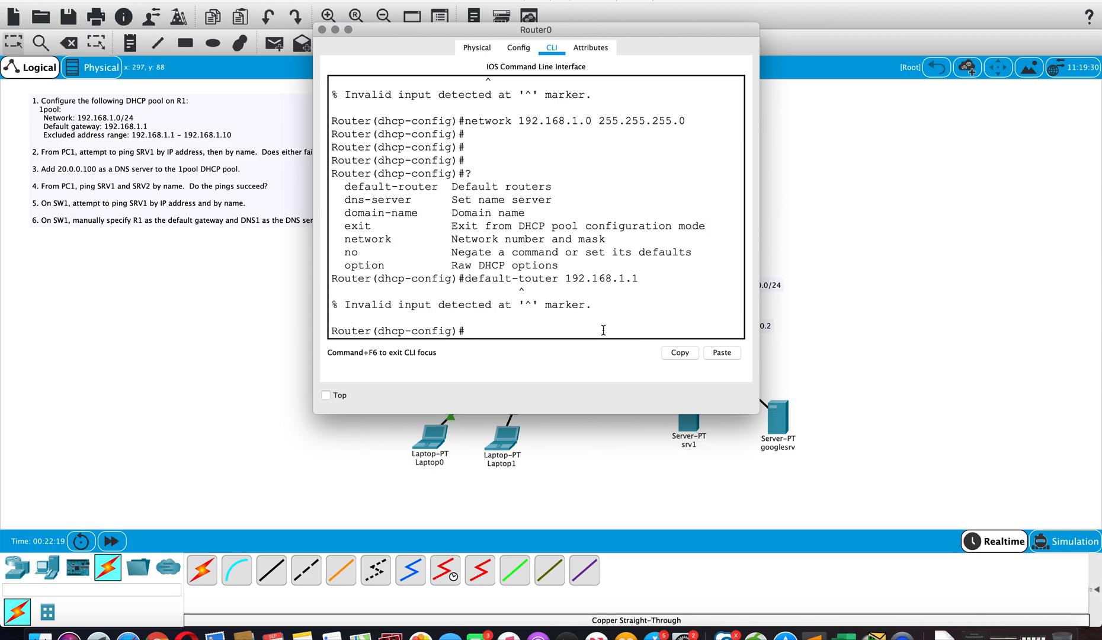
Step: Set the 1pool DHCP pool's default router to 192.168.1.1
type("default-router 192.168.1.1")
key("Return")
key("Return")
key("Return")
key("Return")
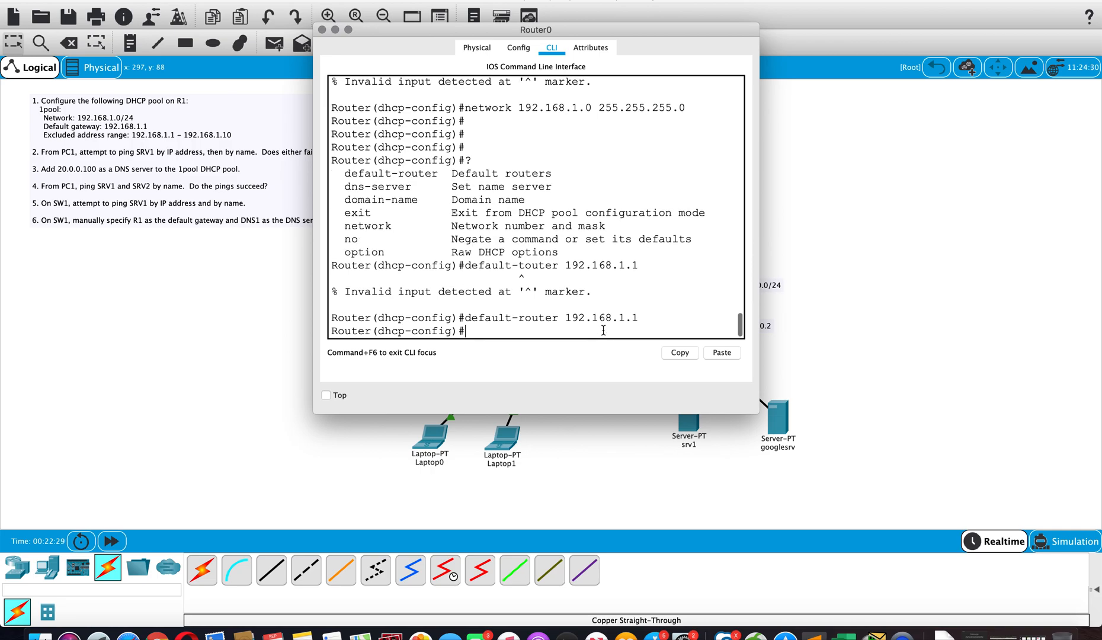
key("Return")
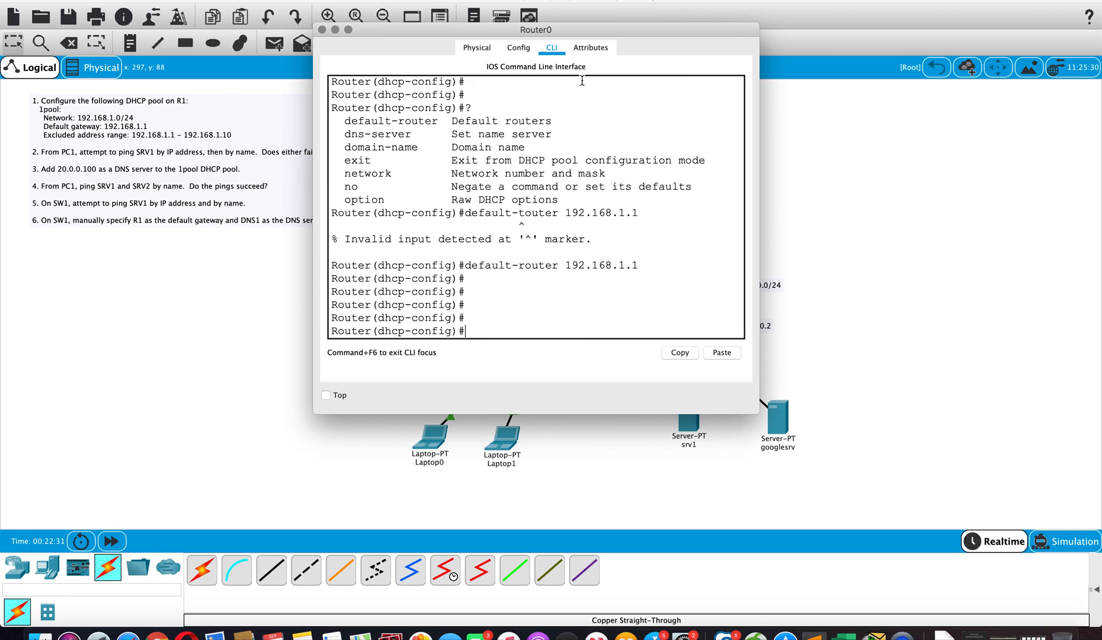
Step: Add 20.0.0.100 as the DNS server of the 1pool DHCP pool and close Router0's window
left_click_drag(537, 35, 259, 146)
mouse_move(491, 173)
left_mouse_down()
mouse_move(499, 195)
mouse_move(489, 174)
left_mouse_up()
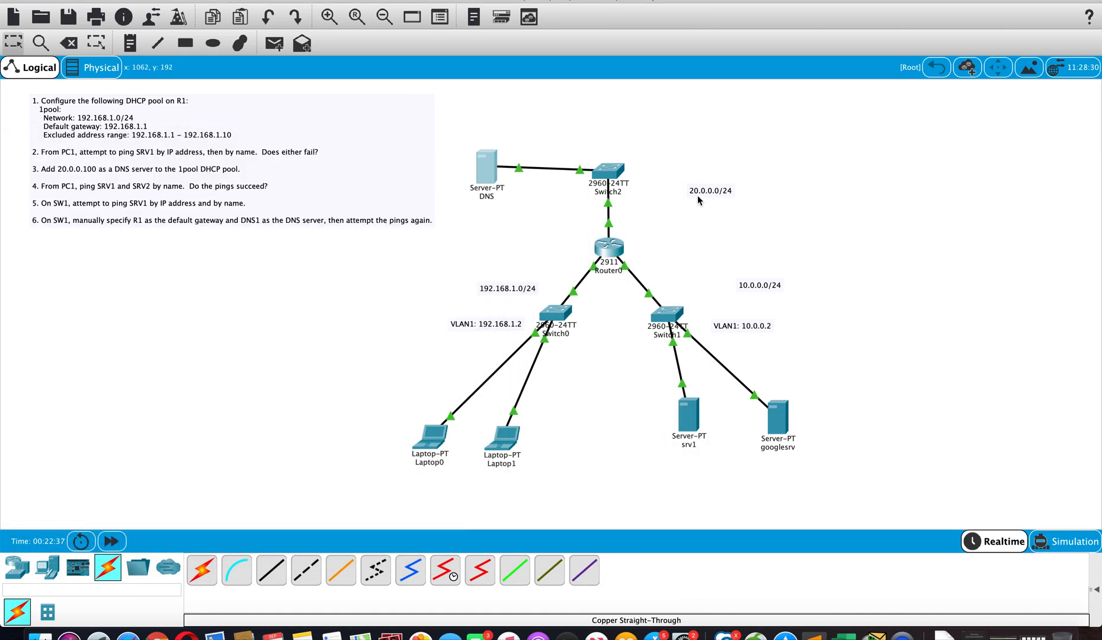
left_click(609, 247)
type("dns")
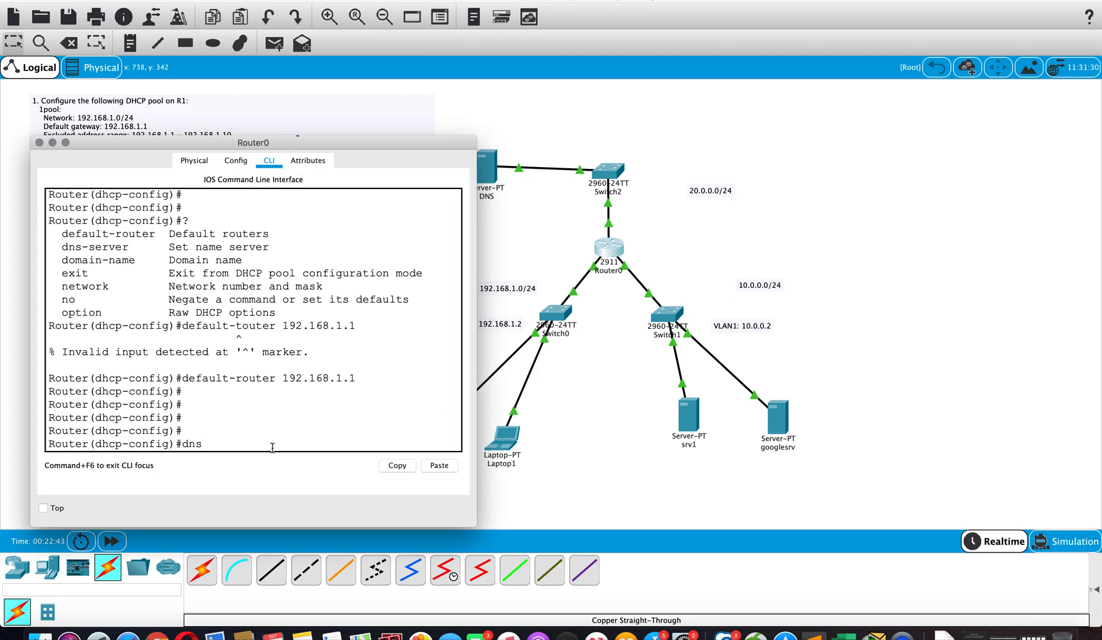
type("-server 20.0.0.100")
key("Return")
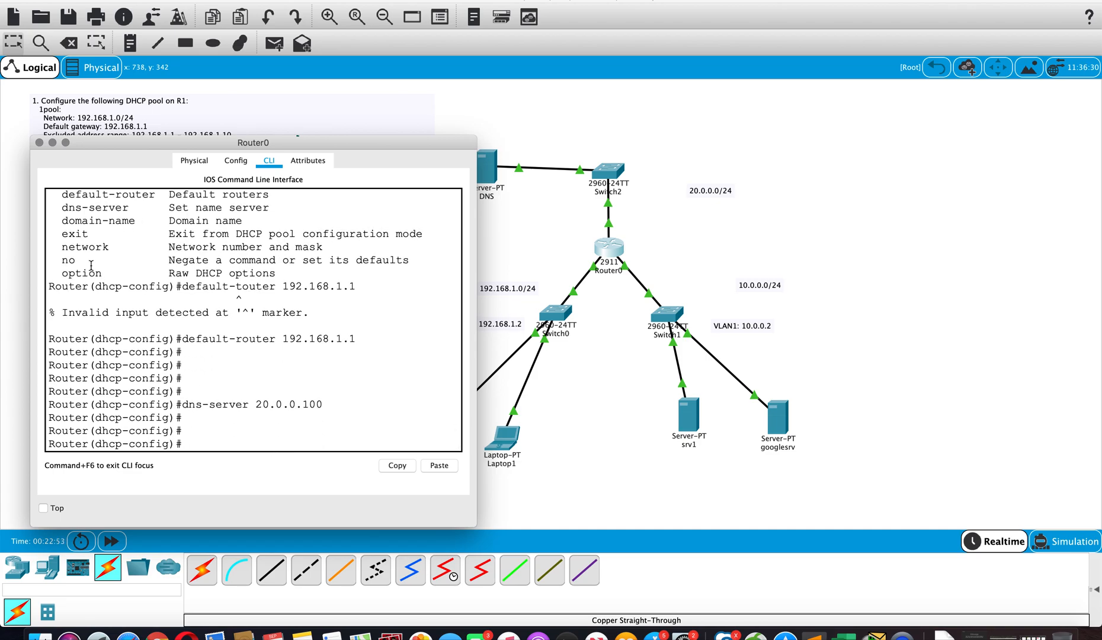
left_click(39, 142)
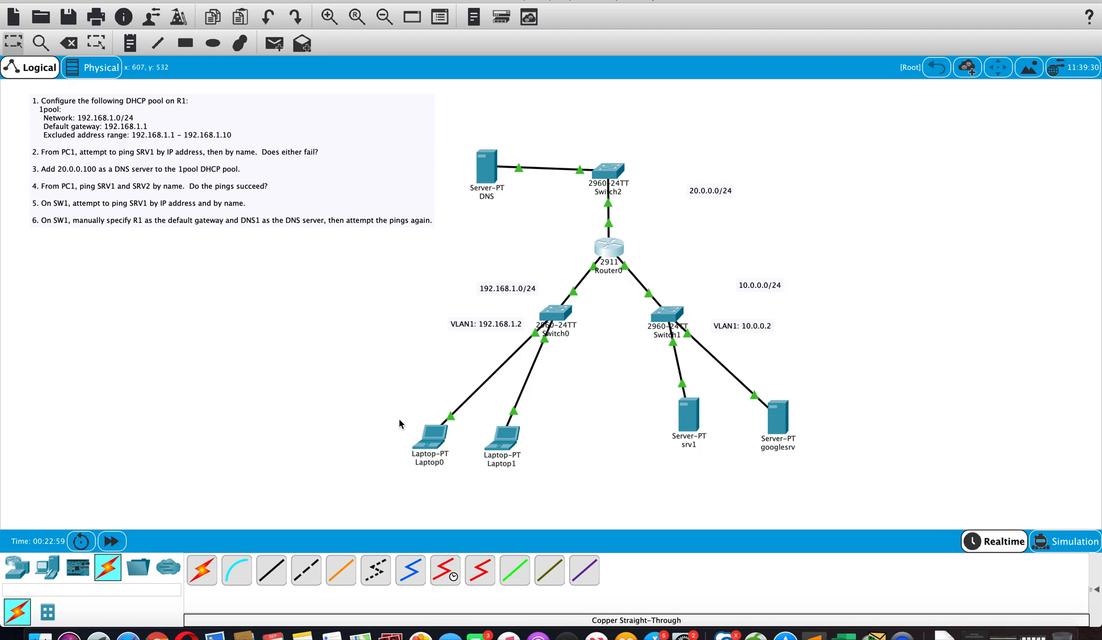
Step: Check Laptop0's current IP configuration by running ipconfig in its command prompt
left_click(428, 439)
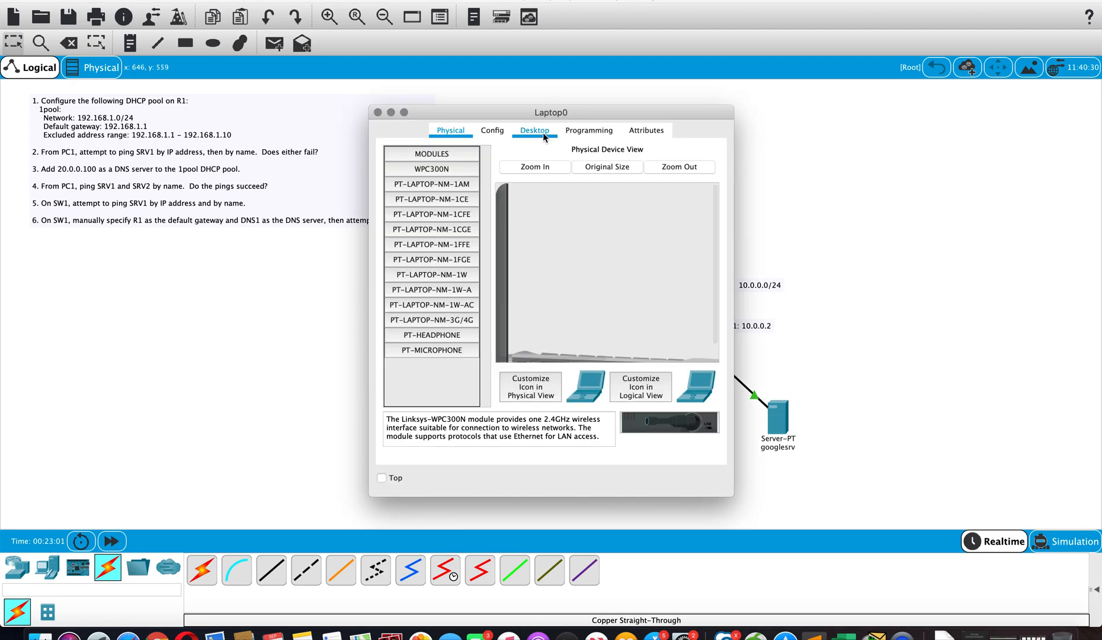
left_click_drag(532, 110, 231, 93)
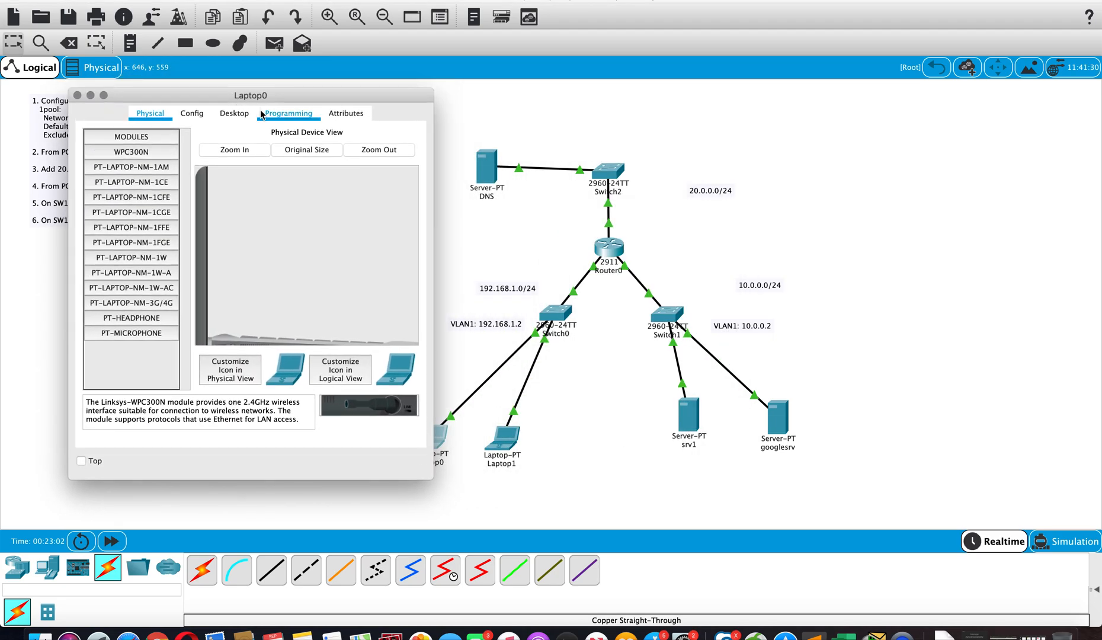
left_click(236, 113)
left_click(352, 161)
type("ipconfig")
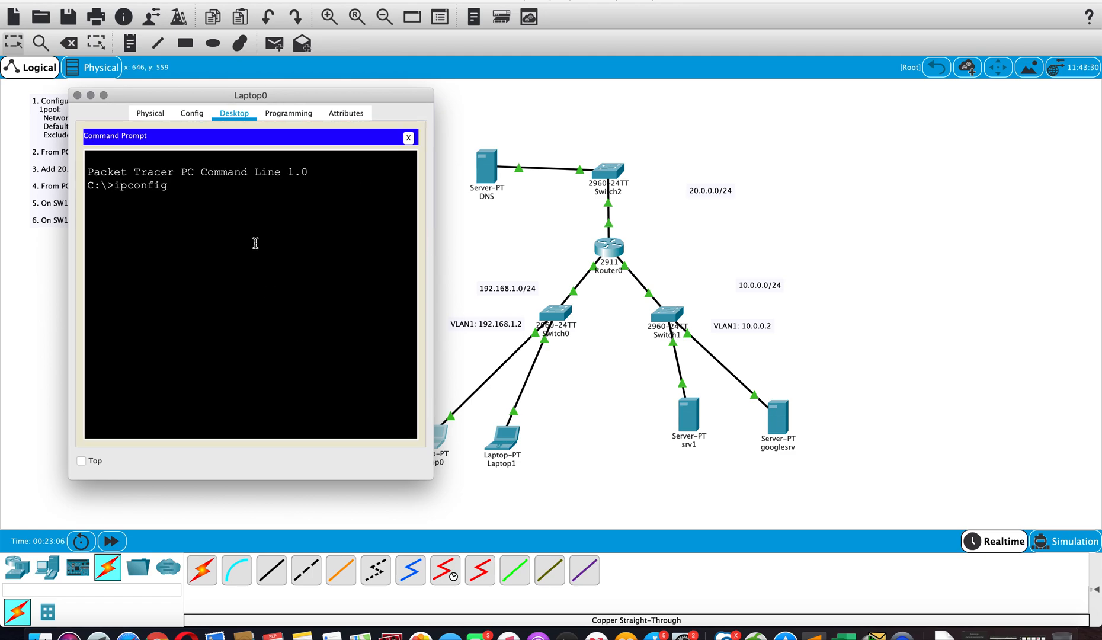
key("Return")
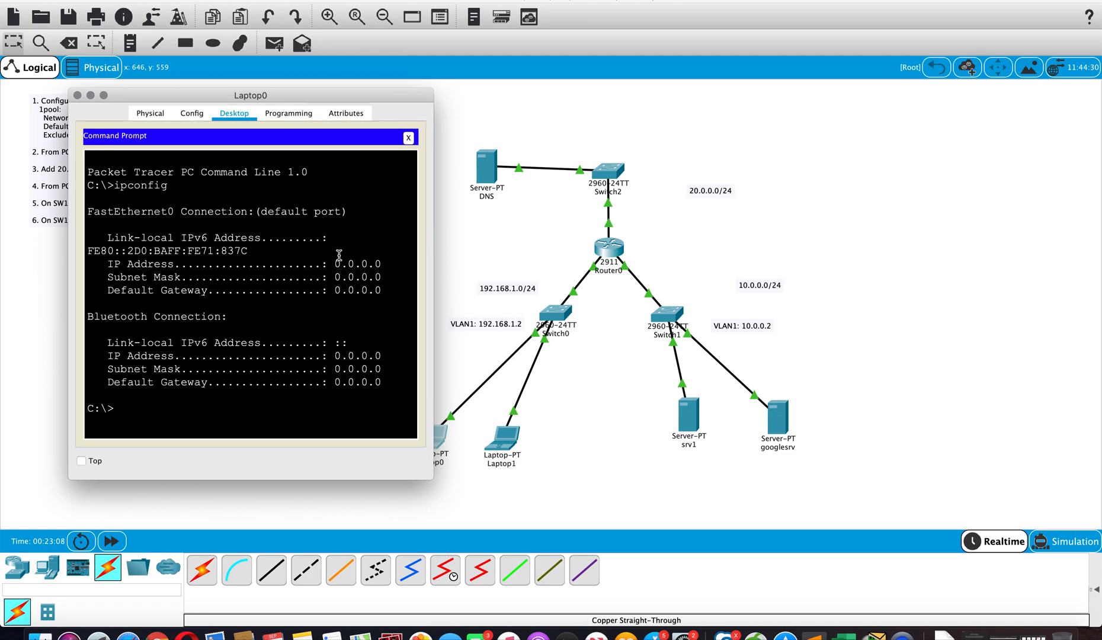
Step: Run ipconfig /release and ipconfig /renew on Laptop0, review the address details it receives, and close its window
left_click_drag(114, 240, 276, 381)
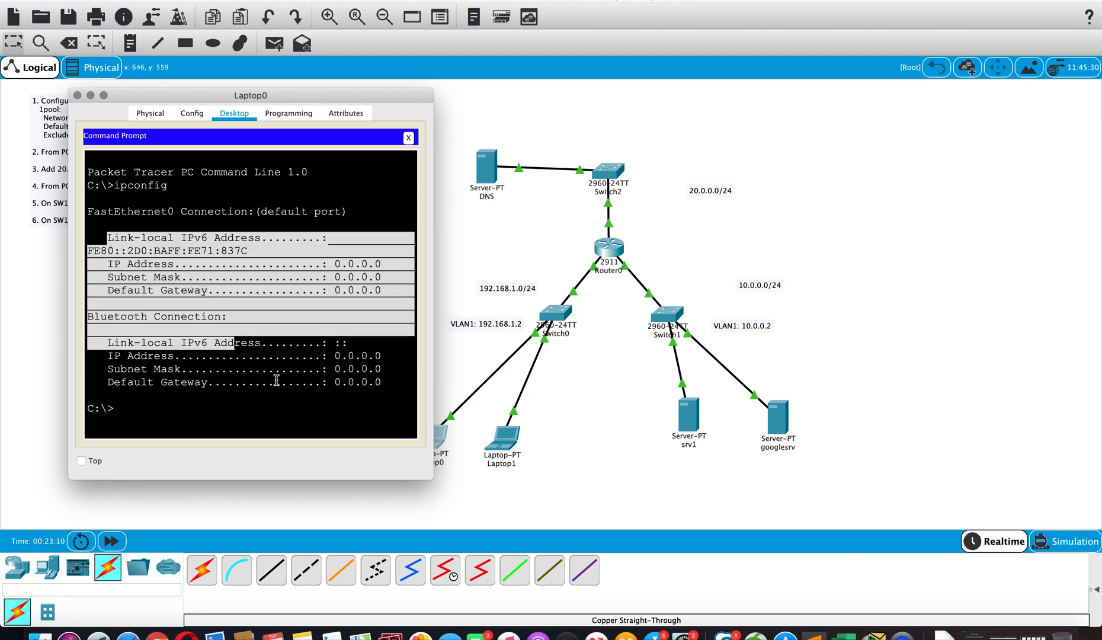
left_click(194, 418)
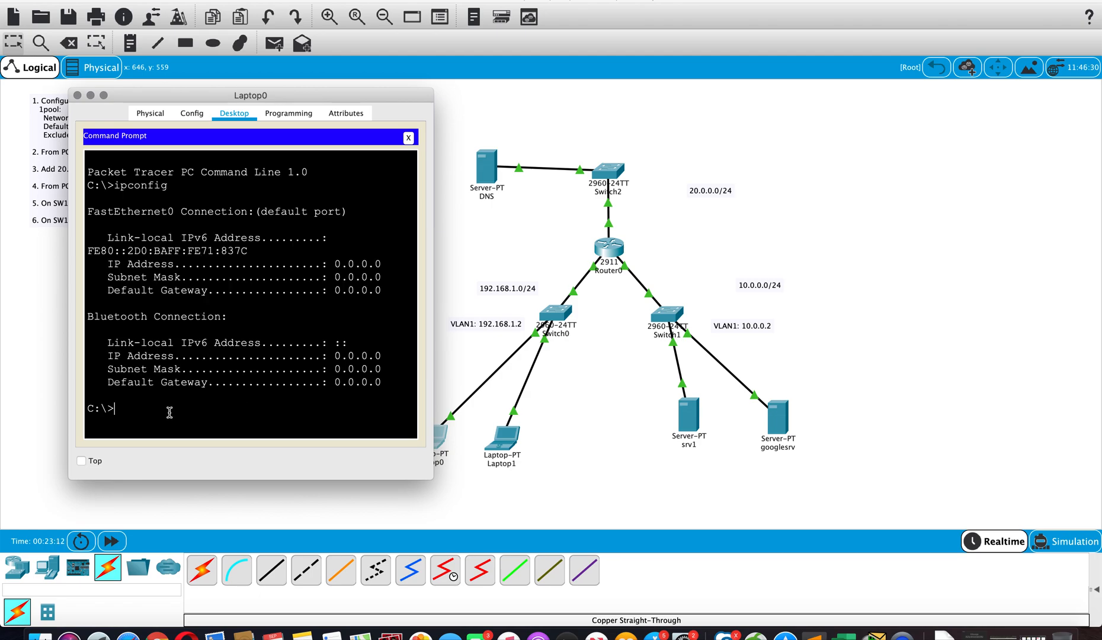
type("ipconfig /release")
key("Return")
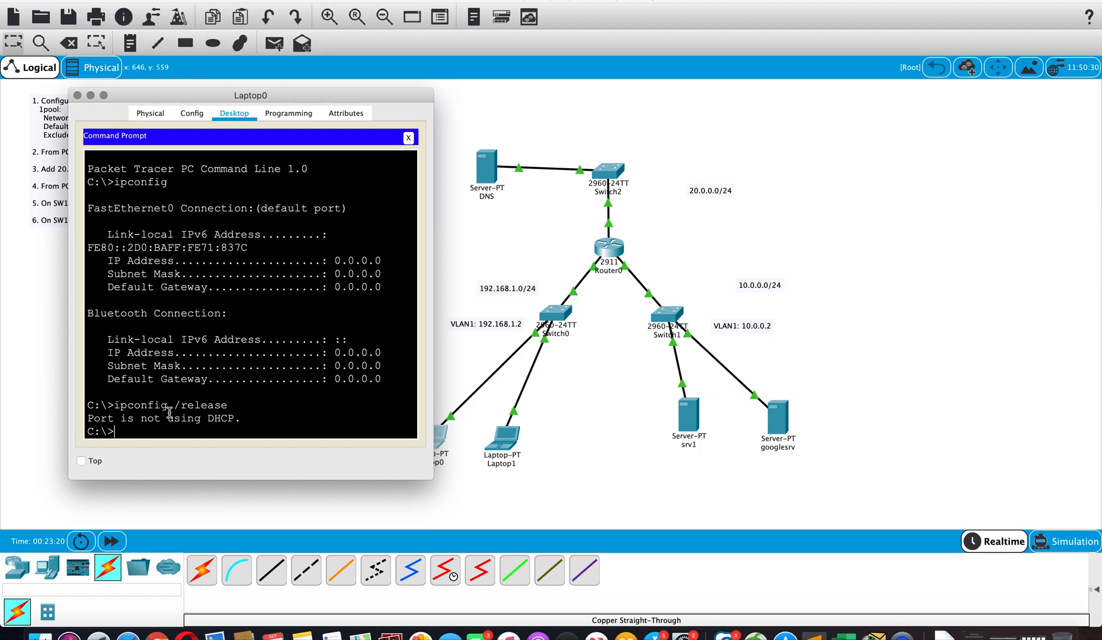
type("ipconfig /renew")
key("Return")
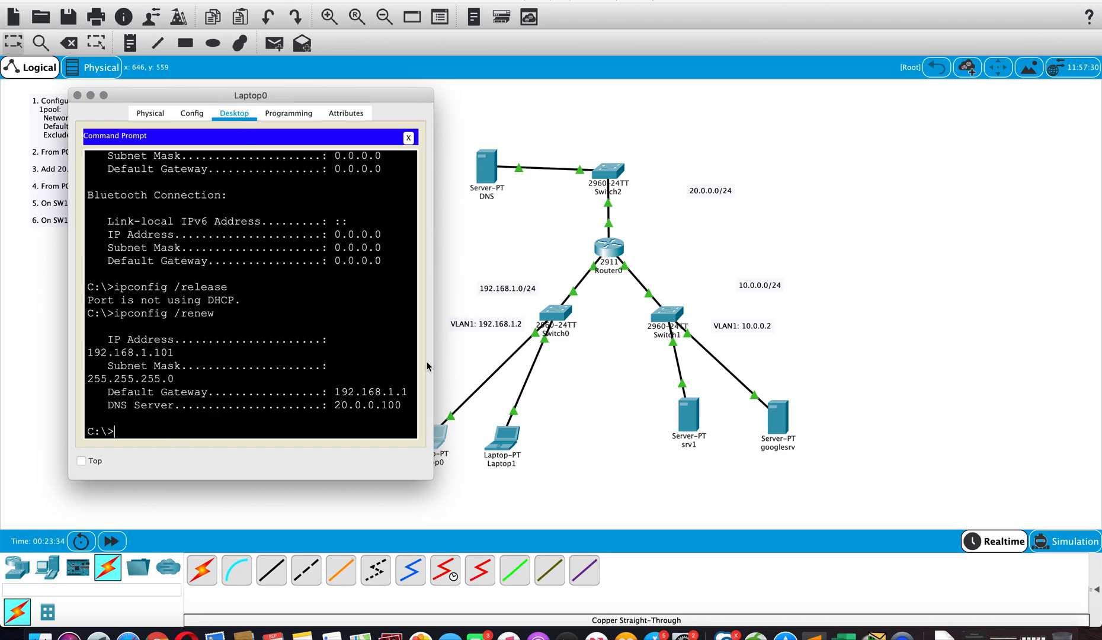
left_click_drag(434, 359, 579, 355)
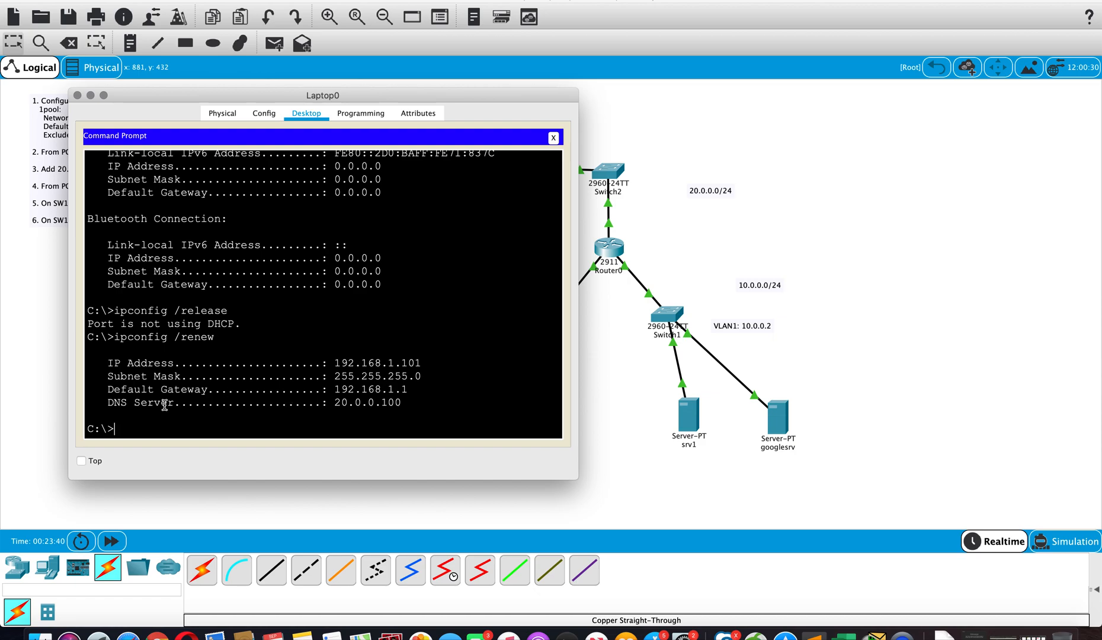
left_click_drag(107, 363, 407, 403)
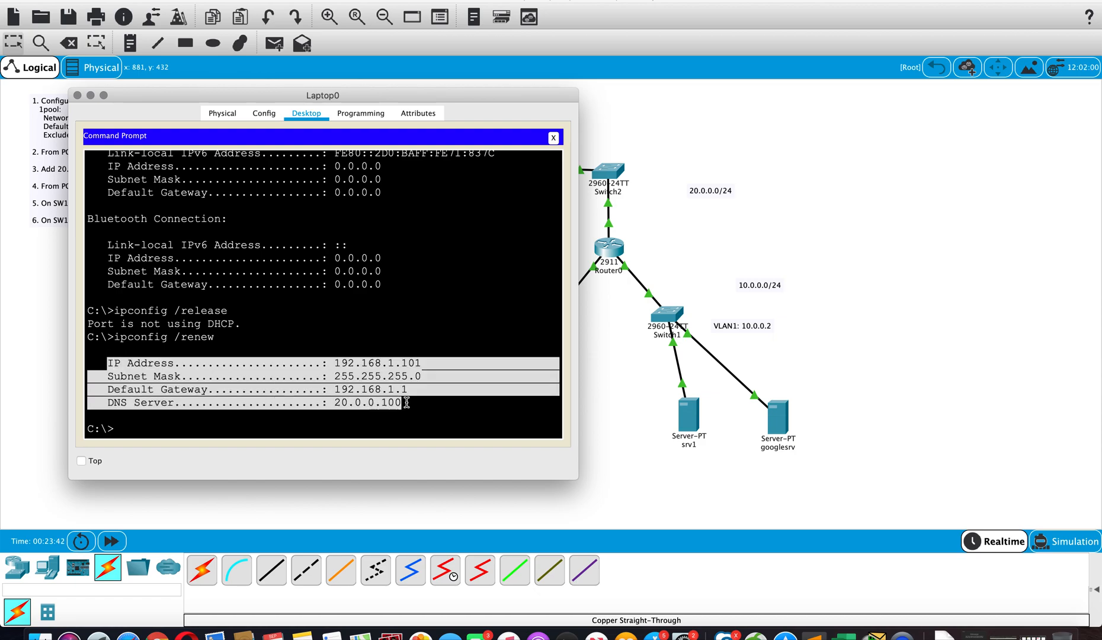
left_click(77, 95)
Step: Run ipconfig /renew in Laptop1's command prompt, review the address details it receives, and close its window
left_click(510, 443)
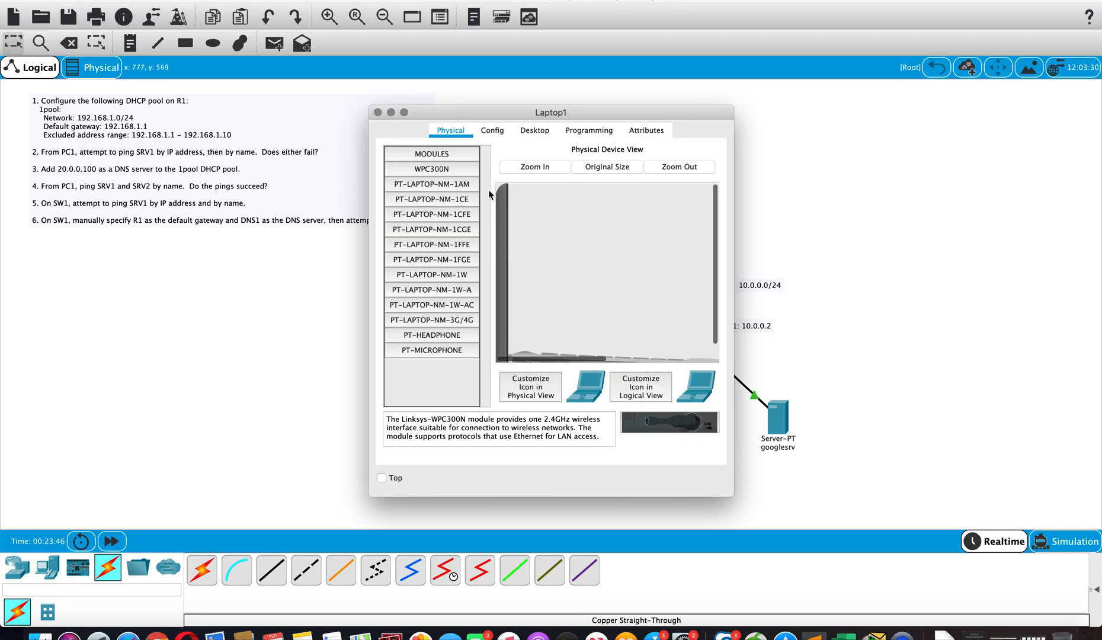
left_click_drag(520, 112, 205, 107)
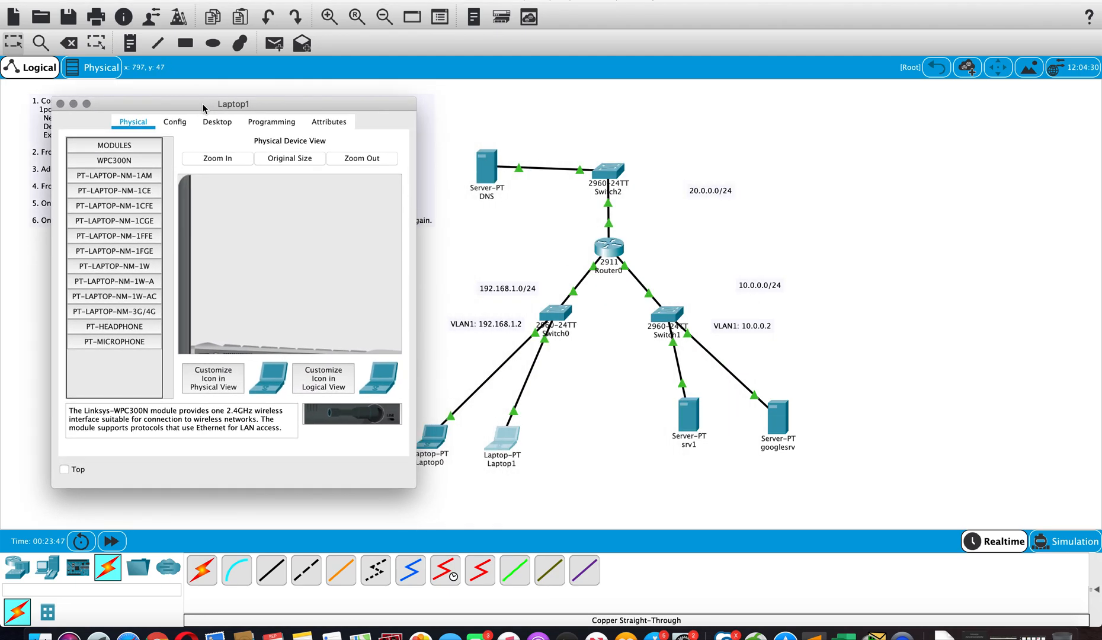
left_click(204, 124)
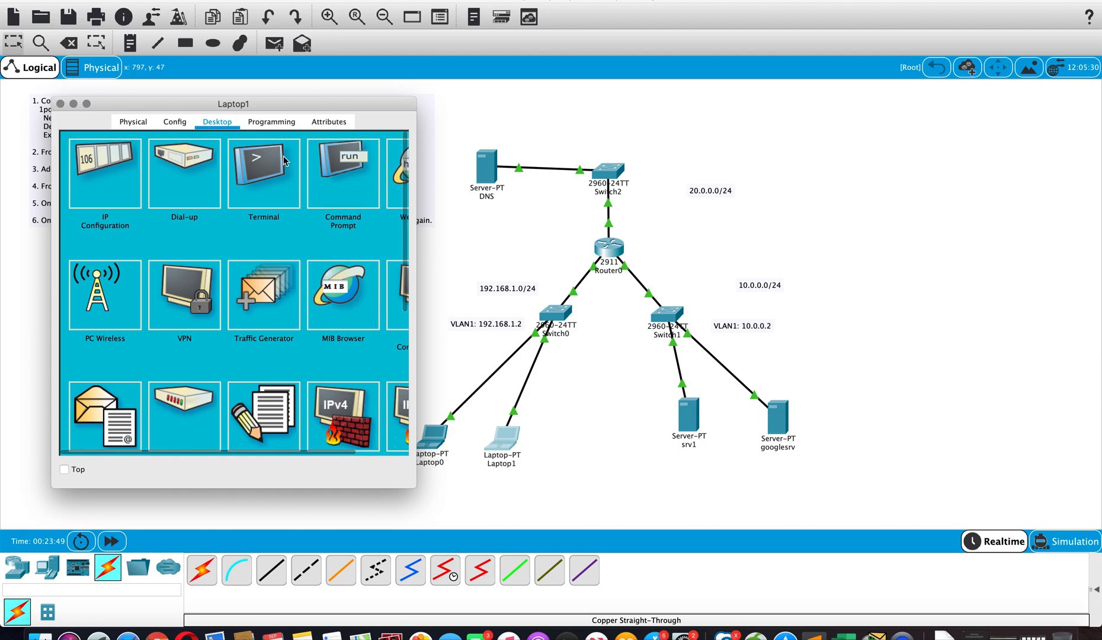
left_click(336, 165)
type("ipc")
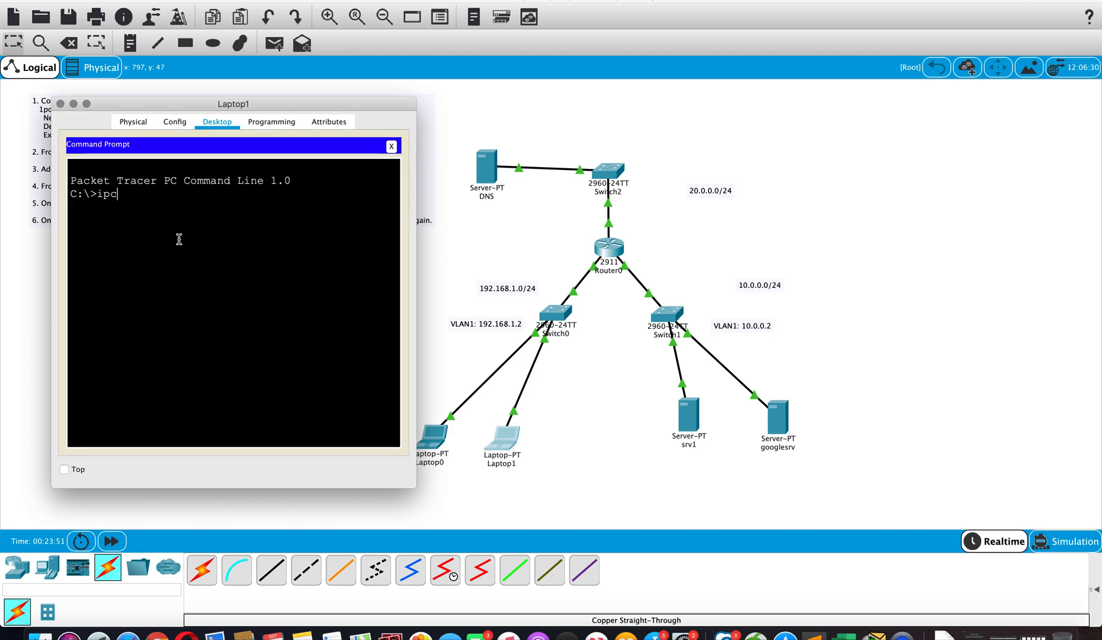
type("o")
key("BackSpace")
key("BackSpace")
key("BackSpace")
type("pconfig ")
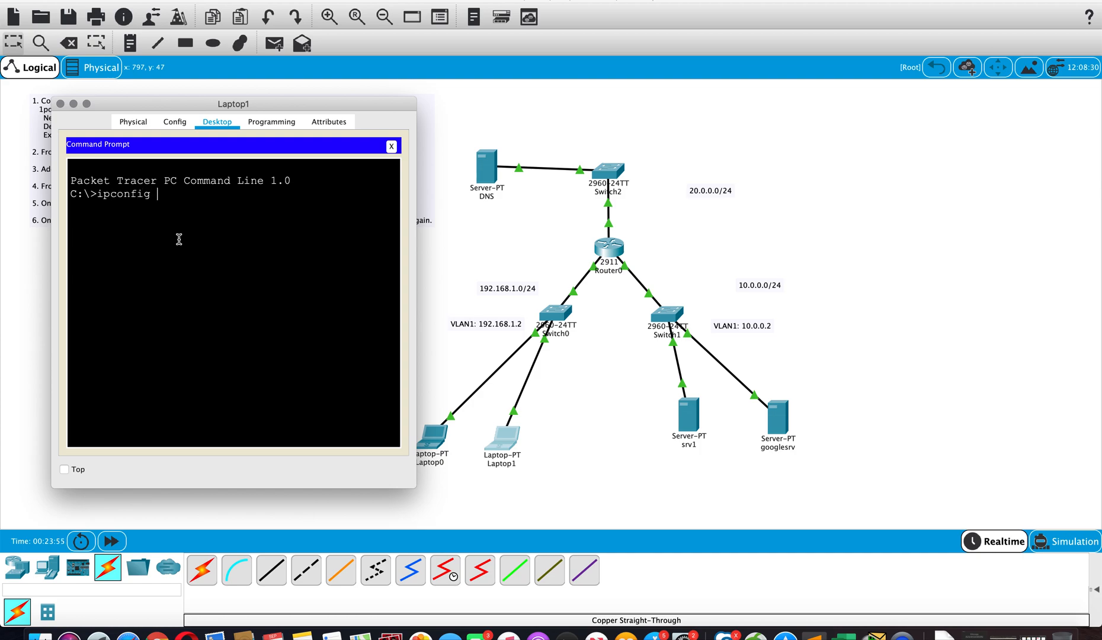
type("/renew")
key("Return")
left_click_drag(419, 244, 499, 237)
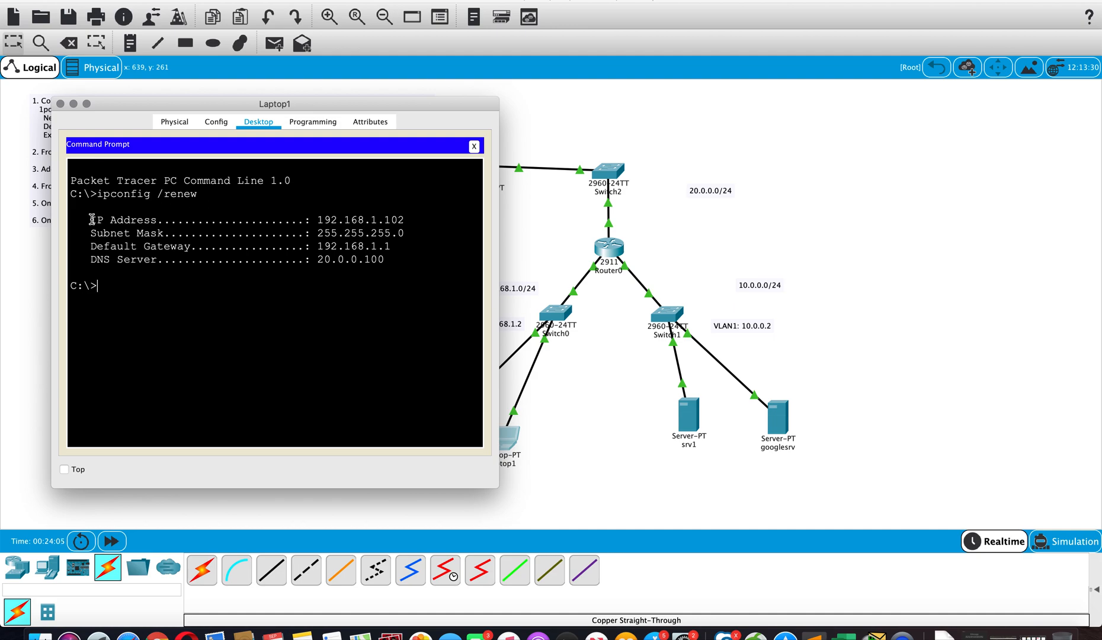
left_click_drag(92, 219, 406, 258)
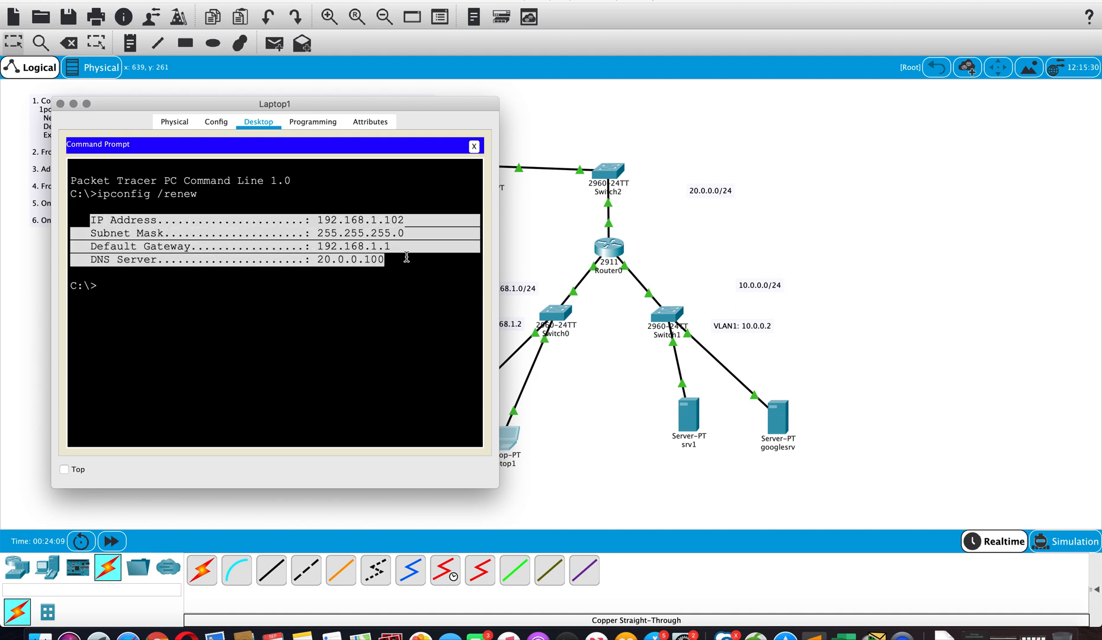
left_click(60, 104)
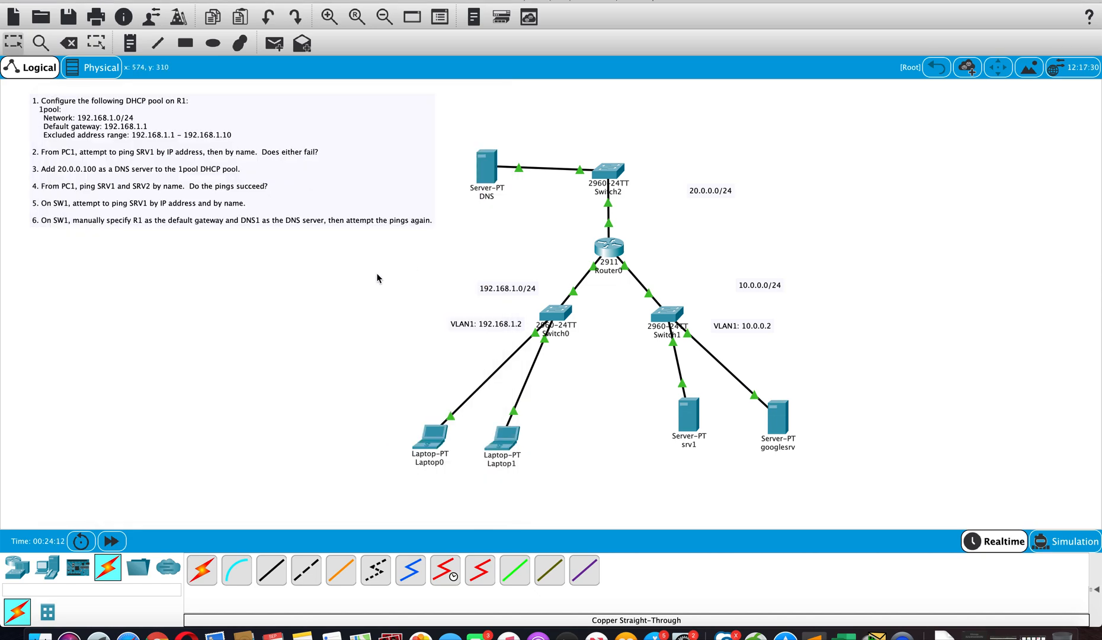
Step: Ping srv1 by its IP address 10.0.0.101 from Laptop0's command prompt
left_click_drag(492, 168, 495, 171)
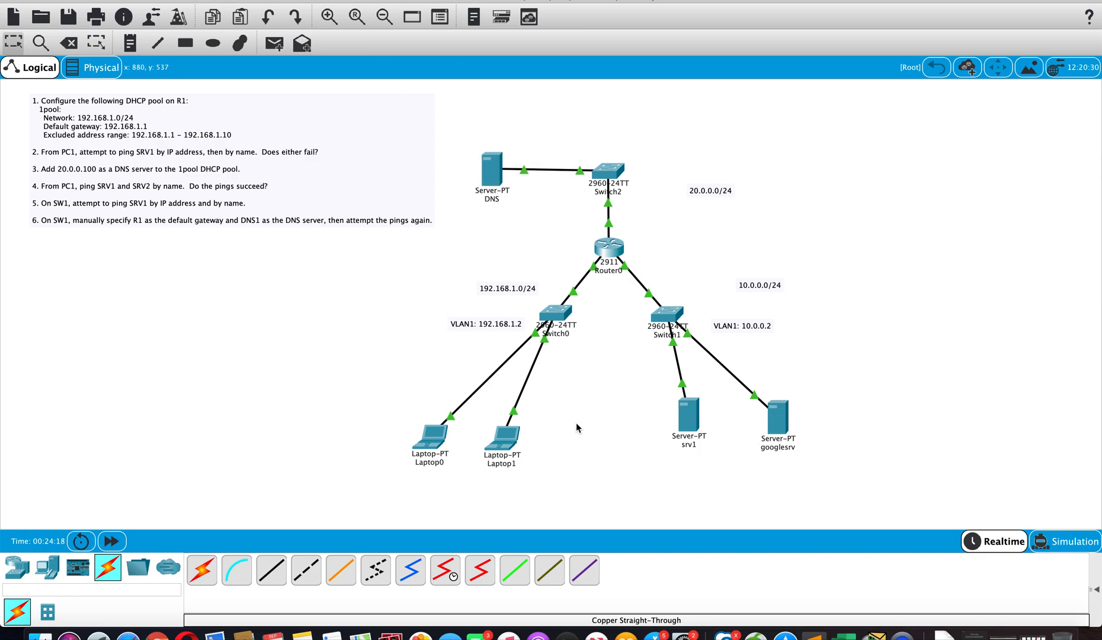
left_click(445, 428)
left_click_drag(544, 118, 224, 100)
left_click(340, 155)
scroll(237, 300, "down", 5)
type("ping 10.")
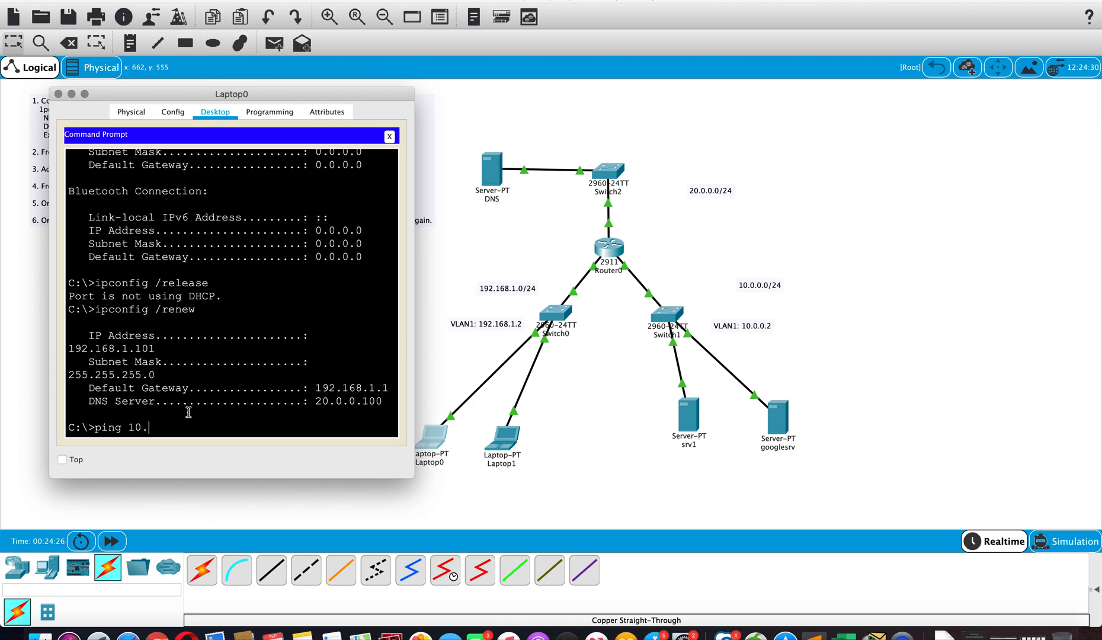
type("0.0.101")
key("Return")
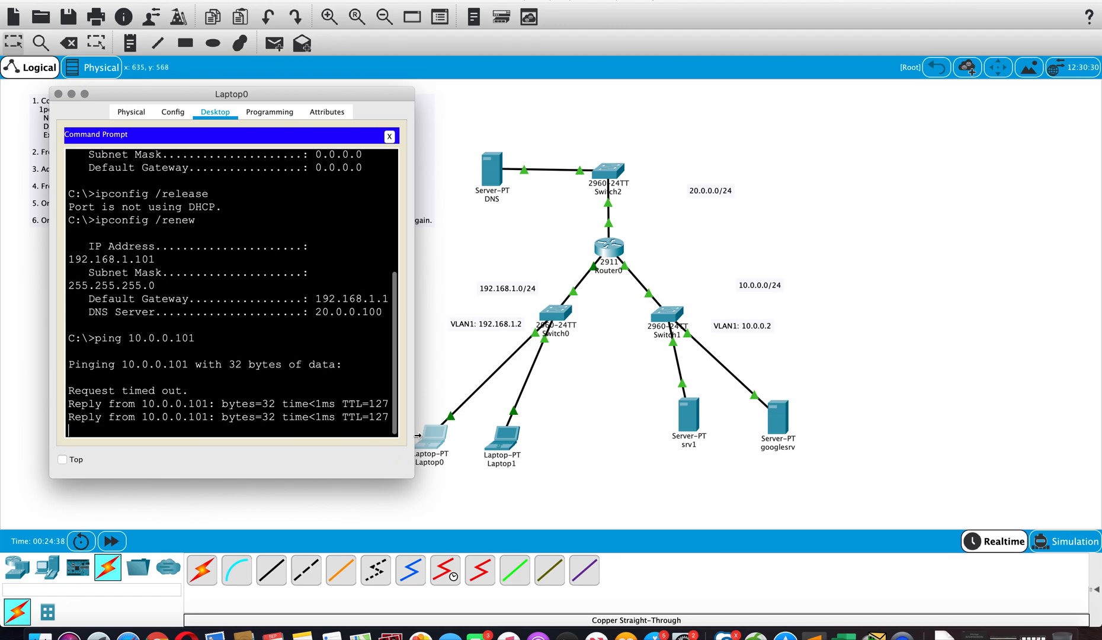
Step: Widen Laptop0's window and ping 10.0.0.102 from its command prompt
left_click_drag(416, 457, 491, 457)
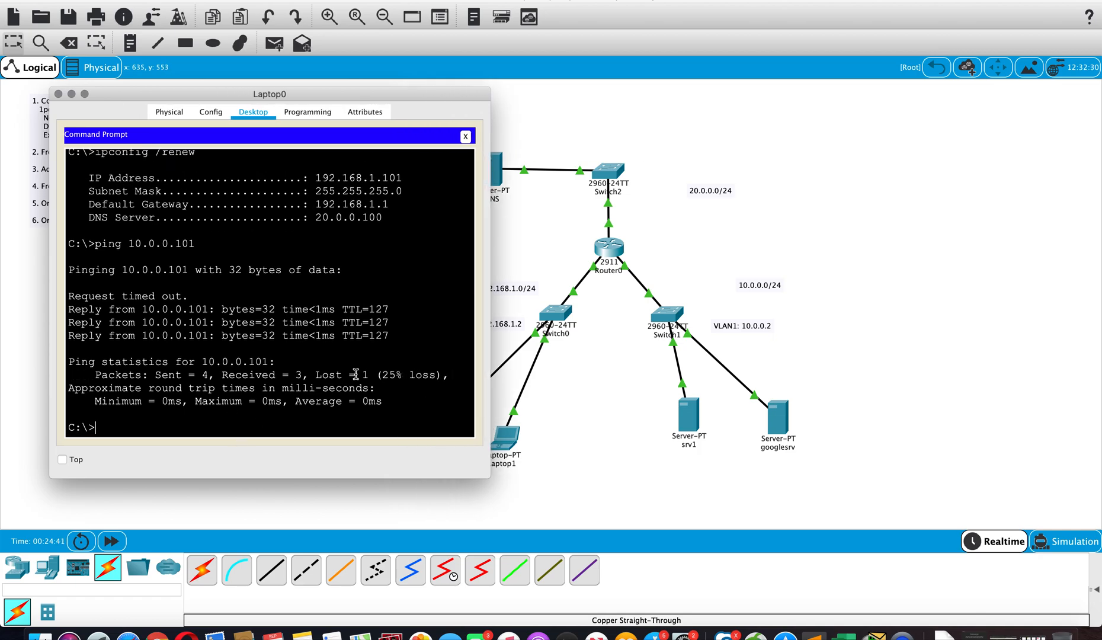
type("ping 10.0.0.102")
key("Return")
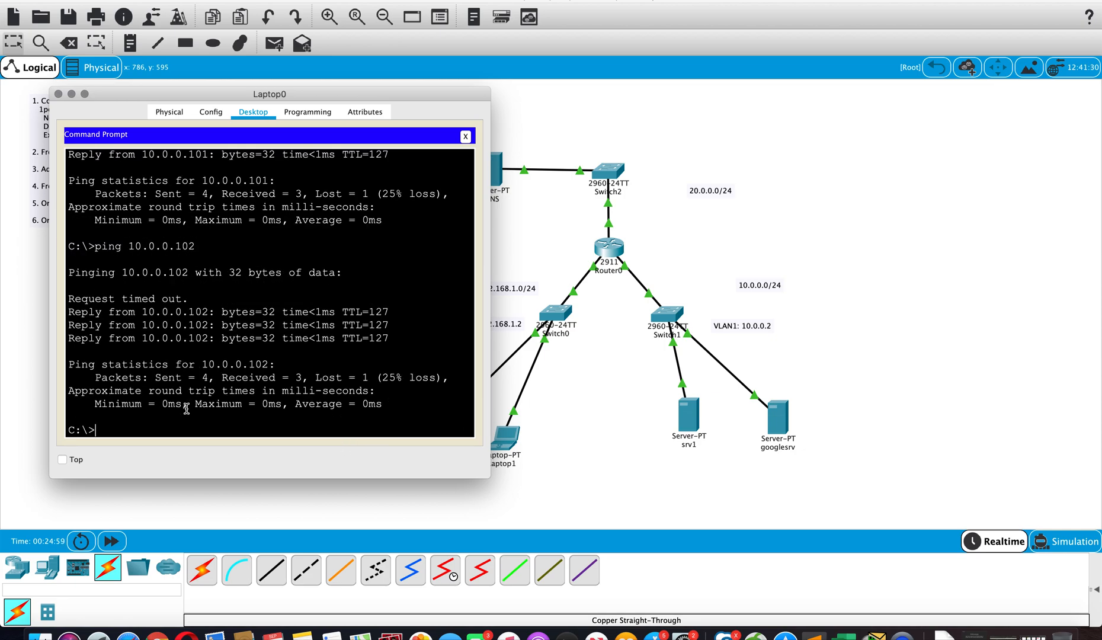
mouse_move(232, 94)
left_mouse_down()
mouse_move(237, 126)
mouse_move(236, 107)
left_mouse_up()
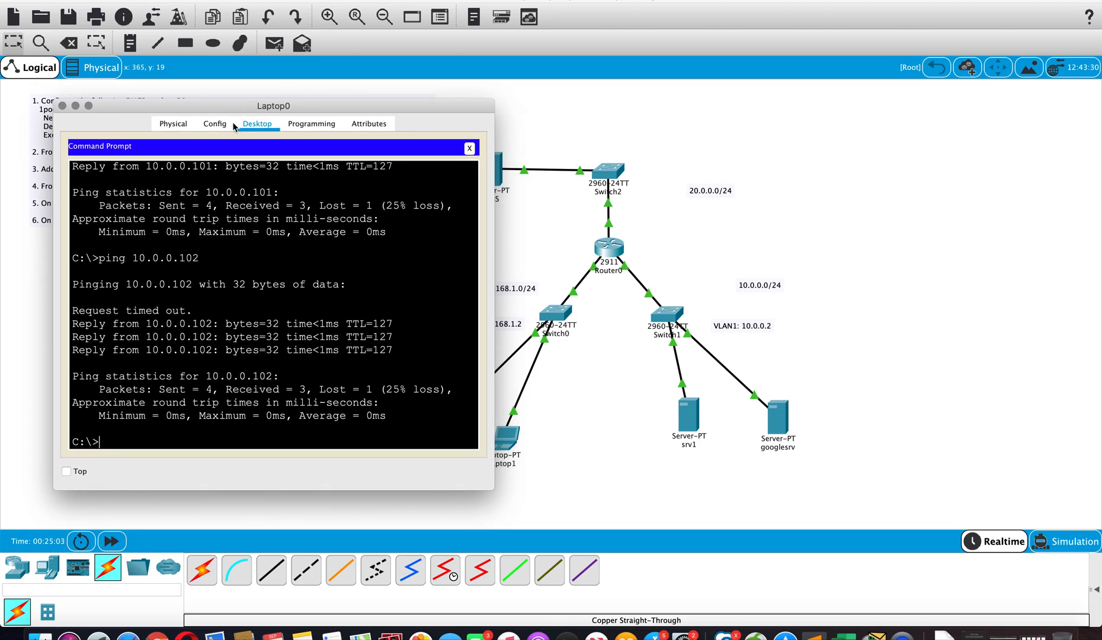
Step: Ping srv1 by name from Laptop0's command prompt and close the laptop's window
type("ng srv1")
key("Return")
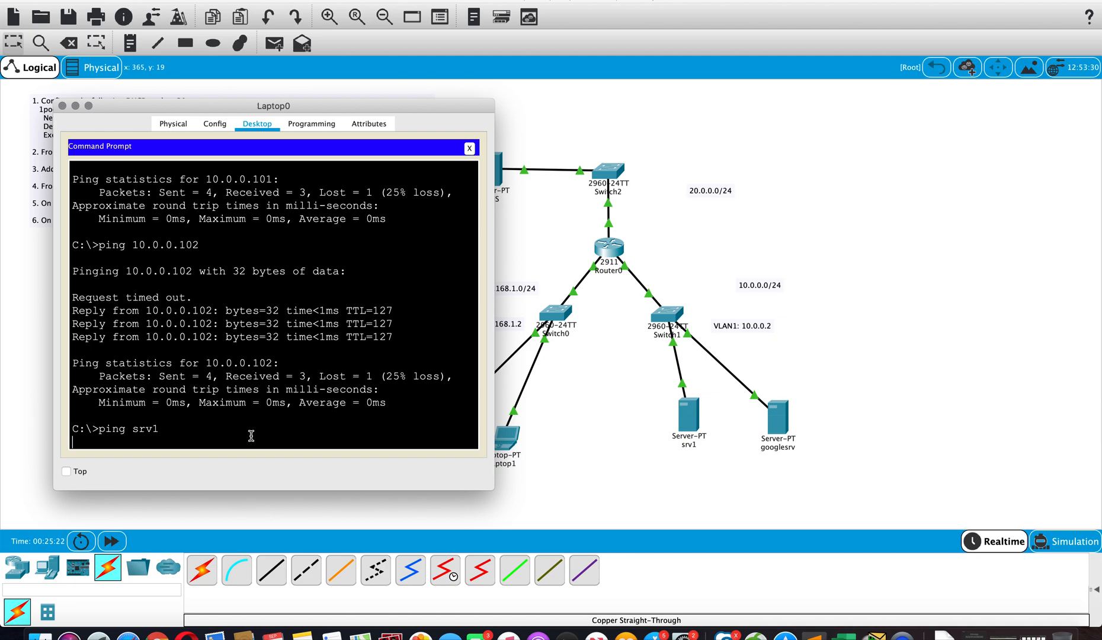
scroll(219, 377, "down", 1)
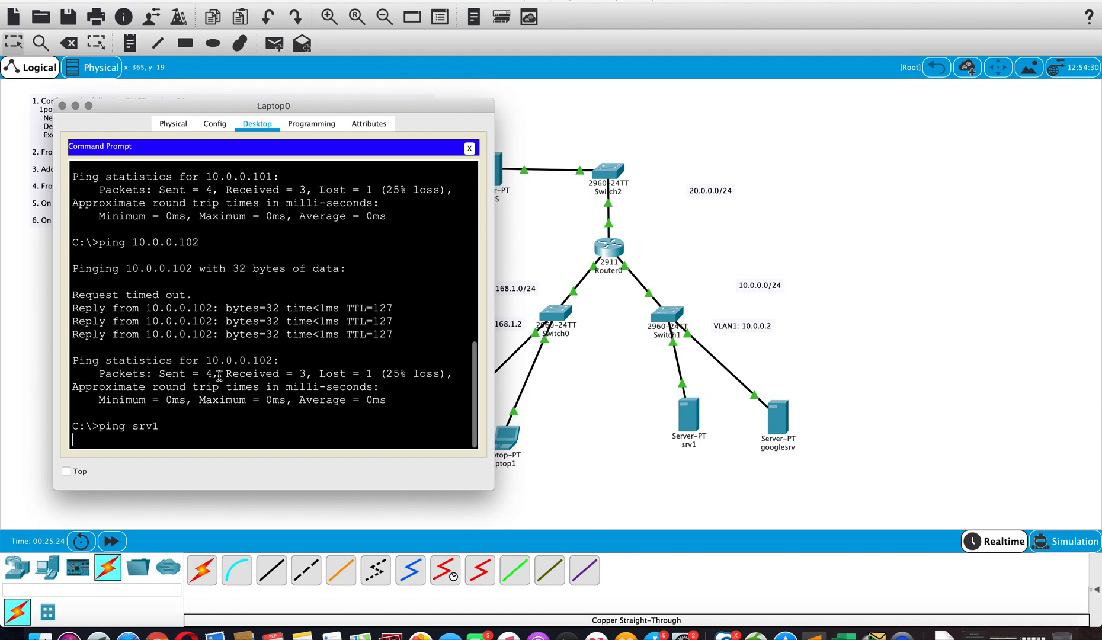
left_click(62, 105)
Step: Add an A record named srv1 with address 10.0.0.101 to the DNS server's DNS service and close its window
left_click(491, 160)
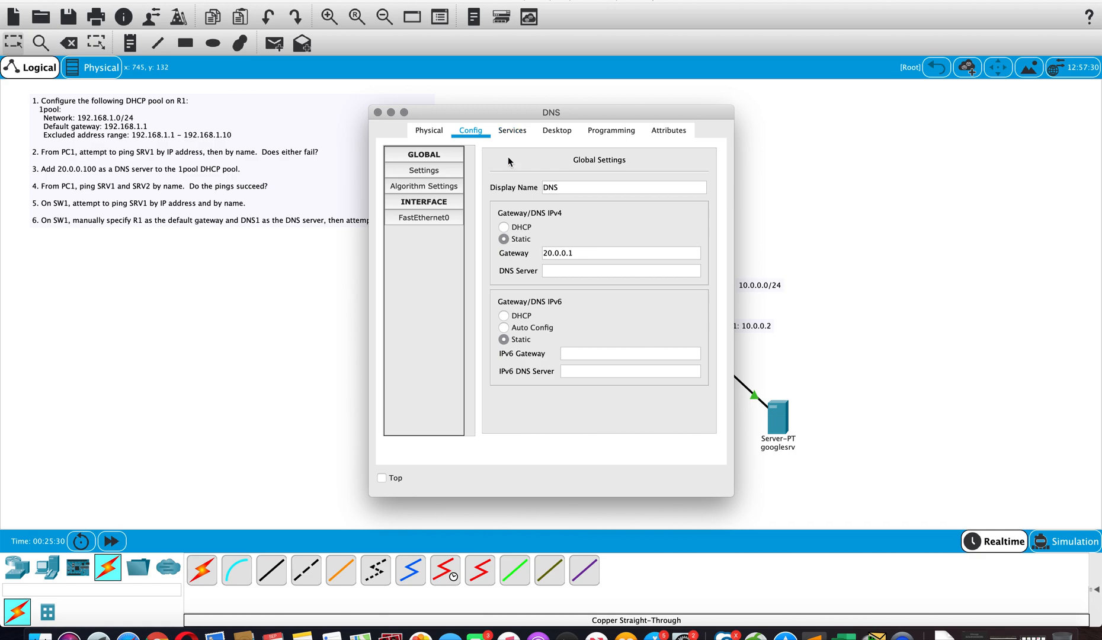
left_click(513, 131)
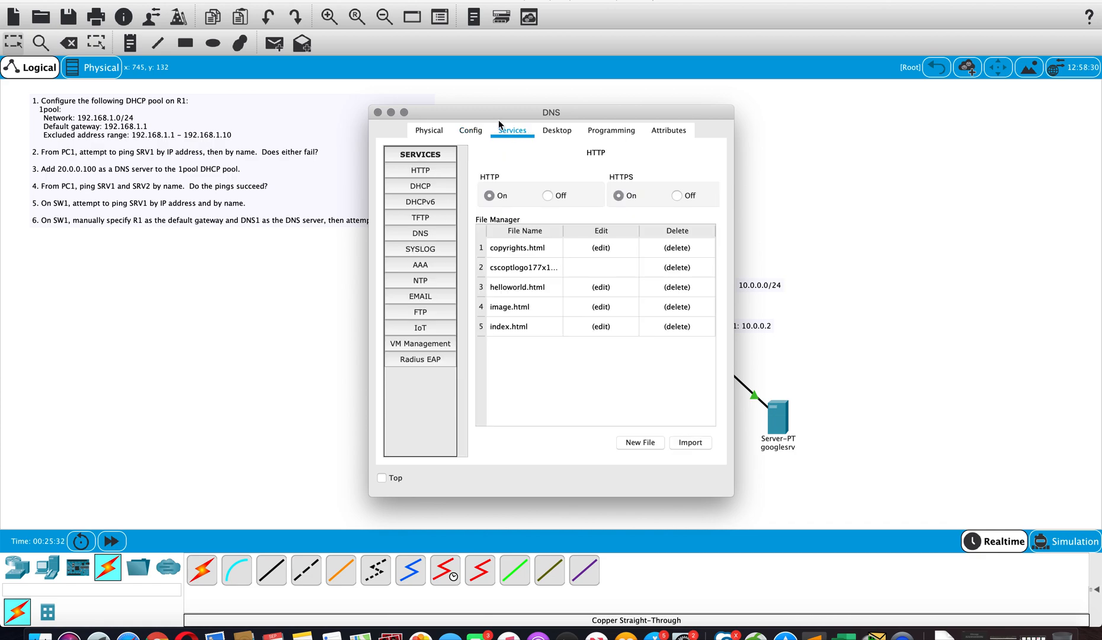
left_click_drag(484, 110, 221, 108)
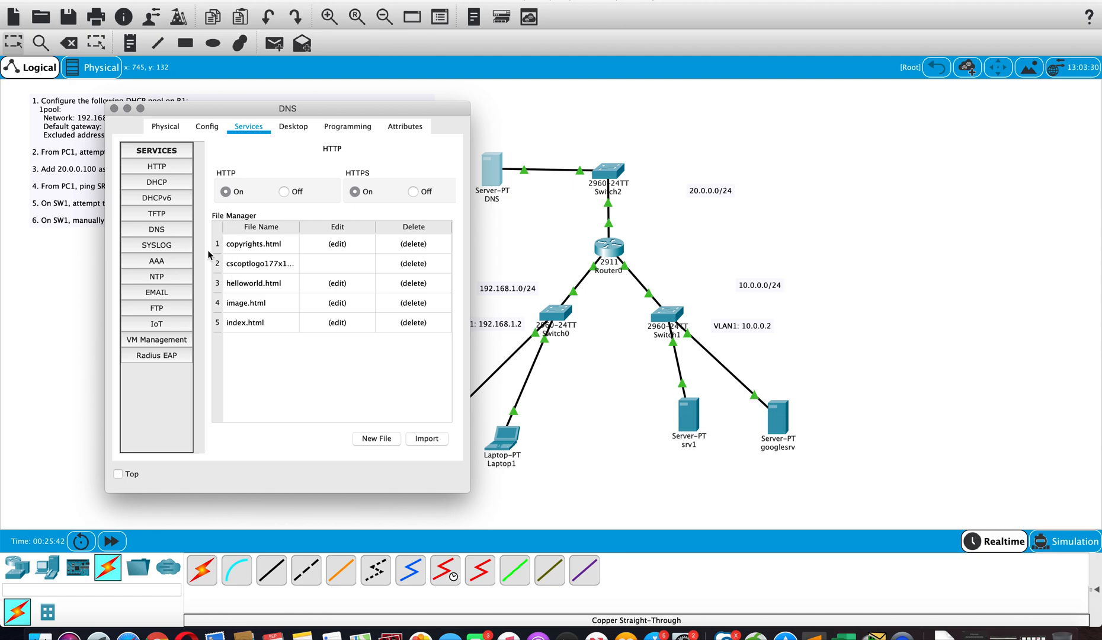
left_click(165, 229)
left_click(269, 208)
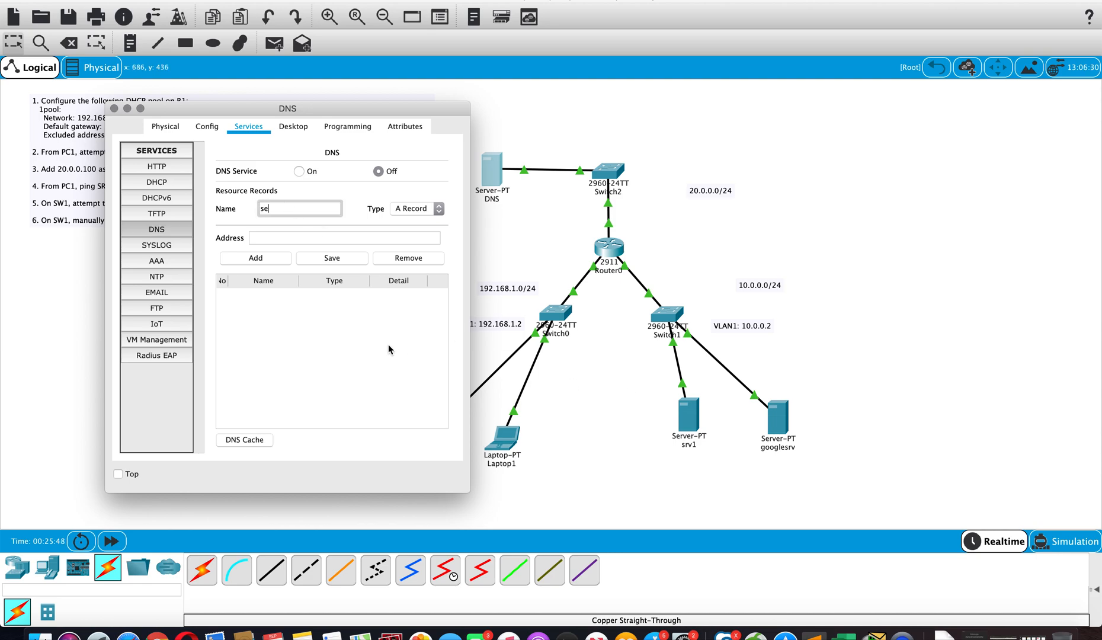
type("srv1")
left_click(273, 237)
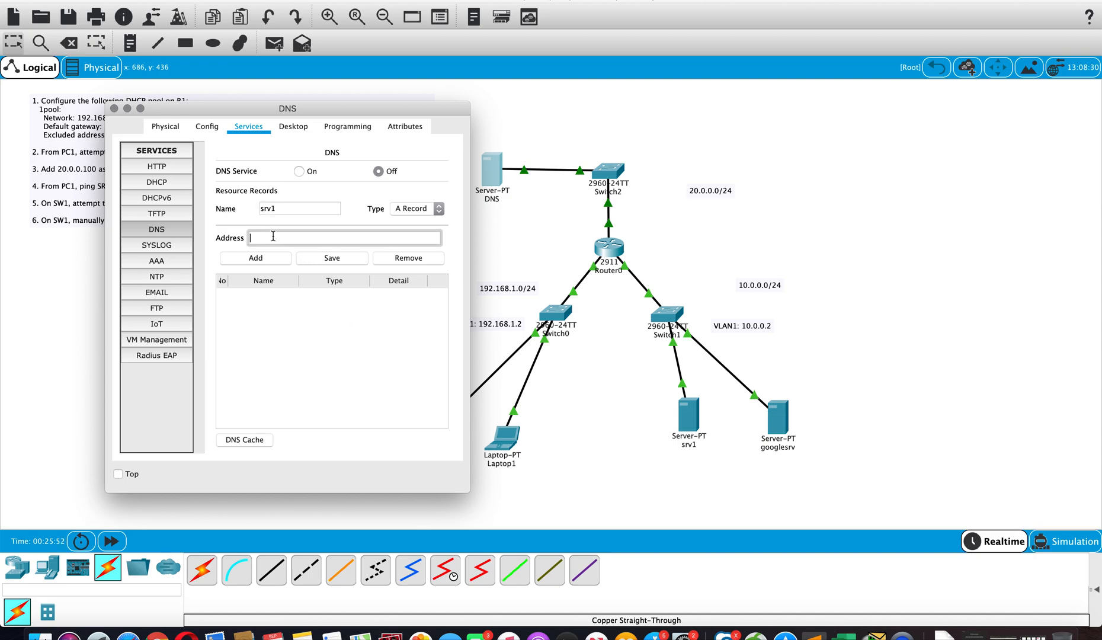
type("10.0.0.101")
left_click(260, 259)
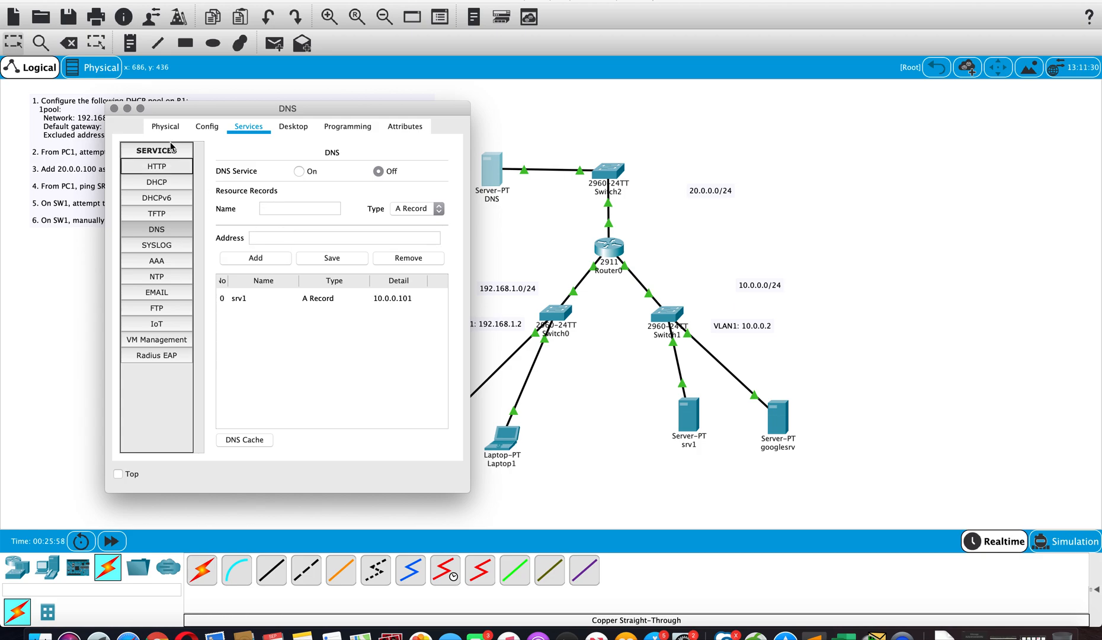
left_click(117, 109)
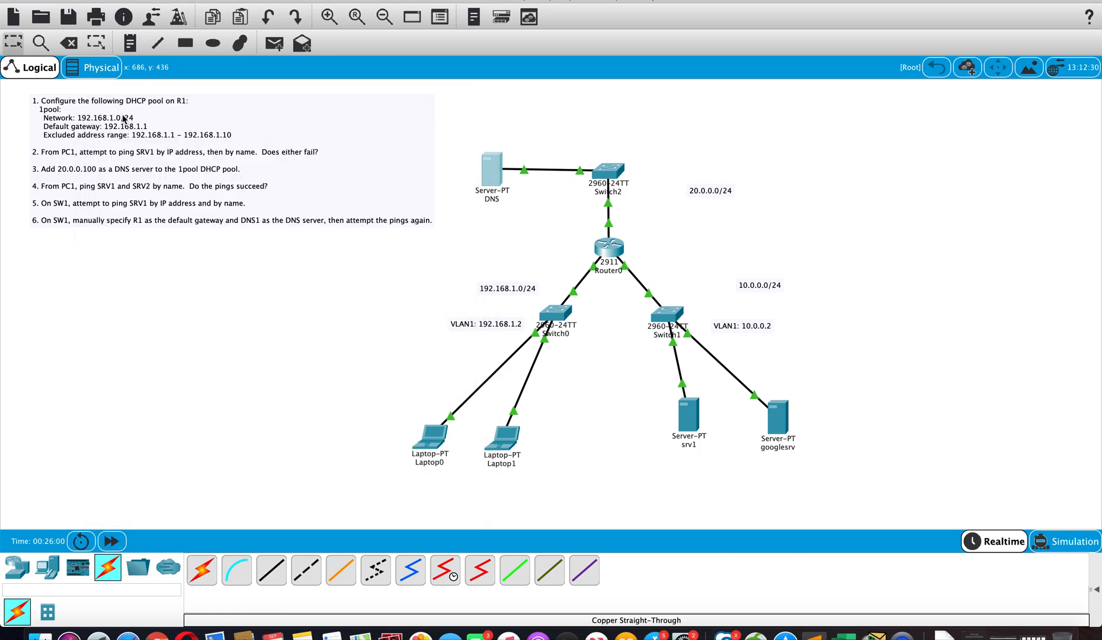
Step: Retry pinging srv1 by name from Laptop0's command prompt with its window widened
left_click(423, 444)
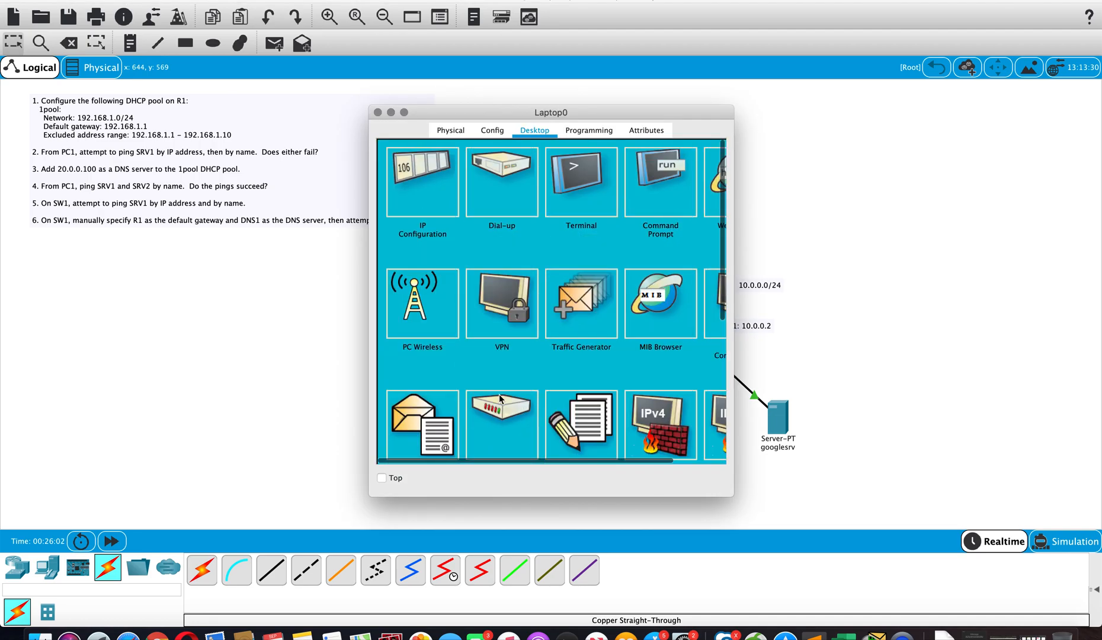
left_click(652, 195)
left_click_drag(592, 109, 324, 71)
type("ping ")
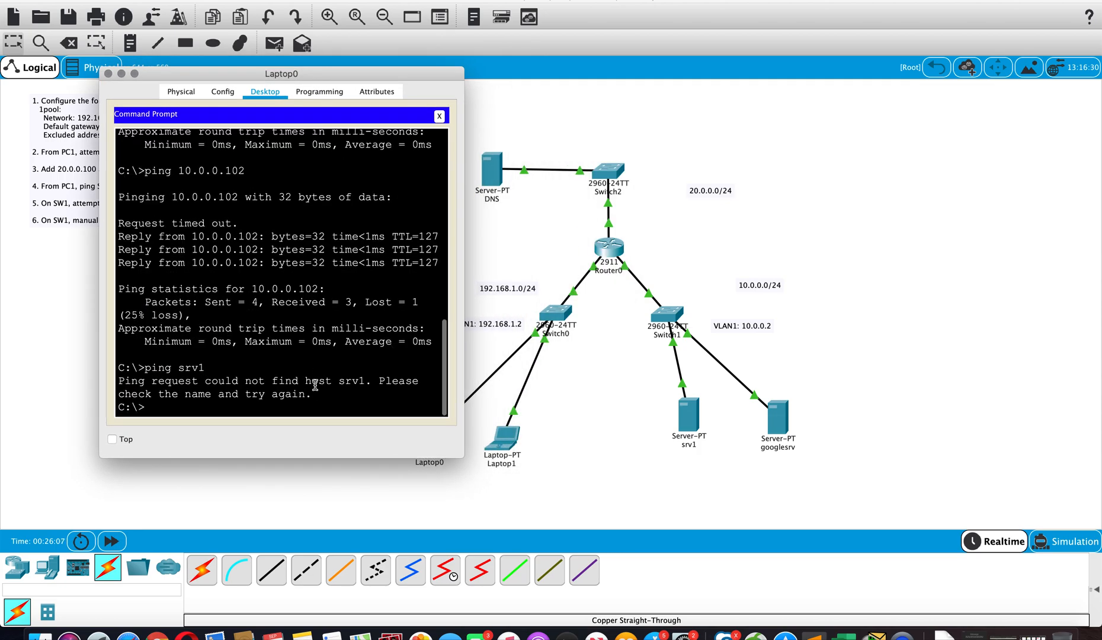
type("srv1")
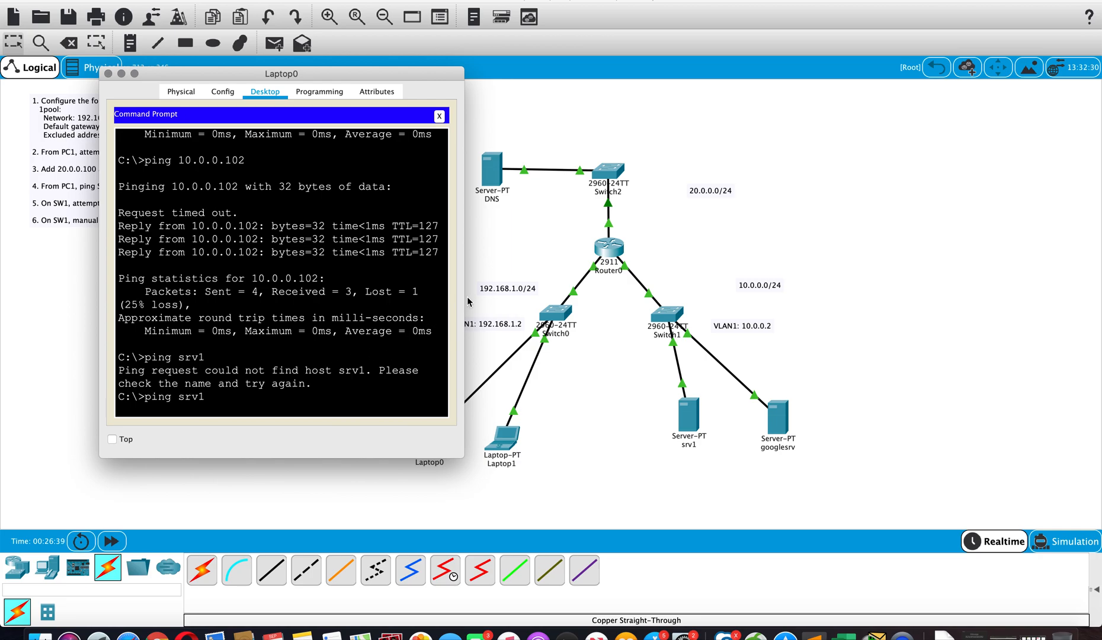
left_click_drag(464, 299, 591, 298)
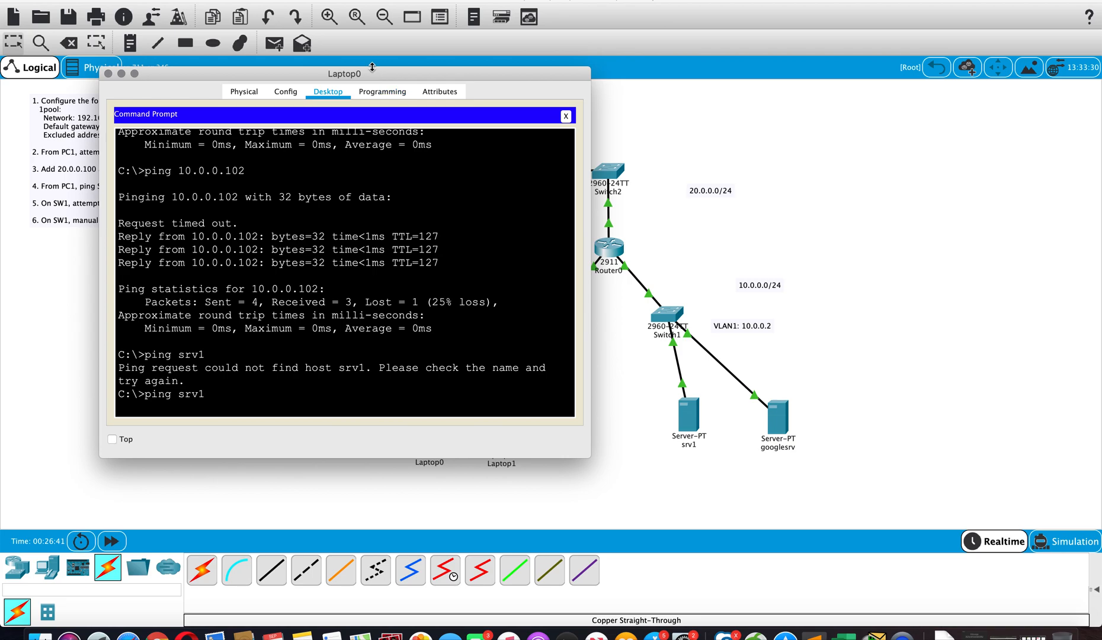
left_click_drag(353, 75, 288, 113)
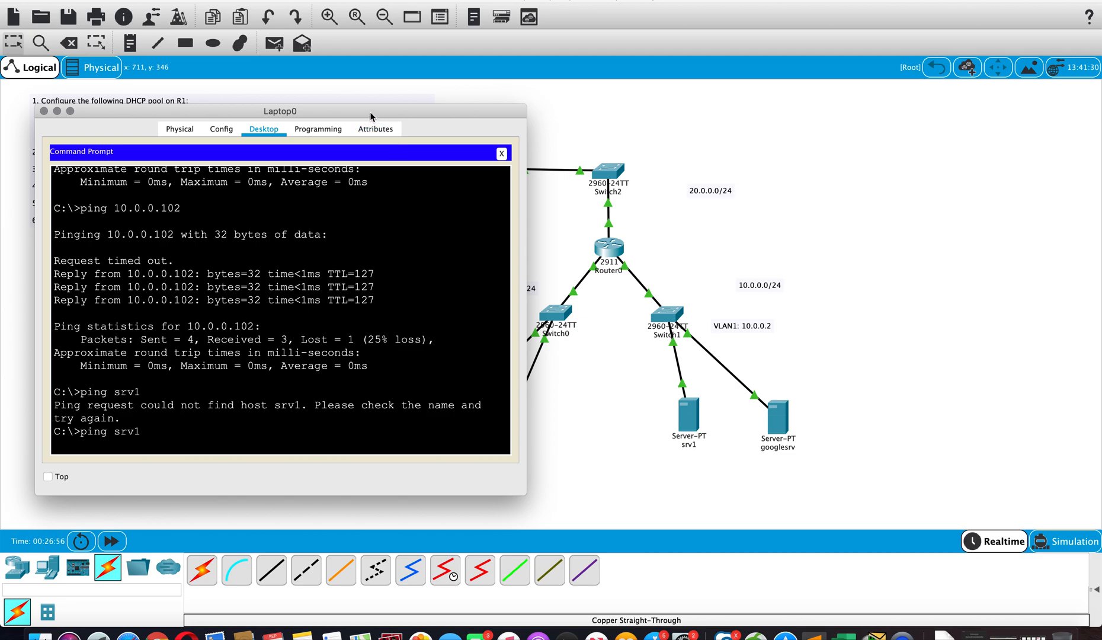
left_click_drag(371, 116, 427, 205)
Step: Add an A record named DNS with address 20.0.0.100 to the DNS server's DNS service and close its window
left_click(490, 159)
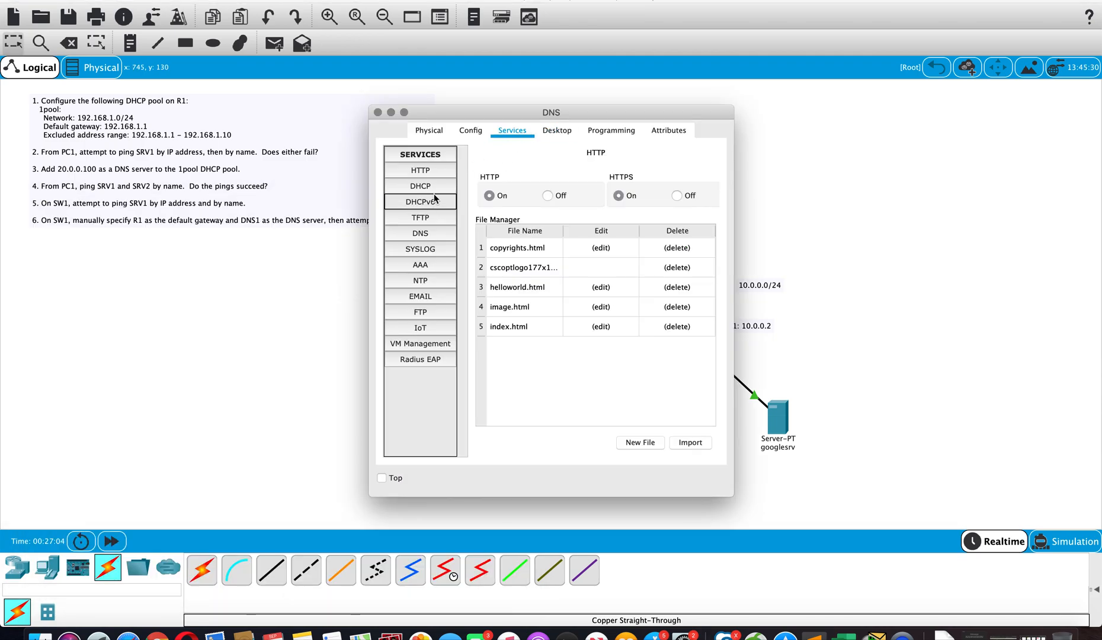
left_click(435, 232)
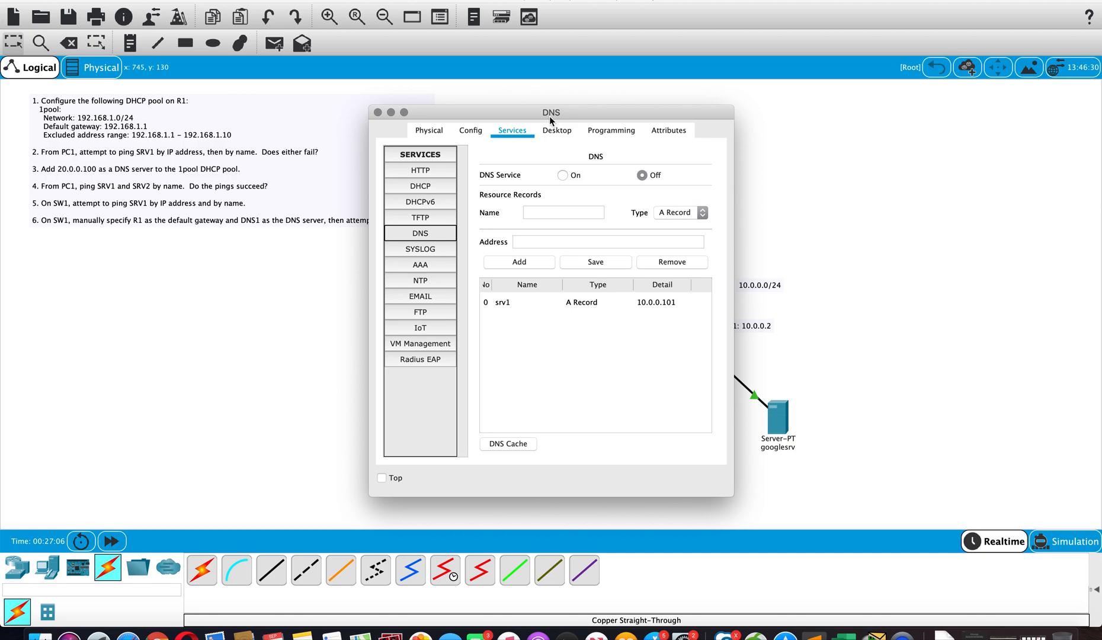
left_click_drag(549, 116, 243, 111)
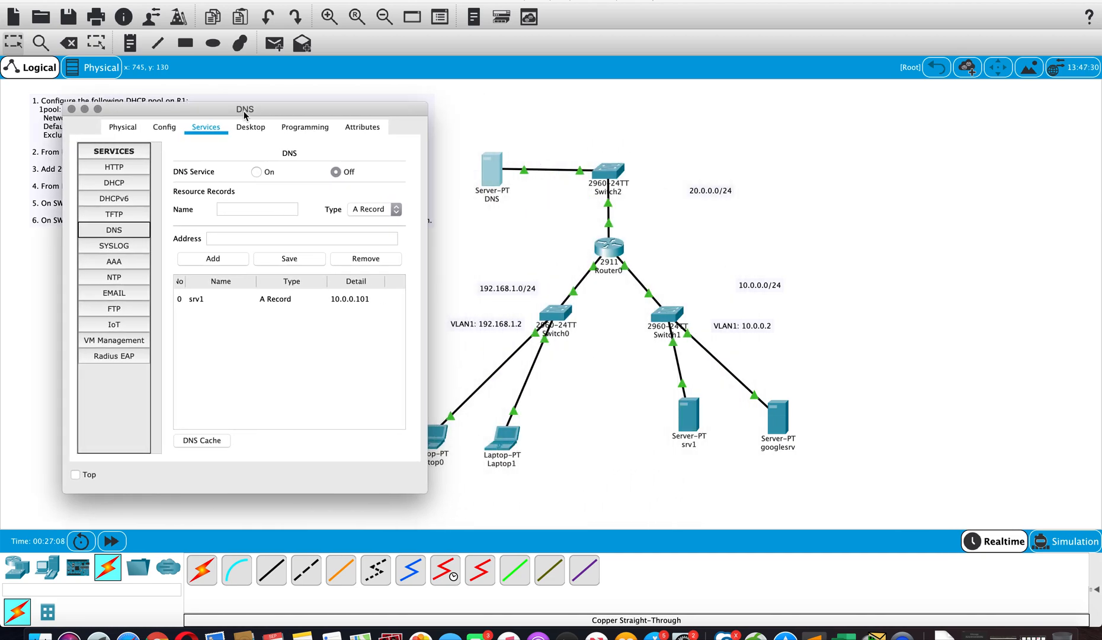
left_click(246, 208)
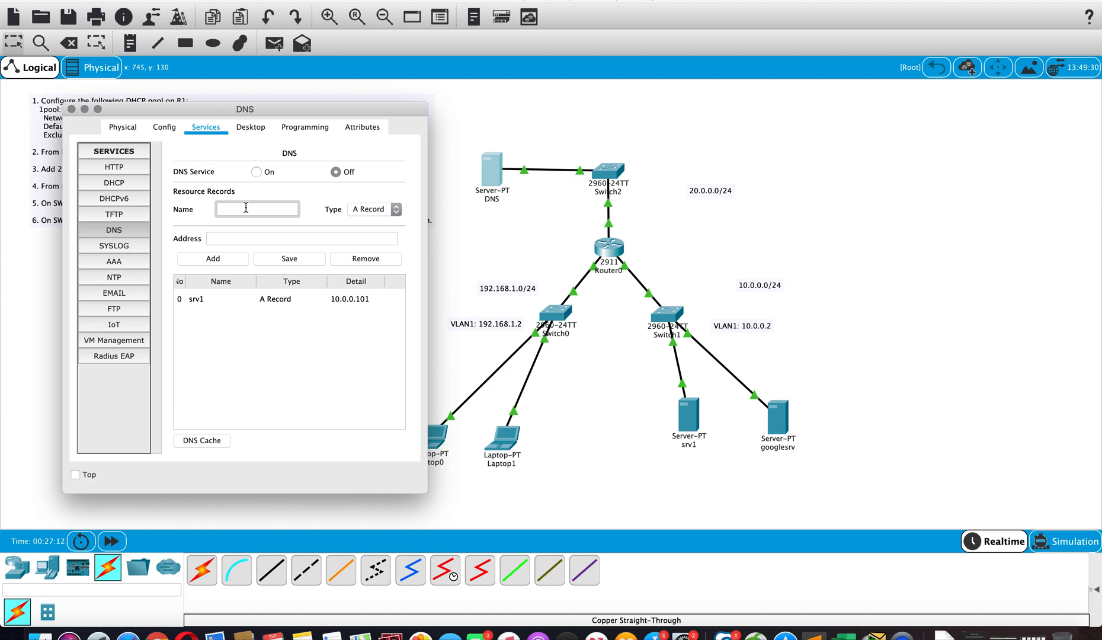
type("dns")
key("BackSpace")
key("BackSpace")
key("BackSpace")
type("DNS")
left_click(230, 237)
type("20.0")
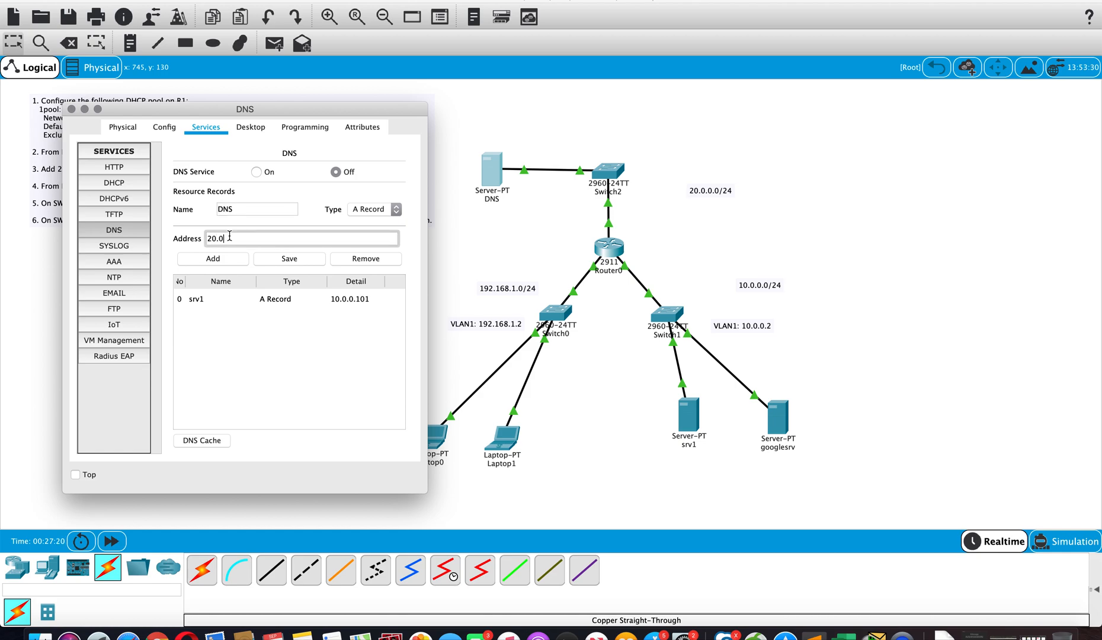
type(".0.100")
left_click(212, 261)
left_click(288, 259)
left_click(613, 315)
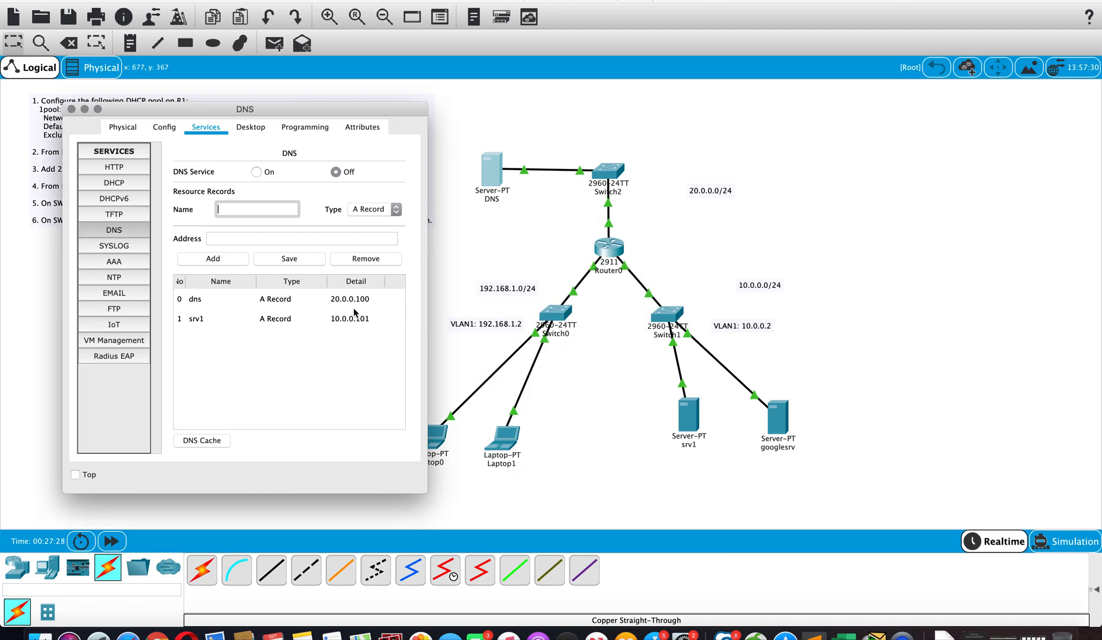
left_click(71, 109)
Step: Ping srv1 by name again from Laptop0's command prompt and reposition the laptop's window to uncover the topology
left_click(428, 437)
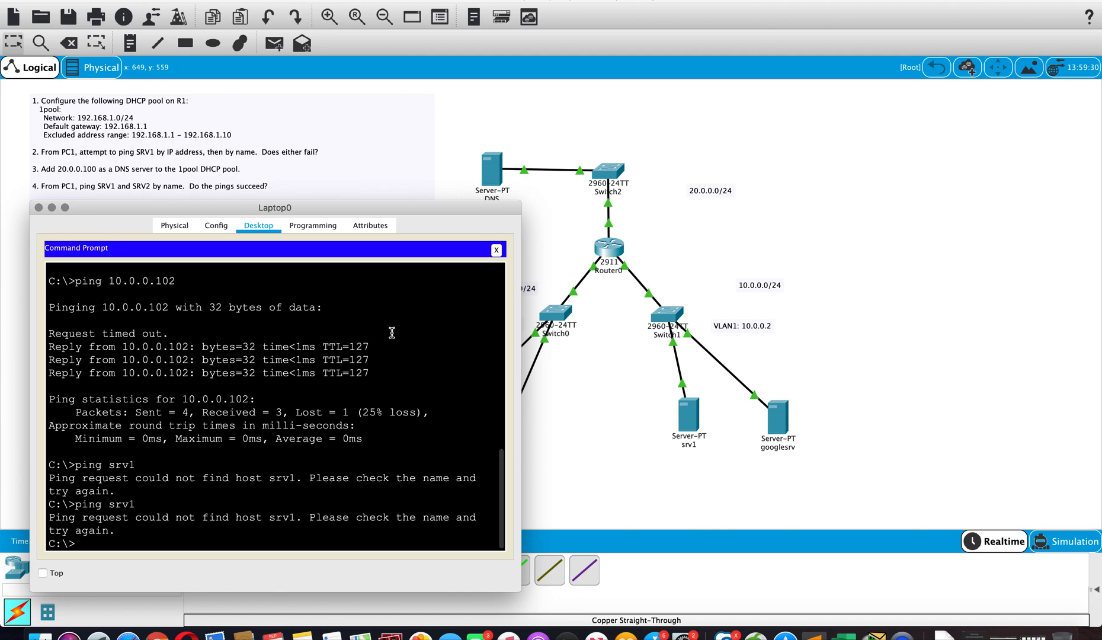
key("Up")
key("Return")
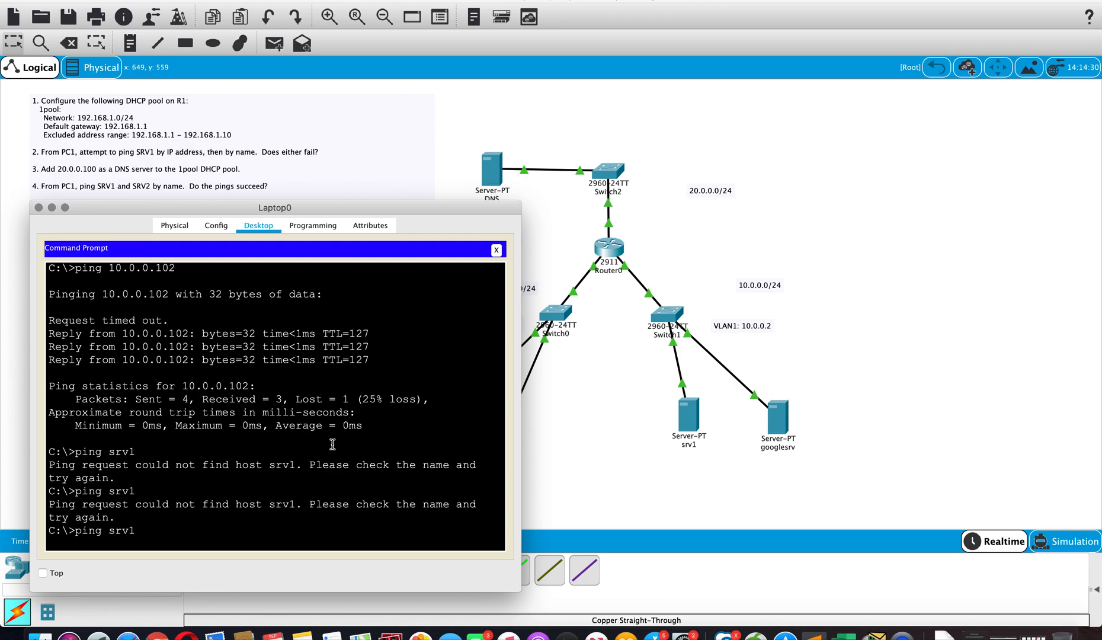
left_click_drag(270, 209, 327, 217)
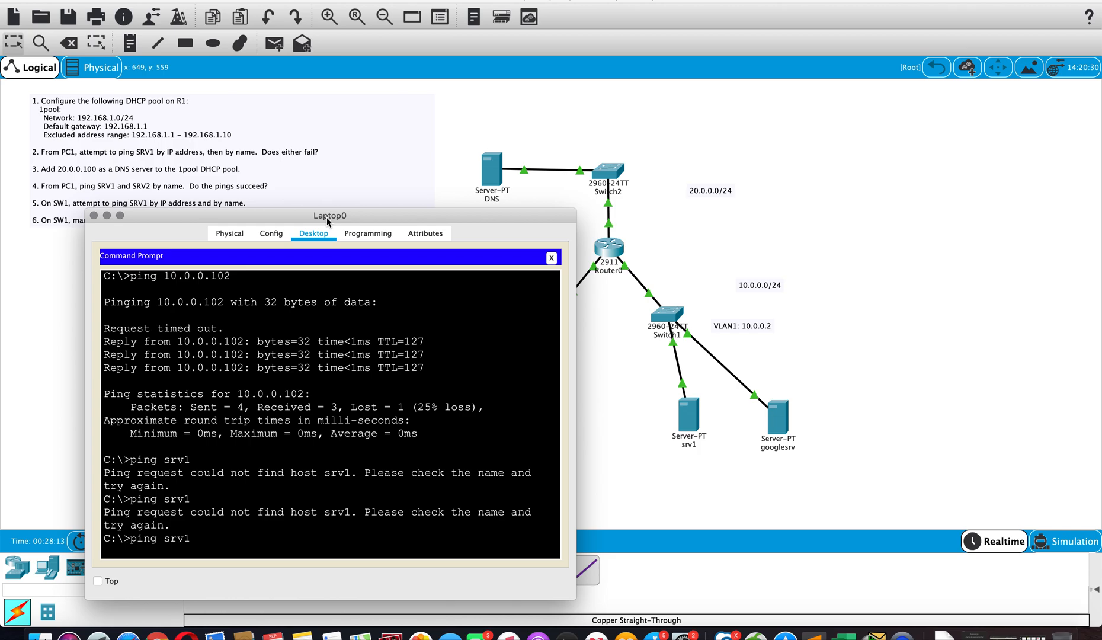
left_click_drag(326, 217, 300, 117)
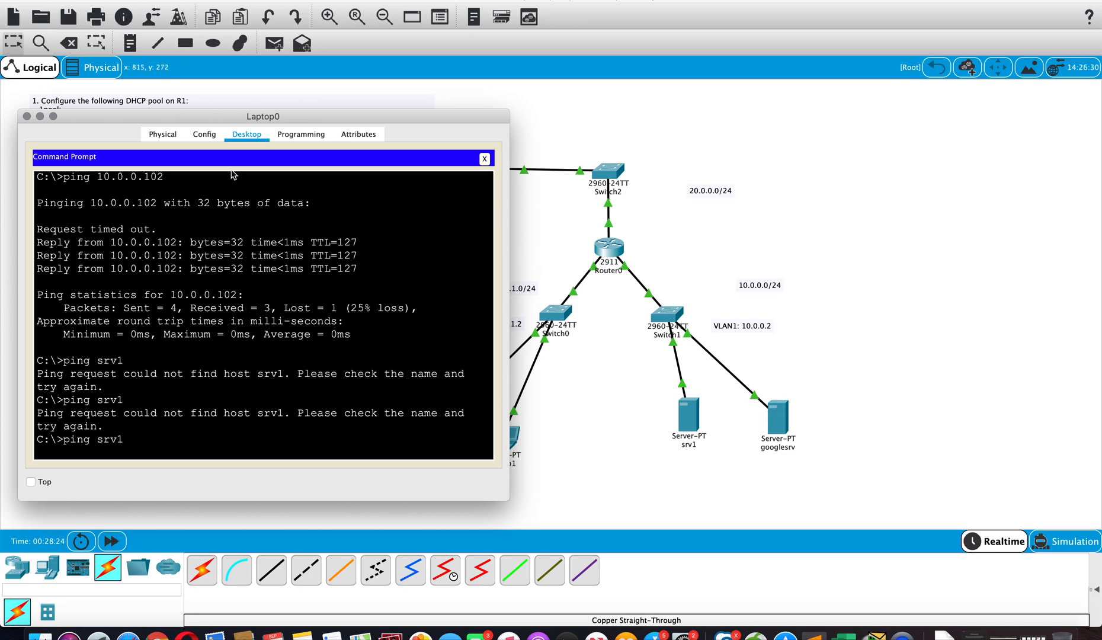
Step: Check Laptop0's gateway and DNS settings and the DNS server's global and FastEthernet0 configuration, then close both windows
left_click(198, 138)
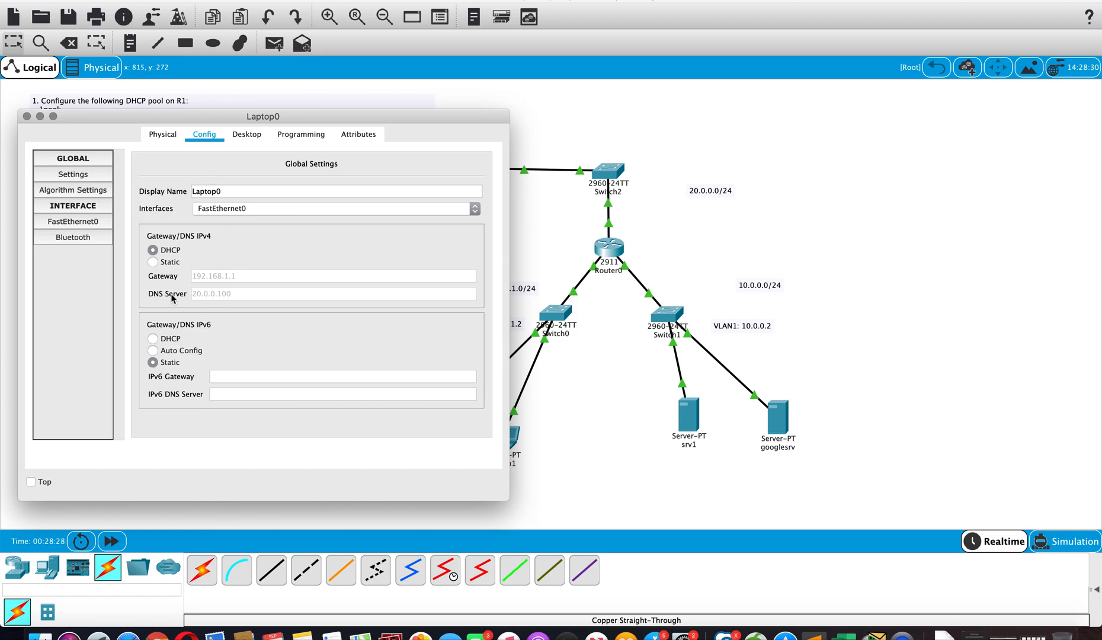
left_click_drag(254, 120, 262, 220)
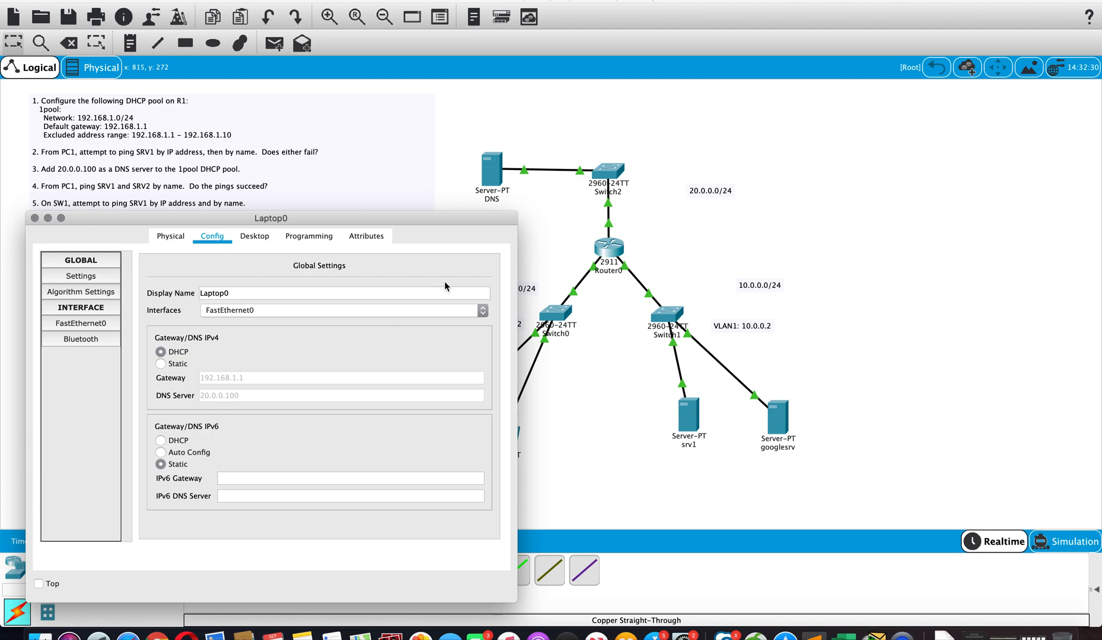
left_click(501, 168)
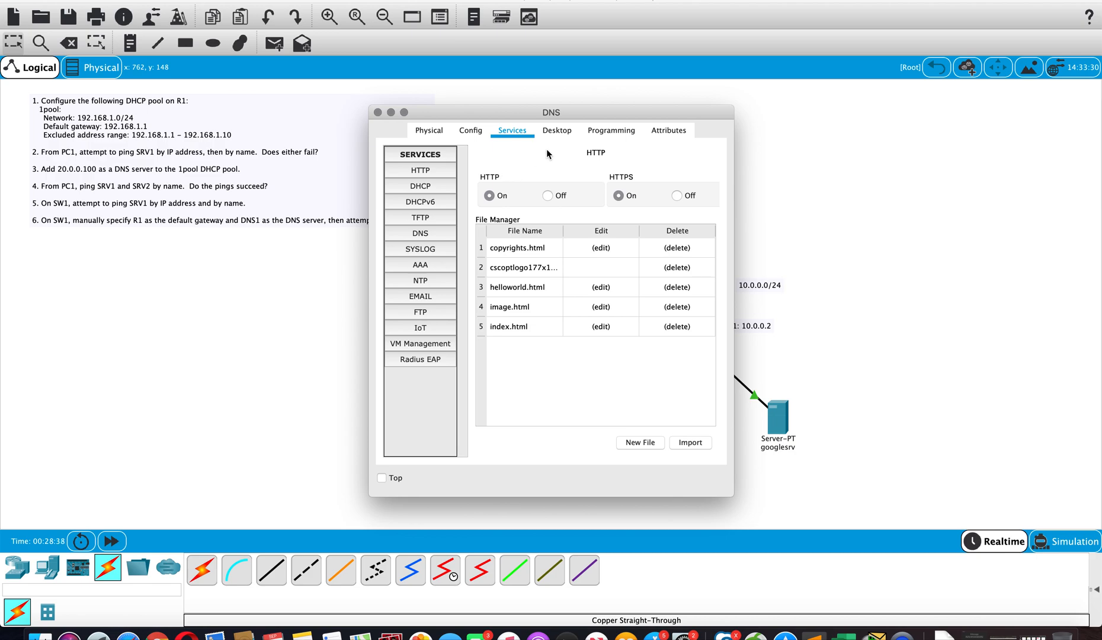
left_click(462, 132)
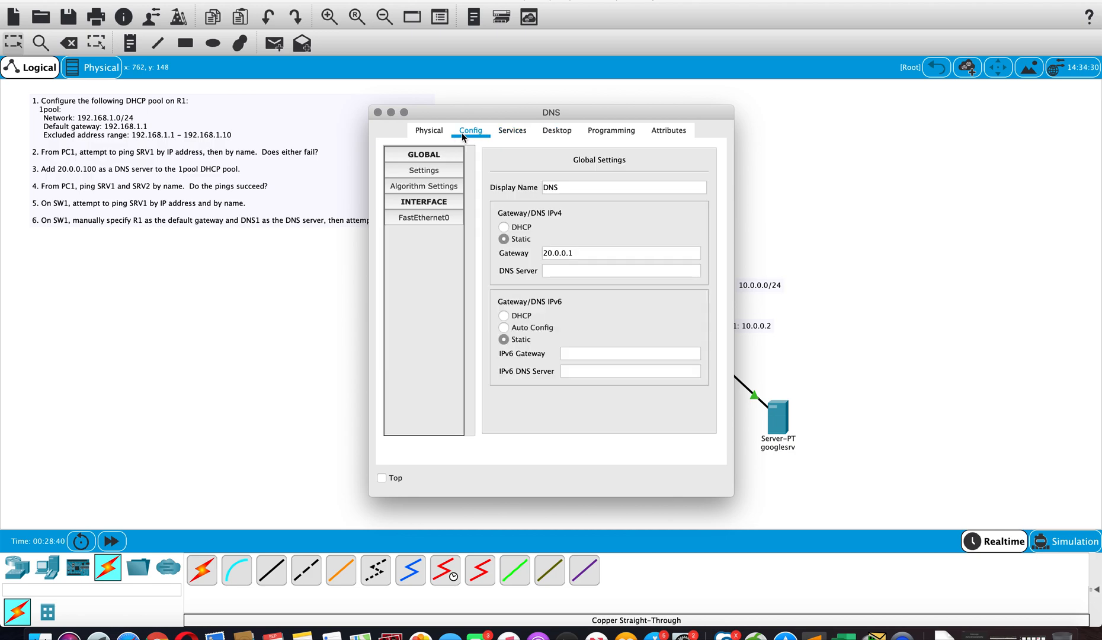
left_click(451, 220)
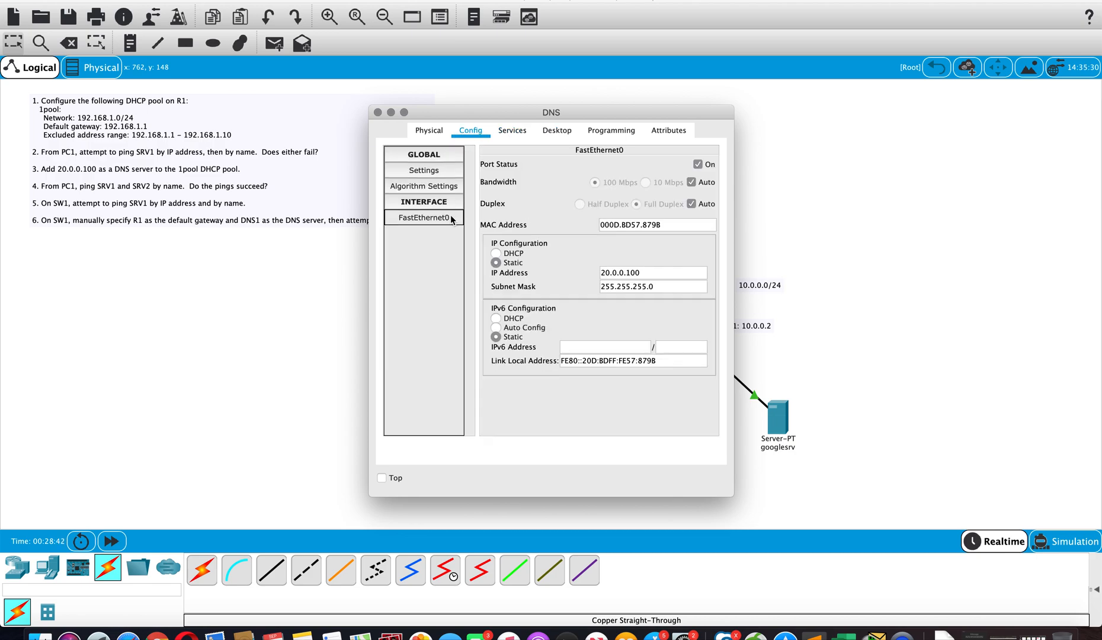
left_click(377, 112)
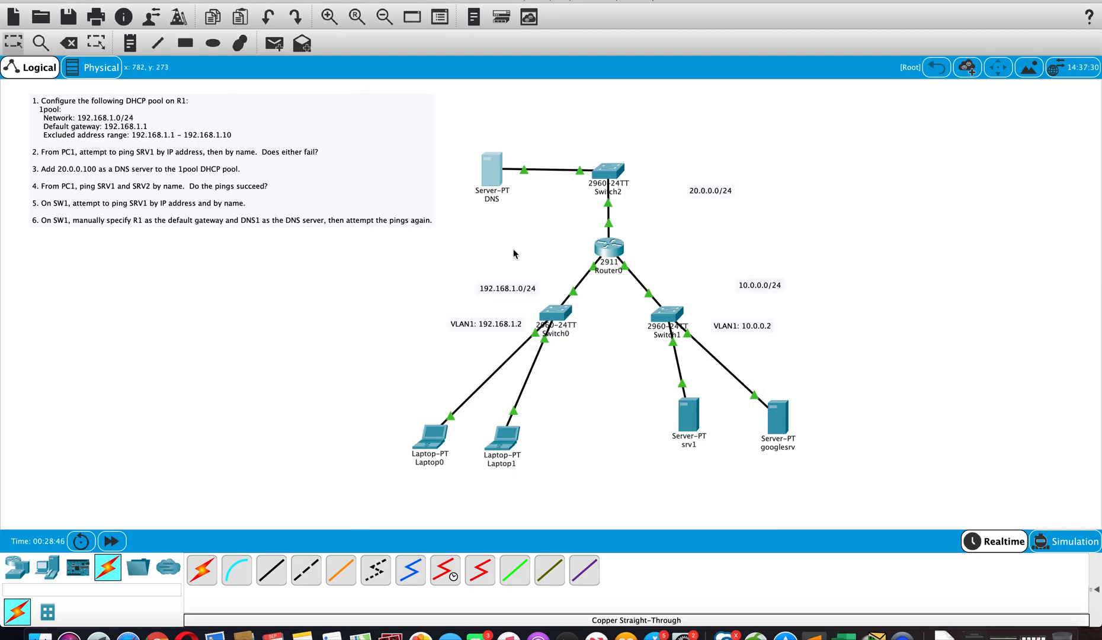
left_click(435, 443)
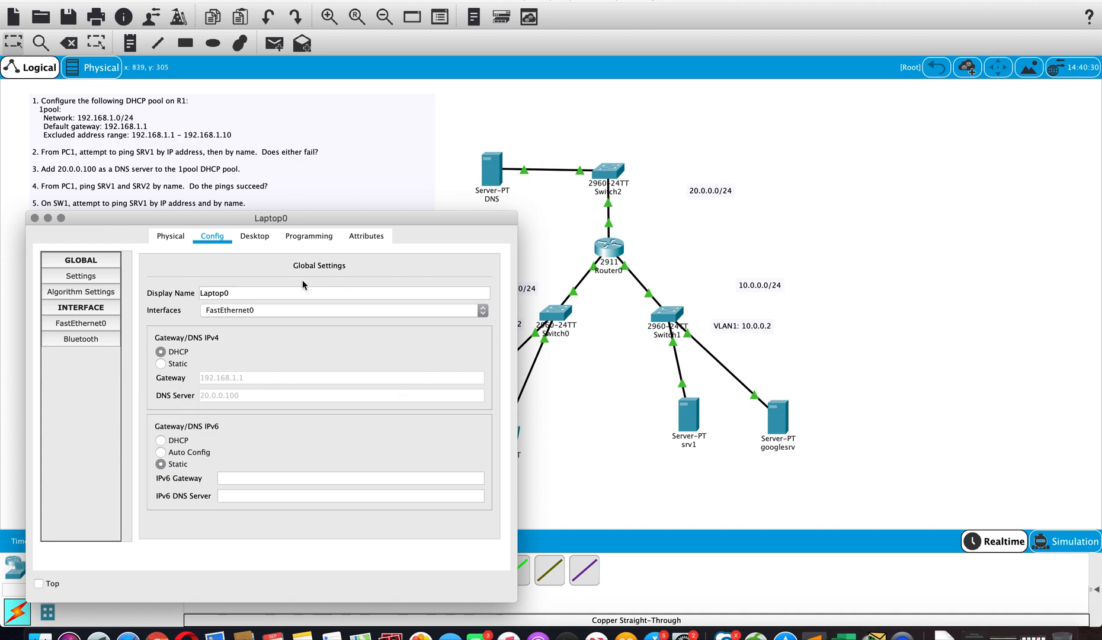
left_click(35, 218)
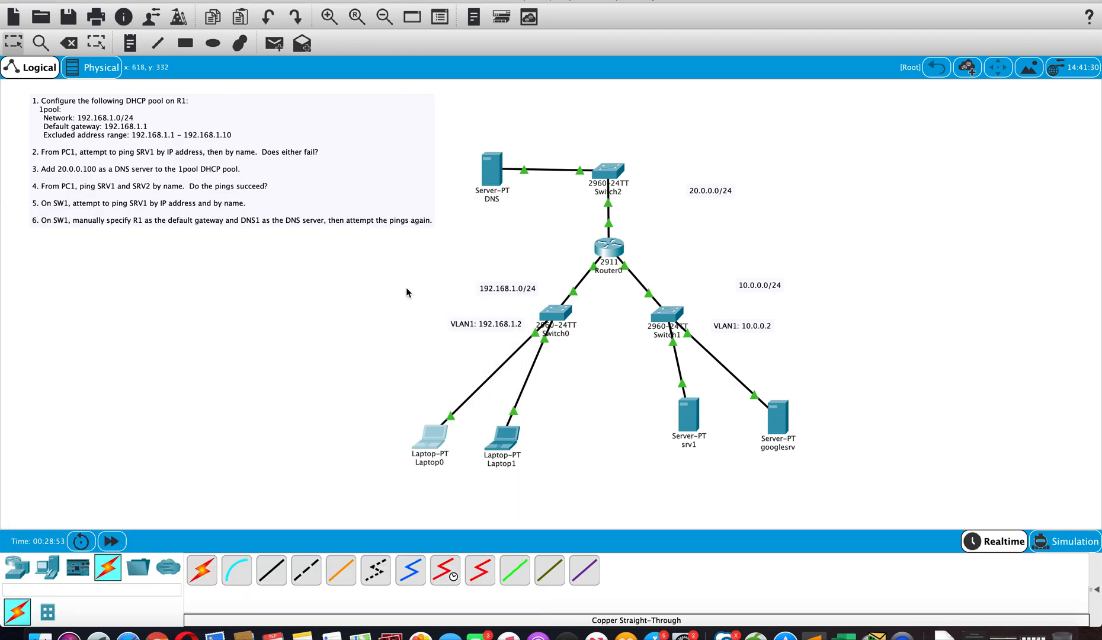
Step: Reopen Laptop0's command prompt and repeat the ping to srv1 by name, moving the window aside
left_click(425, 443)
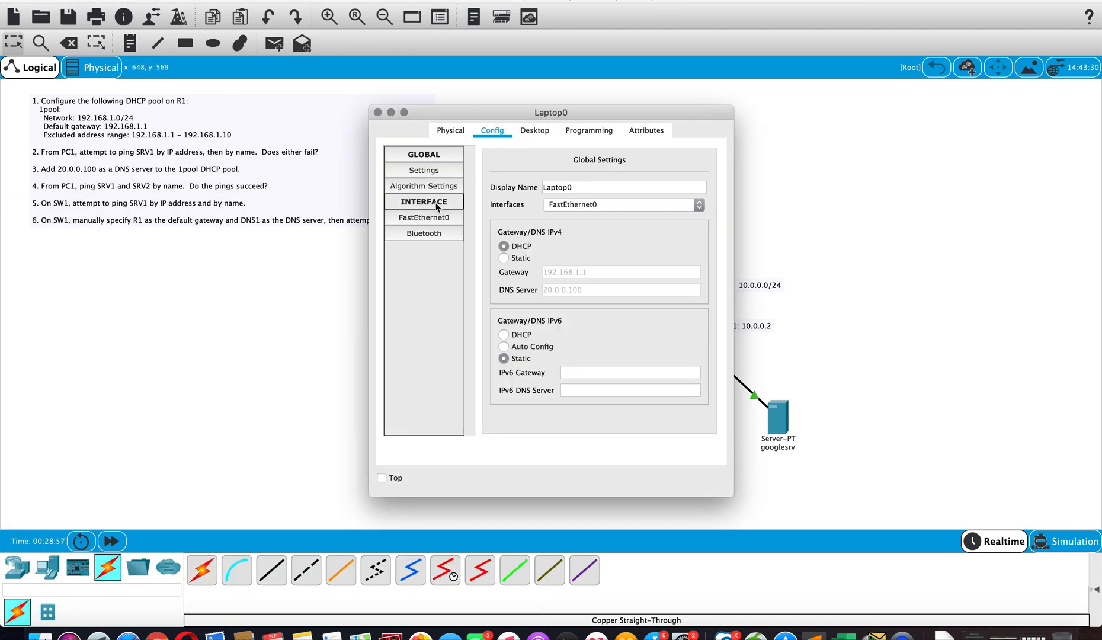
left_click(539, 131)
left_click(697, 177)
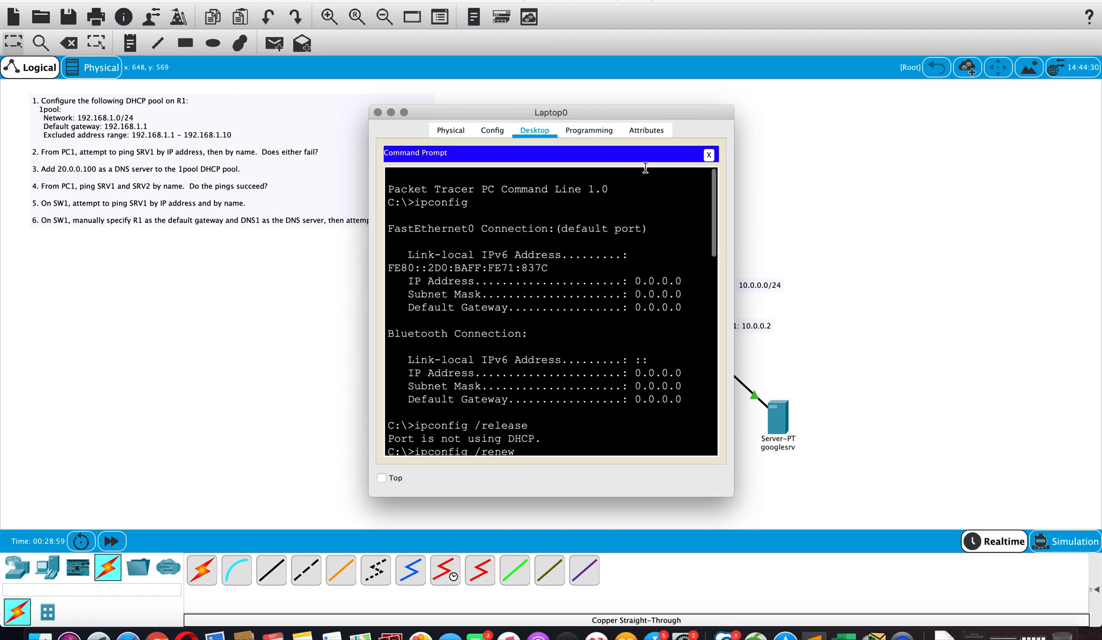
scroll(554, 319, "down", 5)
scroll(553, 319, "down", 5)
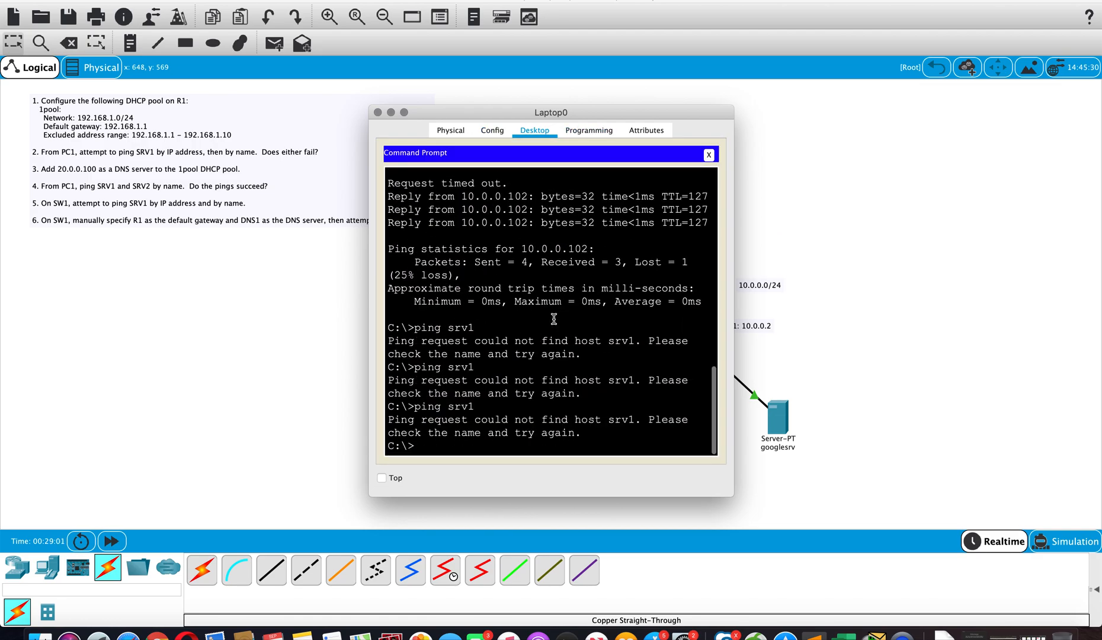
type("ping srv1")
key("Return")
left_click_drag(577, 112, 362, 81)
Step: Review srv1's global settings and FastEthernet0 IP configuration, then close the server's window
left_click(690, 418)
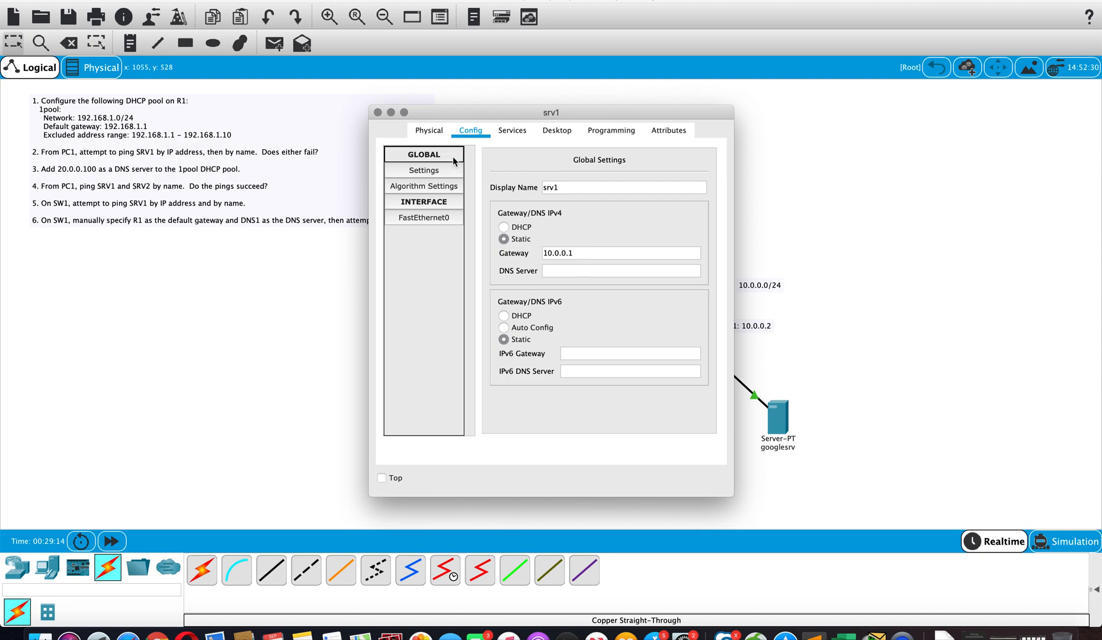
left_click(444, 217)
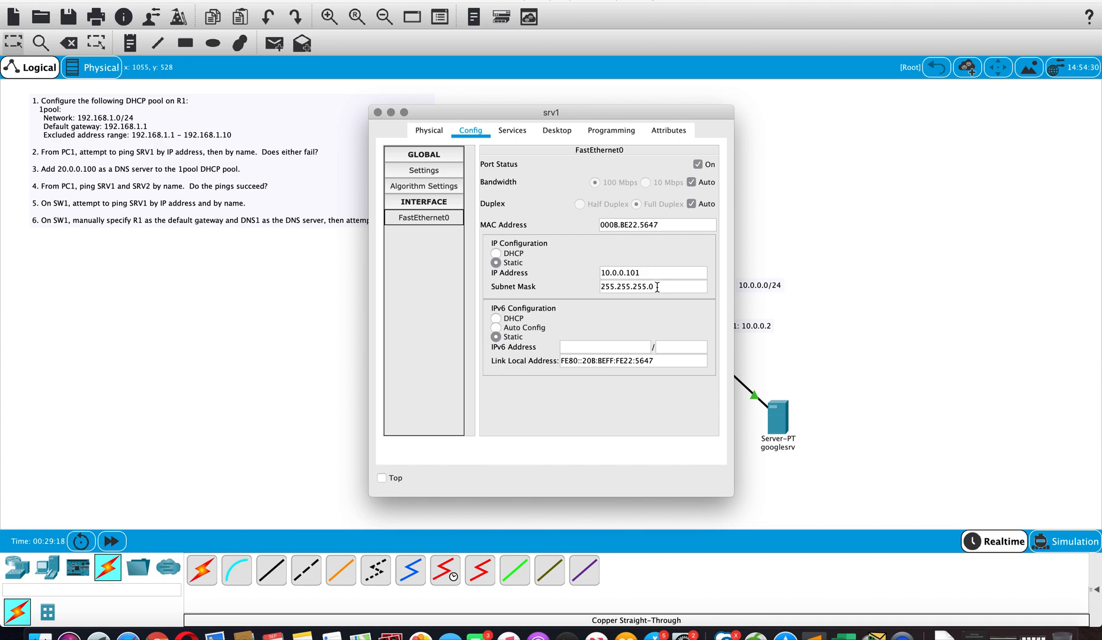
left_click(440, 156)
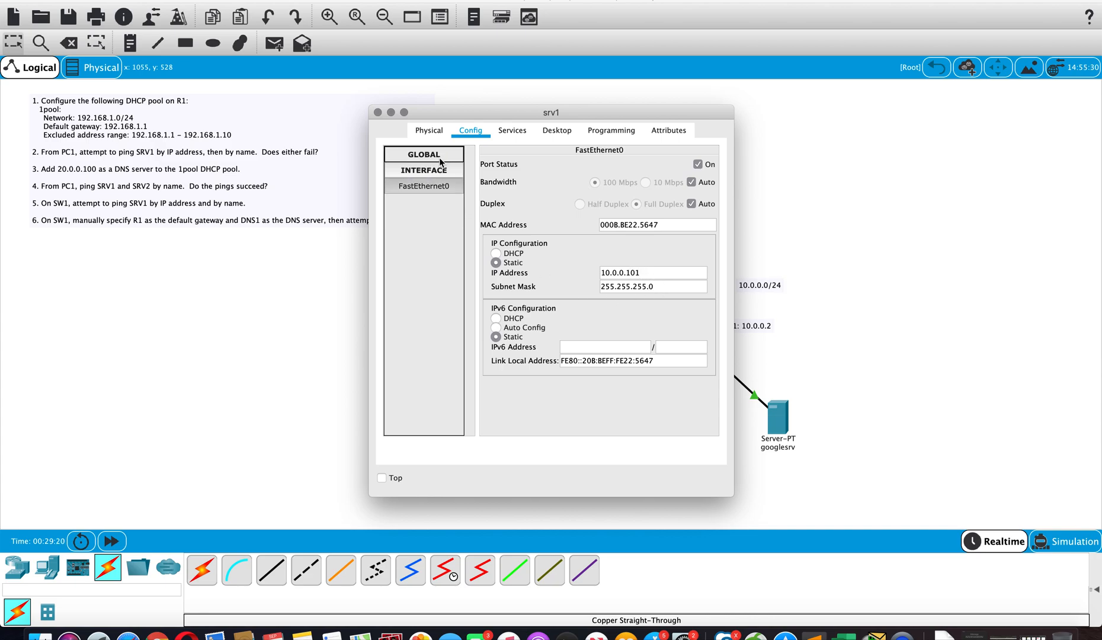
left_click(441, 155)
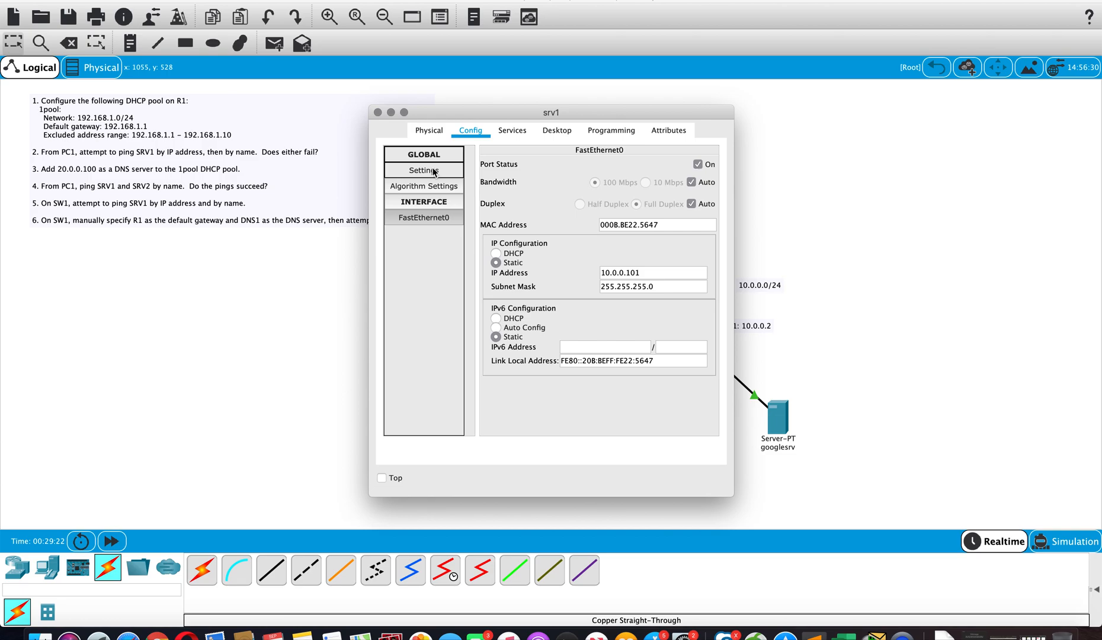
left_click(424, 200)
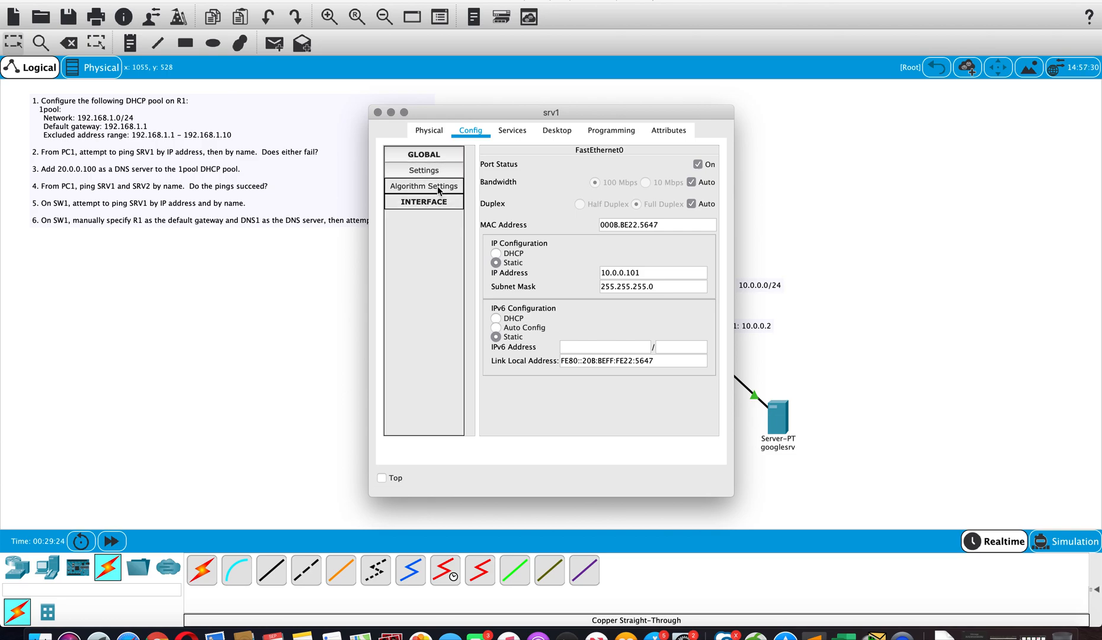
left_click(428, 131)
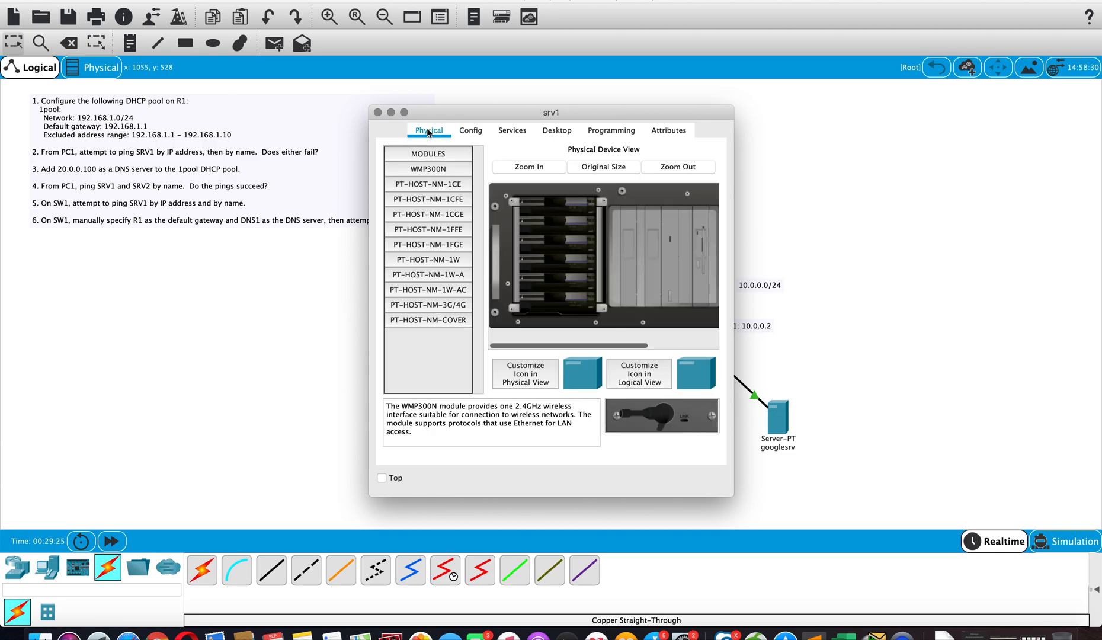
left_click(378, 112)
Step: Check the ping output on Laptop0 and the desktop tools on srv1, closing both device windows
left_click(435, 436)
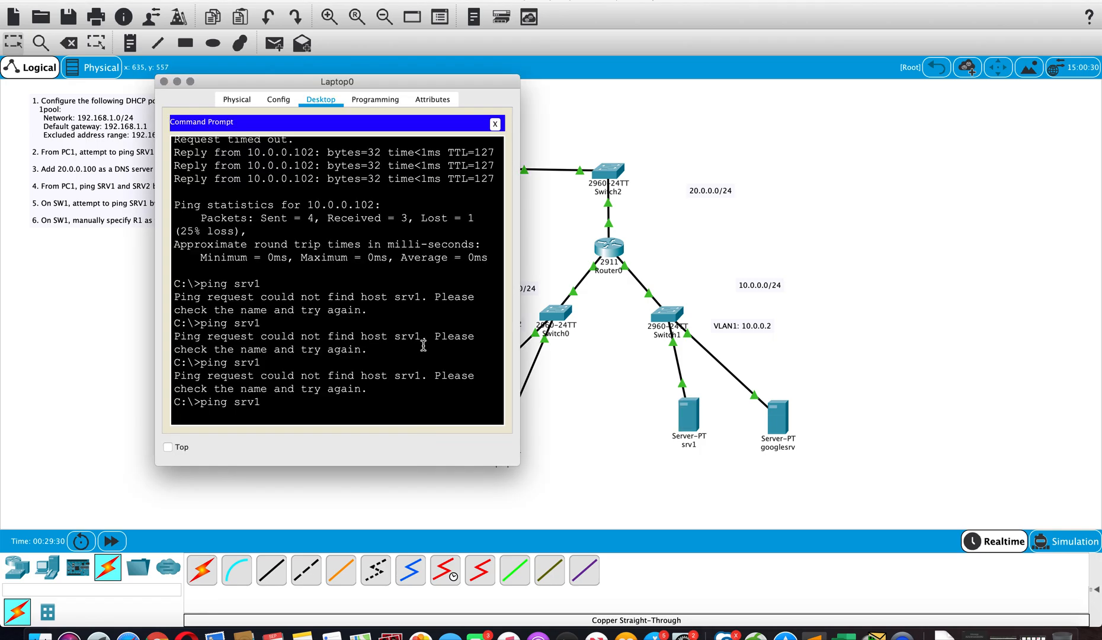
left_click(164, 83)
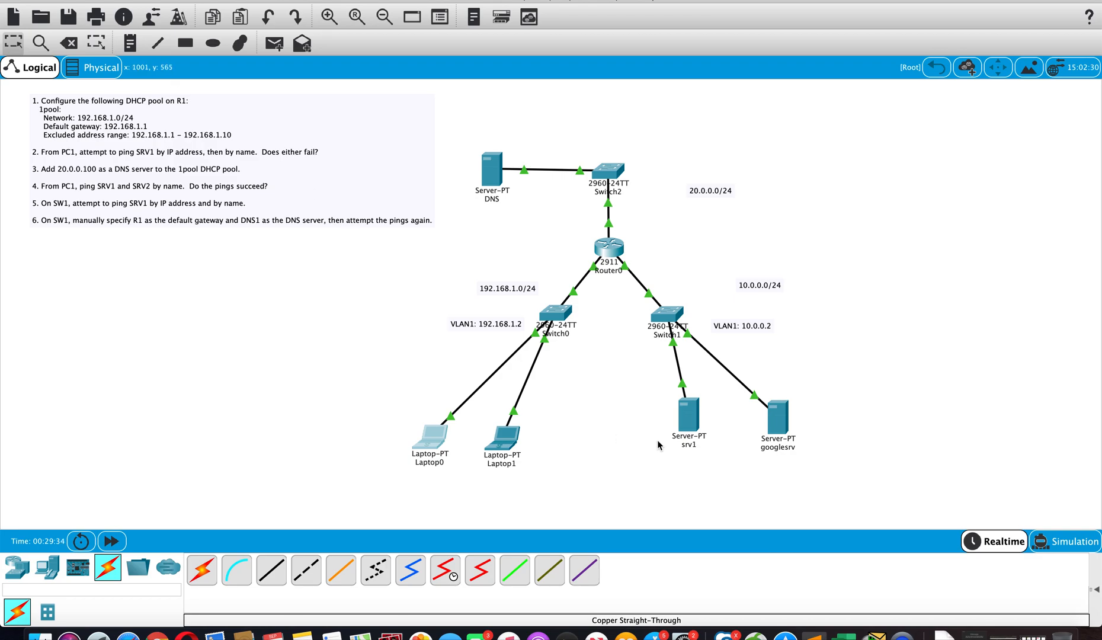
left_click(694, 415)
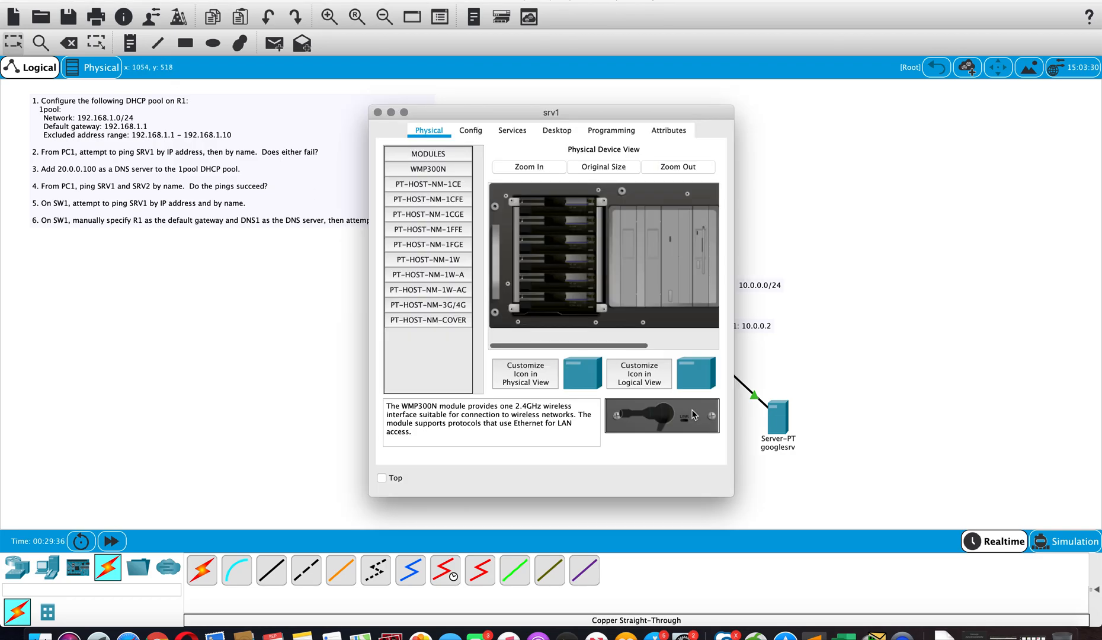
left_click_drag(562, 123, 299, 126)
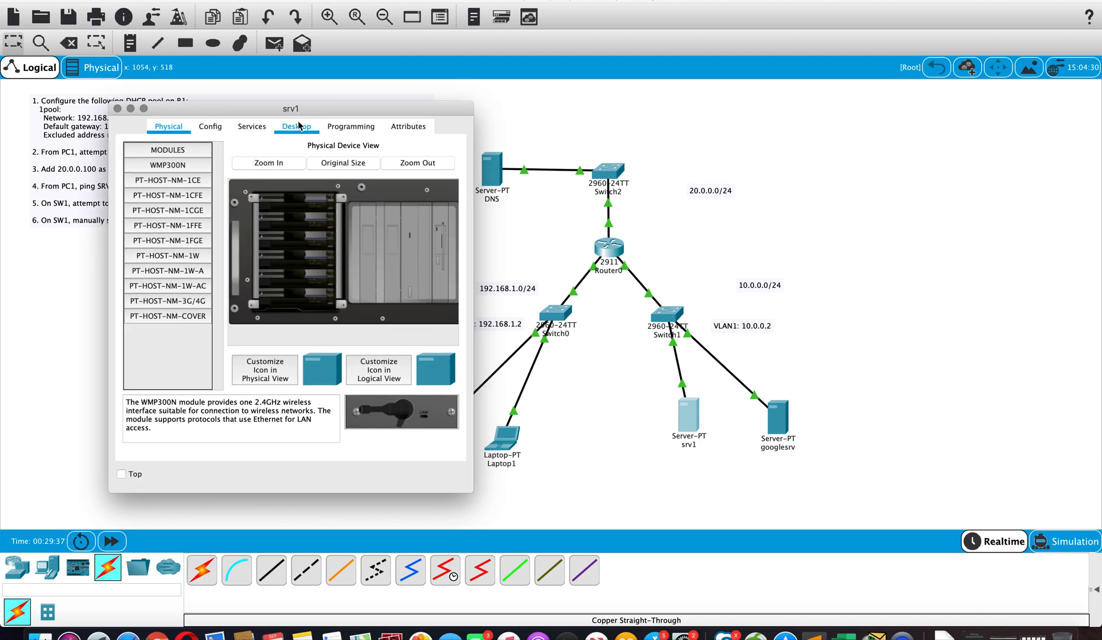
left_click(299, 125)
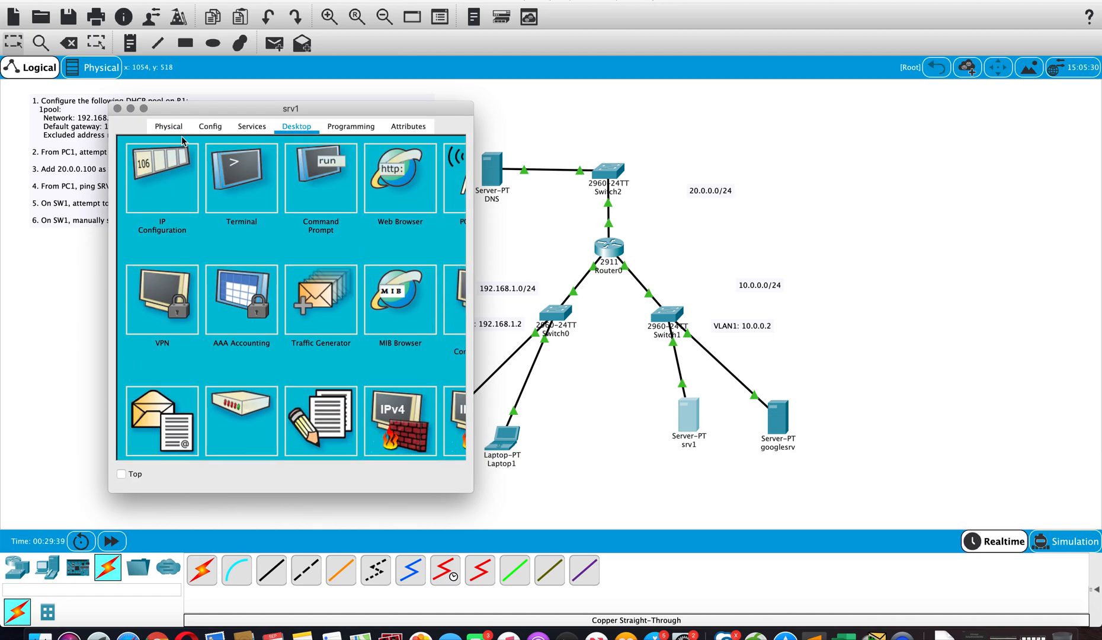
left_click(118, 109)
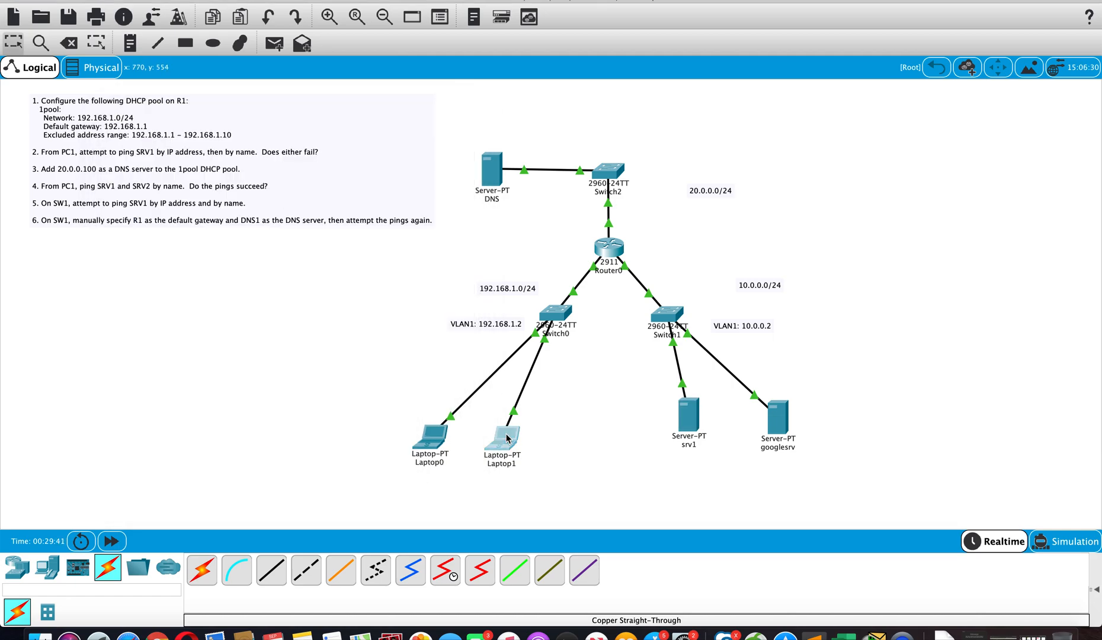
Step: Ping 10.0.0.2 from Laptop1's command prompt
left_click(506, 438)
left_click(662, 189)
left_click_drag(597, 110, 278, 108)
type("pin")
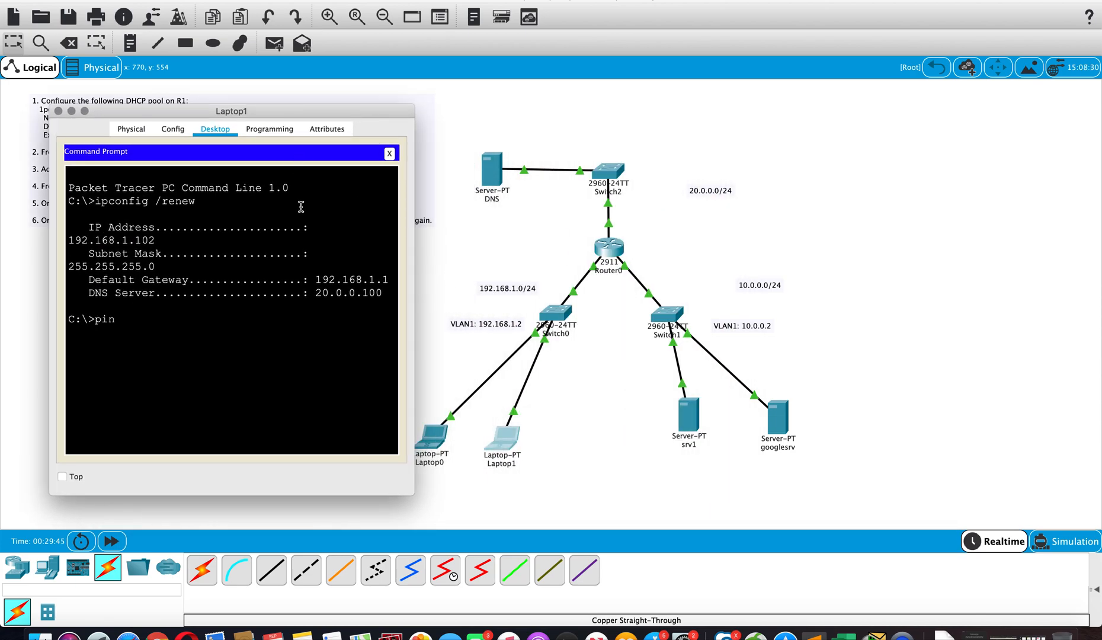
type("g 10.0.0.2")
key("Return")
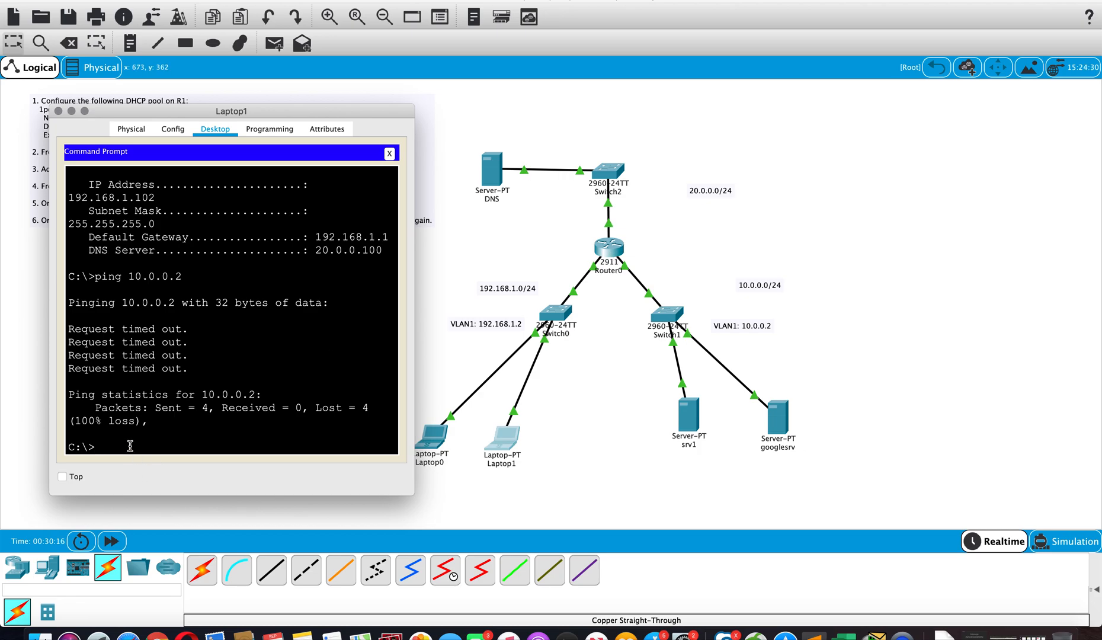
Step: Ping 10.0.0.101 from Laptop1's command prompt
type("ping10.0.010")
key("BackSpace")
key("BackSpace")
key("BackSpace")
type(".")
key("BackSpace")
type("0.101")
key("Return")
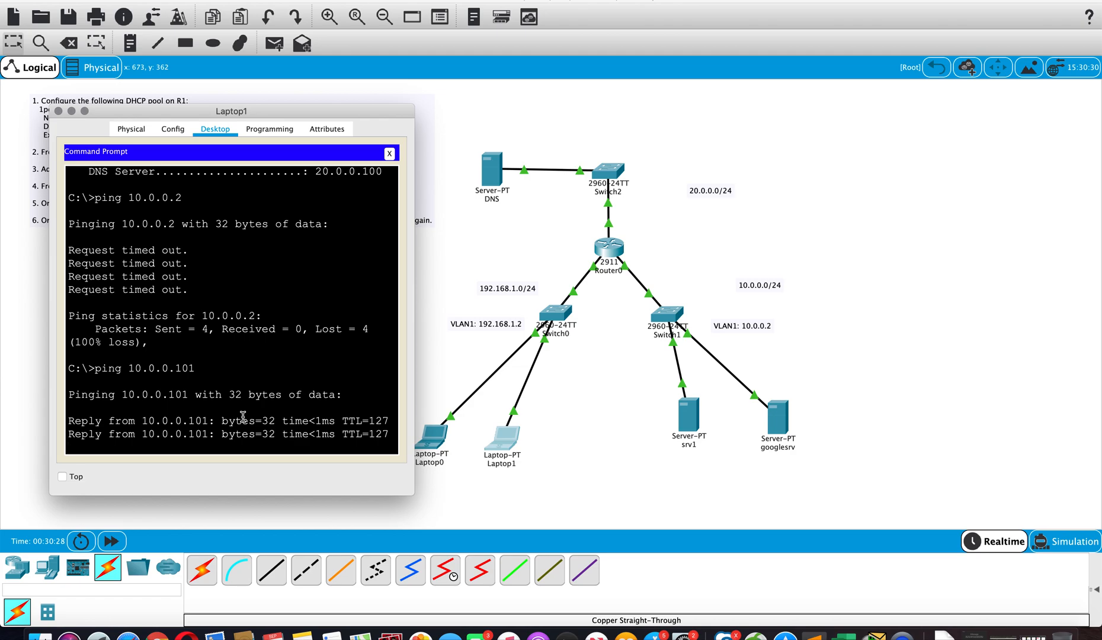
Step: Ping srv1 by name from Laptop1's command prompt
type("ping")
type(" 10.")
key("BackSpace")
key("BackSpace")
key("BackSpace")
type("srv1")
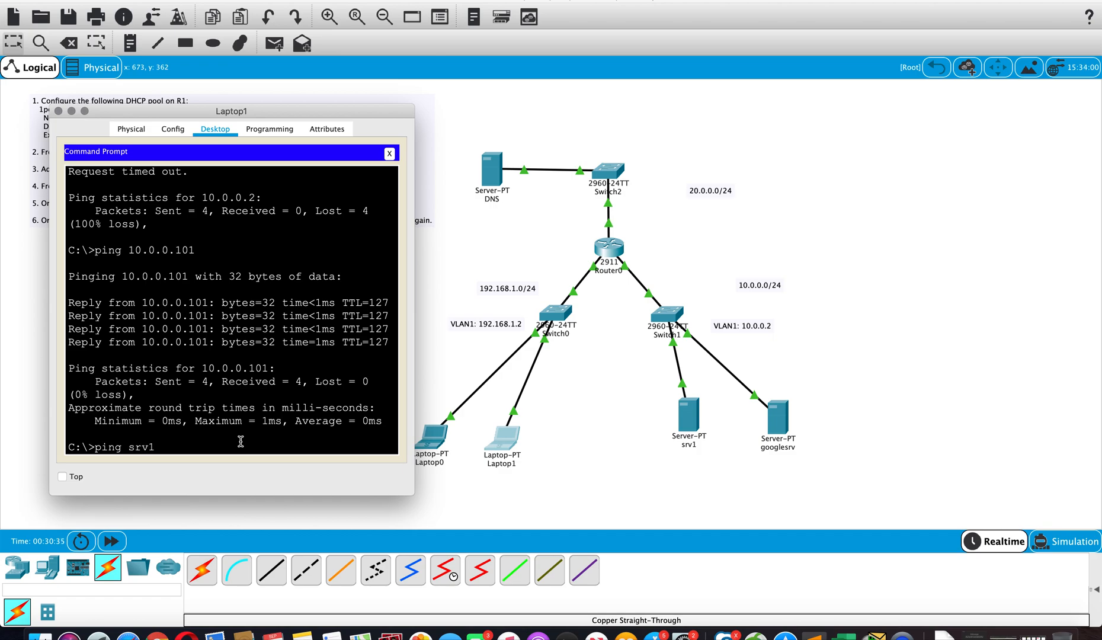
key("Return")
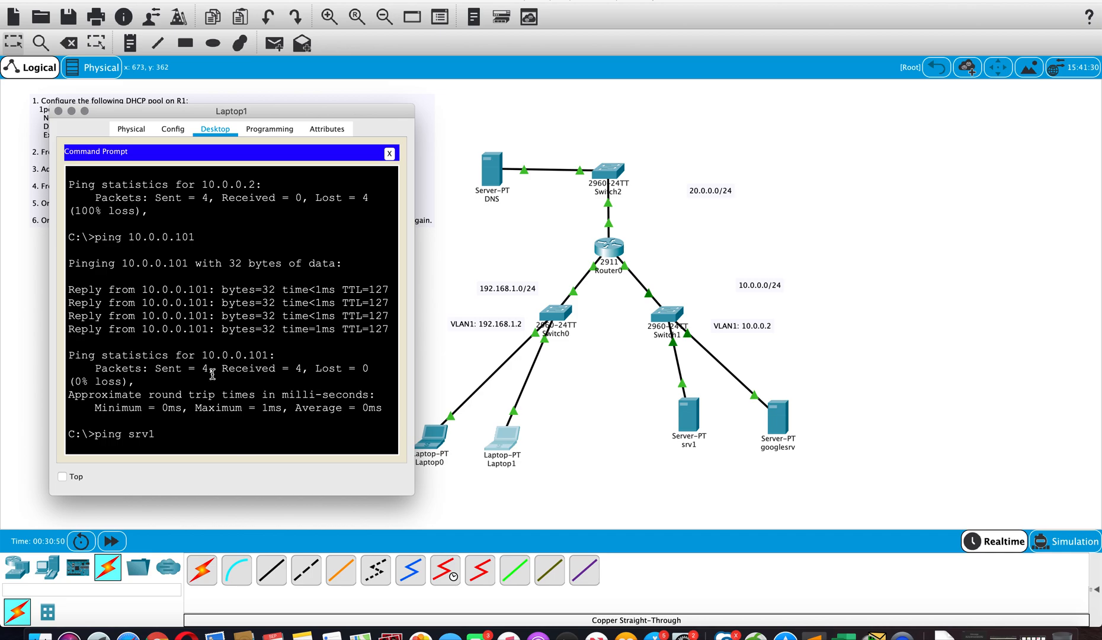
Step: Open Switch2's command line and enter privileged EXEC mode
left_click(615, 174)
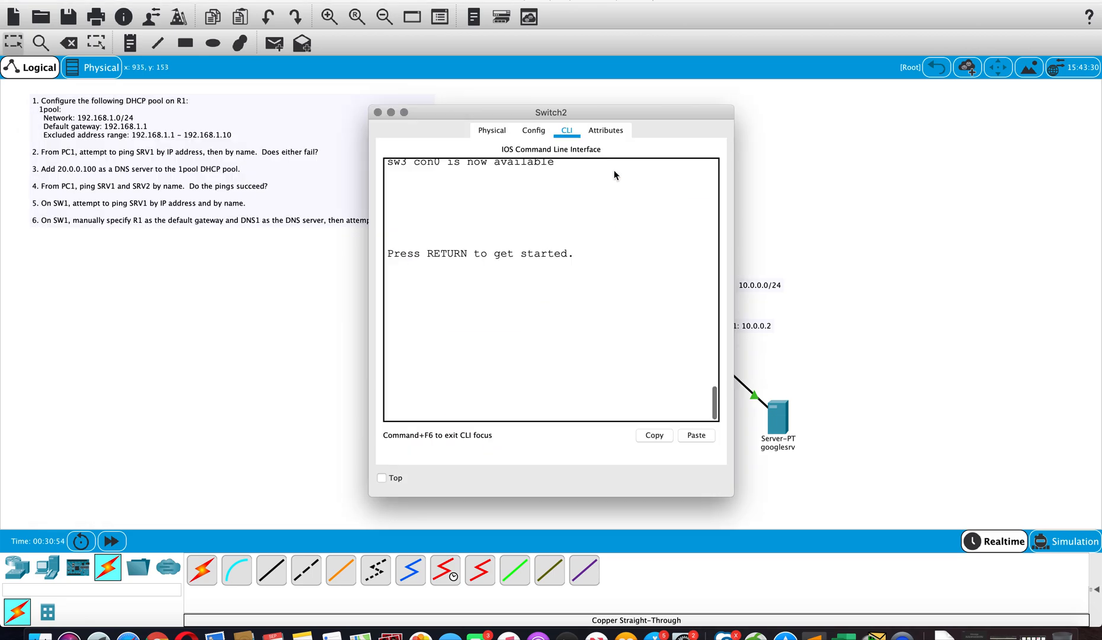
key("Return")
key("Return")
key("Return")
key("Return")
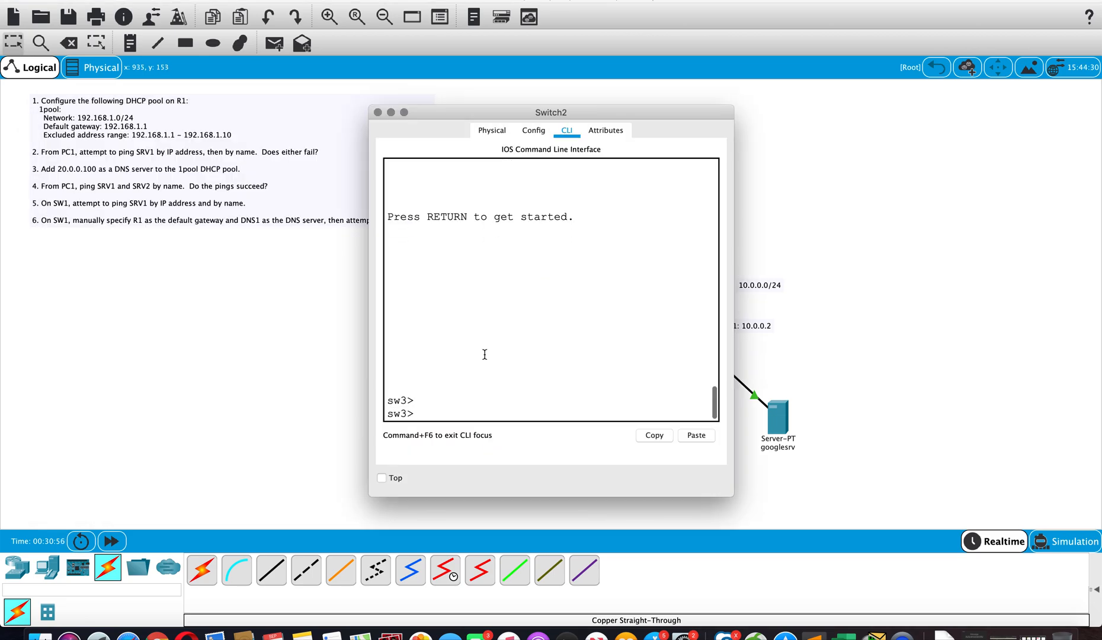
type("e")
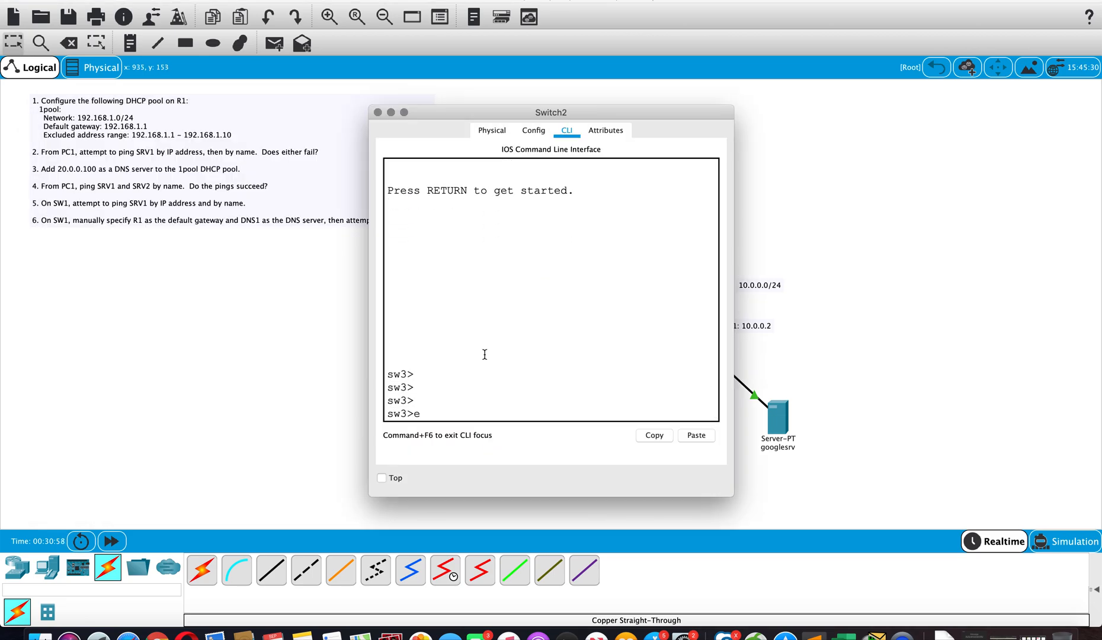
type("n")
key("Return")
key("Return")
Step: Display Switch2's running configuration through to the end and review the Vlan1 interface entry, moving the window off the topology
type("show ru")
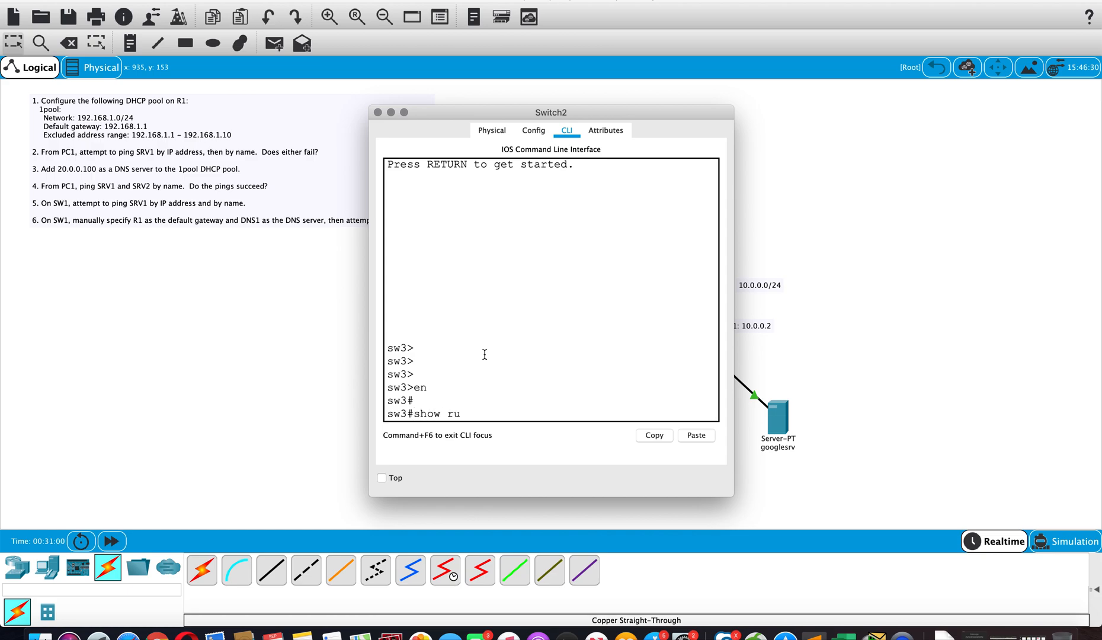
key("Return")
key("space")
key("space")
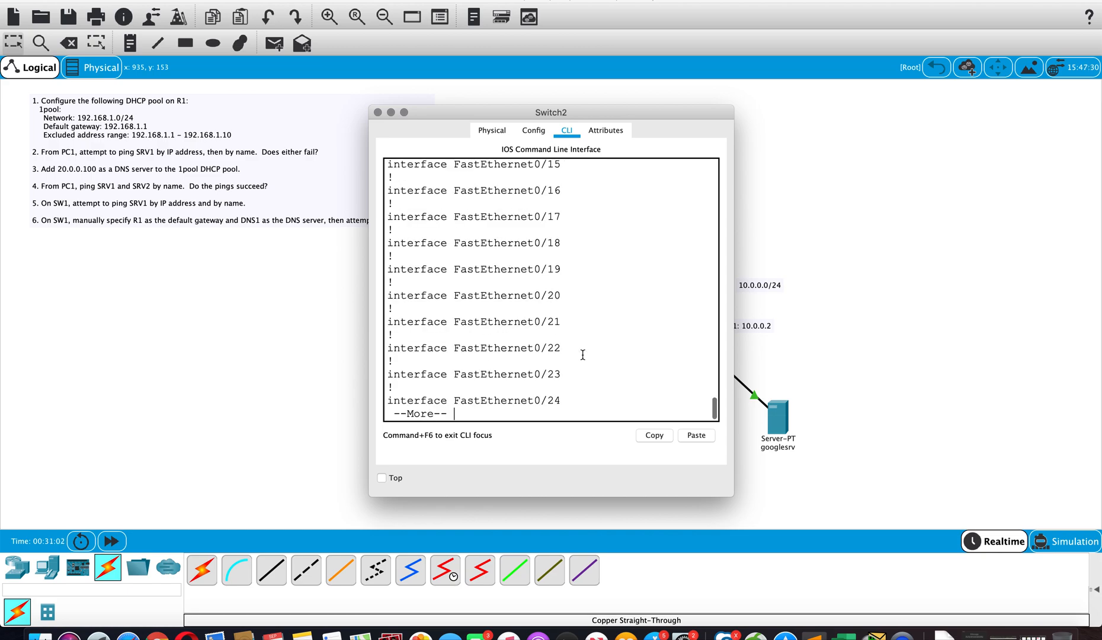
key("space")
scroll(582, 355, "up", 2)
scroll(583, 355, "down", 2)
key("space")
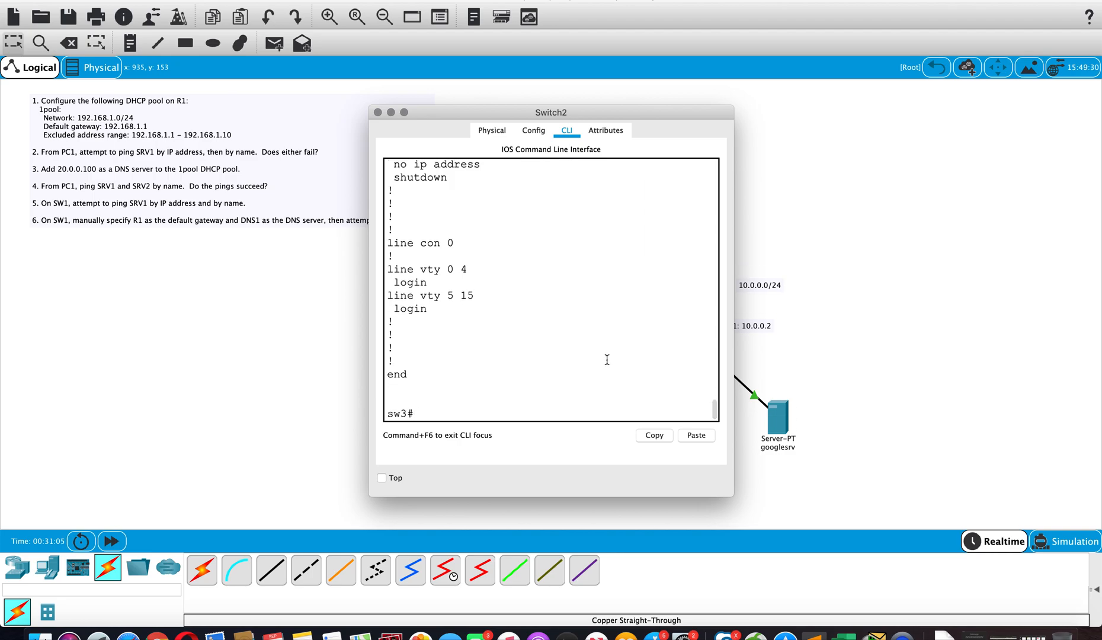
scroll(607, 359, "up", 4)
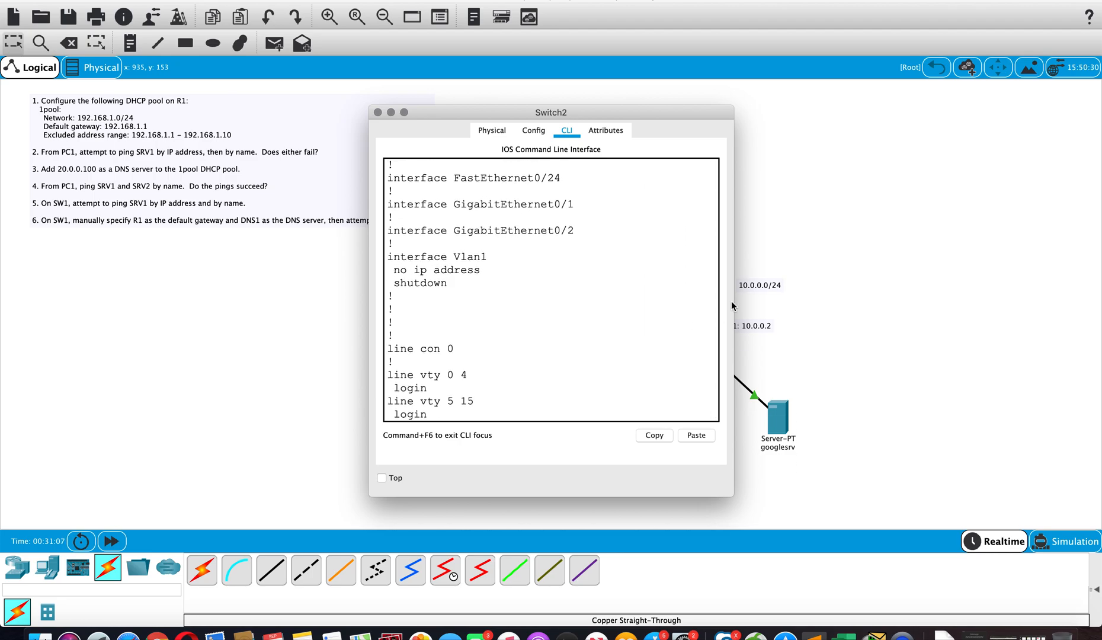
left_click_drag(537, 112, 271, 112)
scroll(233, 357, "down", 4)
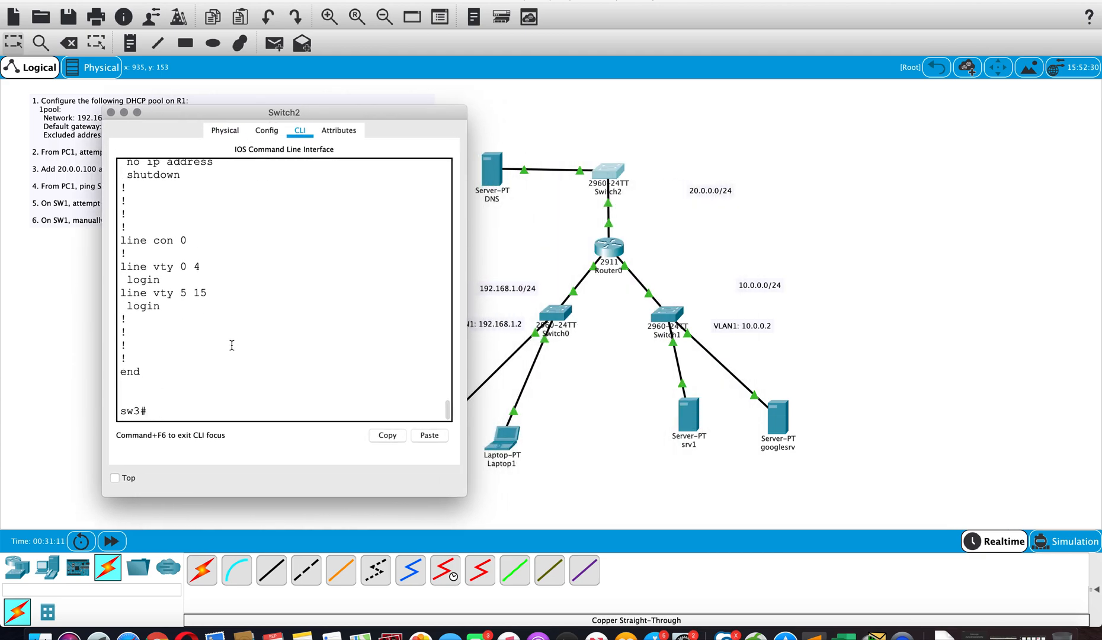
Step: Enter global configuration mode on Switch2 and open interface VLAN 1 for configuration
key("Return")
key("Return")
key("Return")
type("conf t")
key("Return")
key("Return")
key("Return")
key("Return")
key("Return")
type("interface vlan 1")
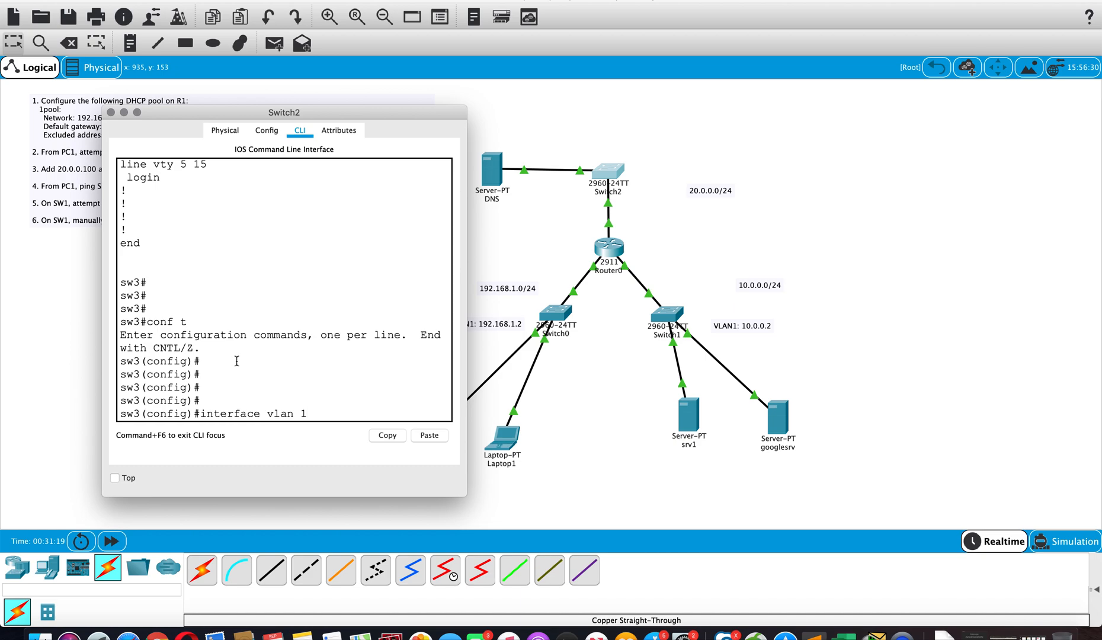
key("Return")
key("Return")
key("Return")
Step: Assign IP address 20.0.0.2 with subnet mask 255.255.255.0 to Switch2's VLAN 1 interface
type("ip address 20")
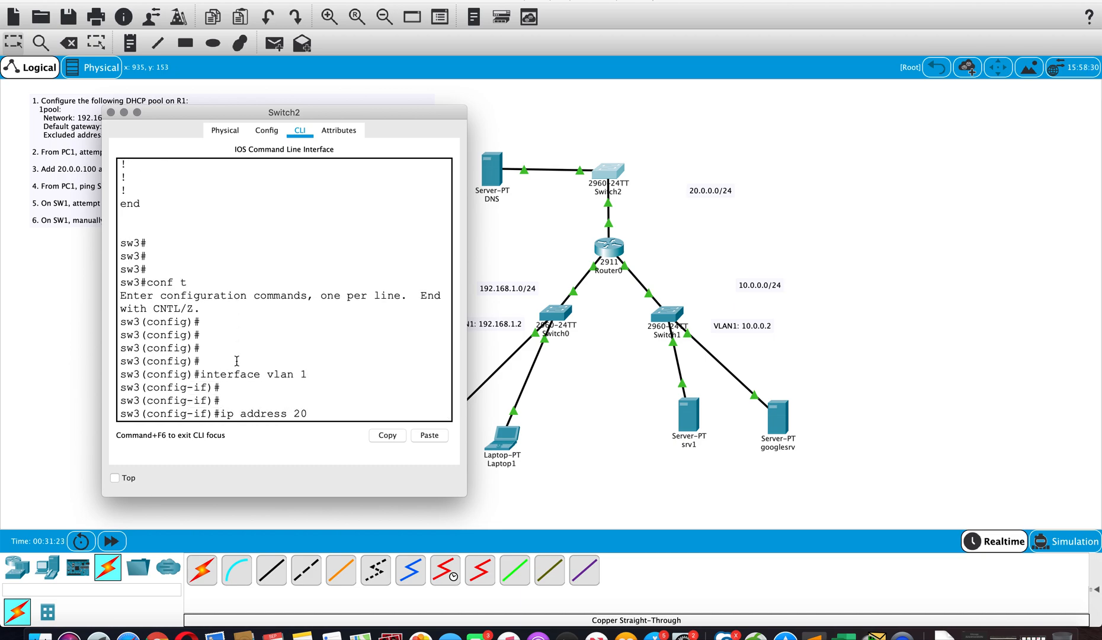
type(".0.0.0")
key("Return")
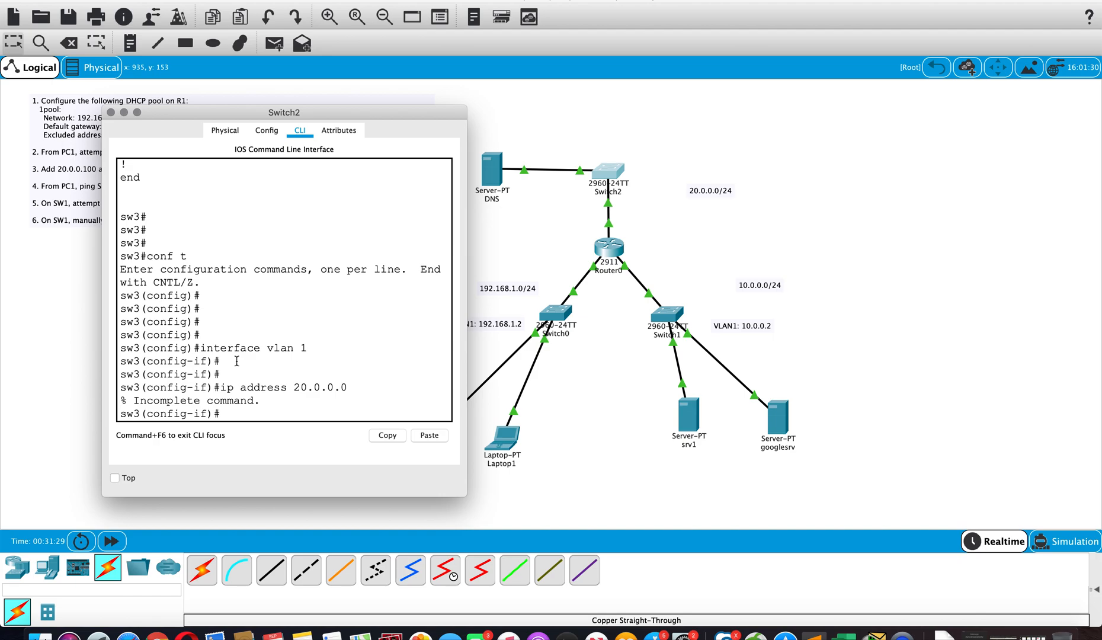
key("Up")
type("255")
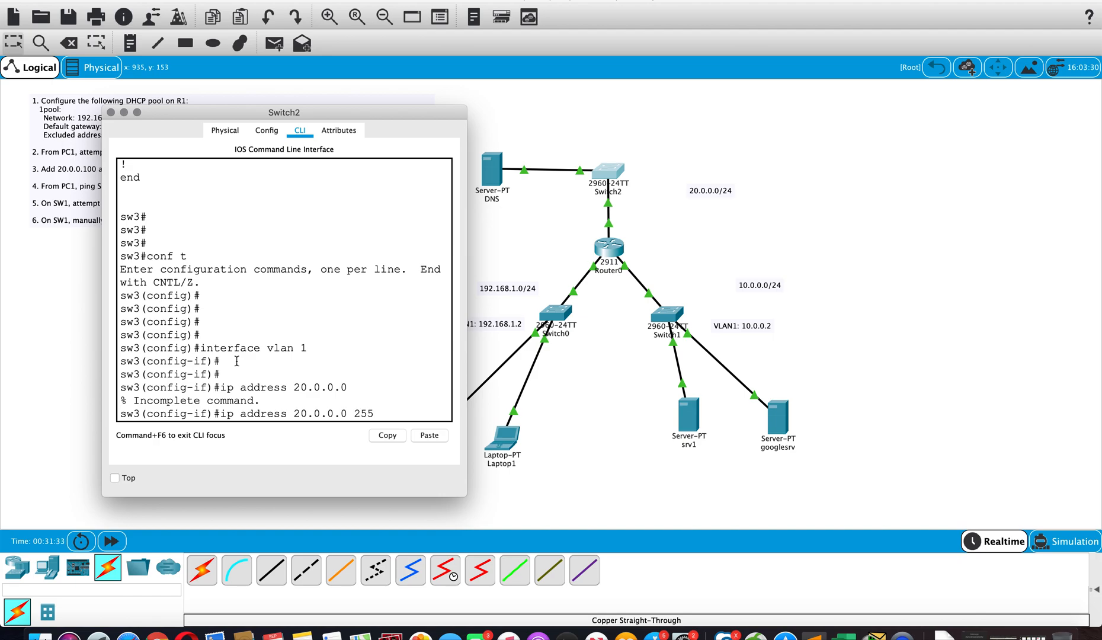
key("BackSpace")
key("BackSpace")
key("BackSpace")
type("2 255.255.255.0")
key("Return")
key("Return")
key("Return")
key("Return")
key("Return")
Step: Enable Switch2's VLAN 1 interface with no shut
type("no")
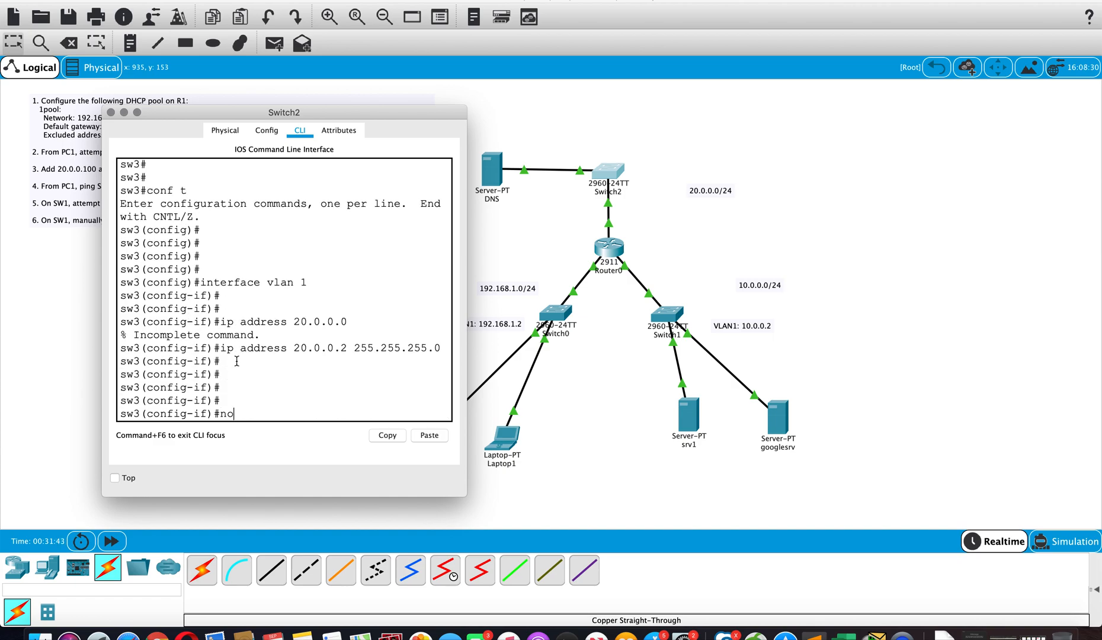
type(" shut")
key("Return")
key("Return")
key("Return")
key("Return")
key("Return")
key("Return")
key("Return")
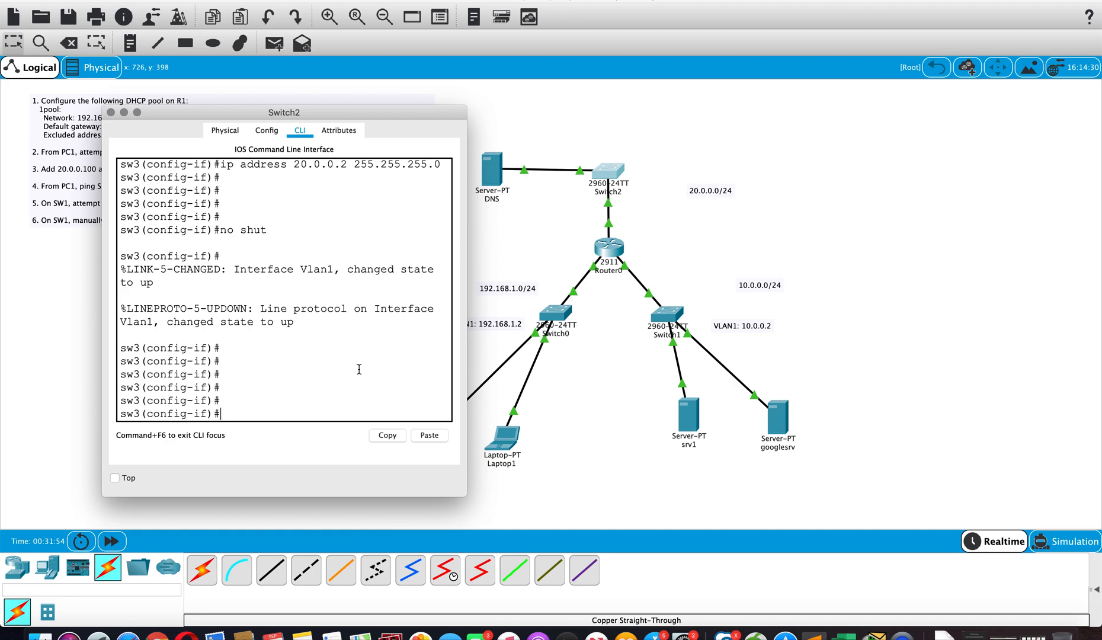
Step: Leave interface configuration, set Switch2's default gateway to 20.0.0.1, and close the switch's window
type("exit")
key("Return")
key("Return")
key("Return")
type("ip ")
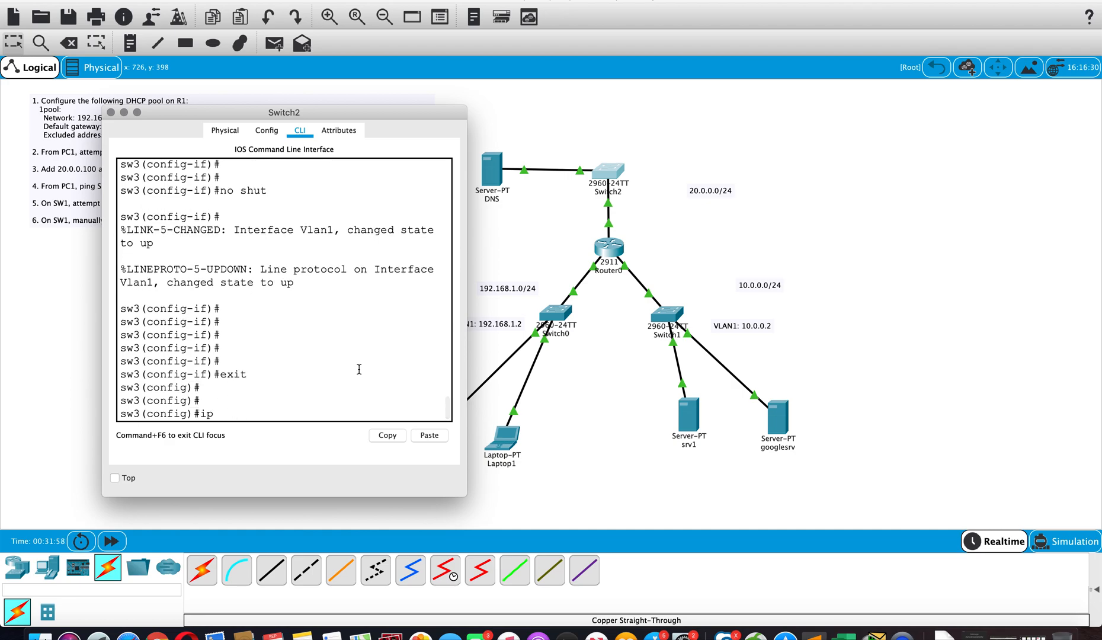
type("?defau")
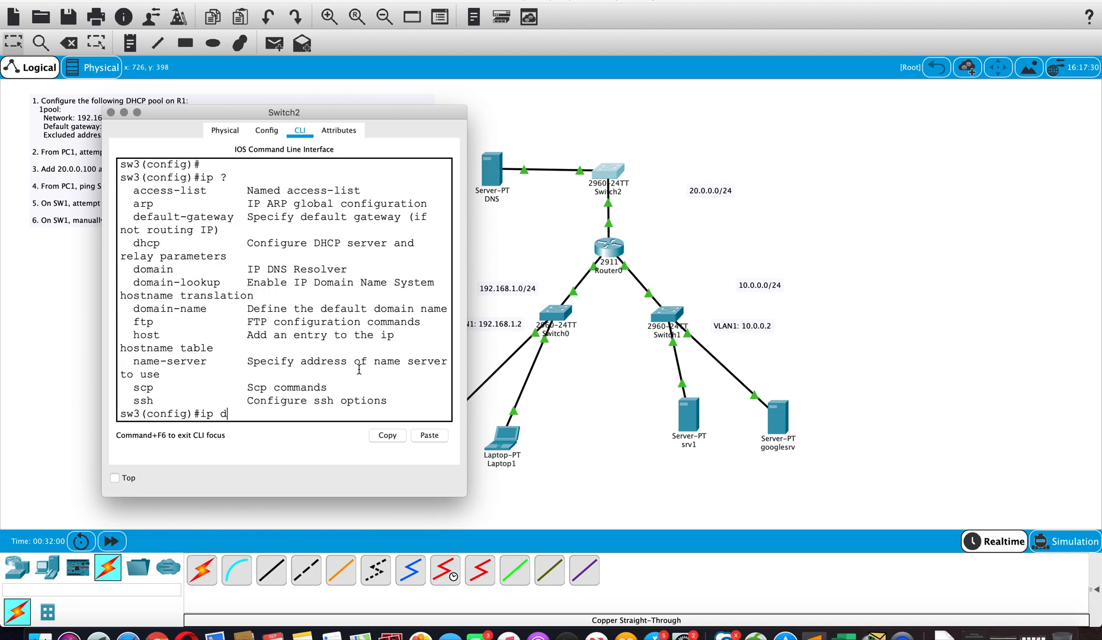
type("lt-gateway 20.0.0.1")
key("Return")
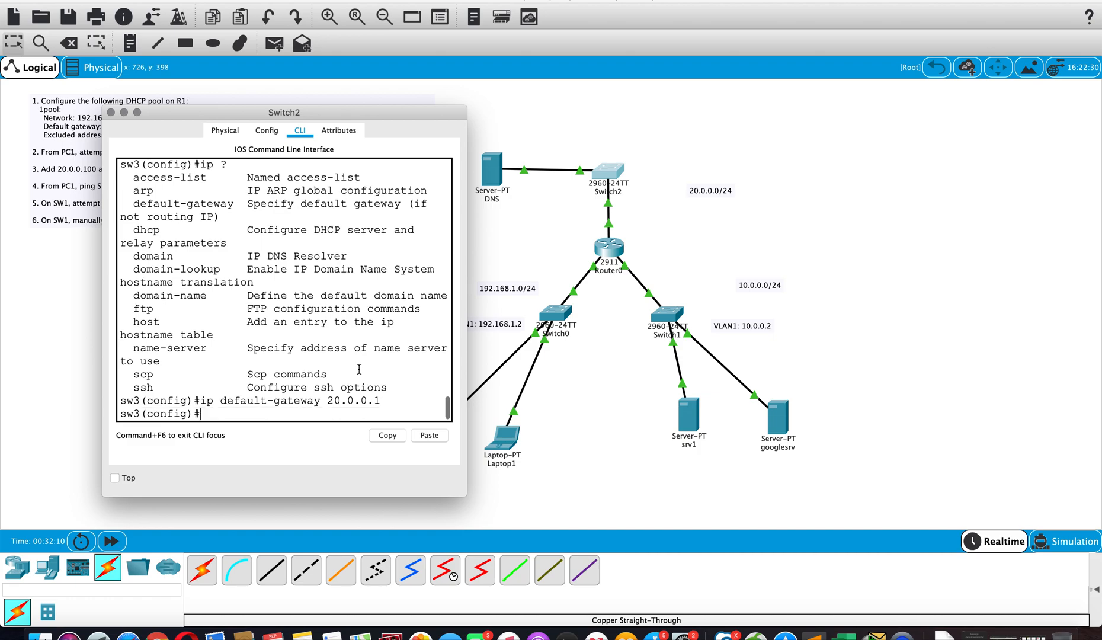
left_click(111, 113)
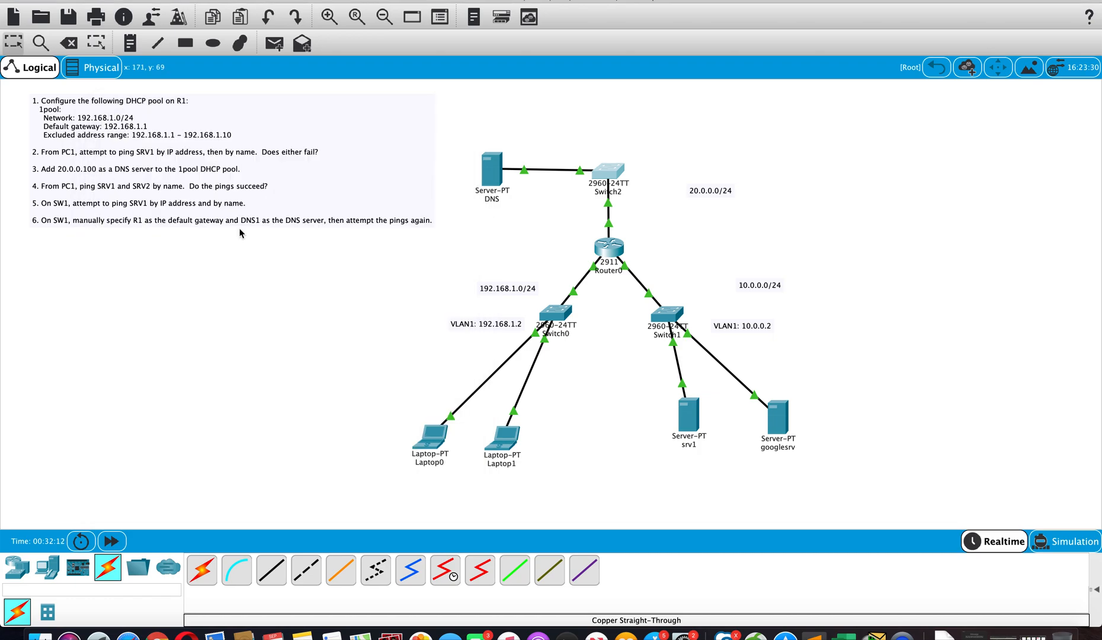
Step: Open Laptop0's command prompt, move its window off the topology, and ping srv1 by name
left_click(418, 445)
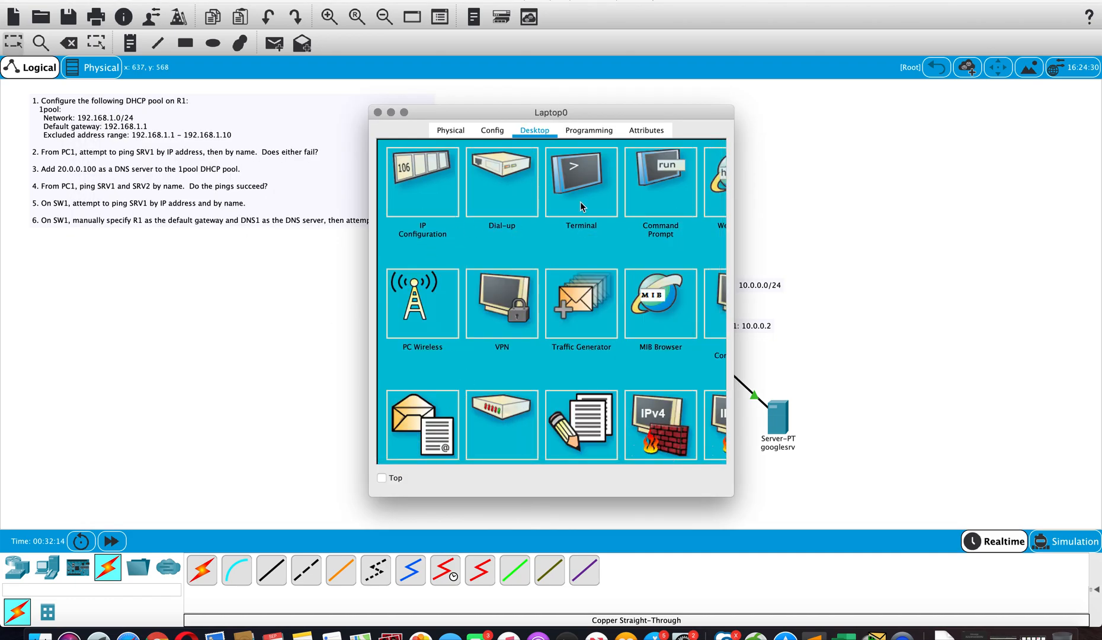
left_click(656, 183)
left_click_drag(572, 111, 357, 52)
scroll(317, 220, "down", 15)
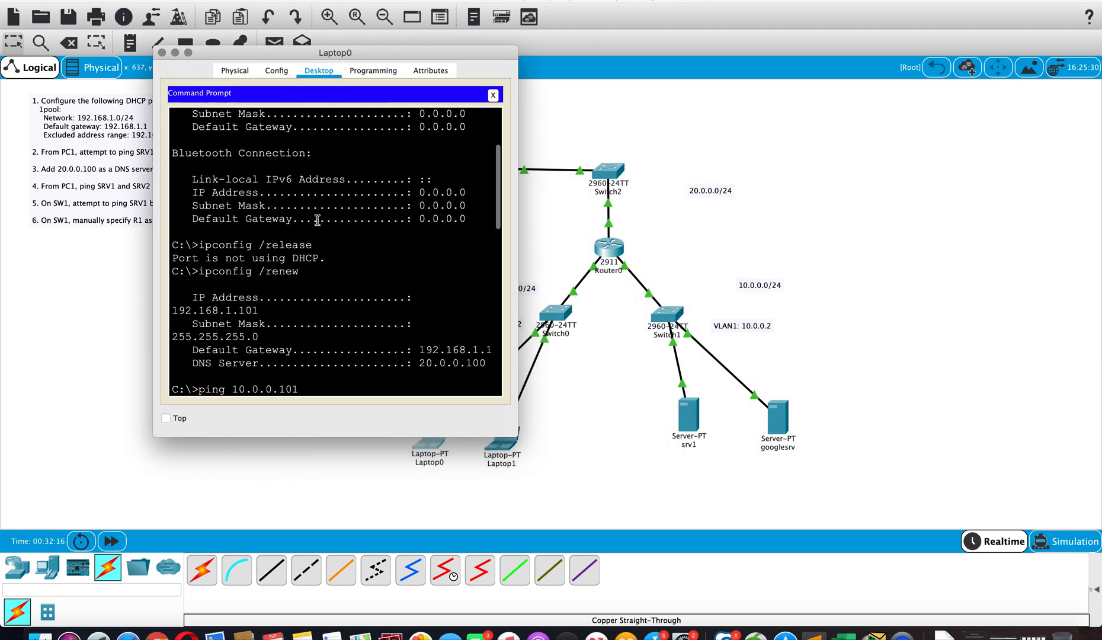
type("ping srv1")
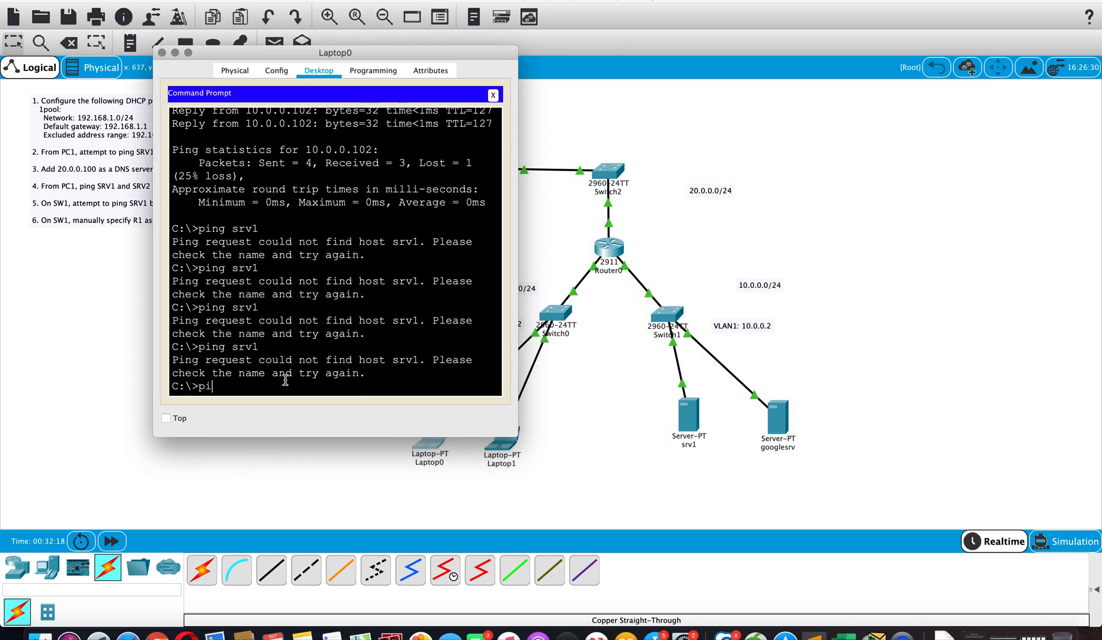
key("Return")
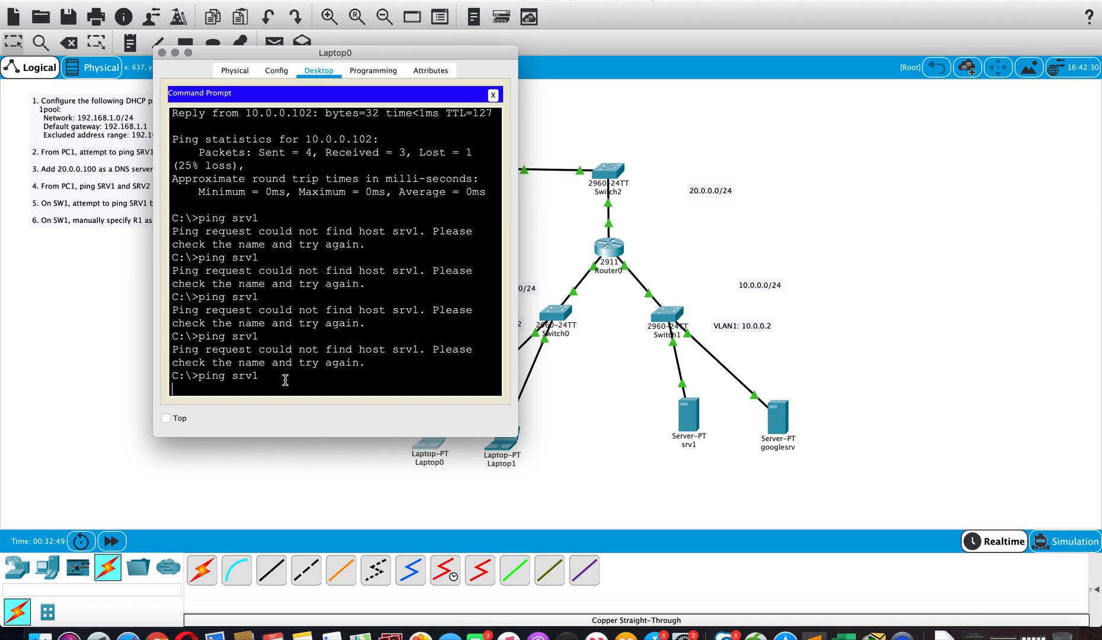
key("Return")
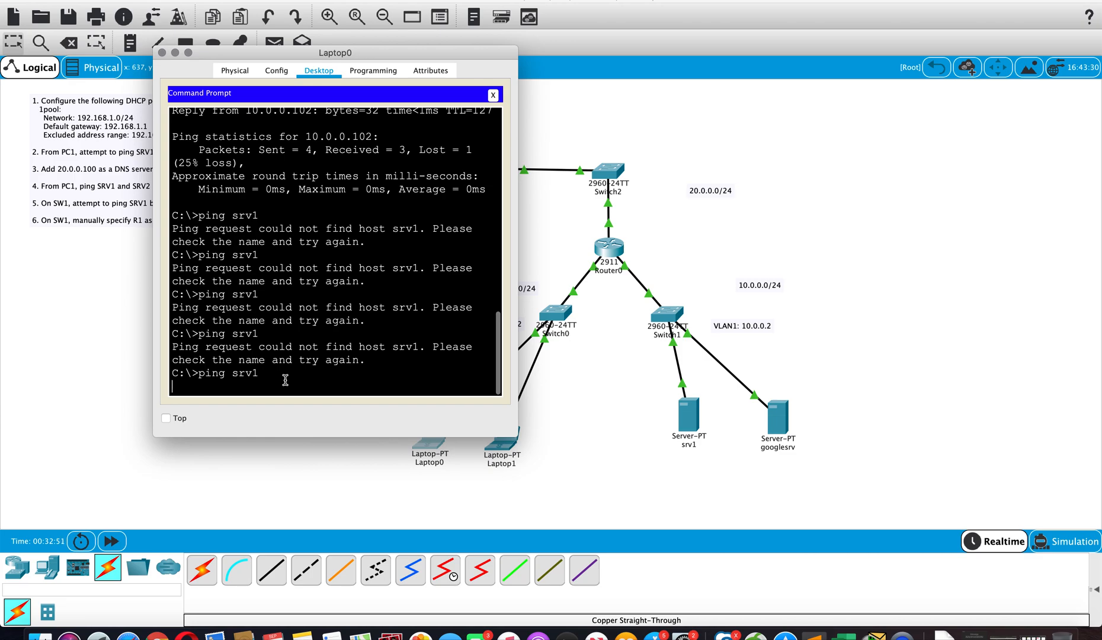
Step: Review the earlier ping output on Laptop0, bringing its window back to the front and placing it beside the topology
scroll(267, 373, "up", 4)
scroll(253, 372, "down", 4)
scroll(253, 373, "up", 5)
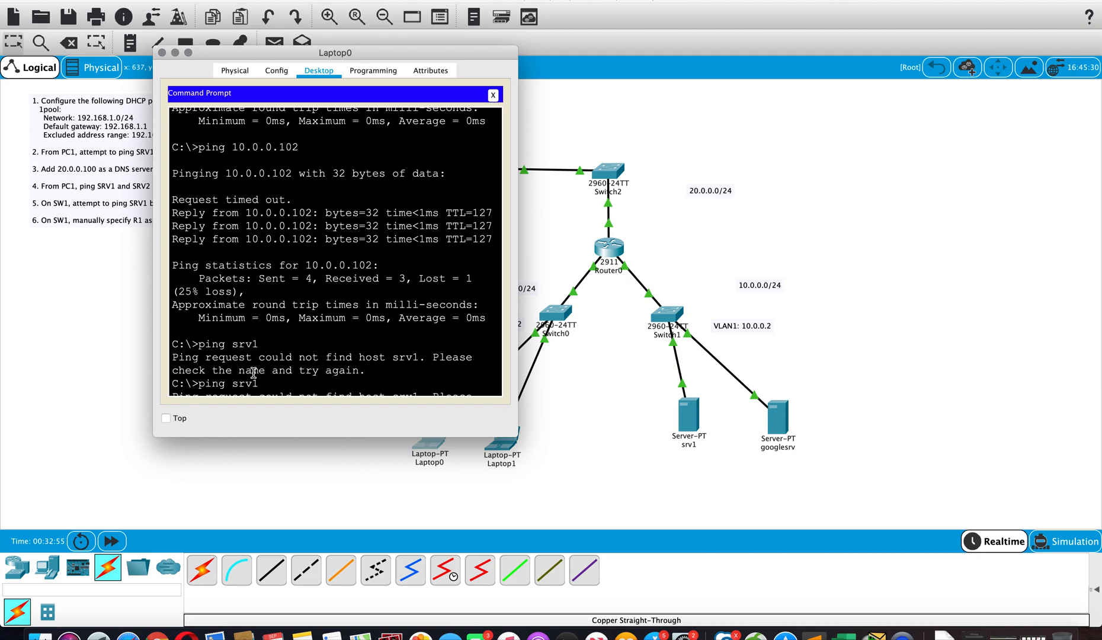
left_click_drag(527, 209, 657, 245)
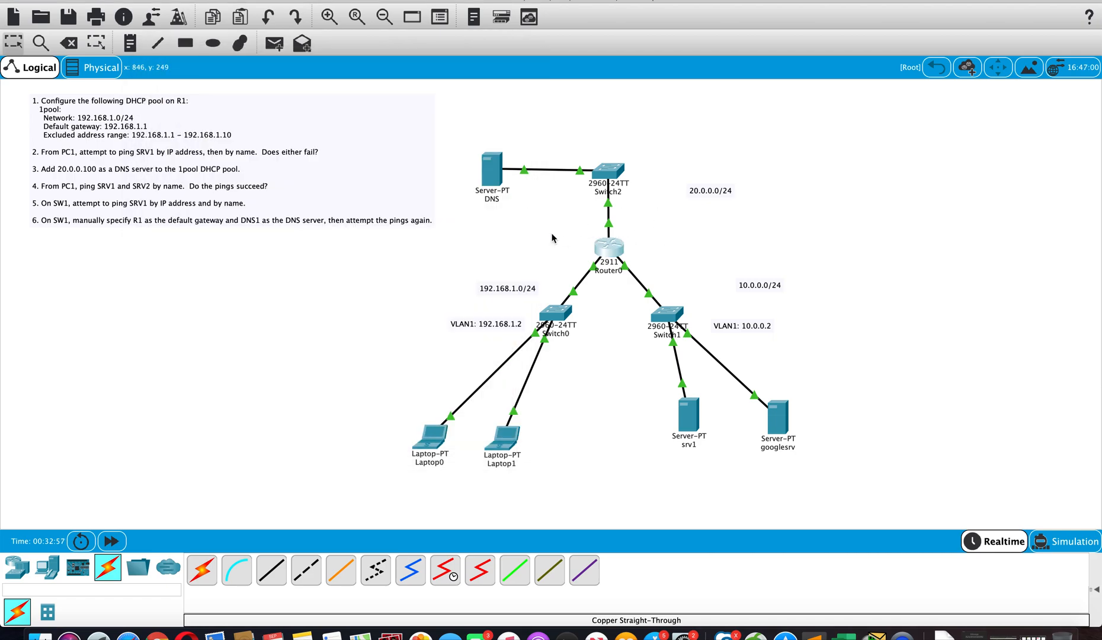
left_click(427, 435)
scroll(340, 253, "down", 5)
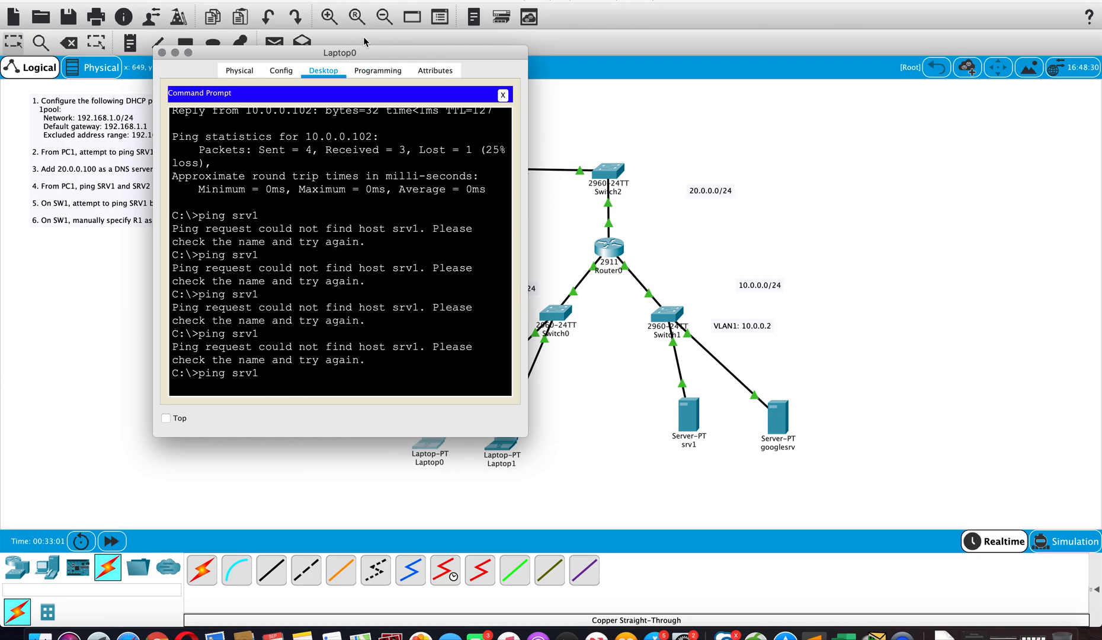
left_click_drag(341, 60, 235, 115)
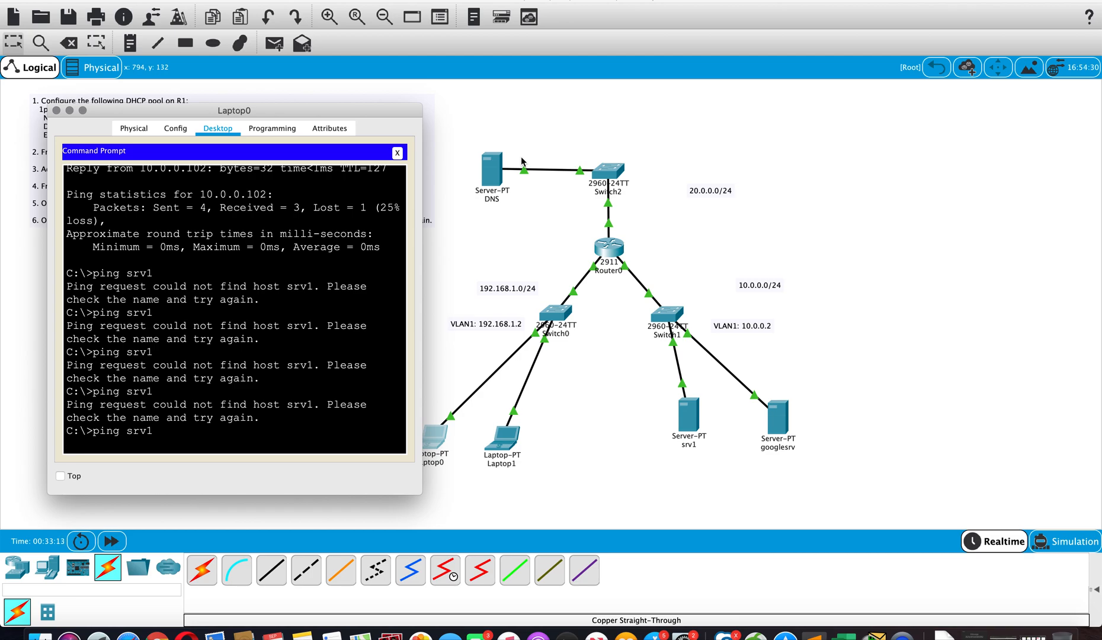
Step: Open the DNS server's DNS service settings to check its resource records, moving and widening the window
left_click(489, 170)
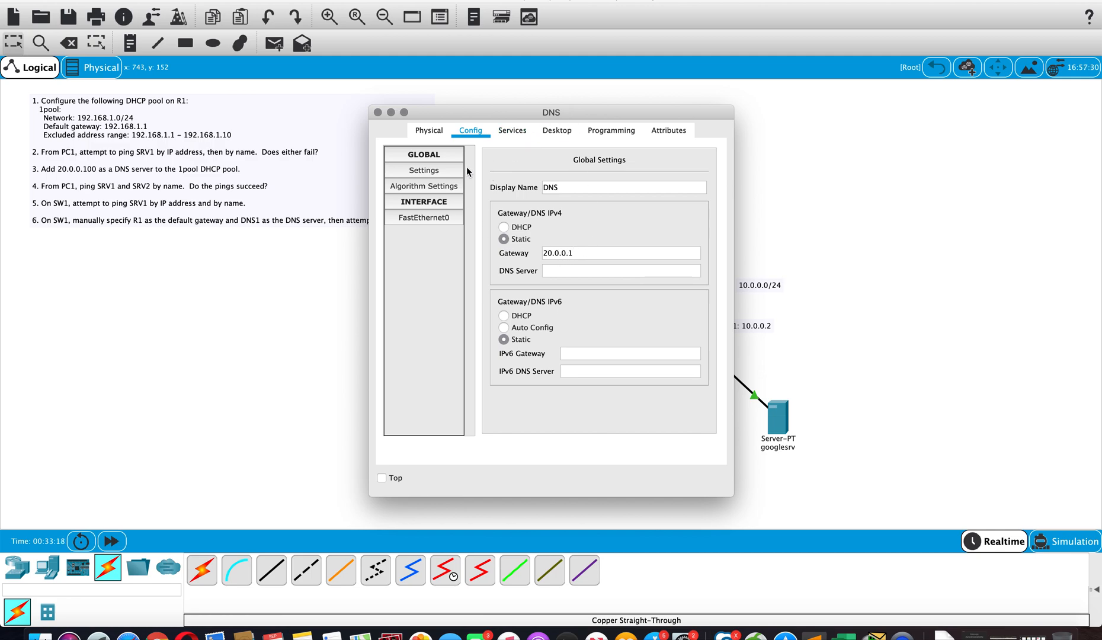
left_click(431, 131)
left_click(473, 129)
left_click(513, 133)
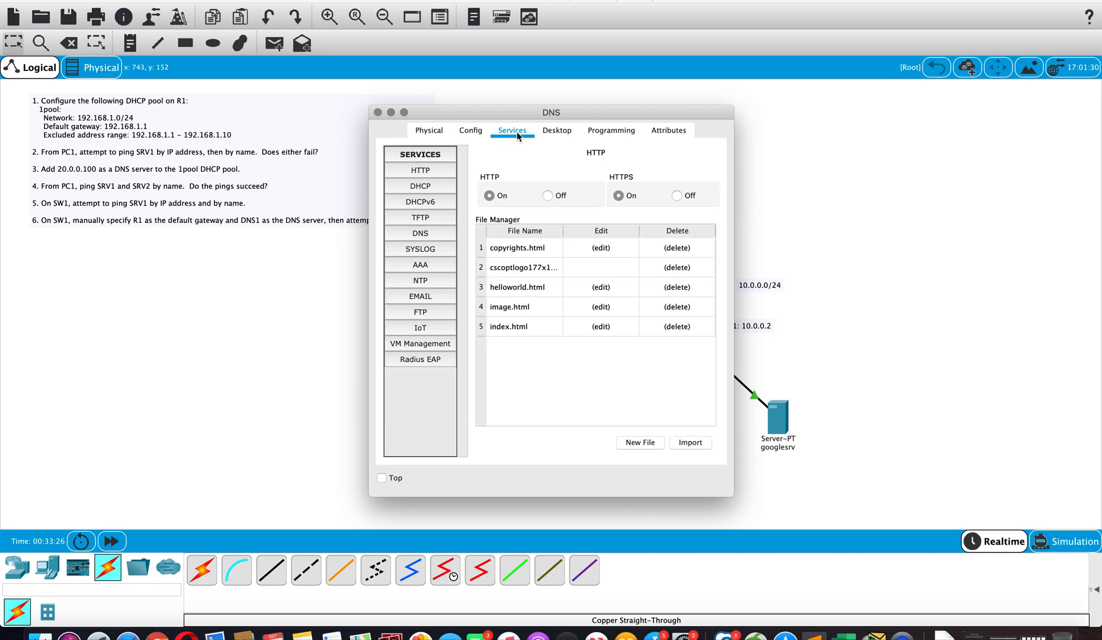
left_click(421, 234)
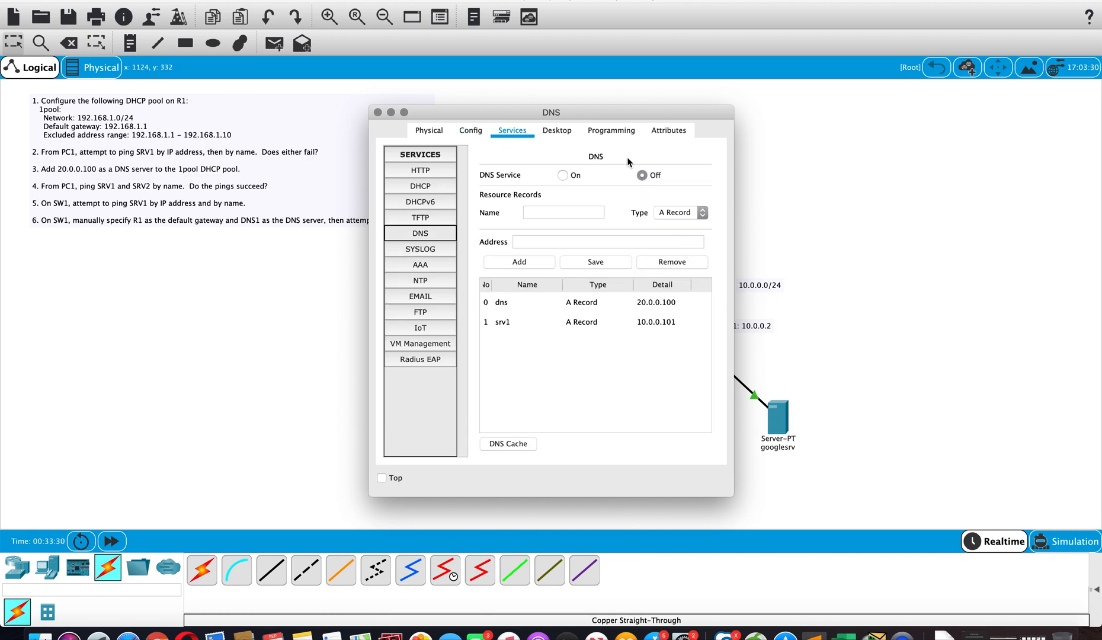
left_click_drag(568, 113, 281, 109)
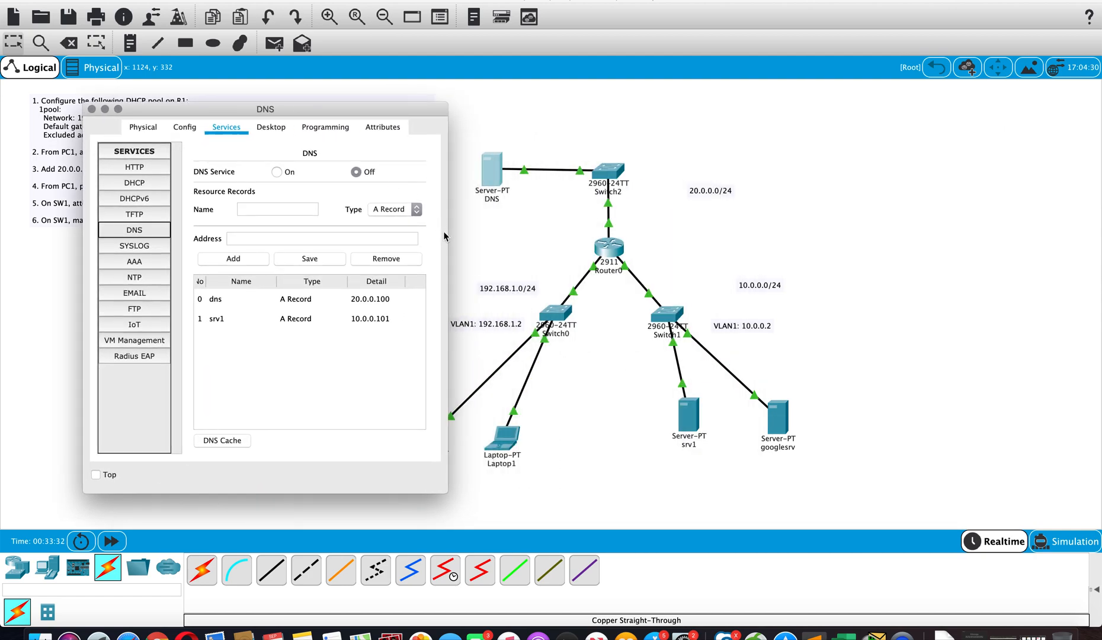
left_click_drag(448, 240, 593, 240)
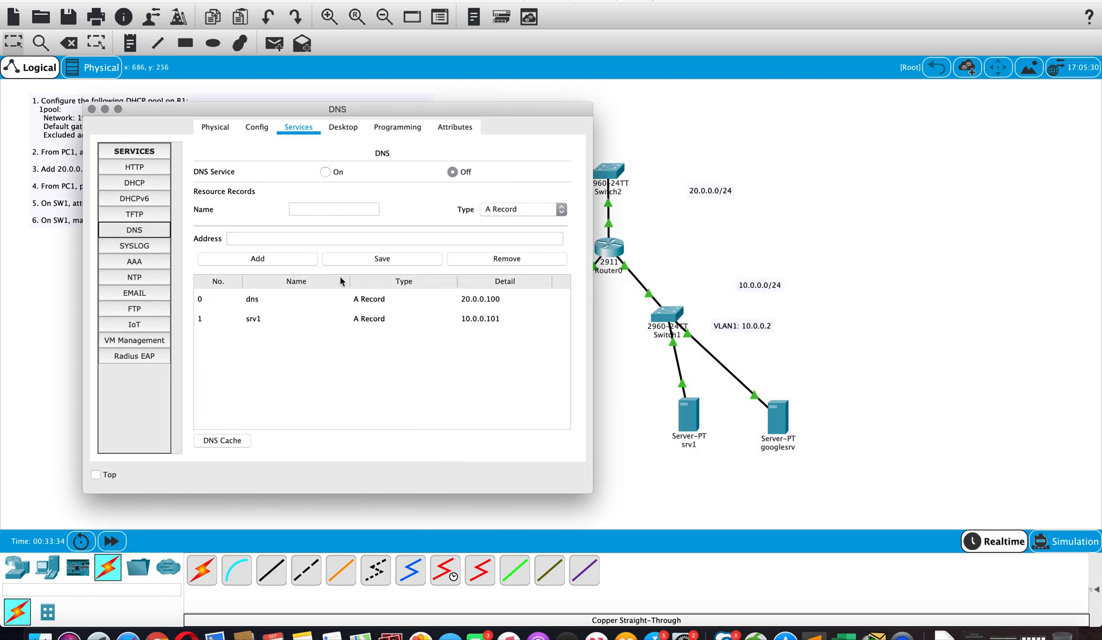
Step: Add an A record named googlesrv with address 10.0.0.2 to the DNS server's resource records
left_click(309, 204)
type("google")
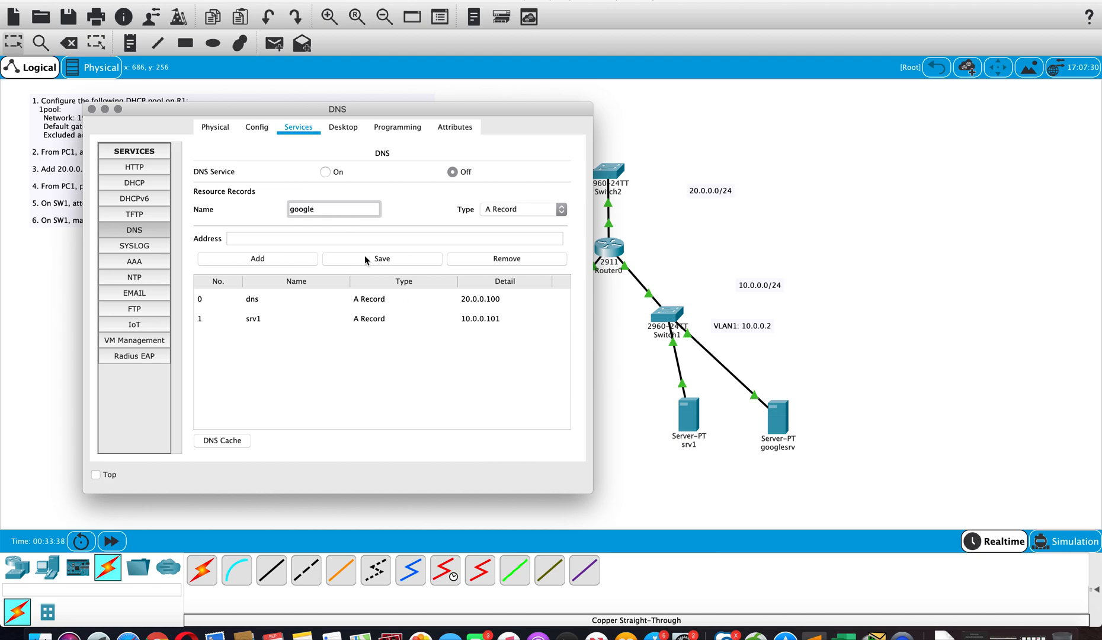
type("srv")
left_click(306, 237)
type("10.0.0.2")
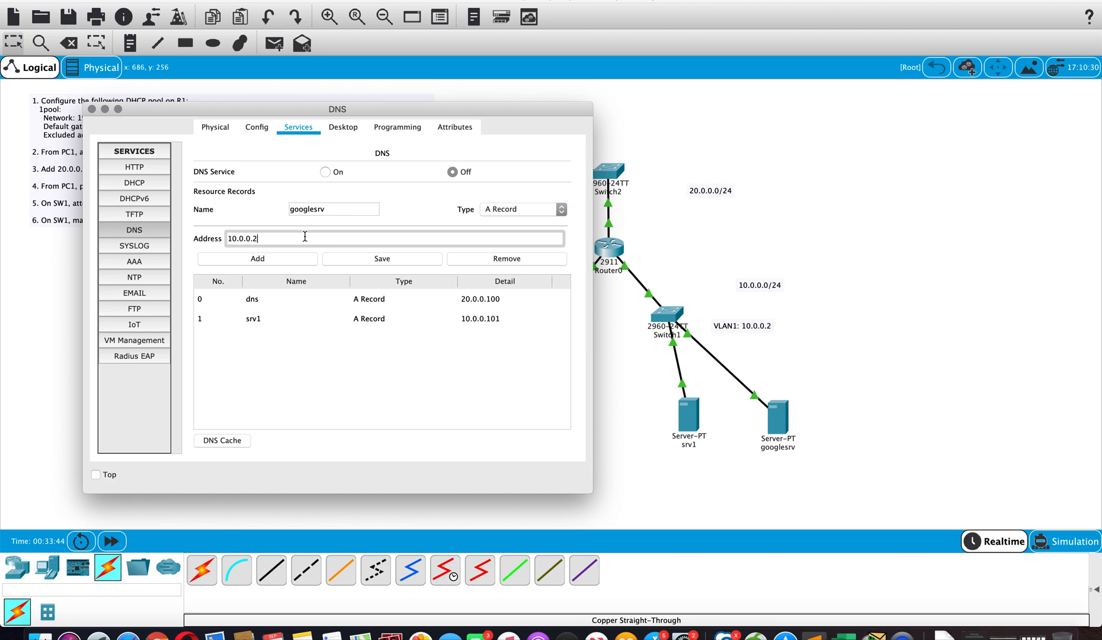
left_click(281, 257)
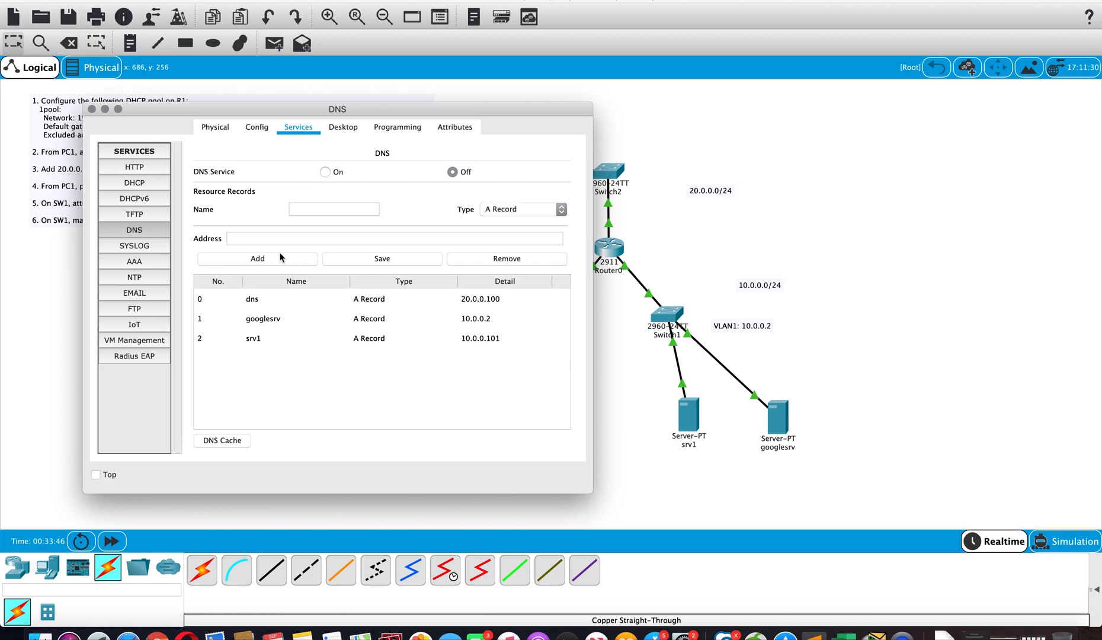
left_click(404, 259)
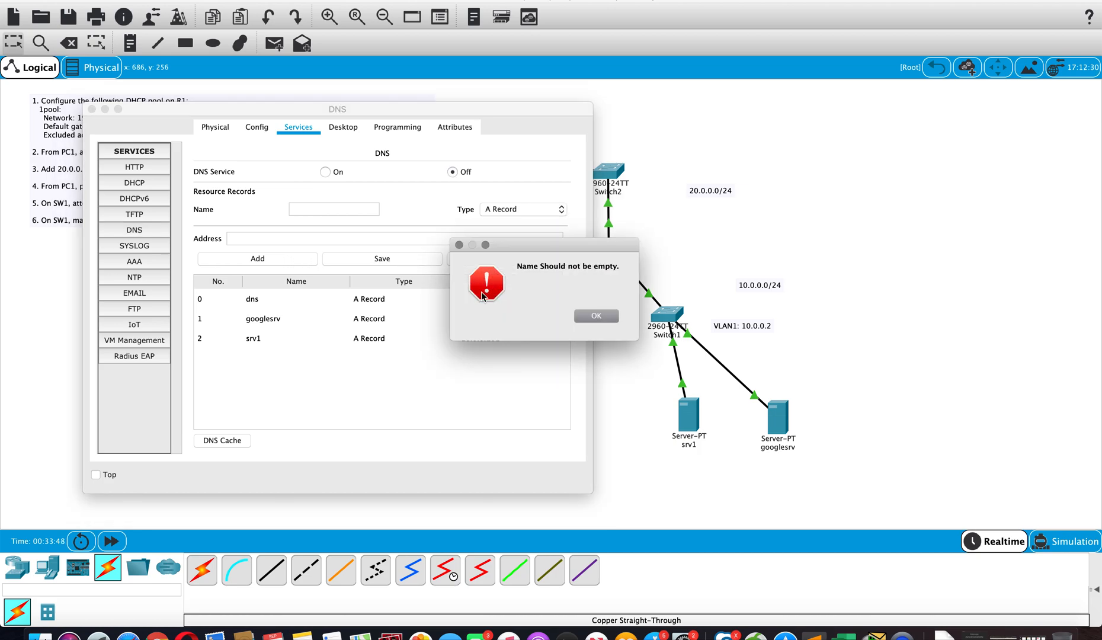
left_click(595, 316)
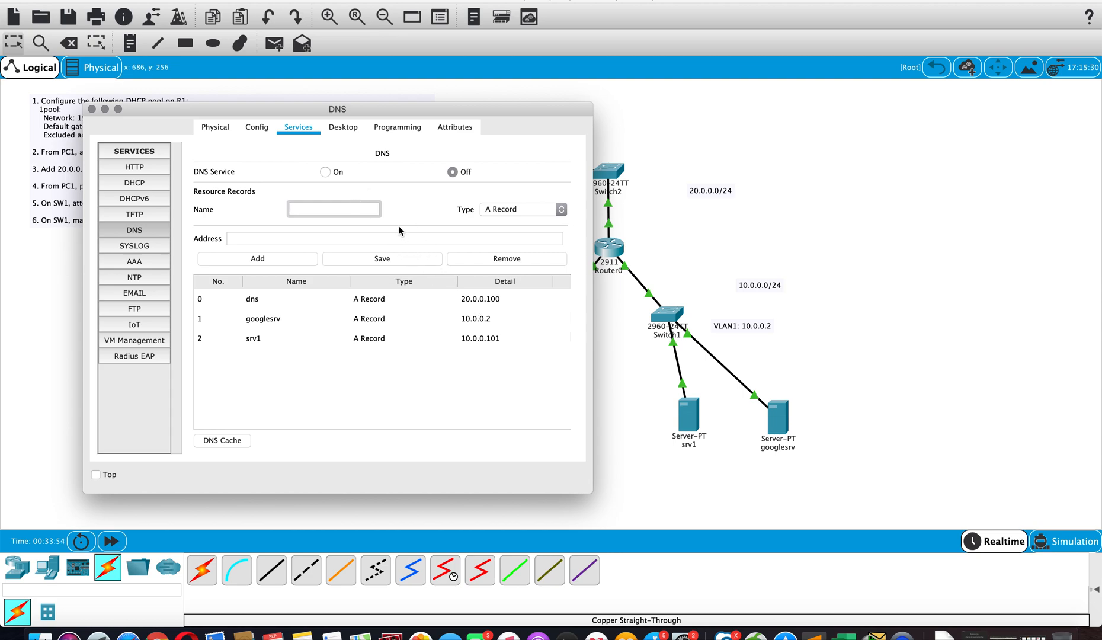
Step: Turn on the DNS service and close the DNS server's window
left_click(325, 172)
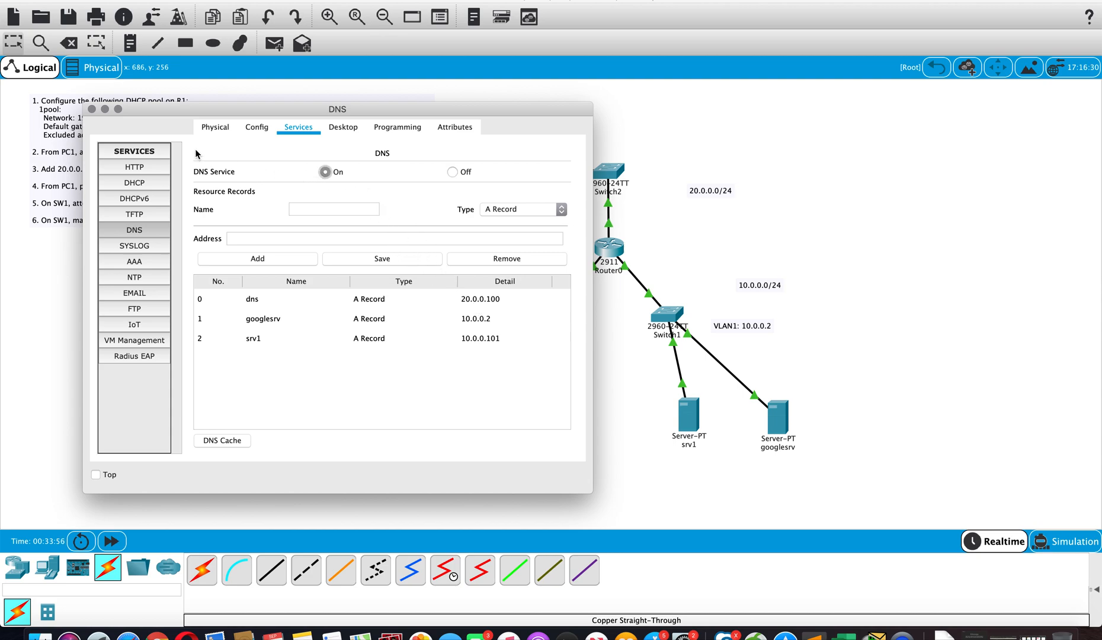
left_click(91, 109)
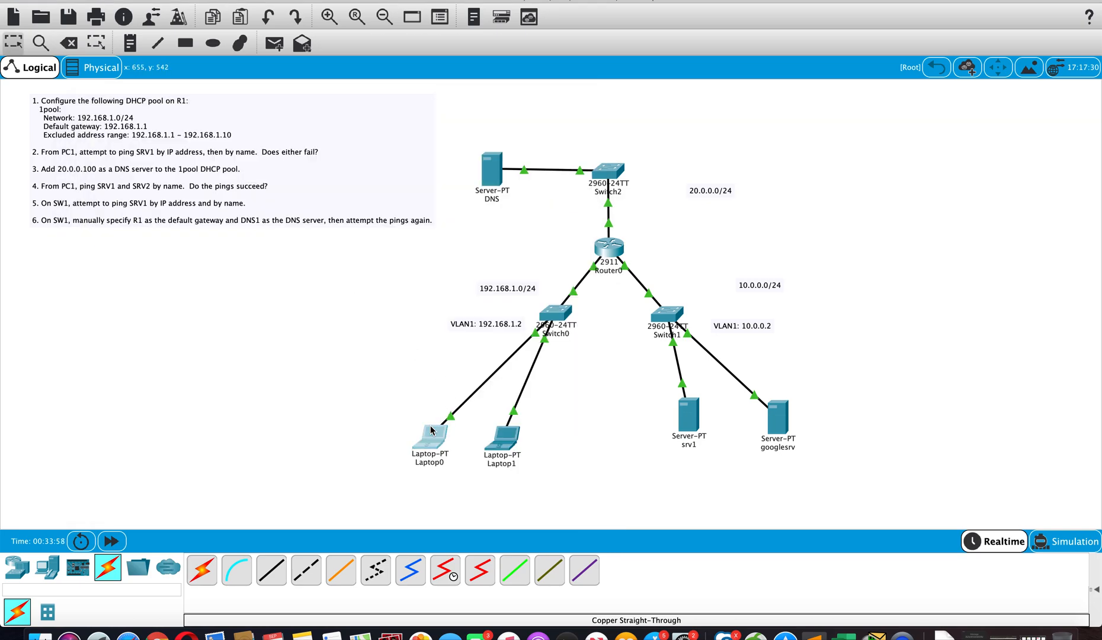
Step: From Laptop0's command prompt, ping srv1 and googlesrv by name
left_click(431, 426)
key("Up")
key("Return")
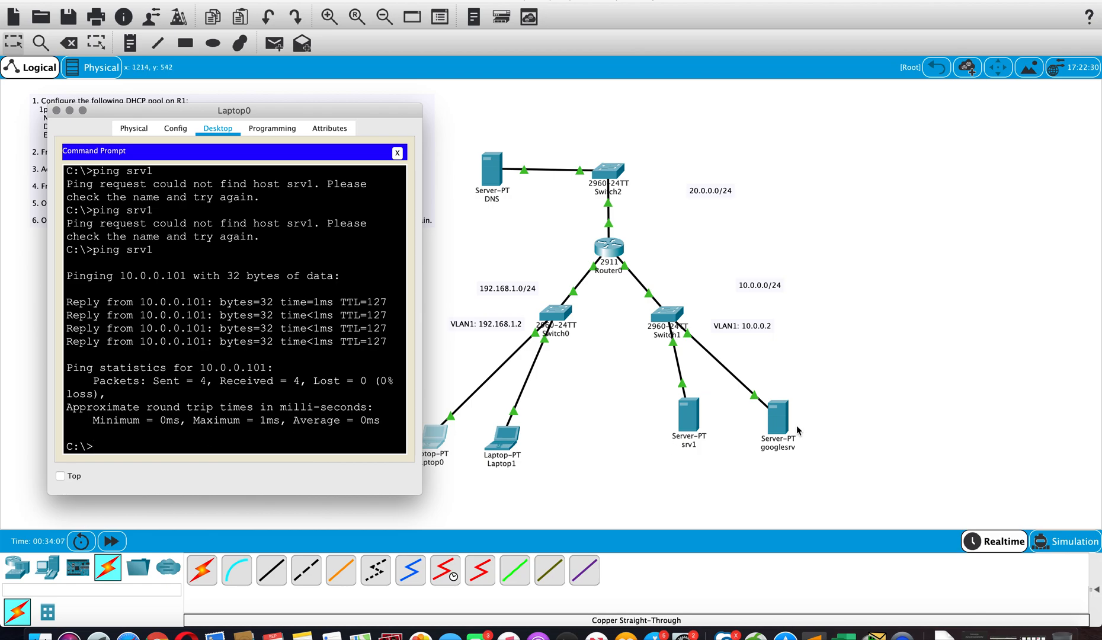
type("ping googleser")
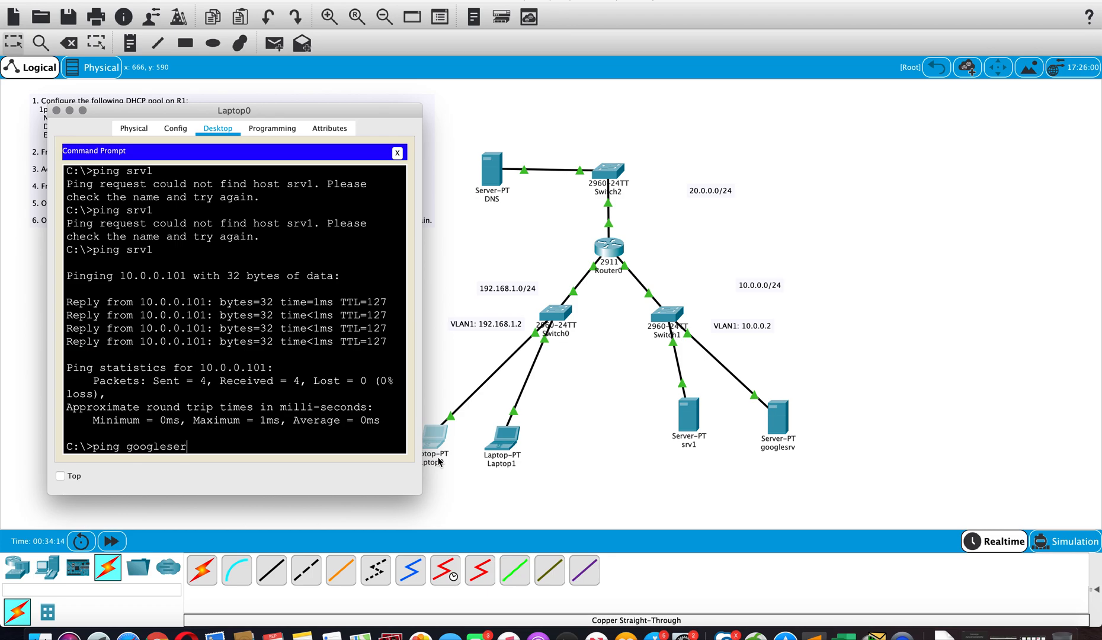
key("BackSpace")
type("rv")
key("Return")
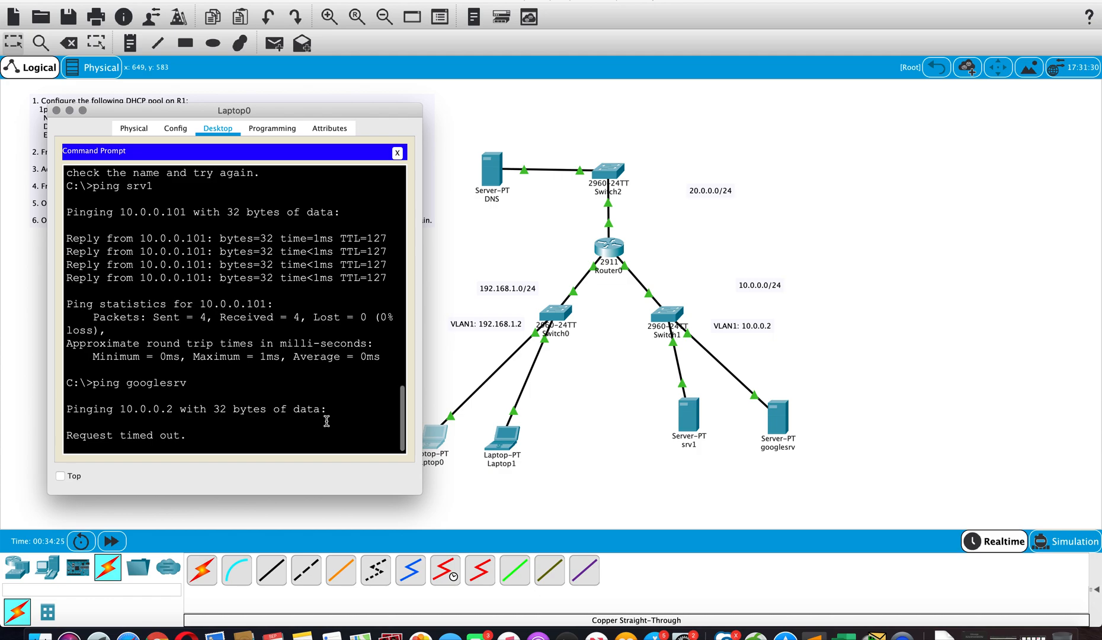
Step: Check googlesrv's gateway and FastEthernet0 IP configuration, and close its window
left_click(781, 418)
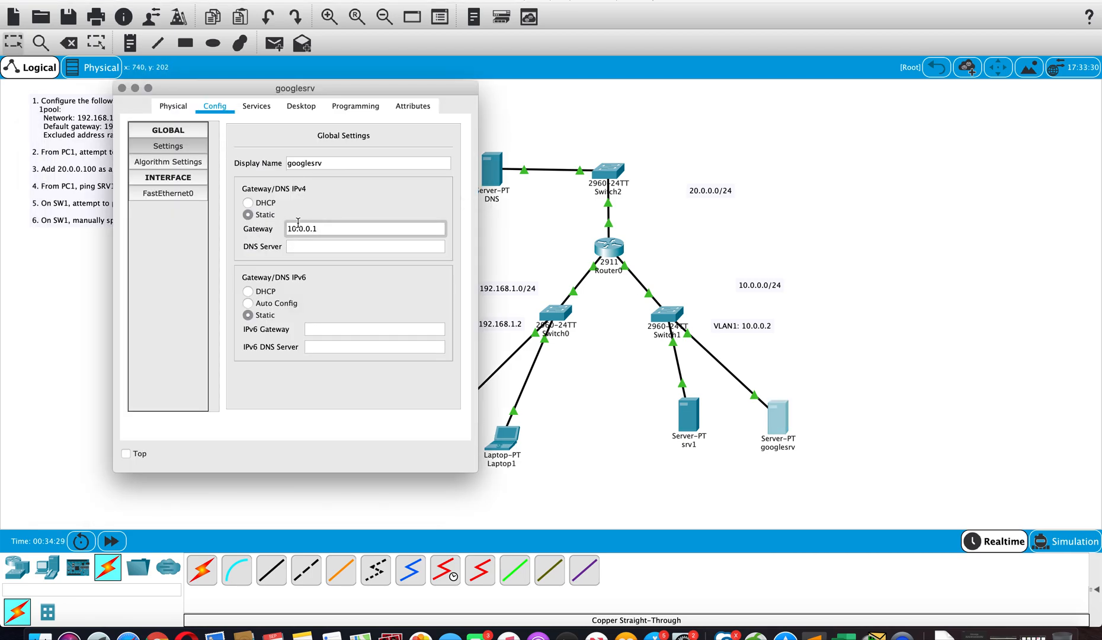
left_click(168, 193)
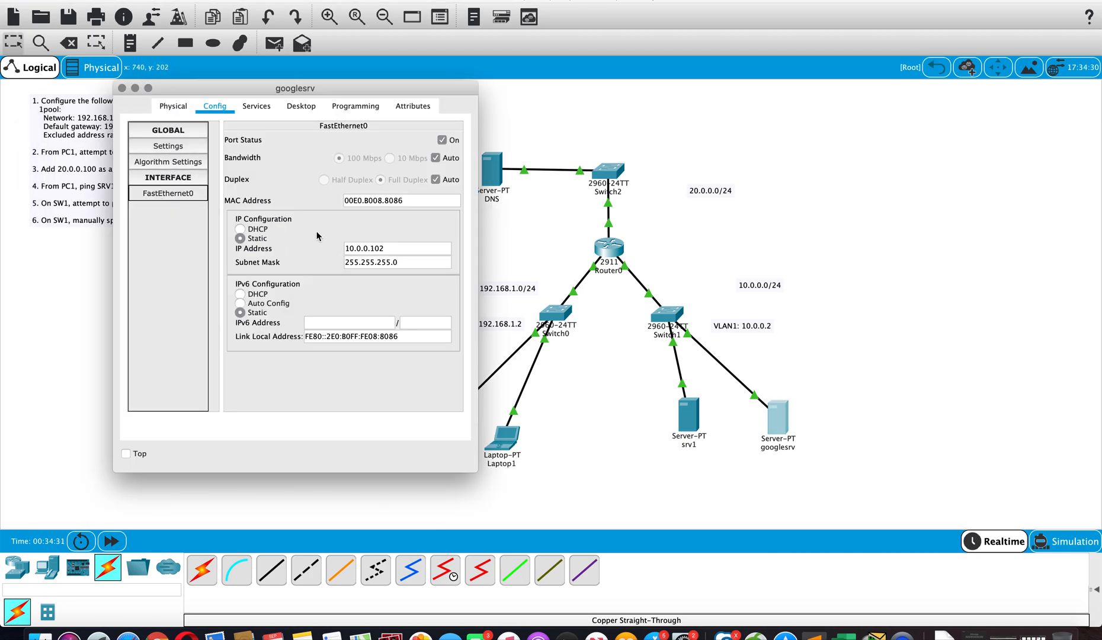
left_click(122, 88)
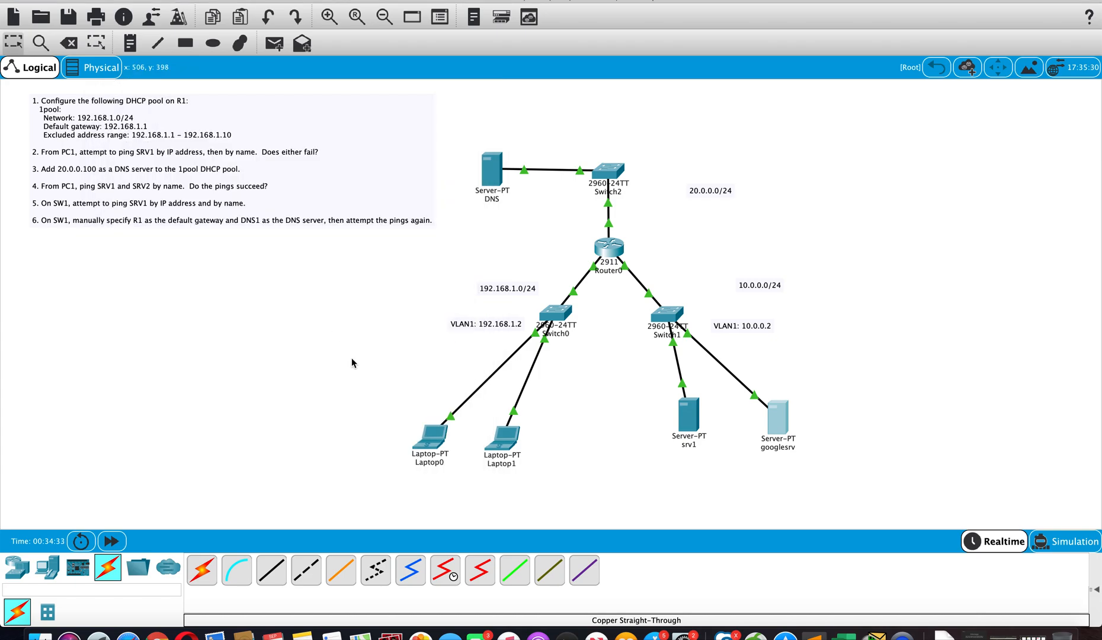
Step: Review Laptop0's googlesrv ping output and compare the pinged address with googlesrv's FastEthernet0 IP address
left_click(421, 427)
scroll(264, 418, "up", 3)
scroll(263, 418, "down", 3)
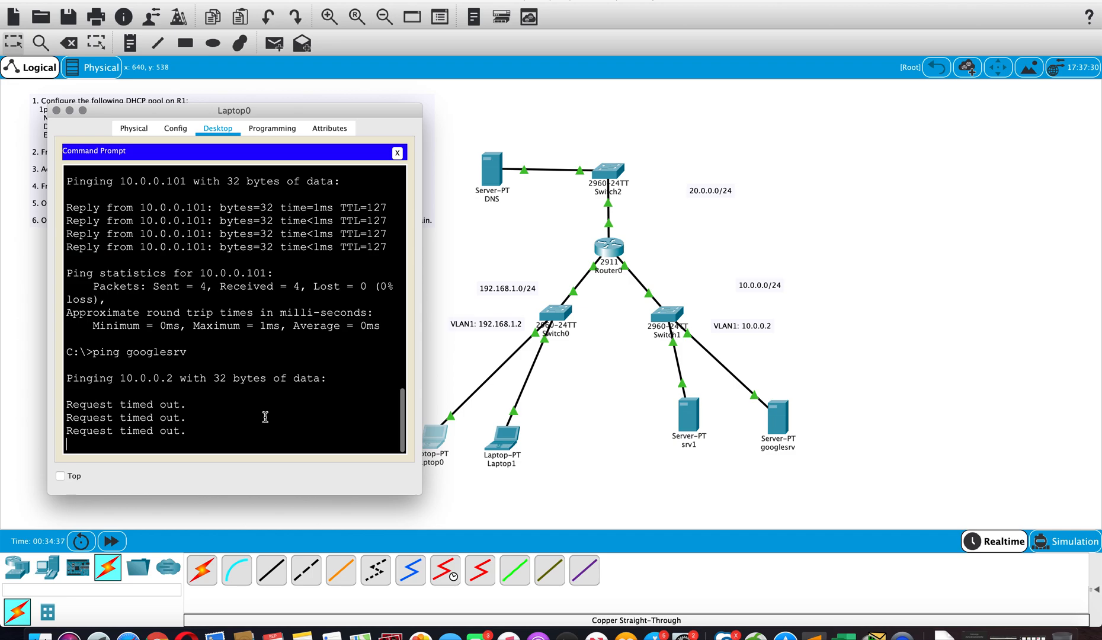
left_click(771, 421)
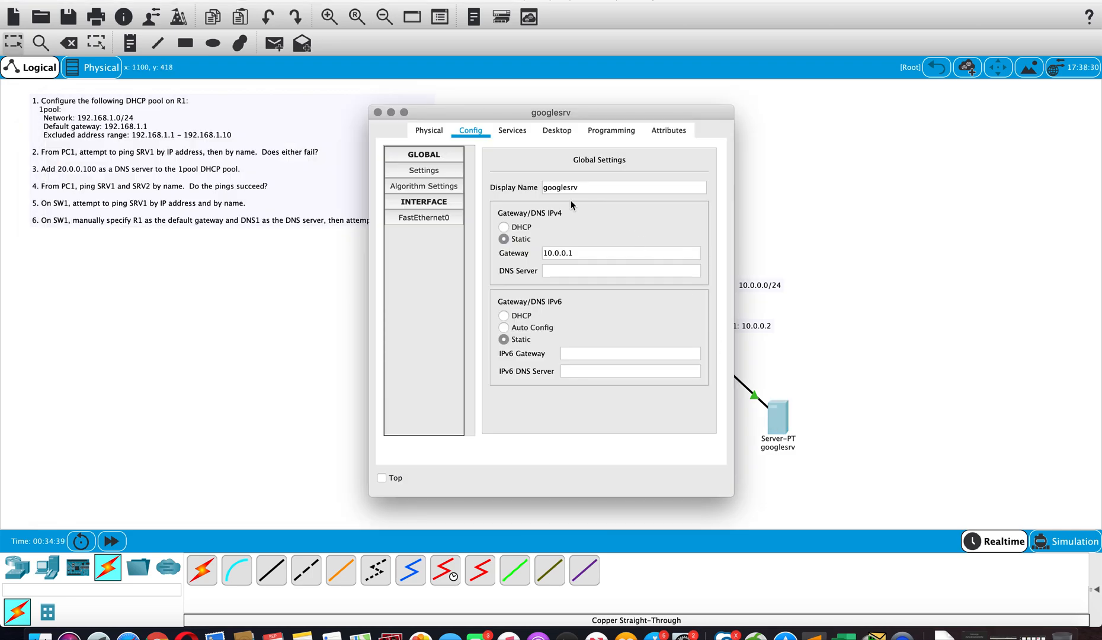
left_click(434, 218)
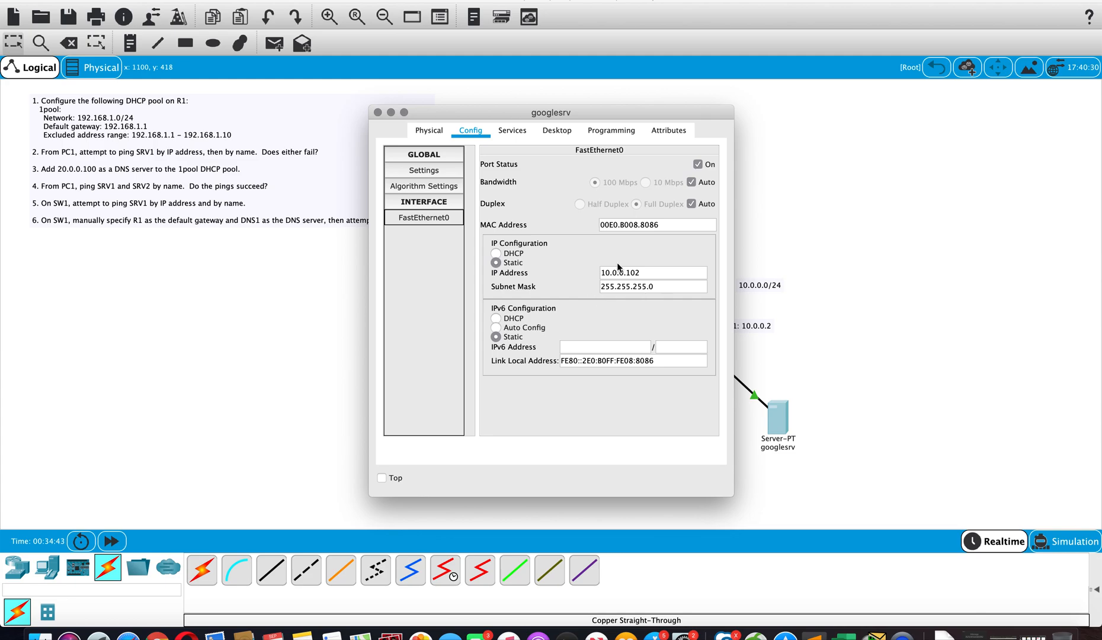
left_click(377, 114)
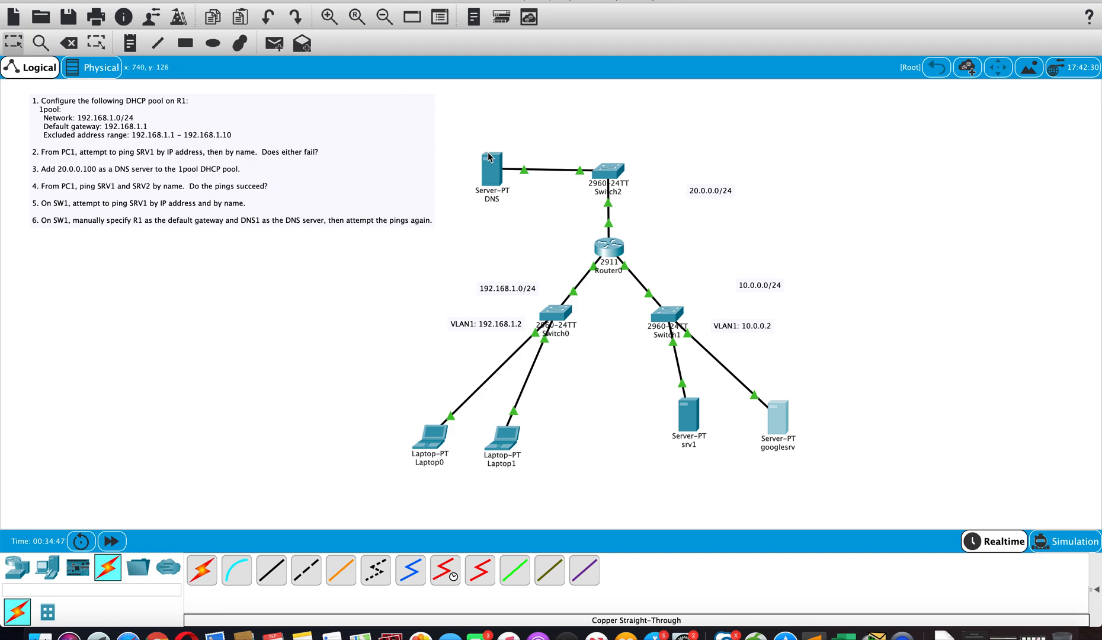
Step: Open the DNS server's DNS service settings, widen the window, and remove the googlesrv record
left_click(492, 169)
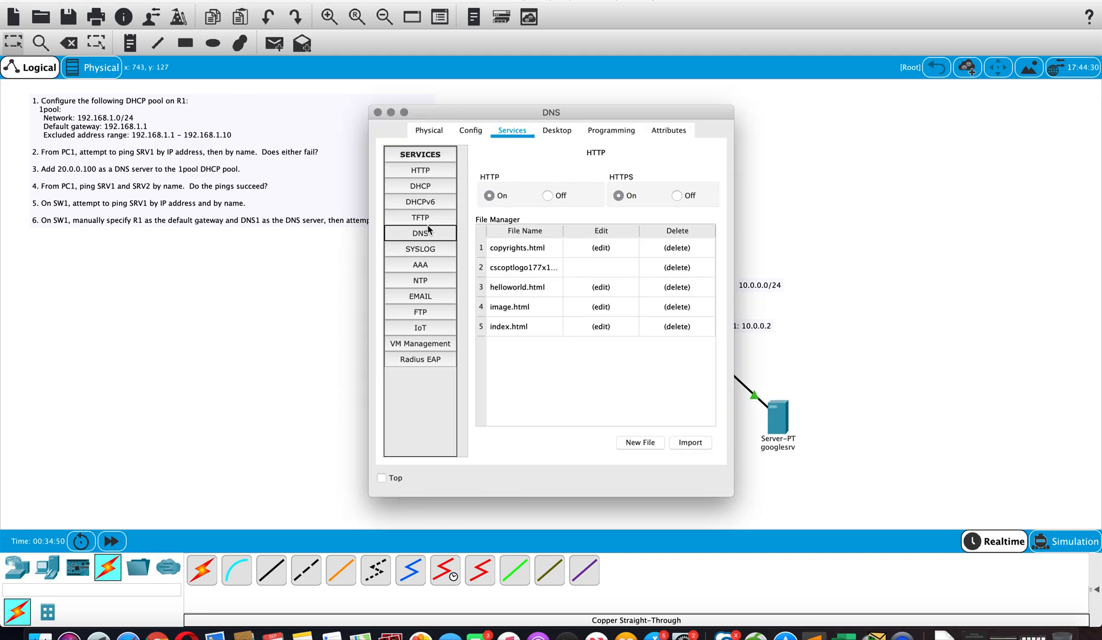
left_click(425, 233)
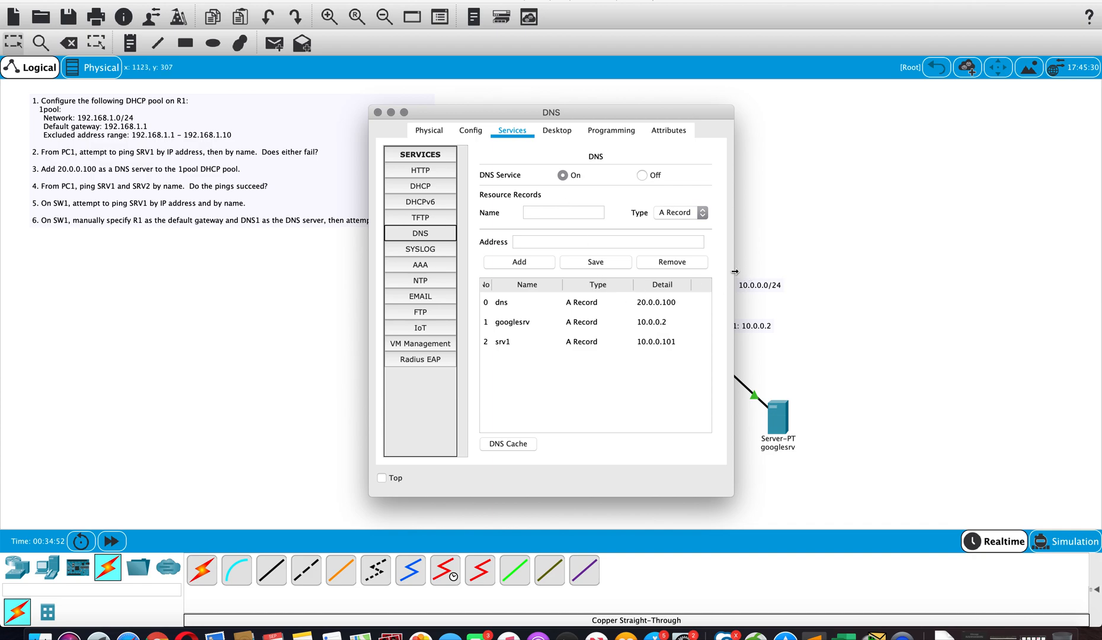
left_click_drag(734, 271, 856, 271)
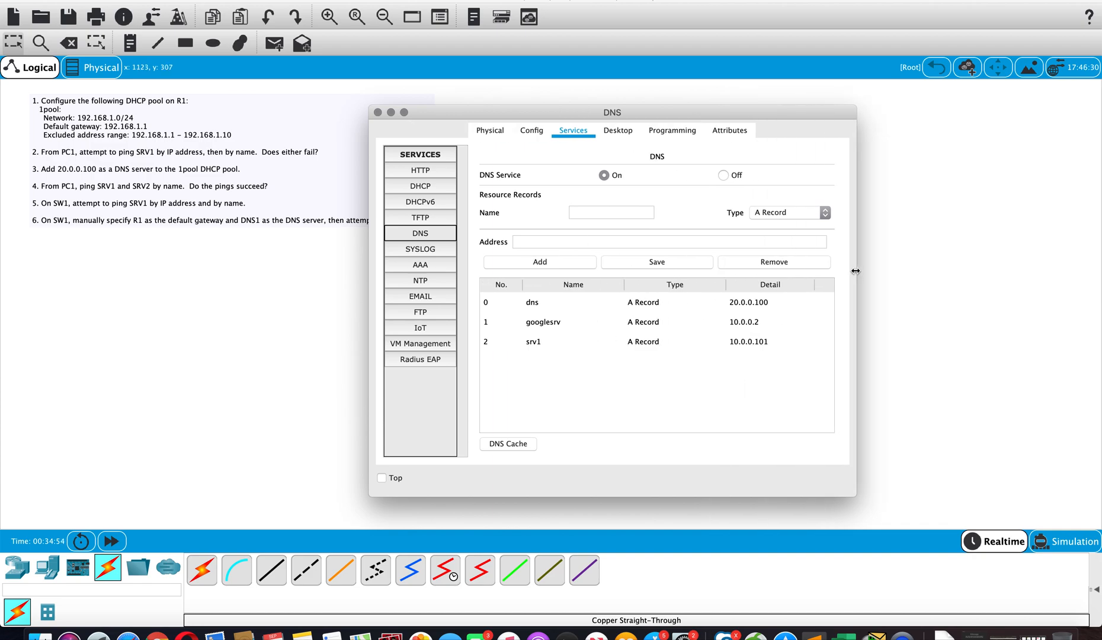
left_click(697, 320)
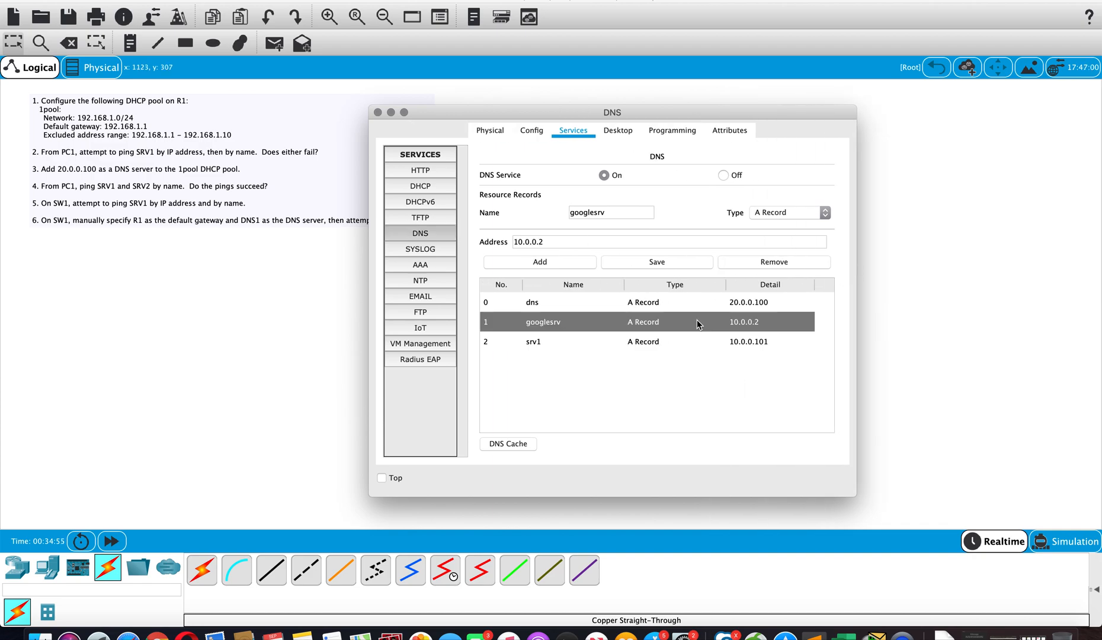
left_click(745, 263)
Step: Add an A record named googlesrv with address 10.0.0.102 to the DNS server, and close its window
left_click(586, 212)
type("googlese")
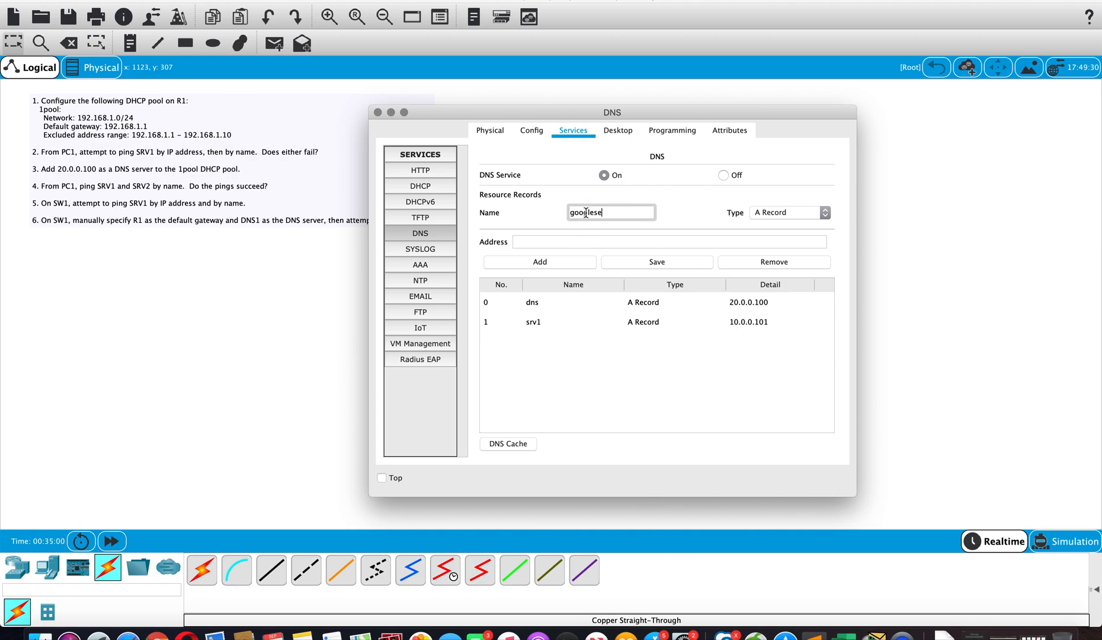
key("BackSpace")
type("rv")
left_click_drag(562, 113, 300, 80)
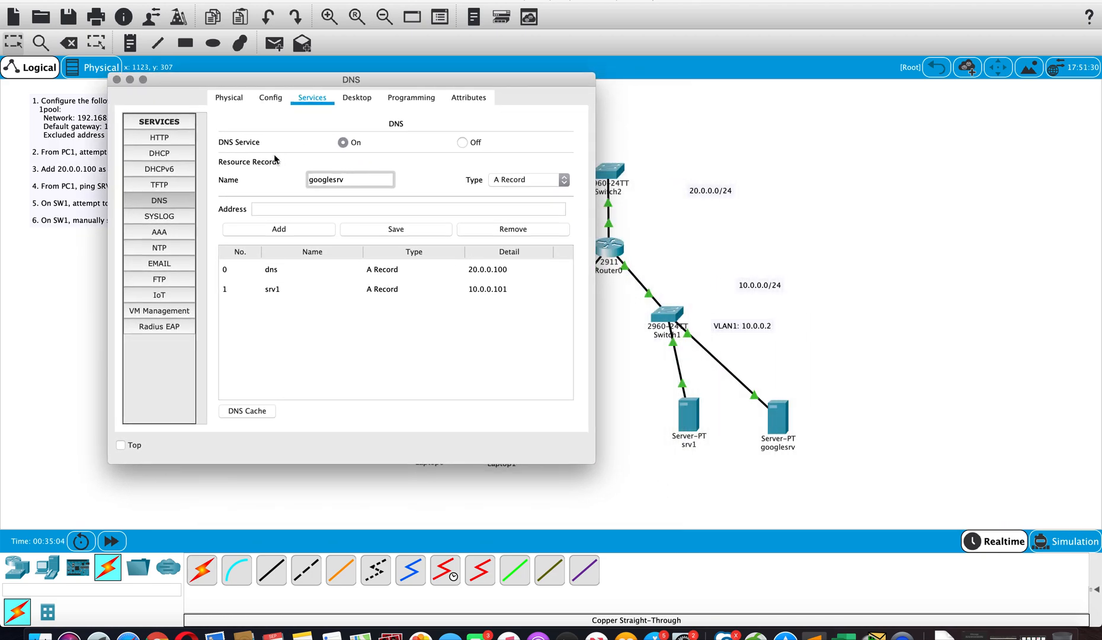
left_click(305, 211)
type("10.0")
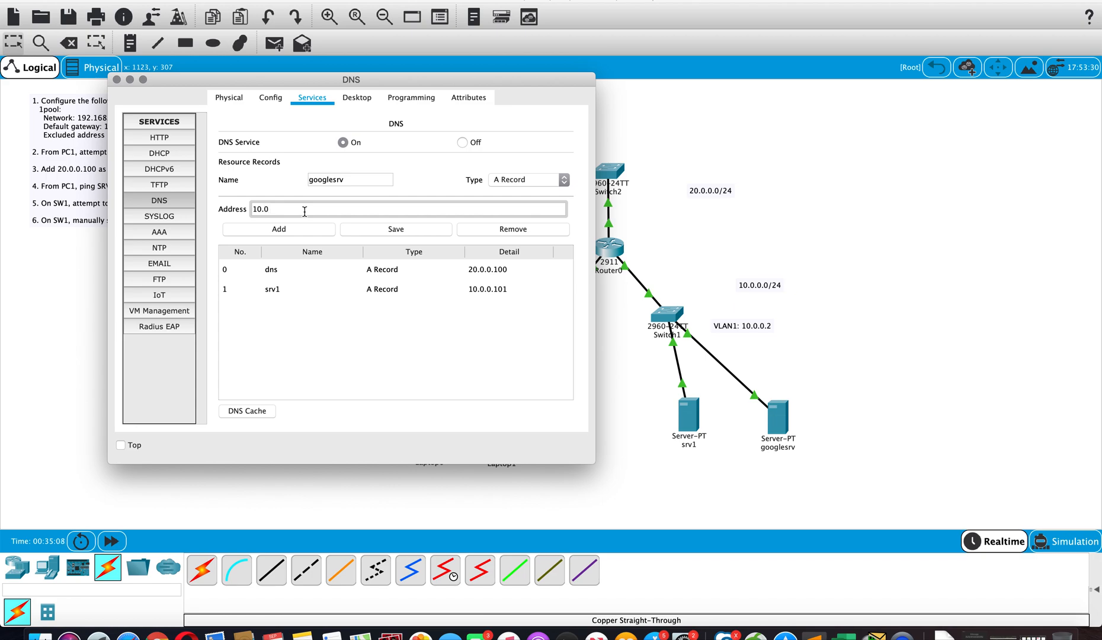
type(".0.102")
left_click(309, 231)
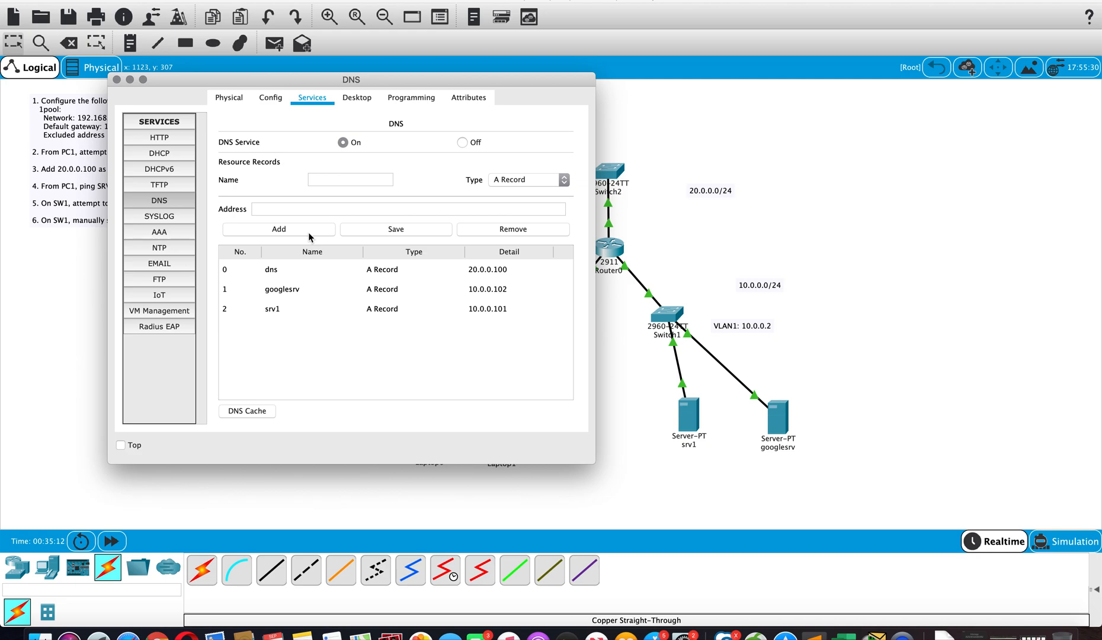
left_click(118, 78)
Step: Return to Laptop0's command prompt and ping googlesrv by name using the corrected record
left_click(429, 445)
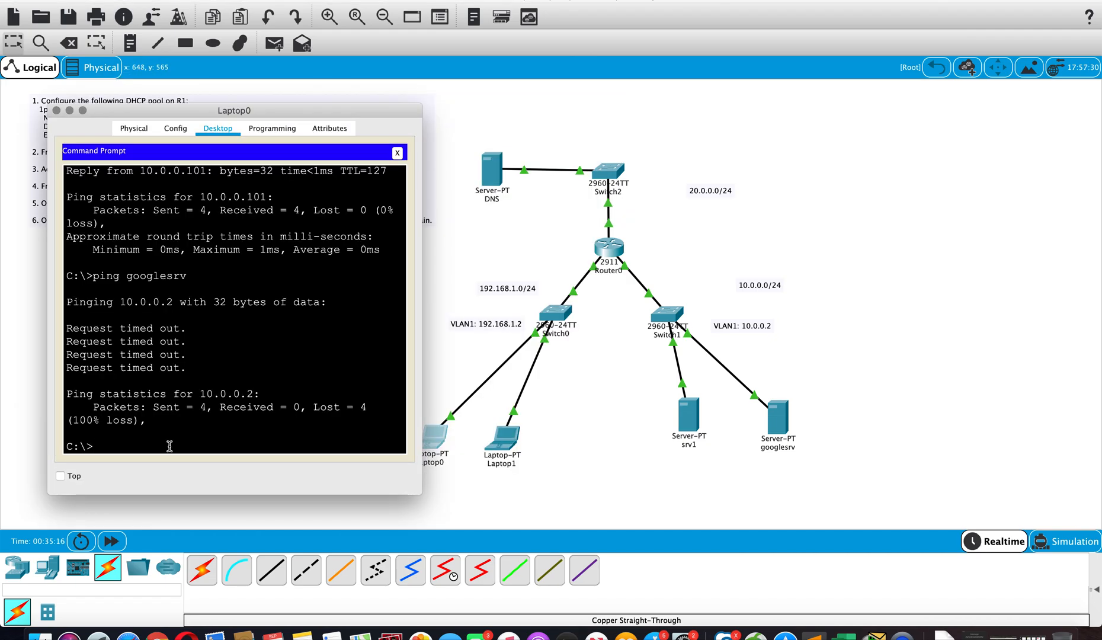
type("ping googlesrv")
key("Return")
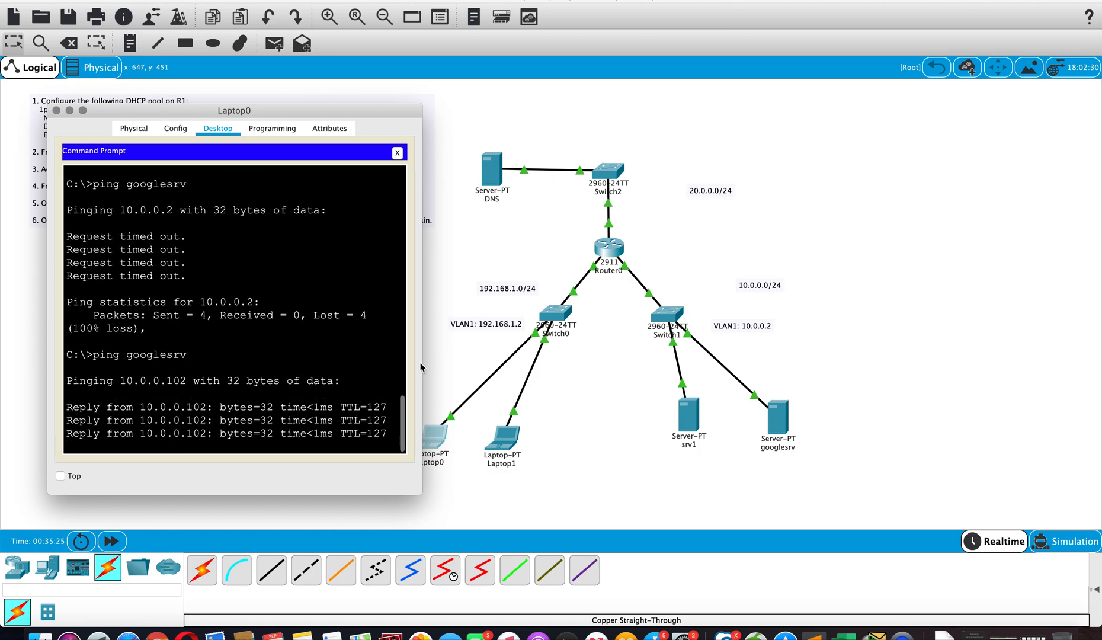
Step: Widen Laptop0's window, highlight the latest googlesrv ping output to review it, and reposition the window
left_click_drag(422, 364, 523, 364)
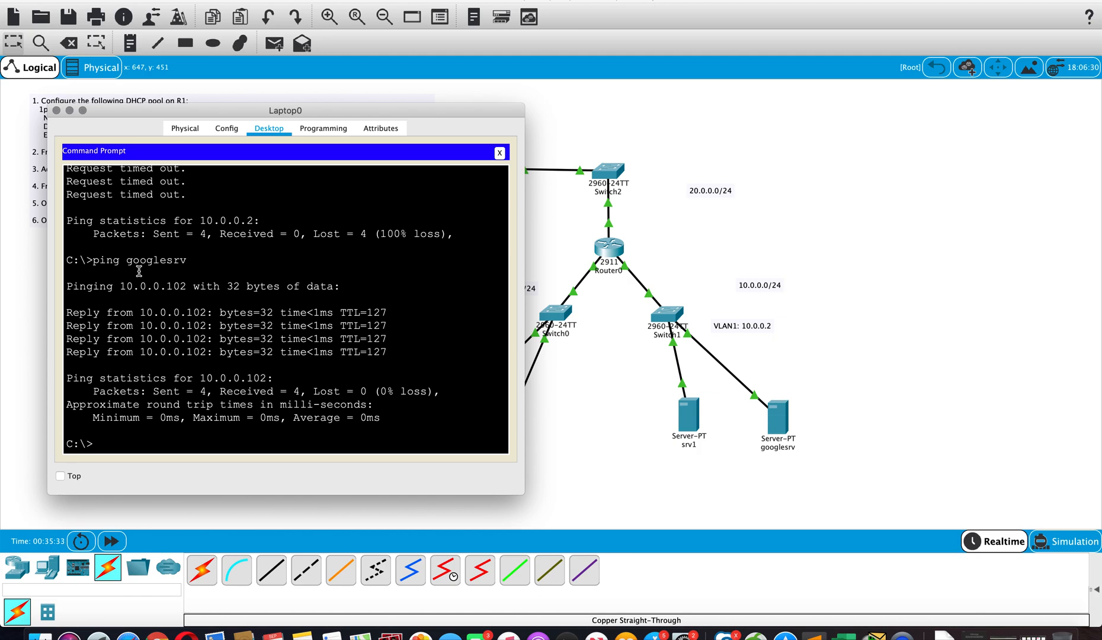
left_click_drag(93, 259, 424, 424)
left_click(425, 422)
left_click_drag(388, 118, 413, 93)
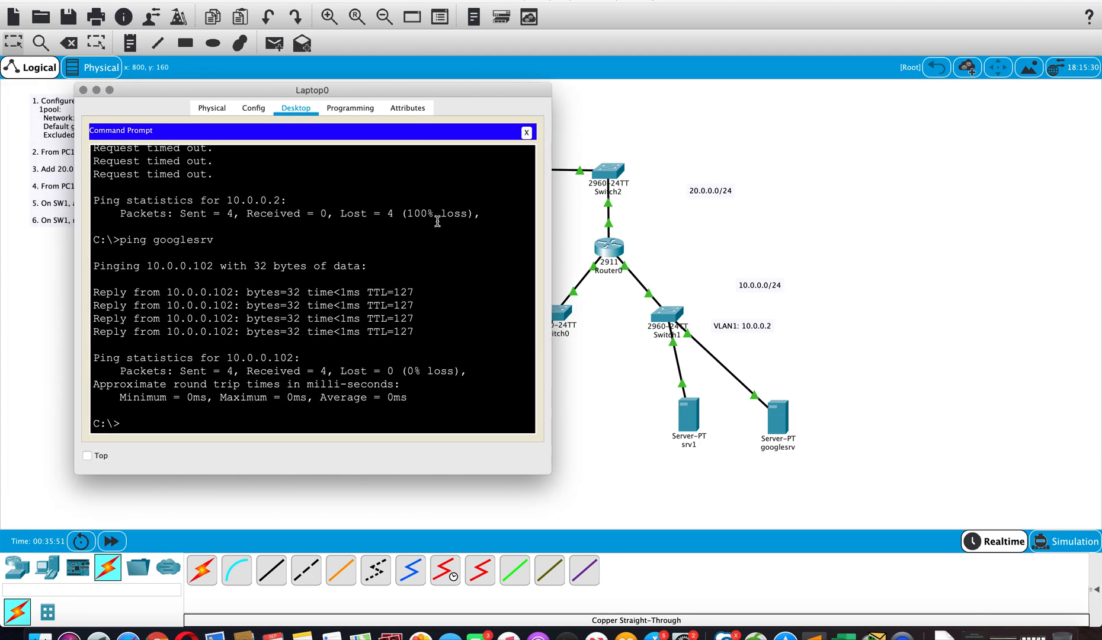